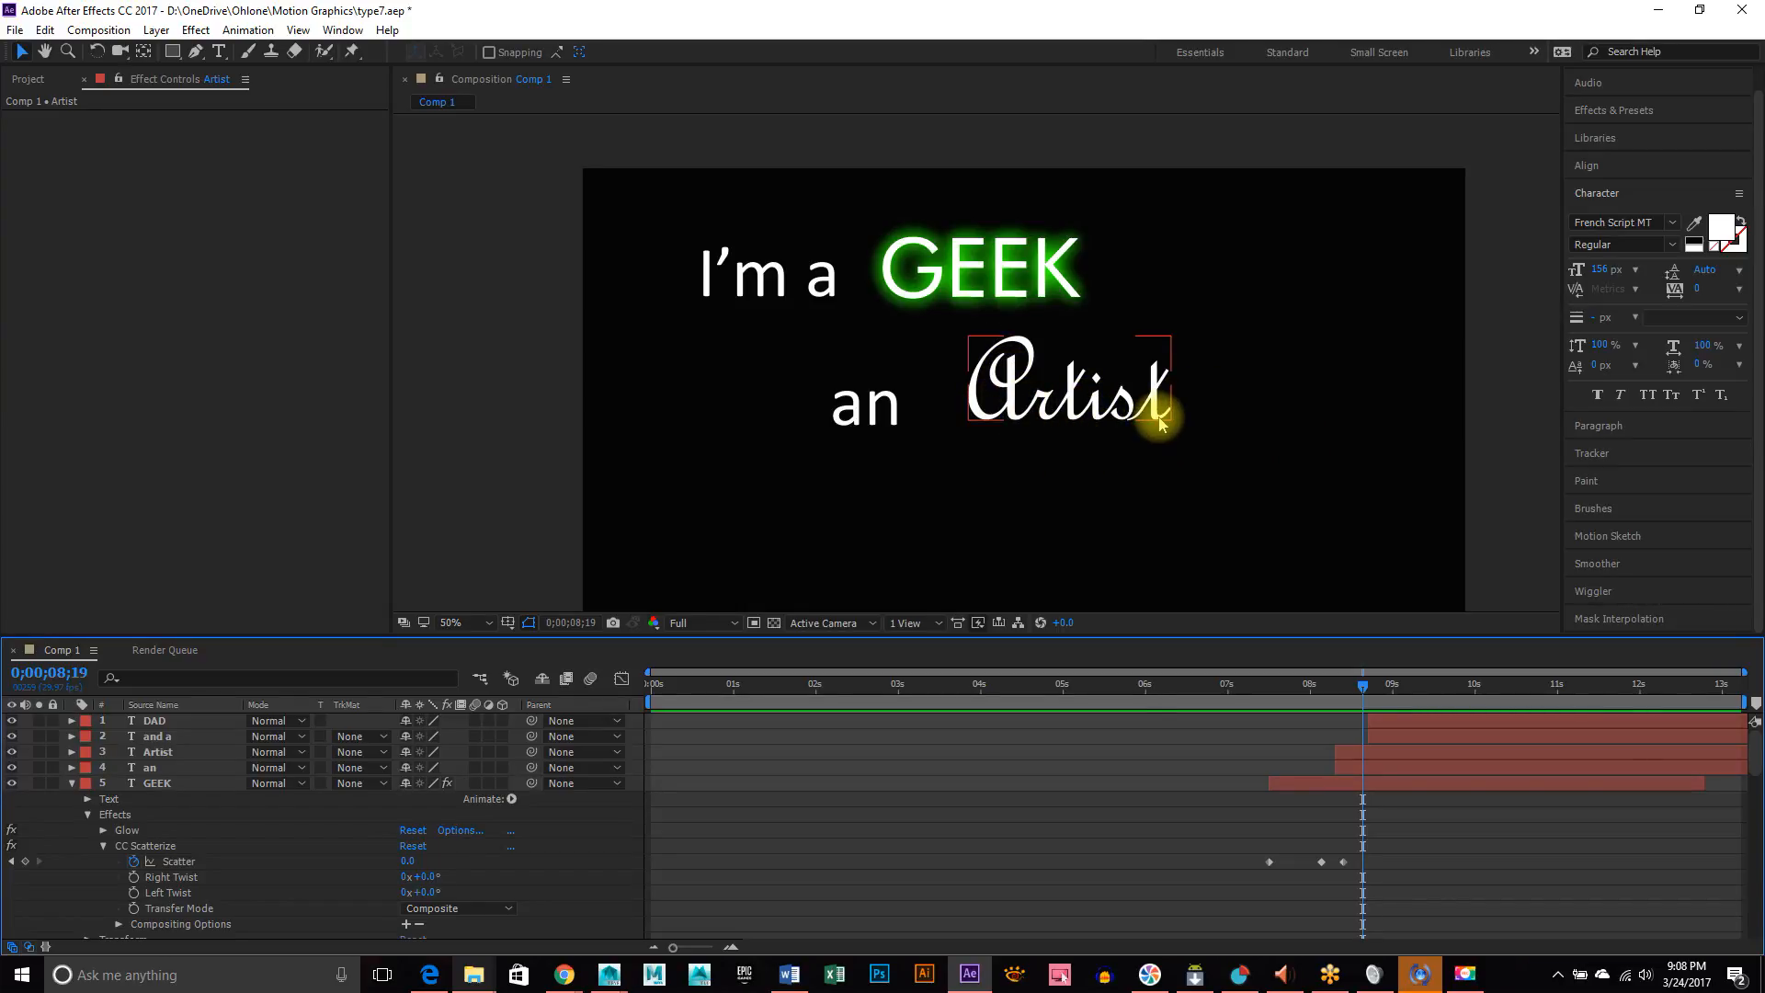
Apply the Stroke effect from the Generate category to the "Artist" text layer
scroll(1172, 439, up, 2)
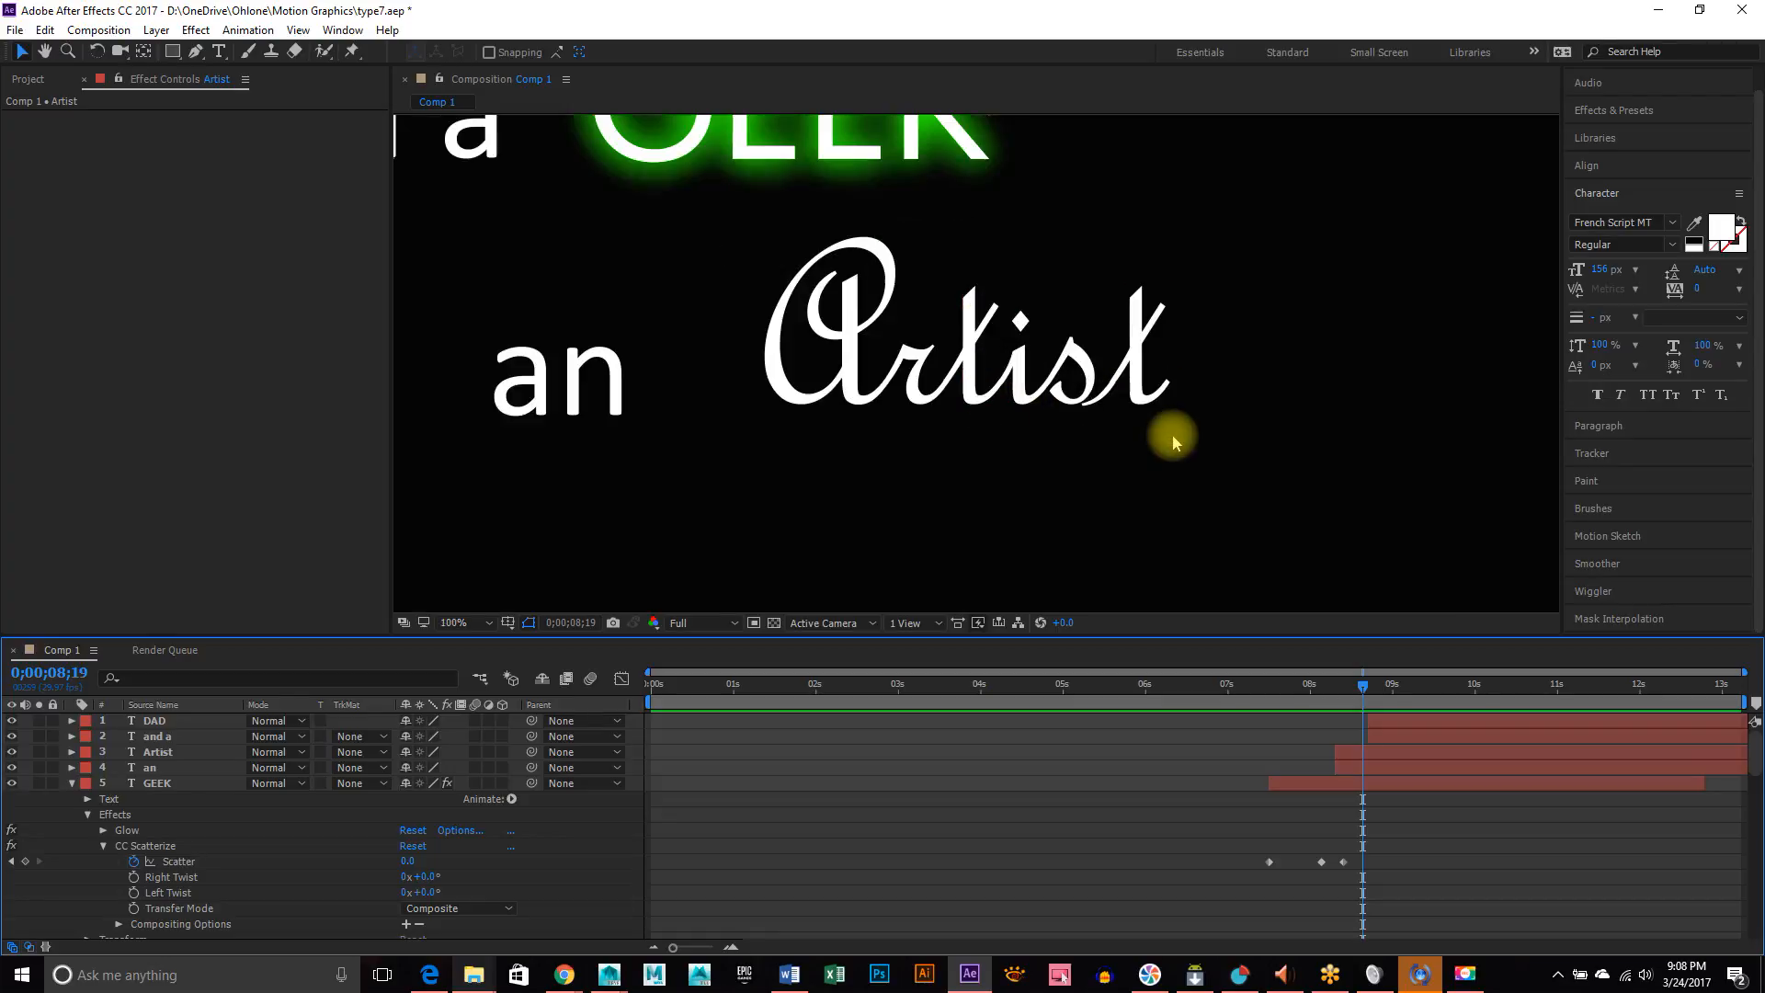
scroll(1173, 442, down, 2)
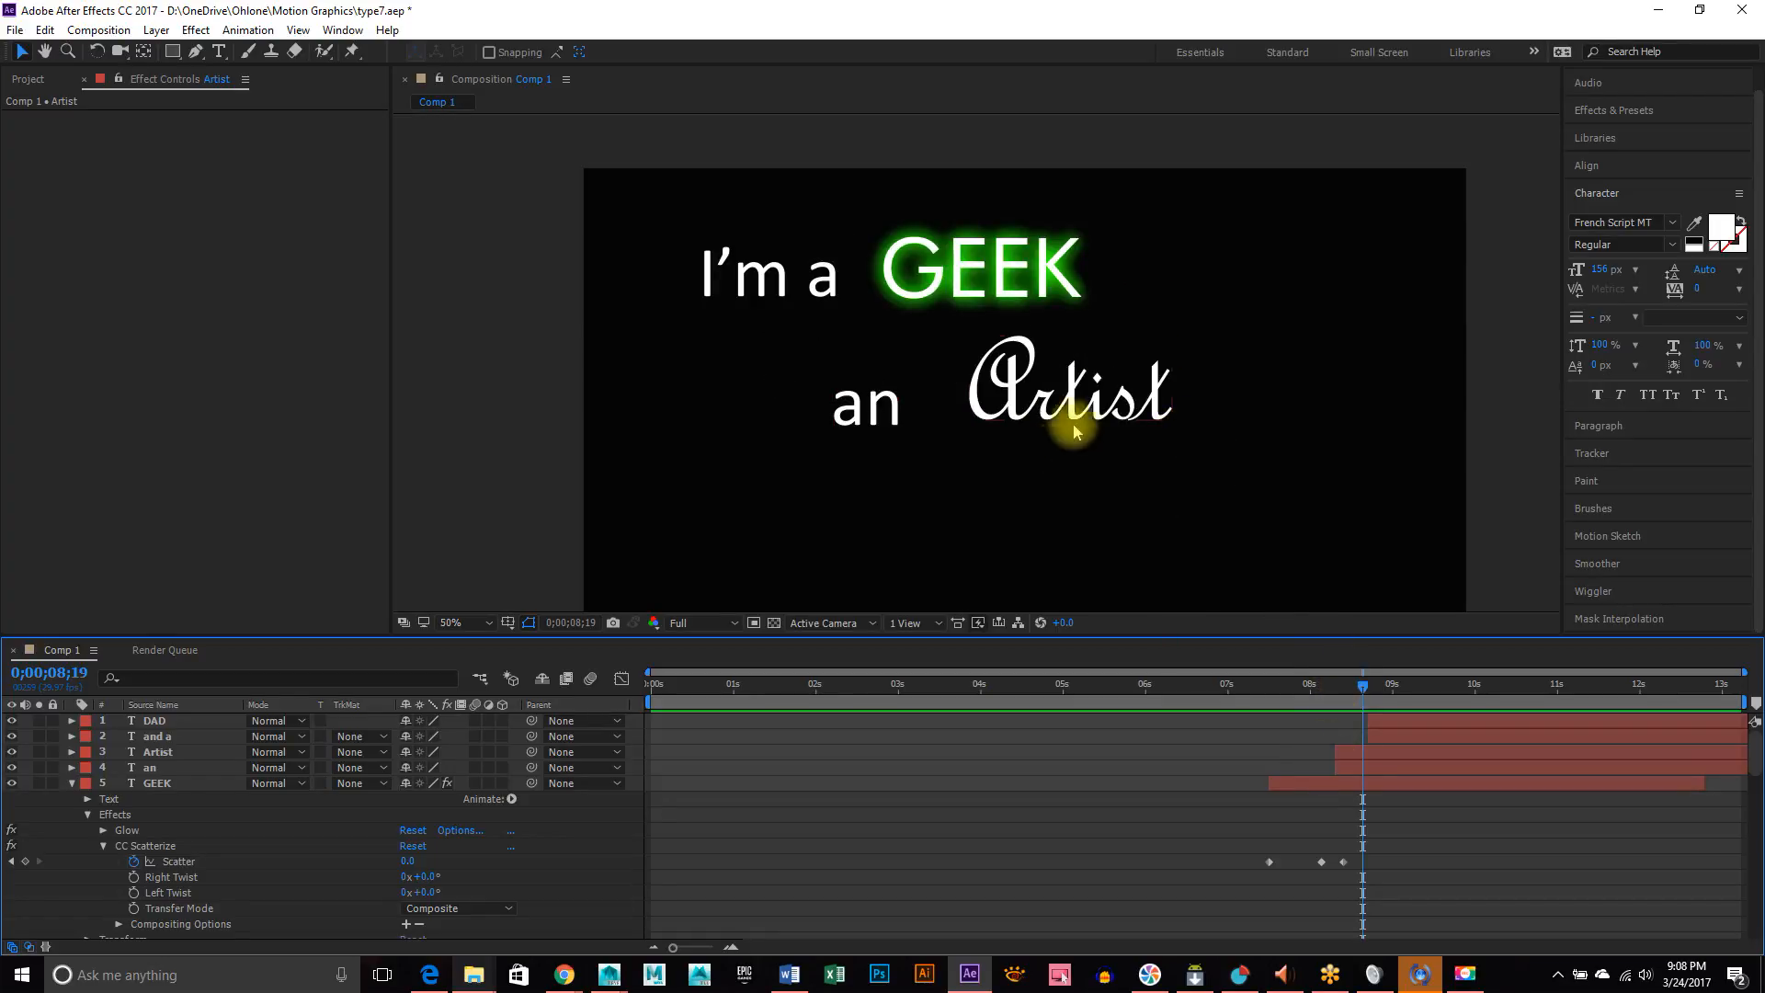
click(1155, 402)
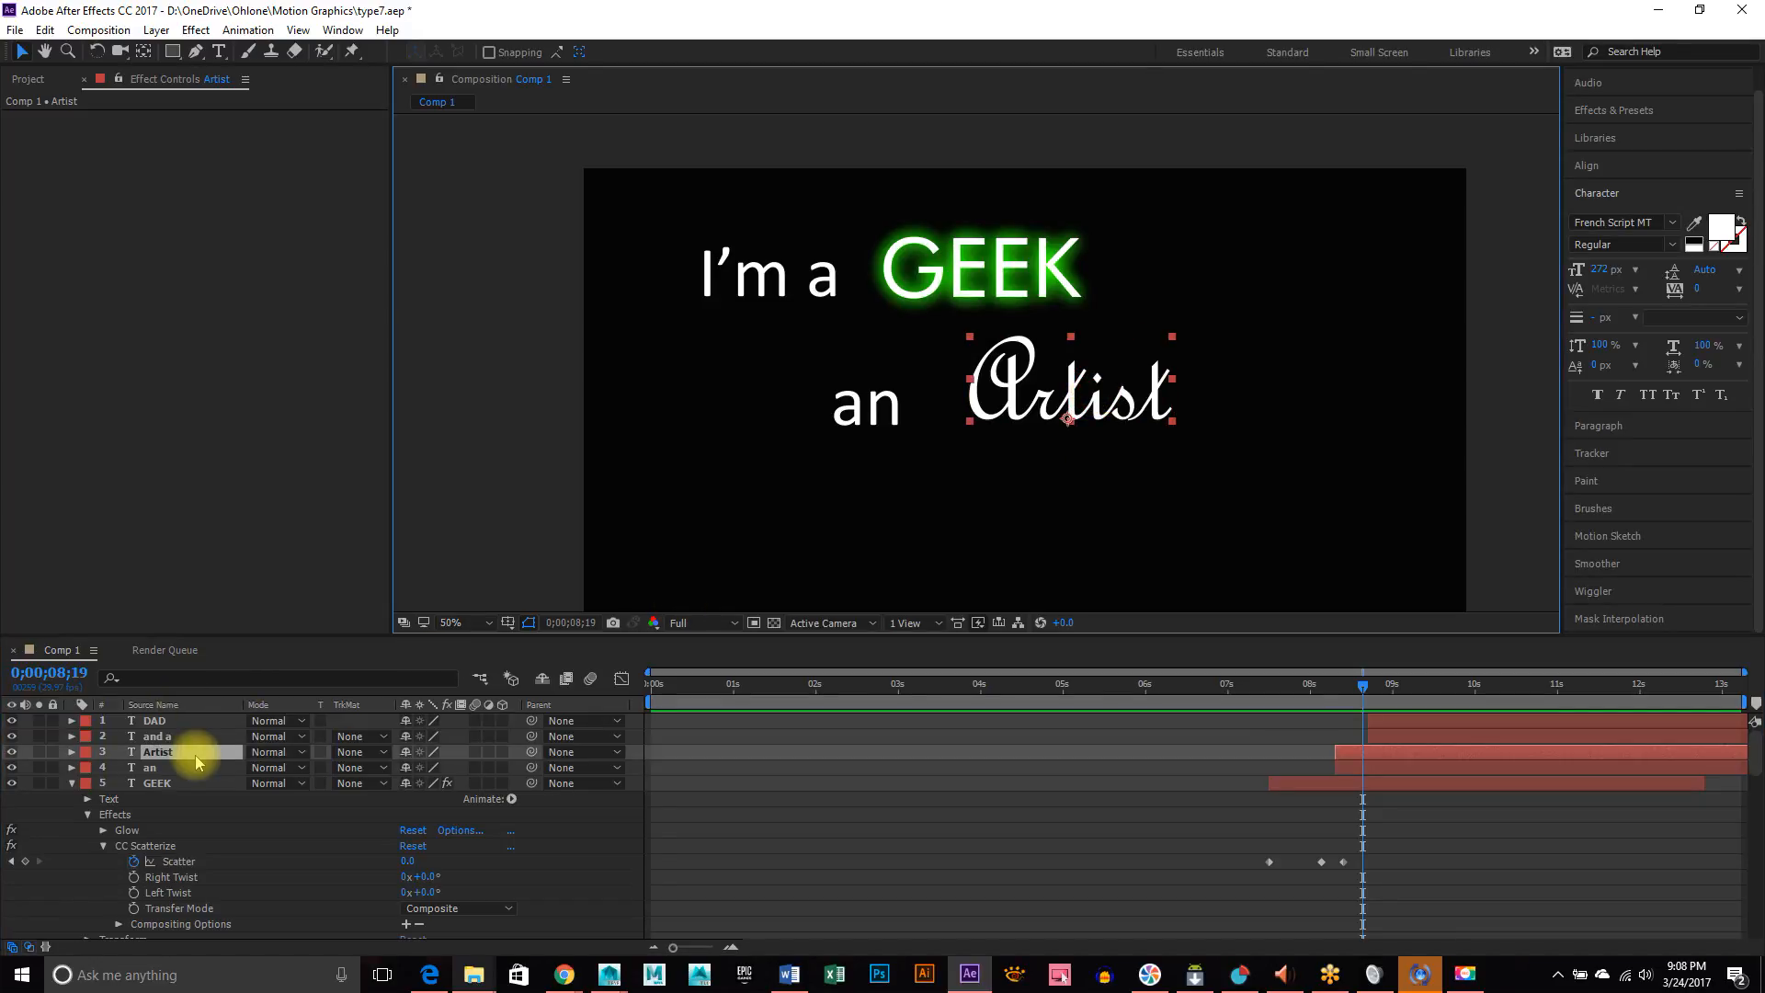
click(196, 30)
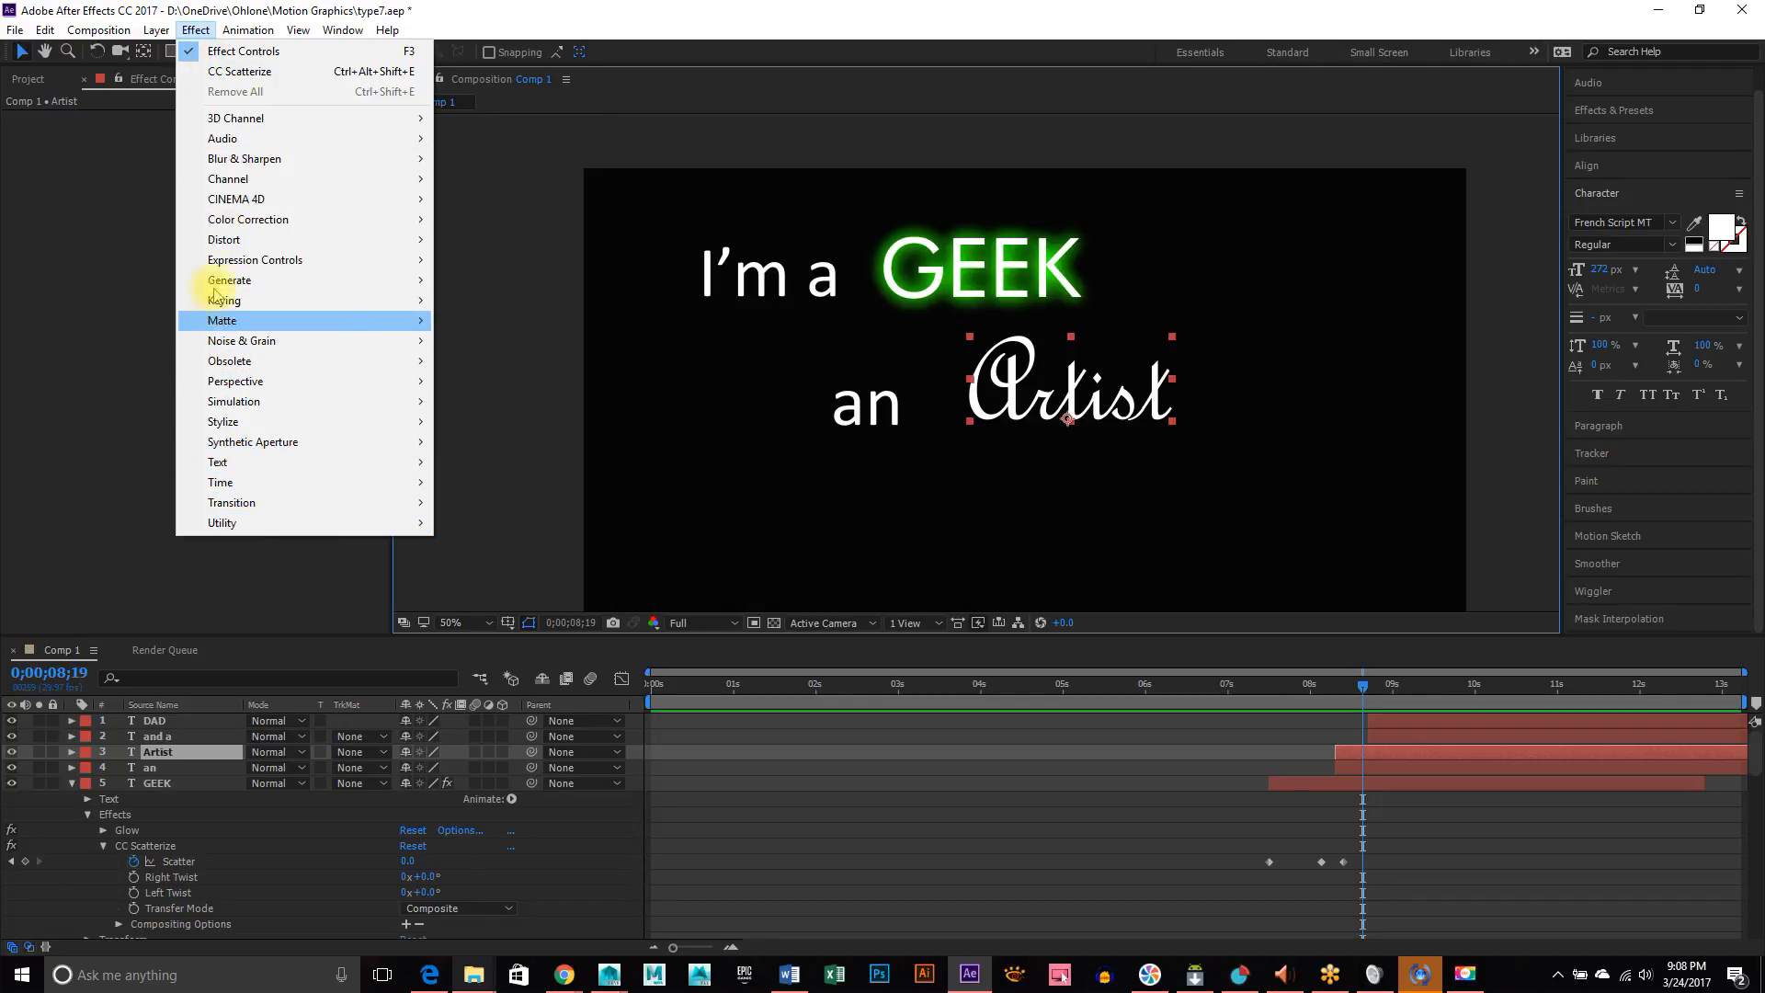
mouse_move(423, 287)
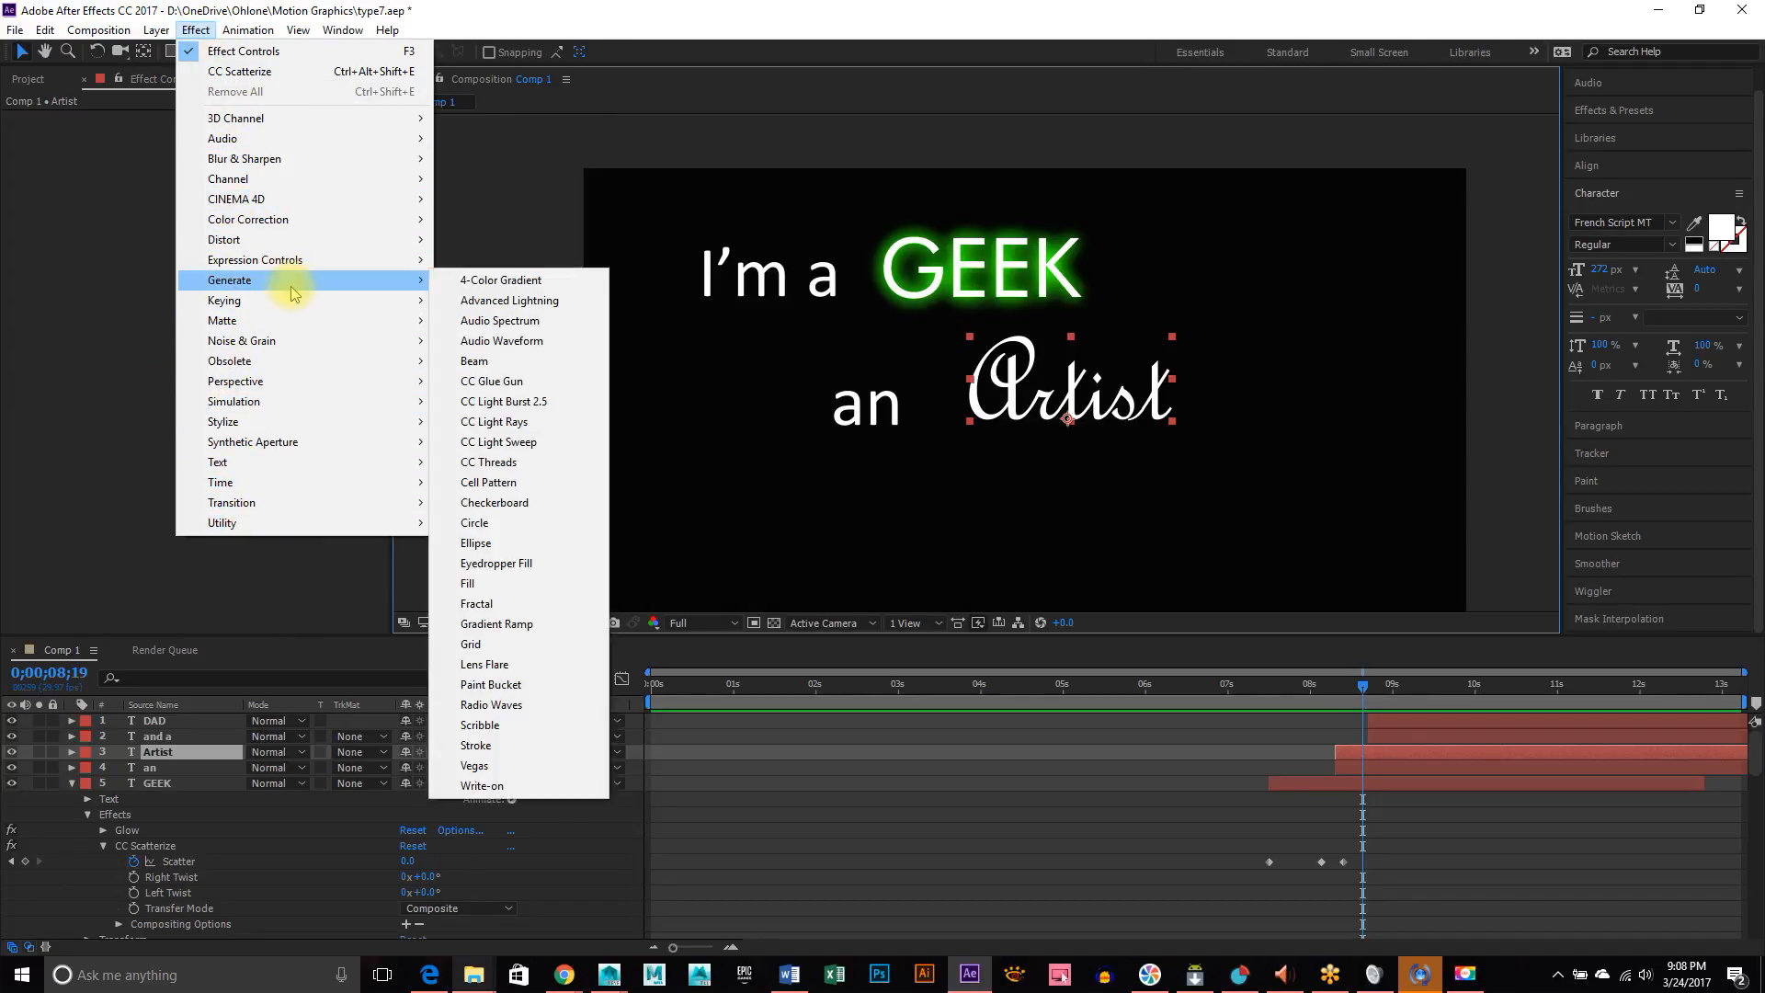
click(488, 746)
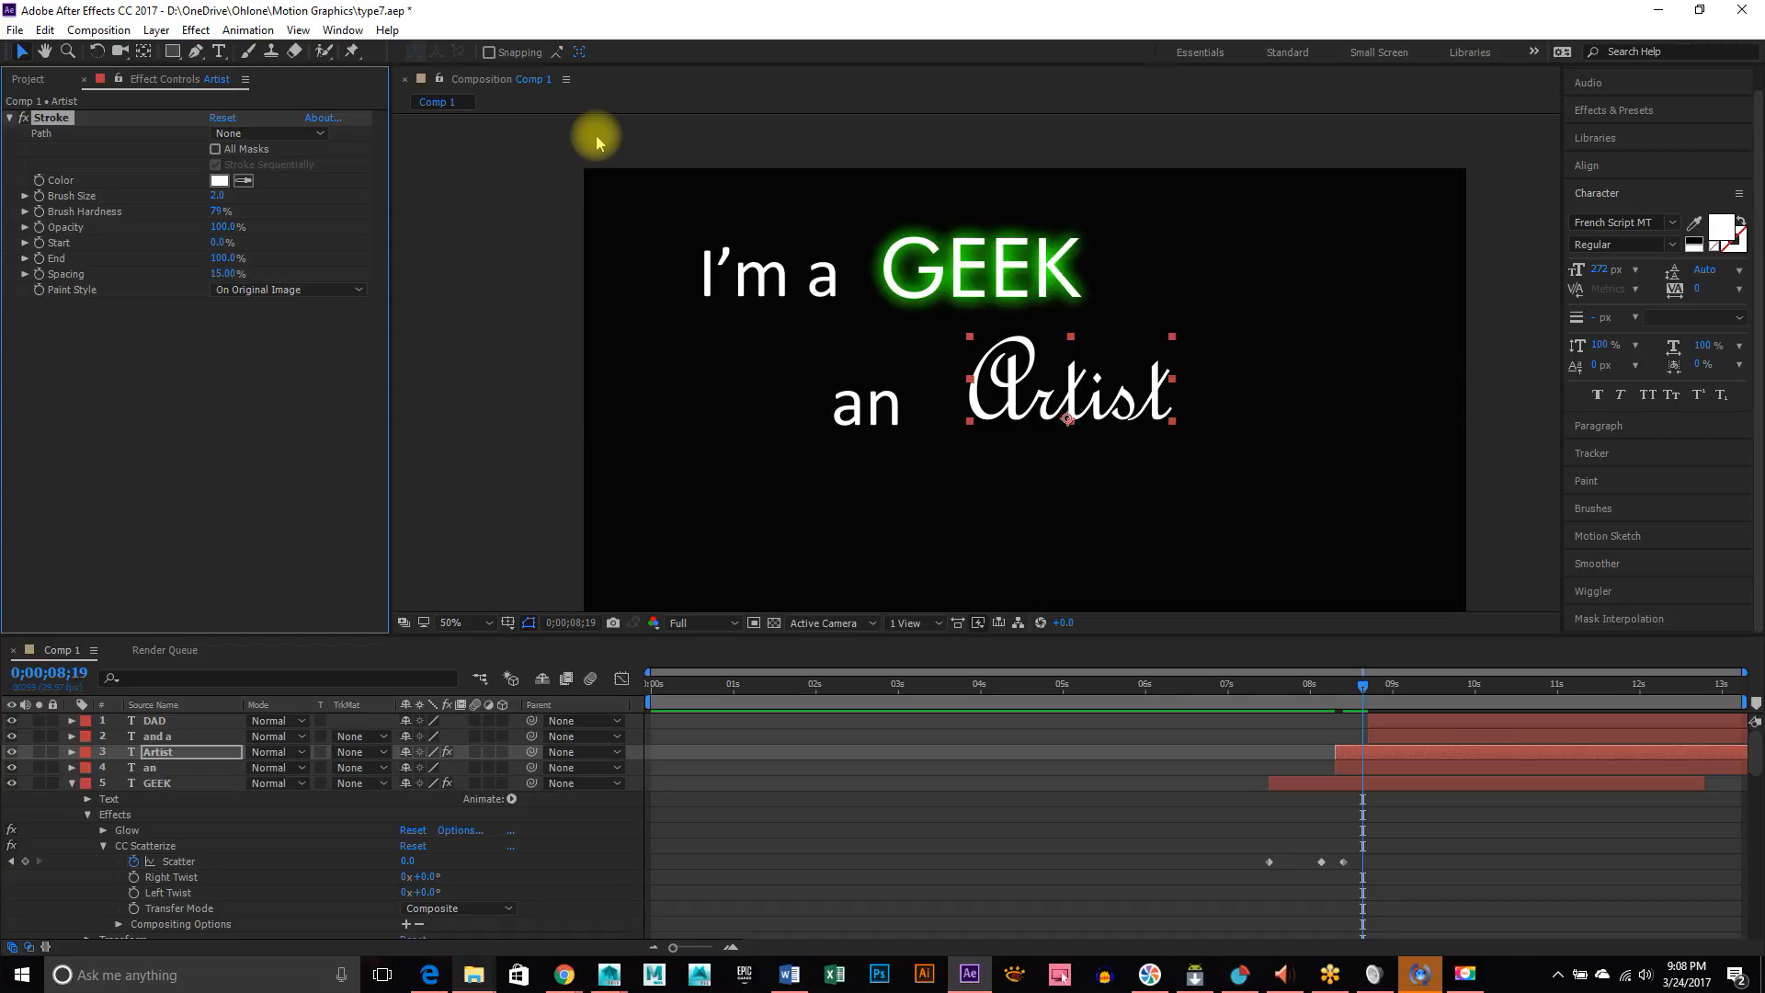
Start a Pen tool mask path on the "Artist" layer, tracing the A from its inner curl around to the top of the loop
scroll(1055, 405, up, 2)
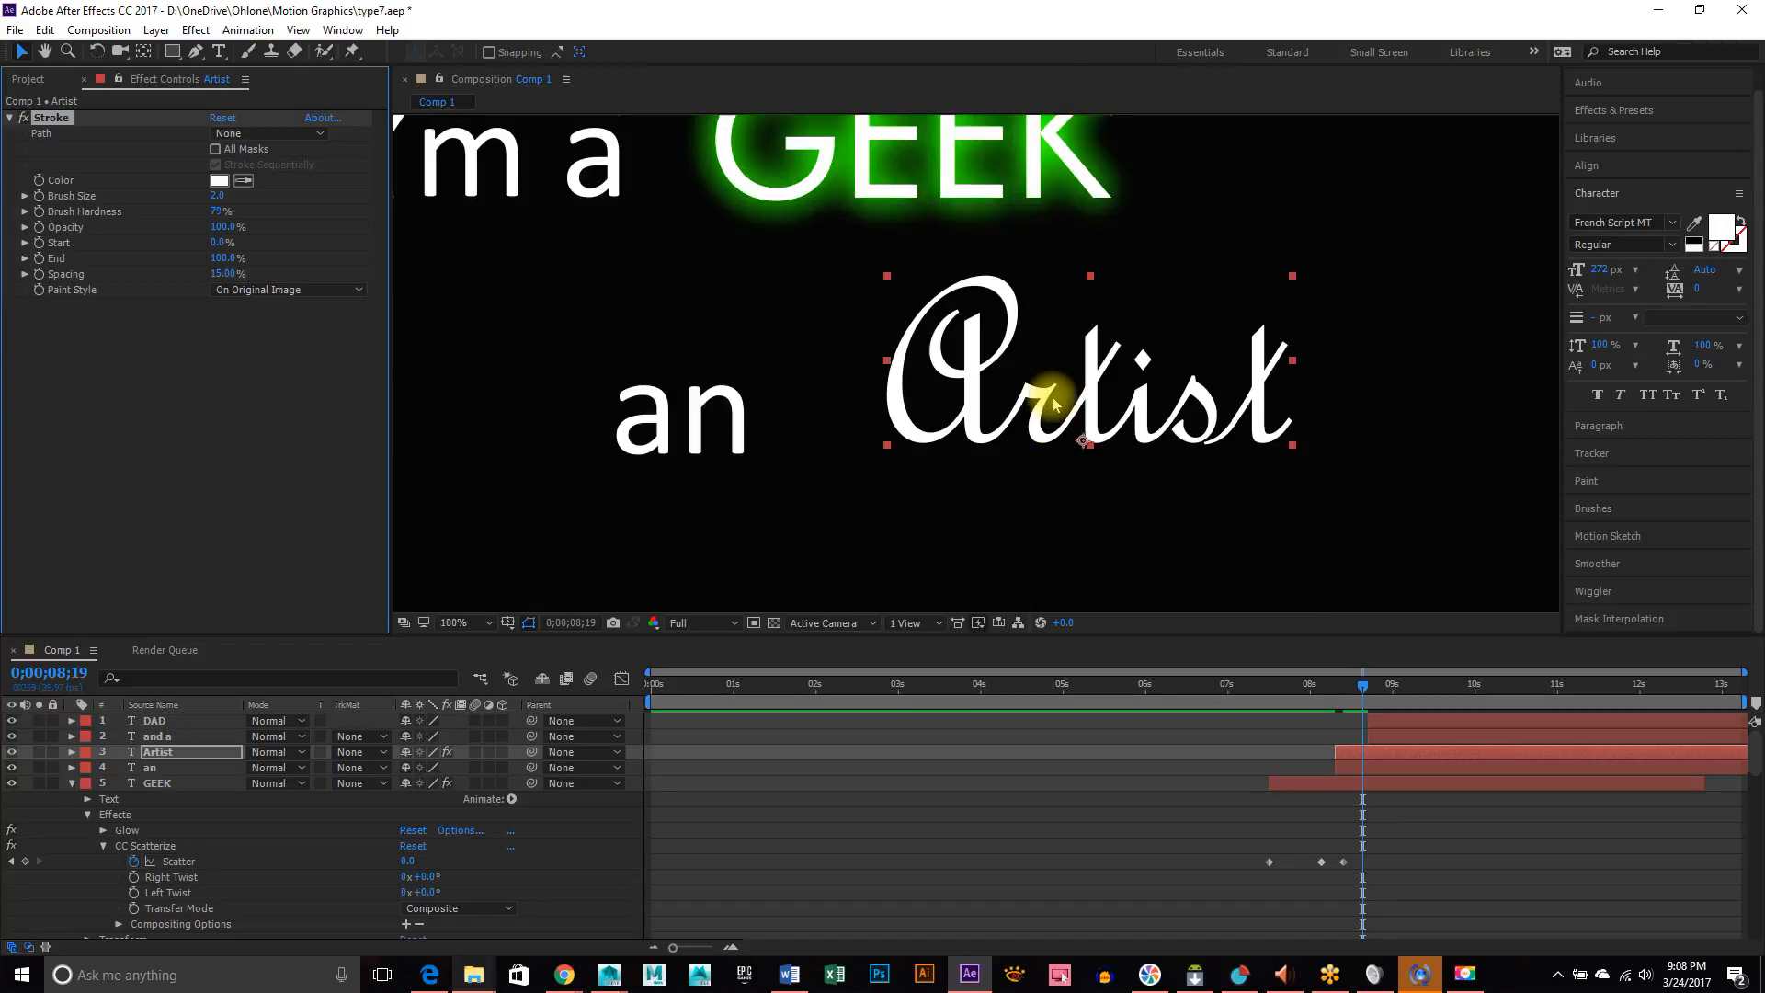
scroll(1055, 404, up, 1)
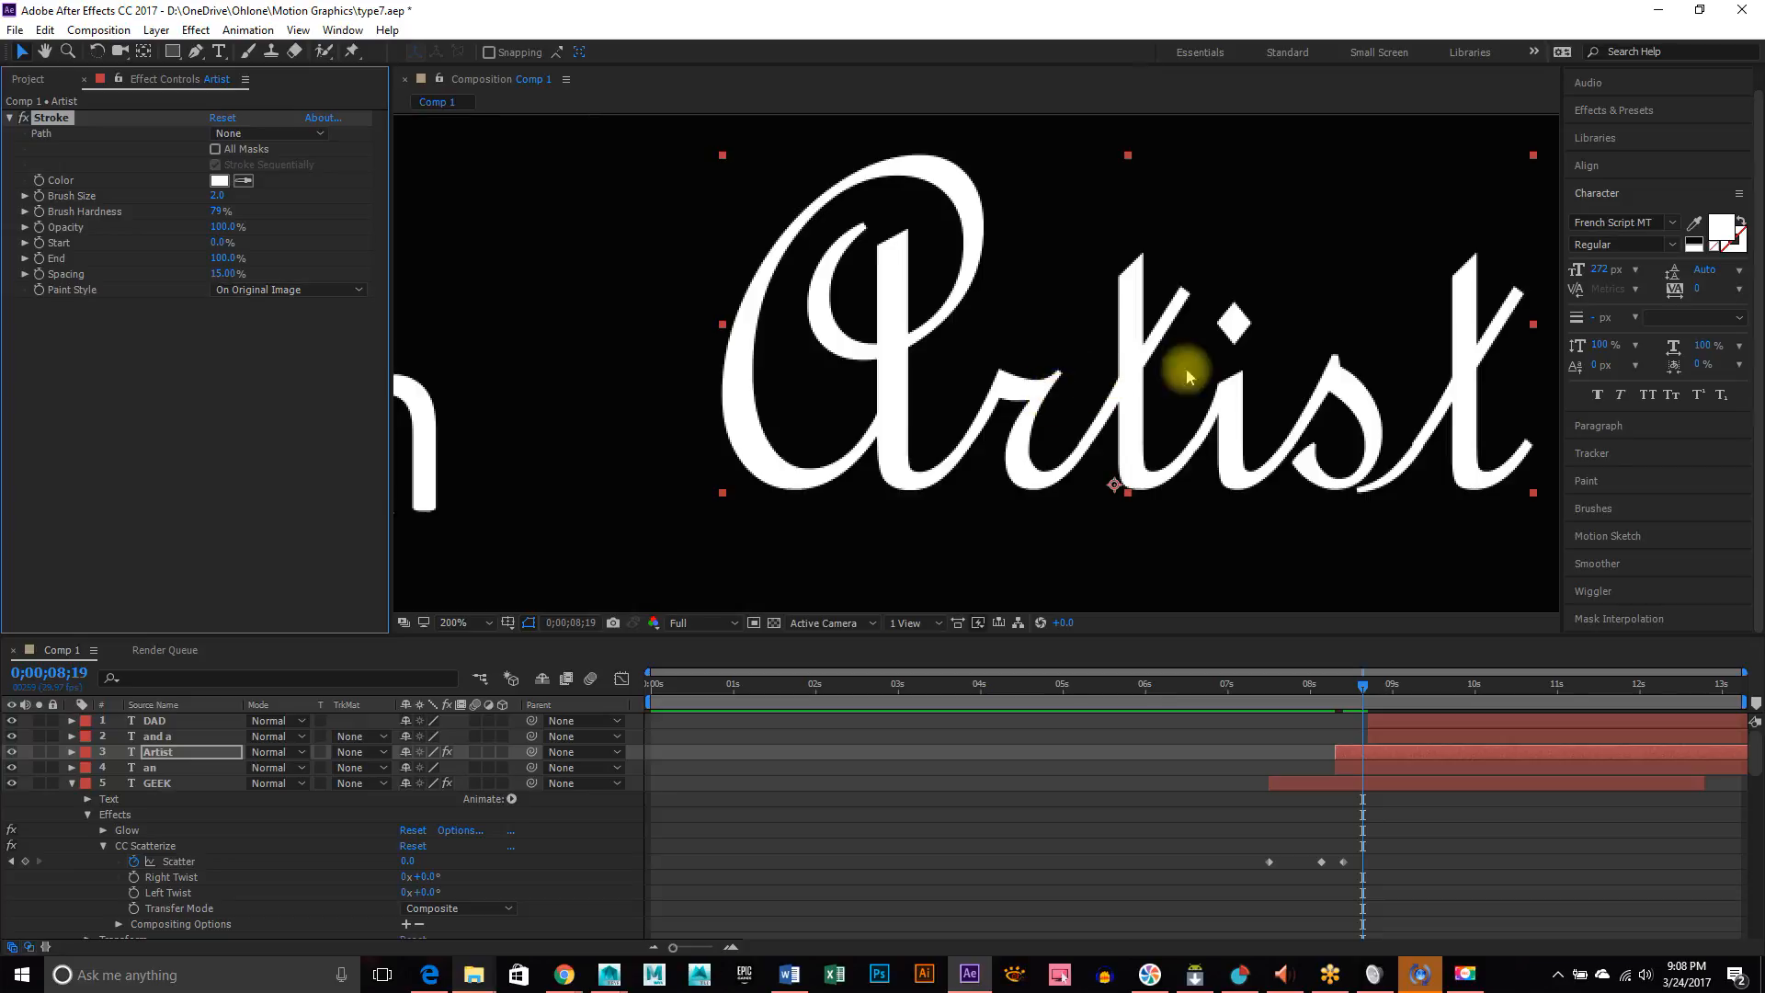
key(space)
drag(1300, 327, 1233, 333)
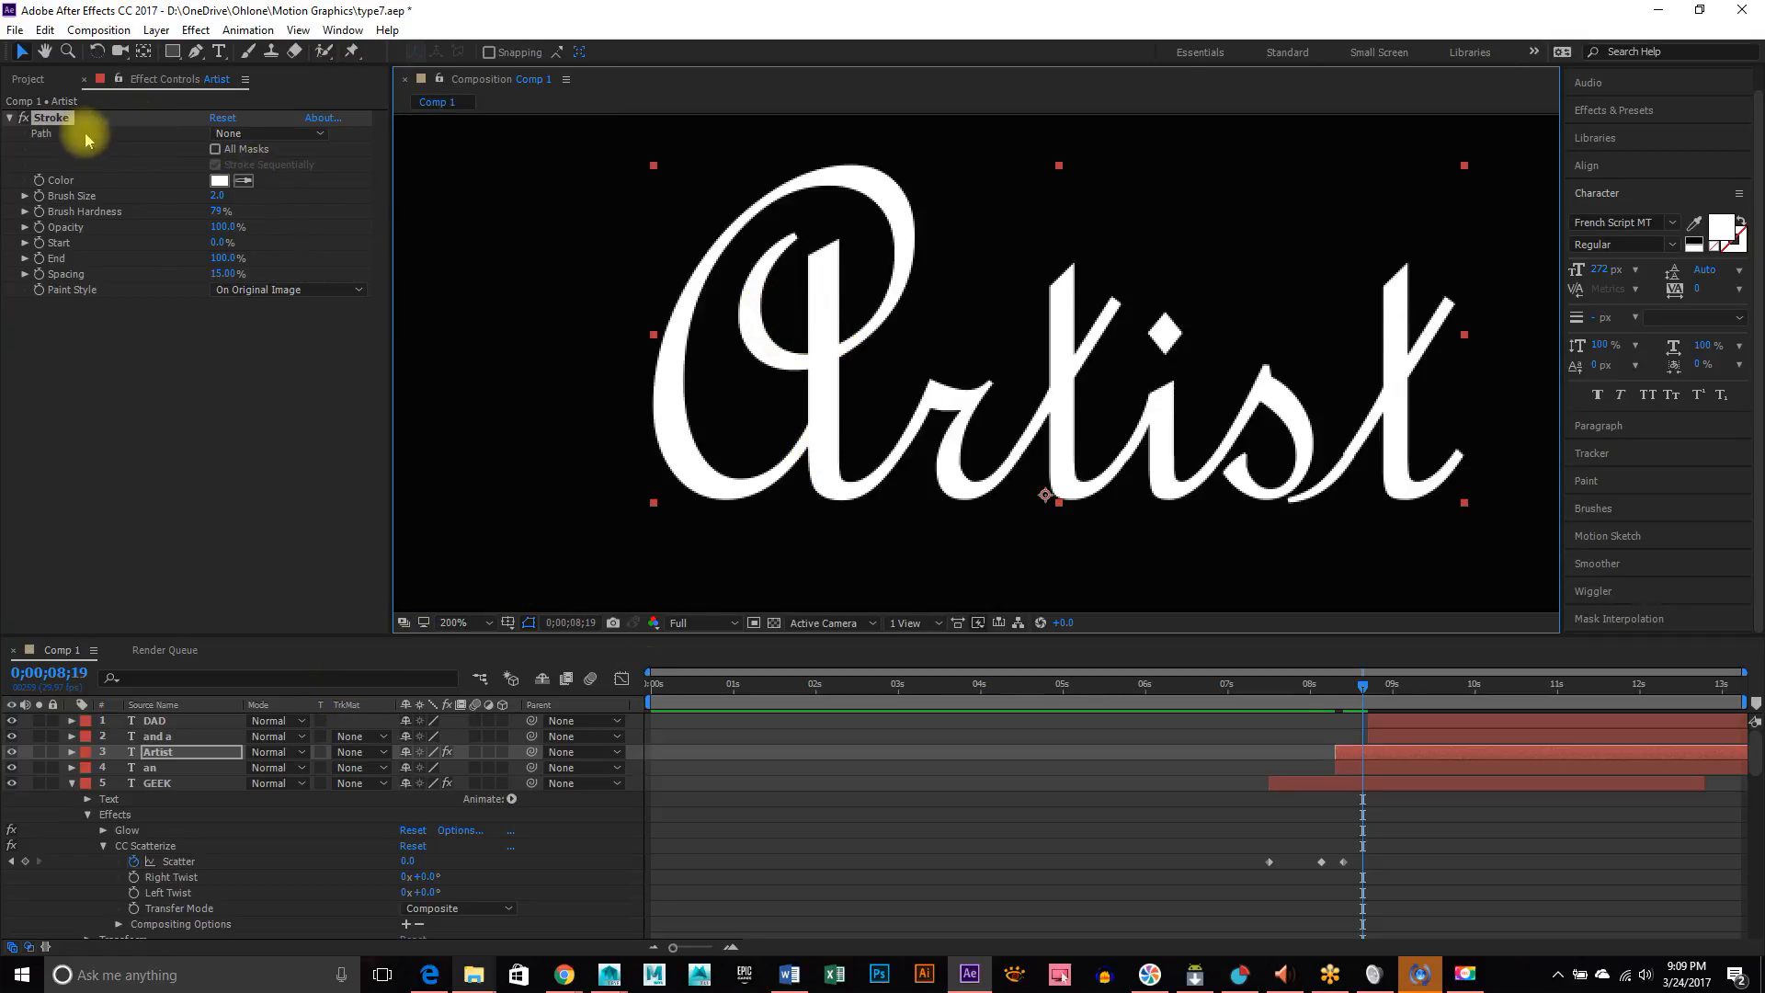
click(196, 53)
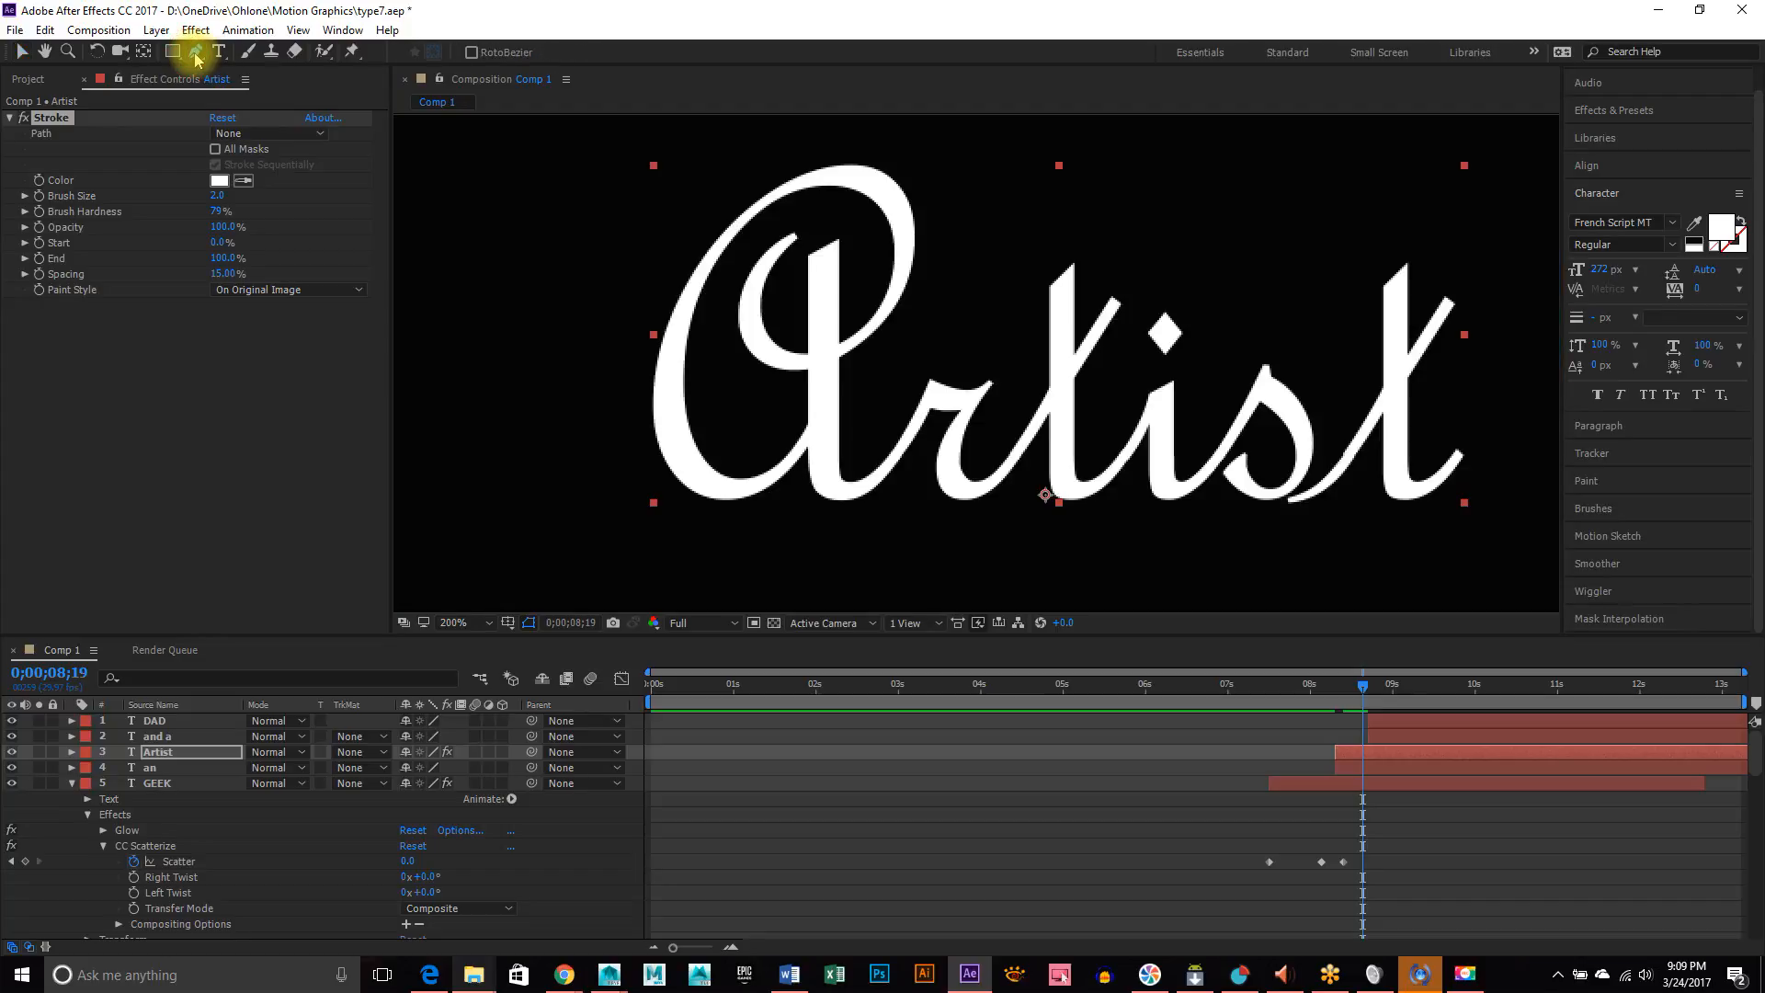
click(794, 236)
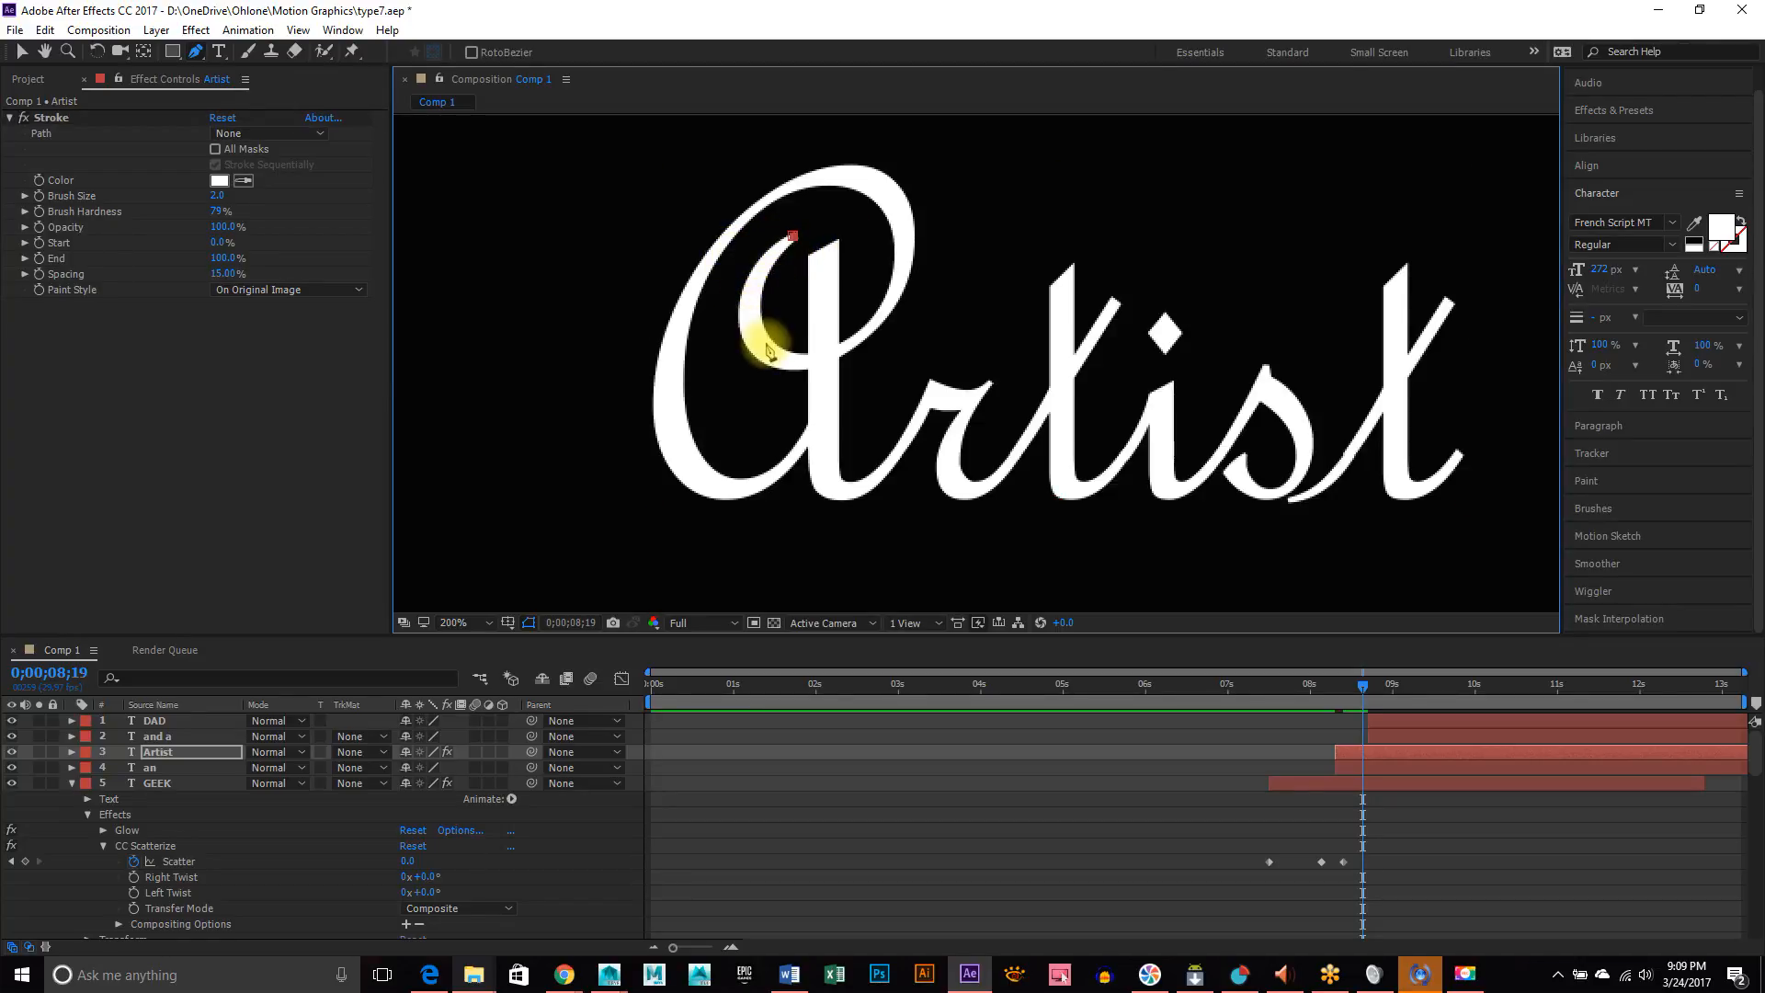
drag(761, 345, 809, 385)
click(821, 357)
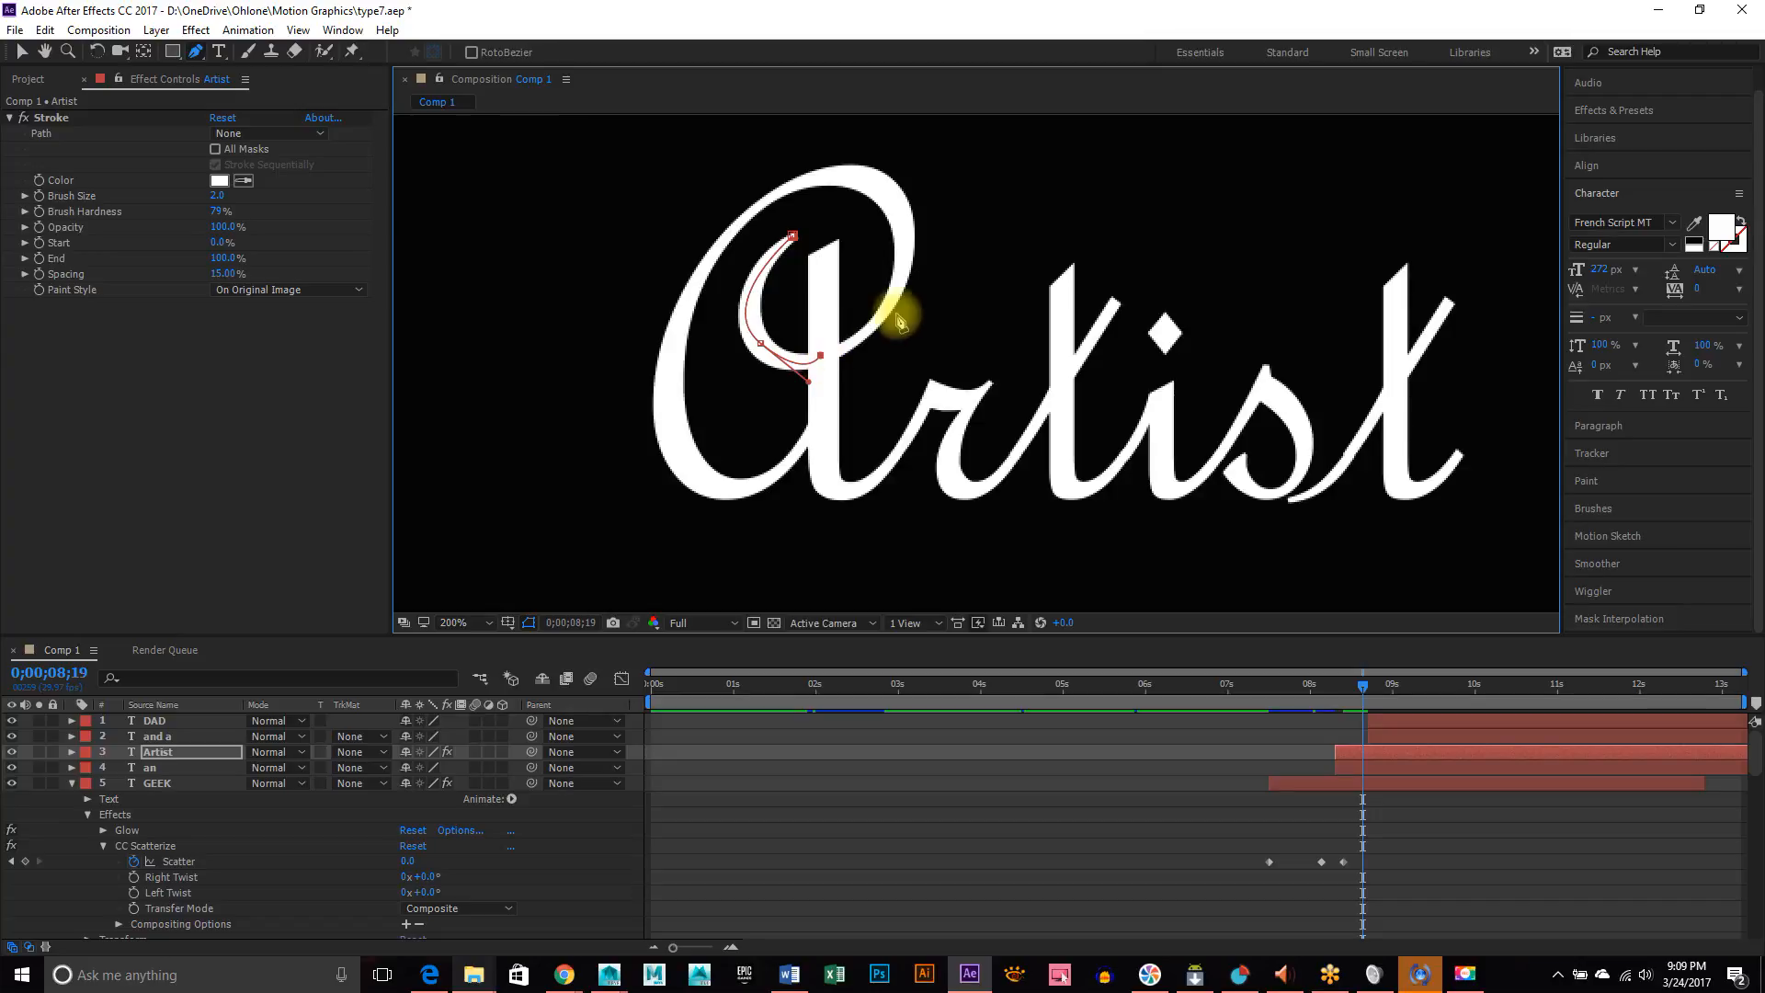
drag(888, 299, 915, 248)
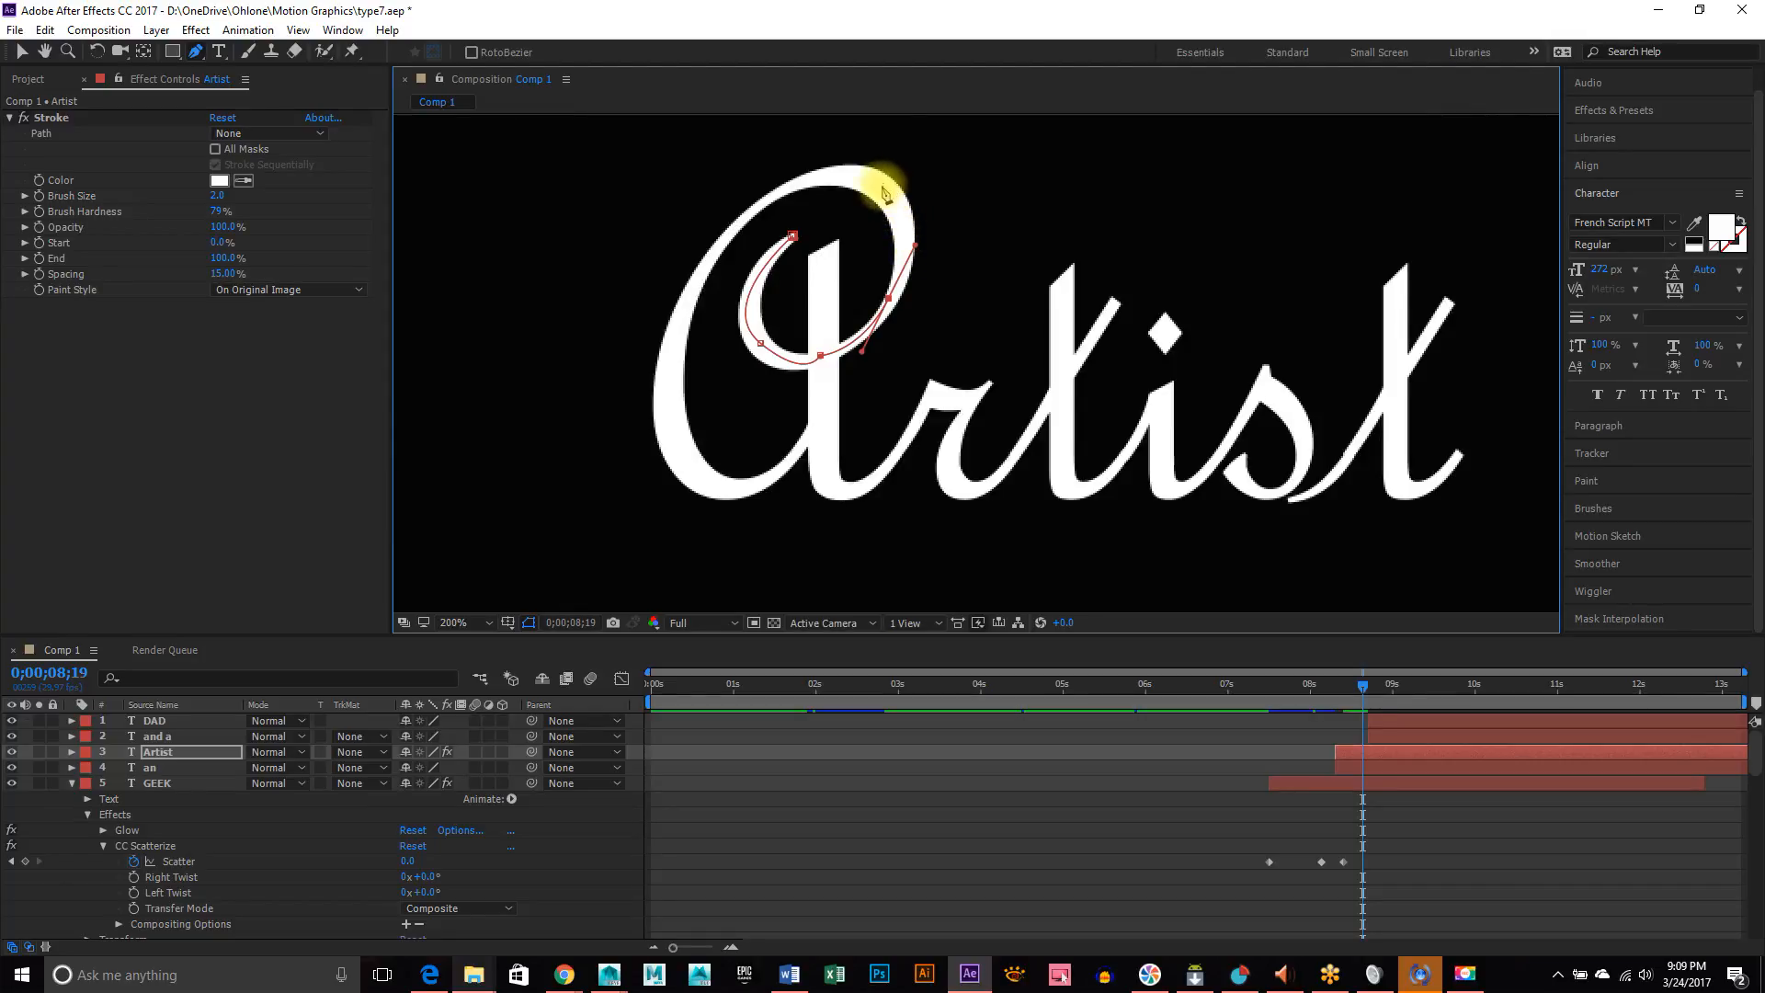
click(854, 182)
drag(853, 184, 813, 179)
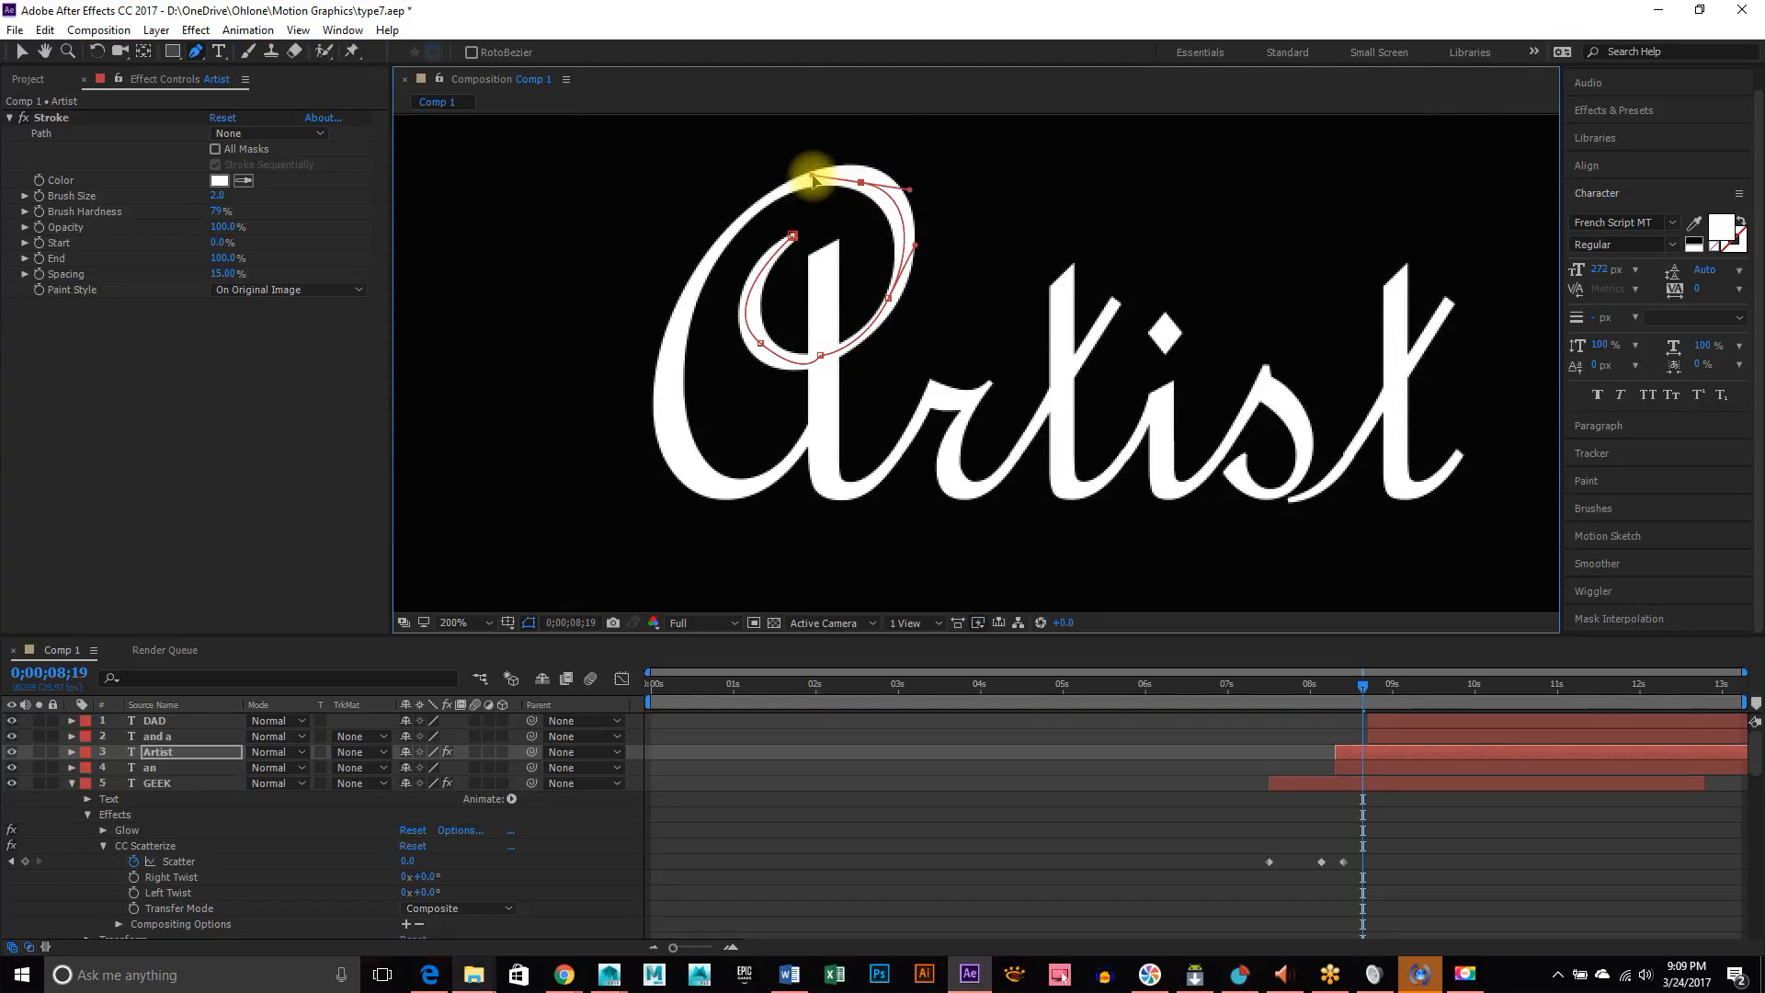
Add a curved point on the upper-left side of the A's loop and adjust its position and handles to follow the letter
click(752, 216)
drag(752, 216, 726, 235)
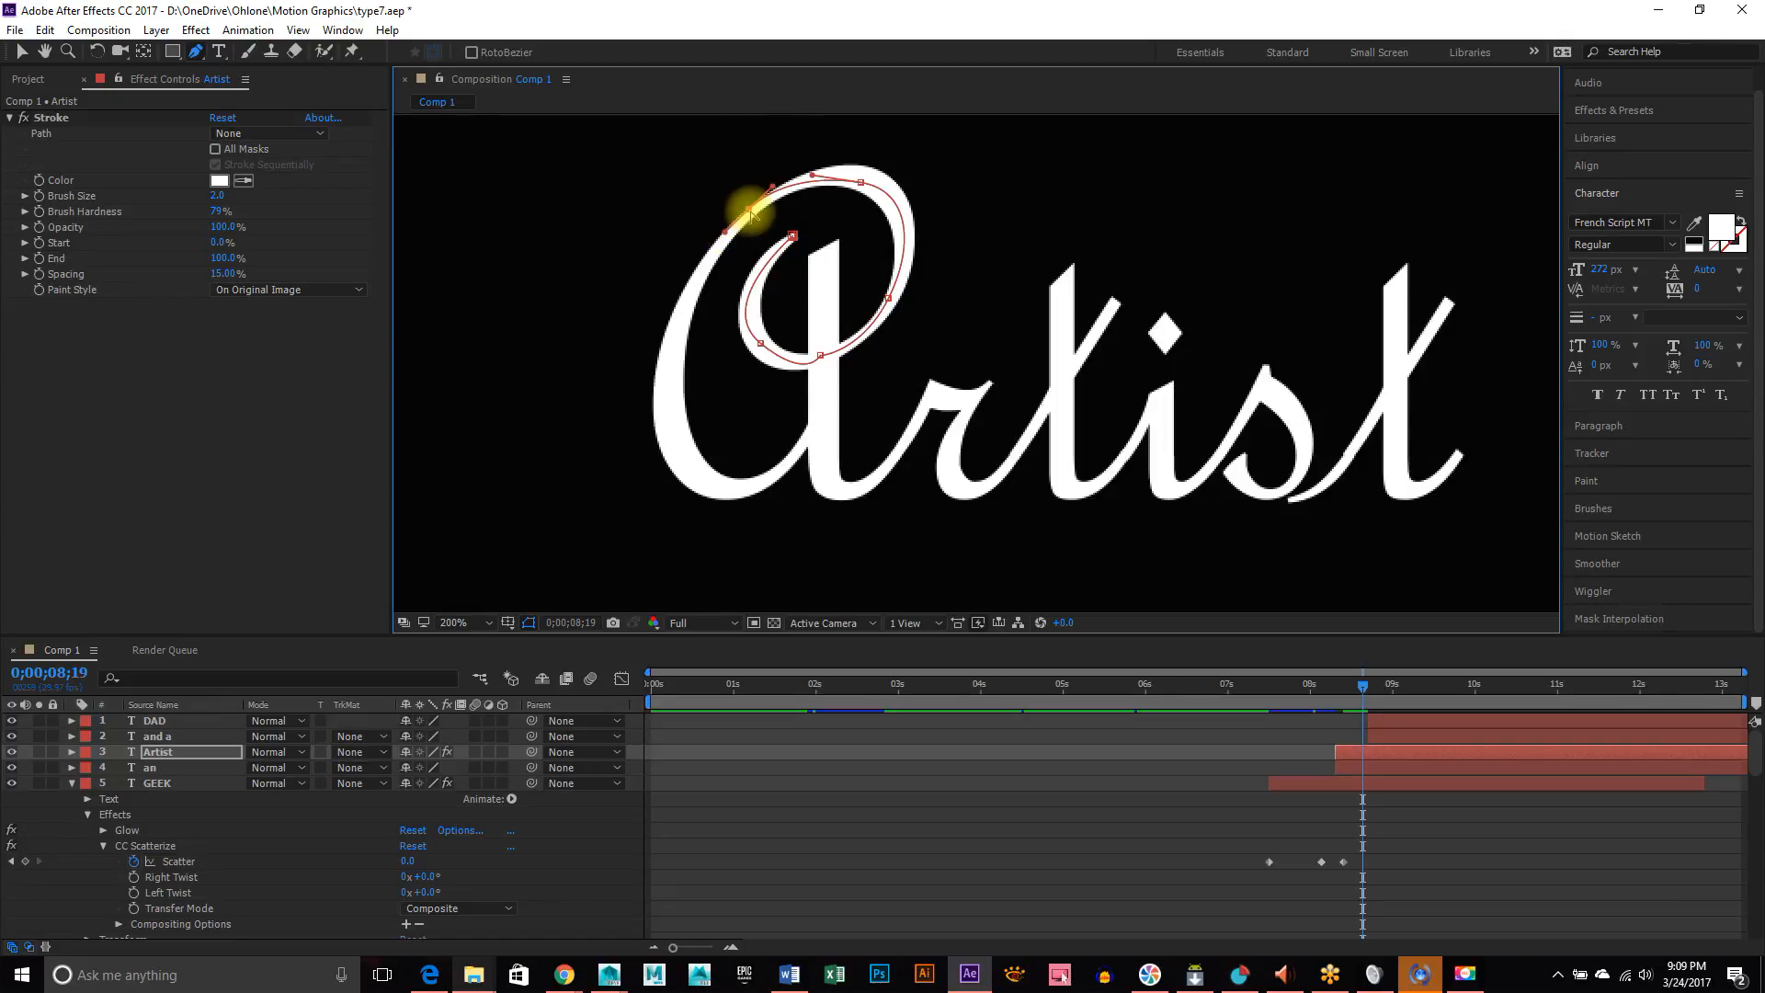
ctrl+click(751, 217)
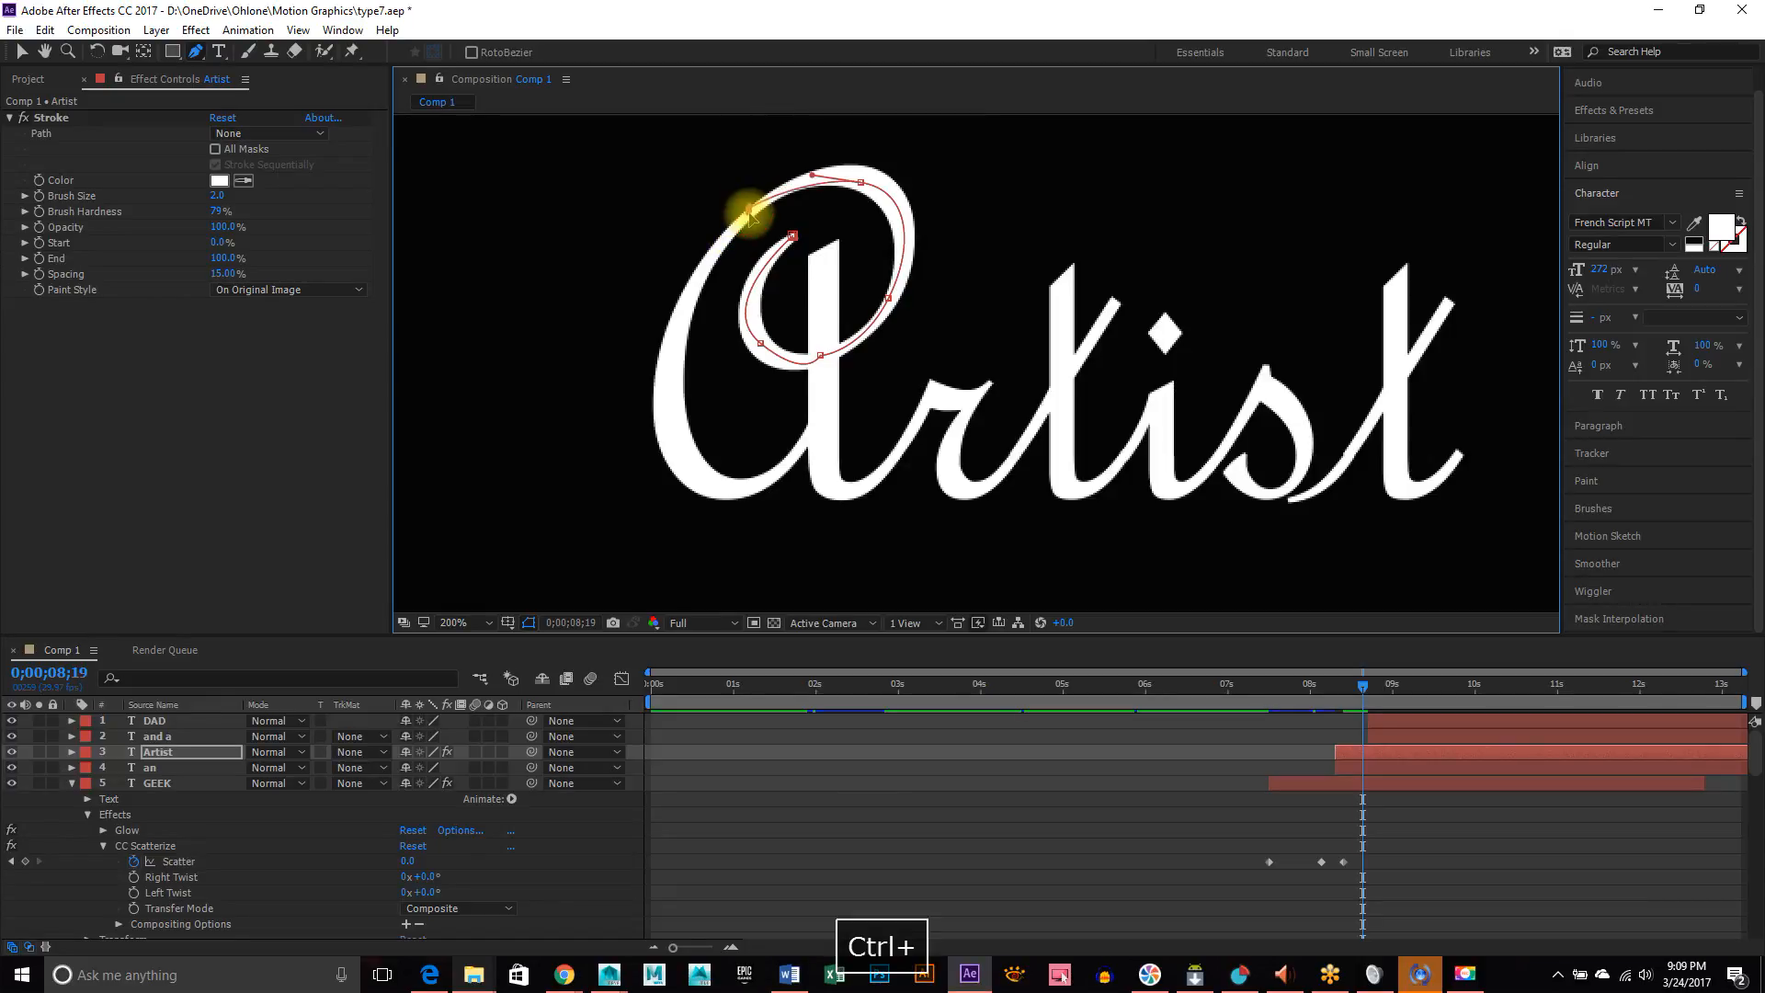
drag(751, 217, 719, 239)
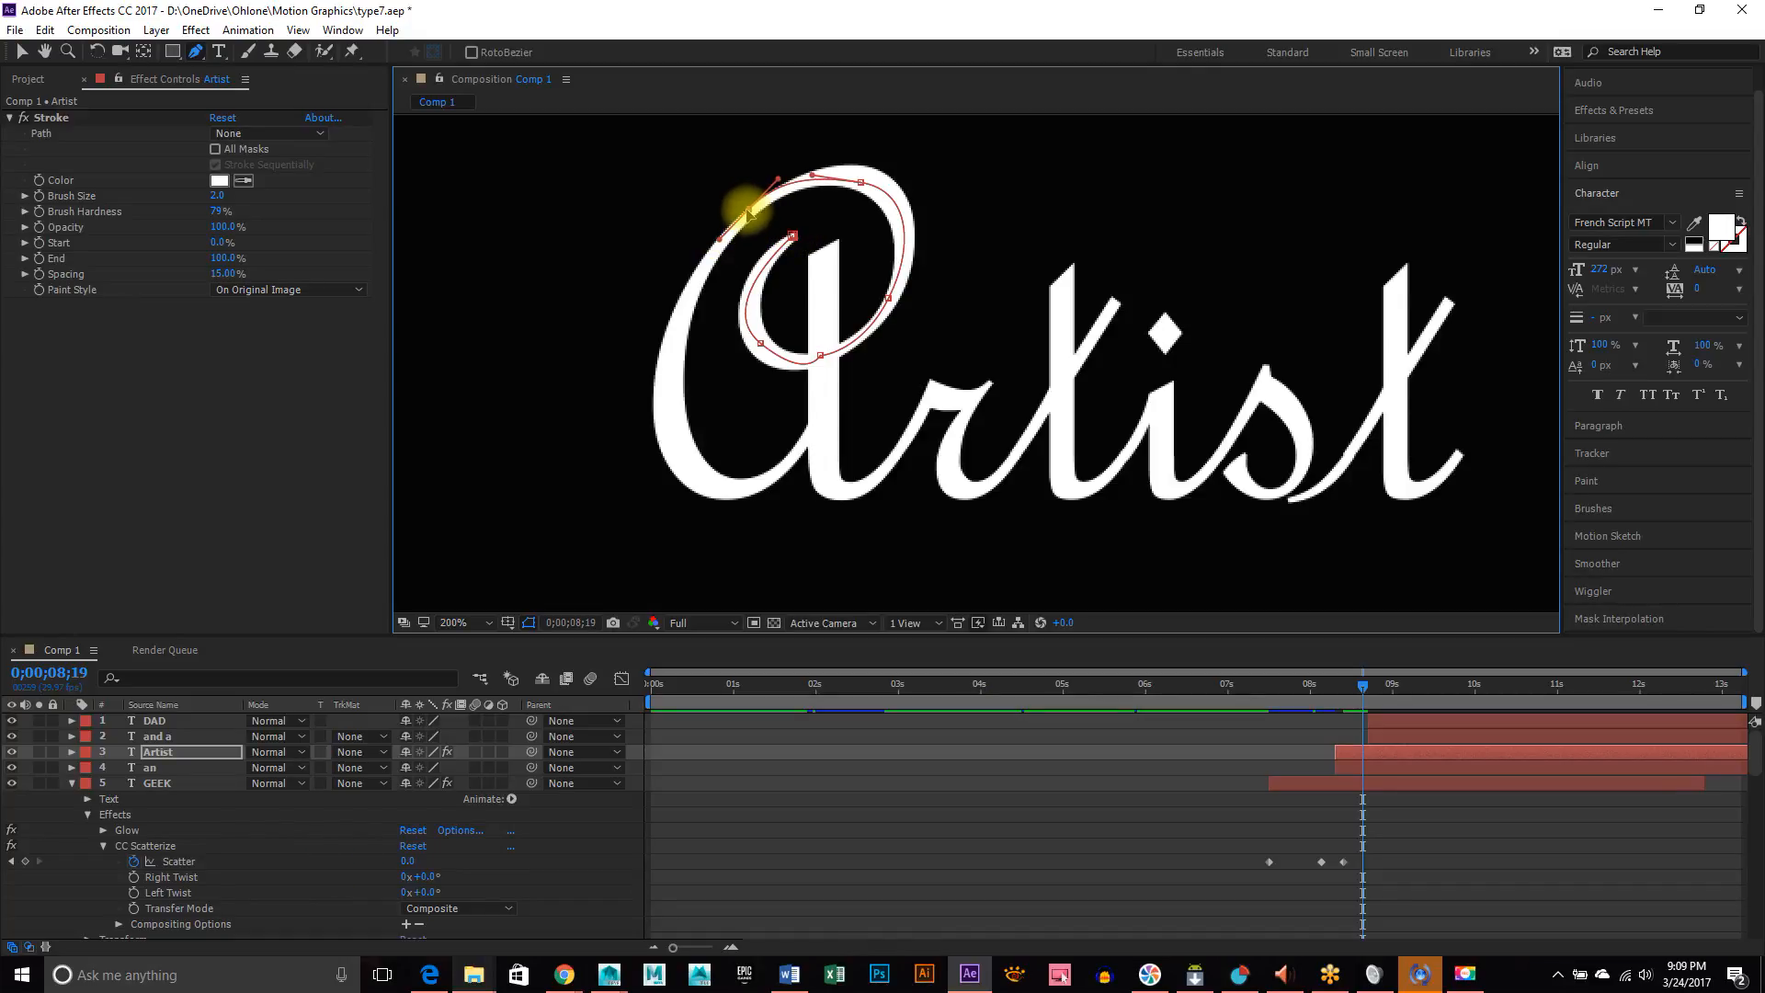
drag(749, 211, 750, 218)
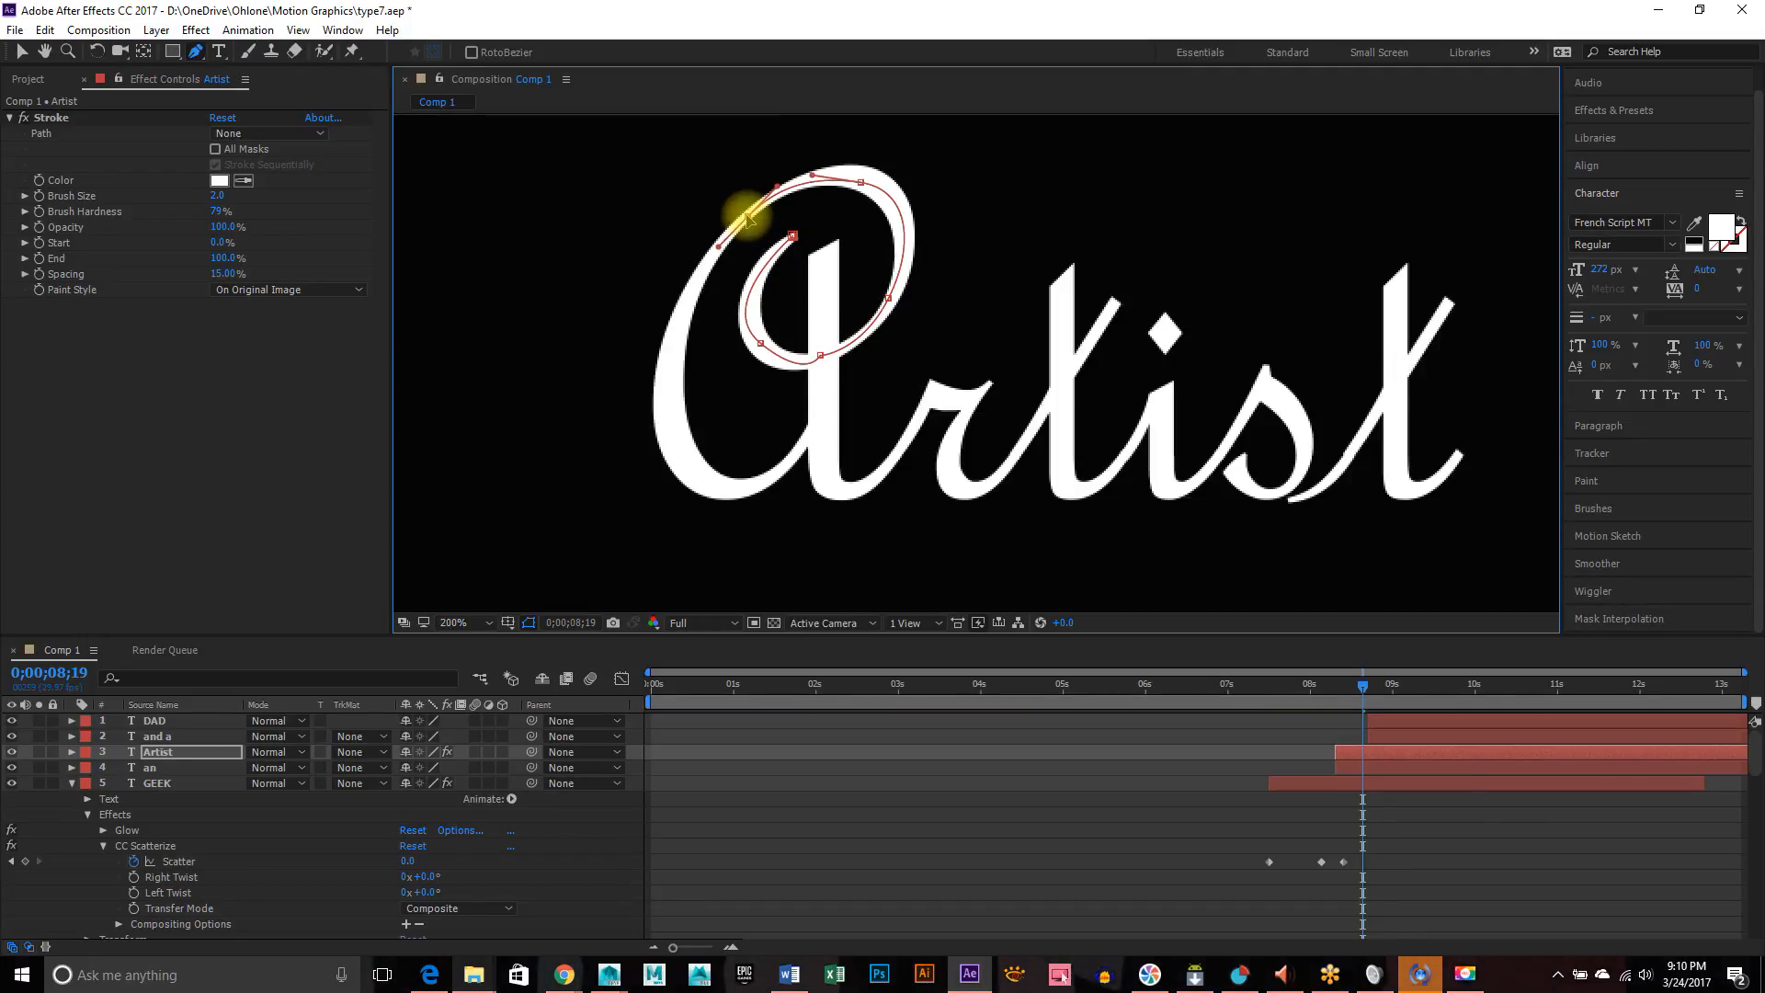
Continue the mask path down the A's left side and along its bottom curve to the stem, and end the path there
click(678, 311)
click(670, 343)
click(664, 377)
drag(663, 379, 666, 389)
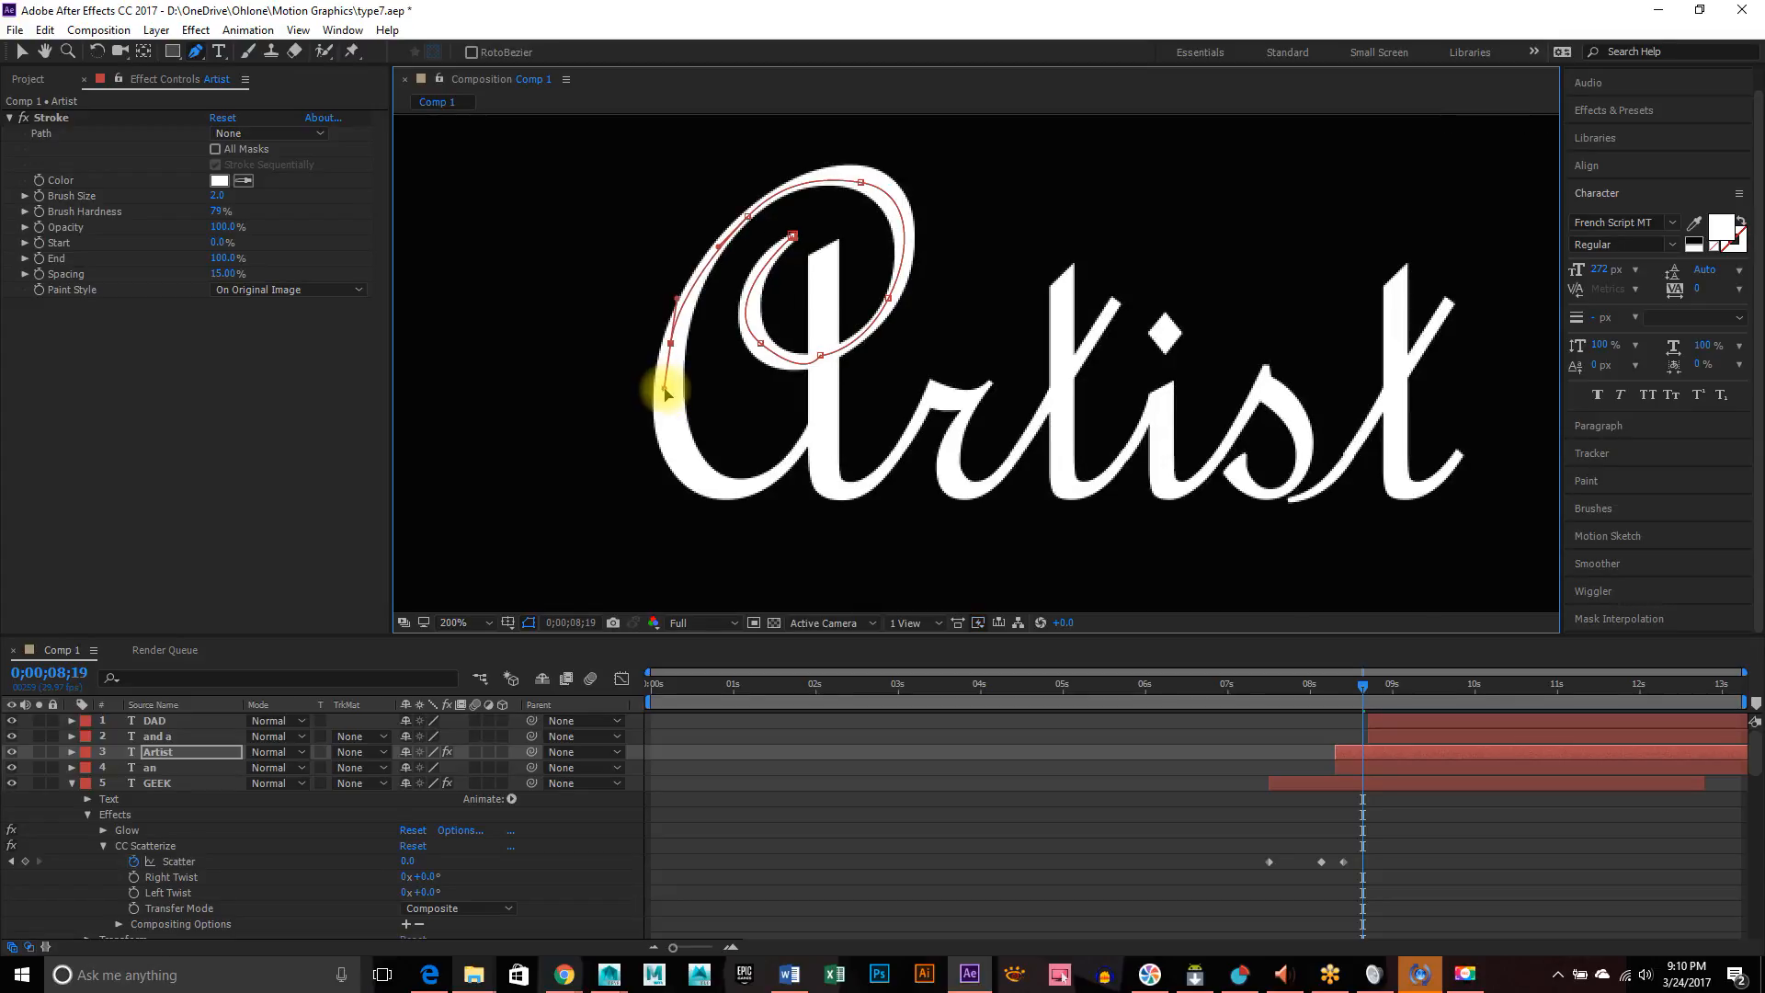
click(667, 441)
click(684, 459)
click(701, 477)
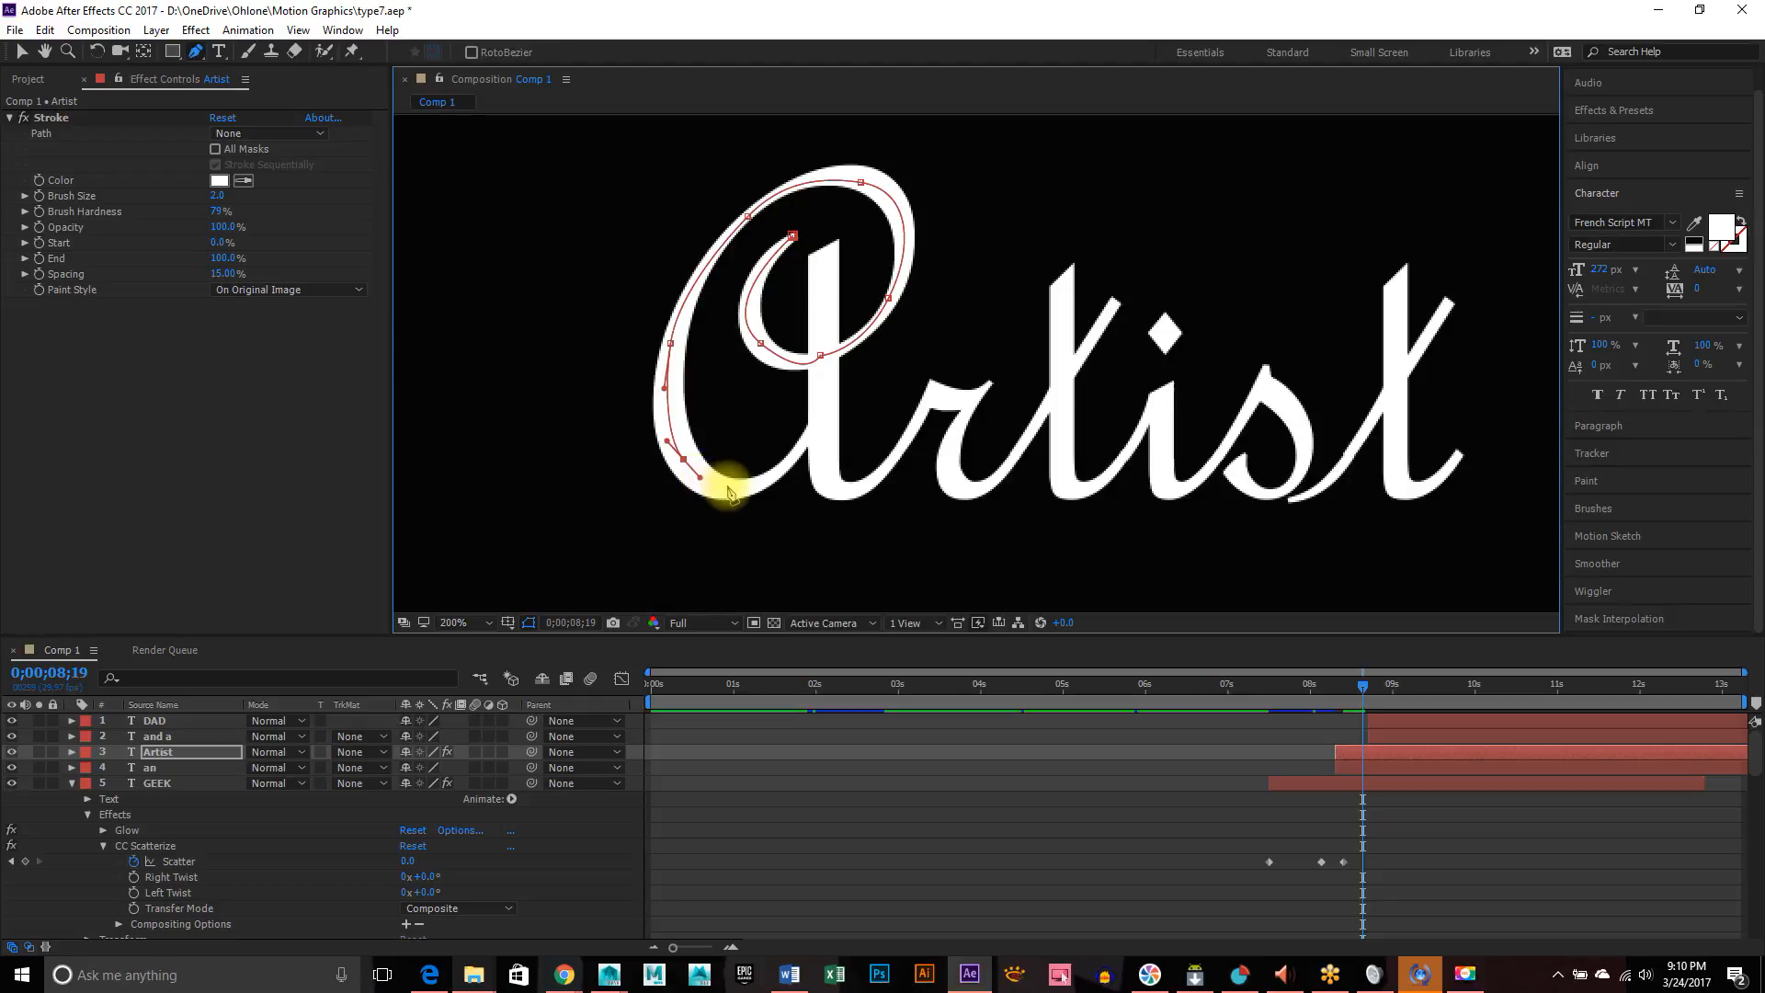
drag(756, 482, 796, 462)
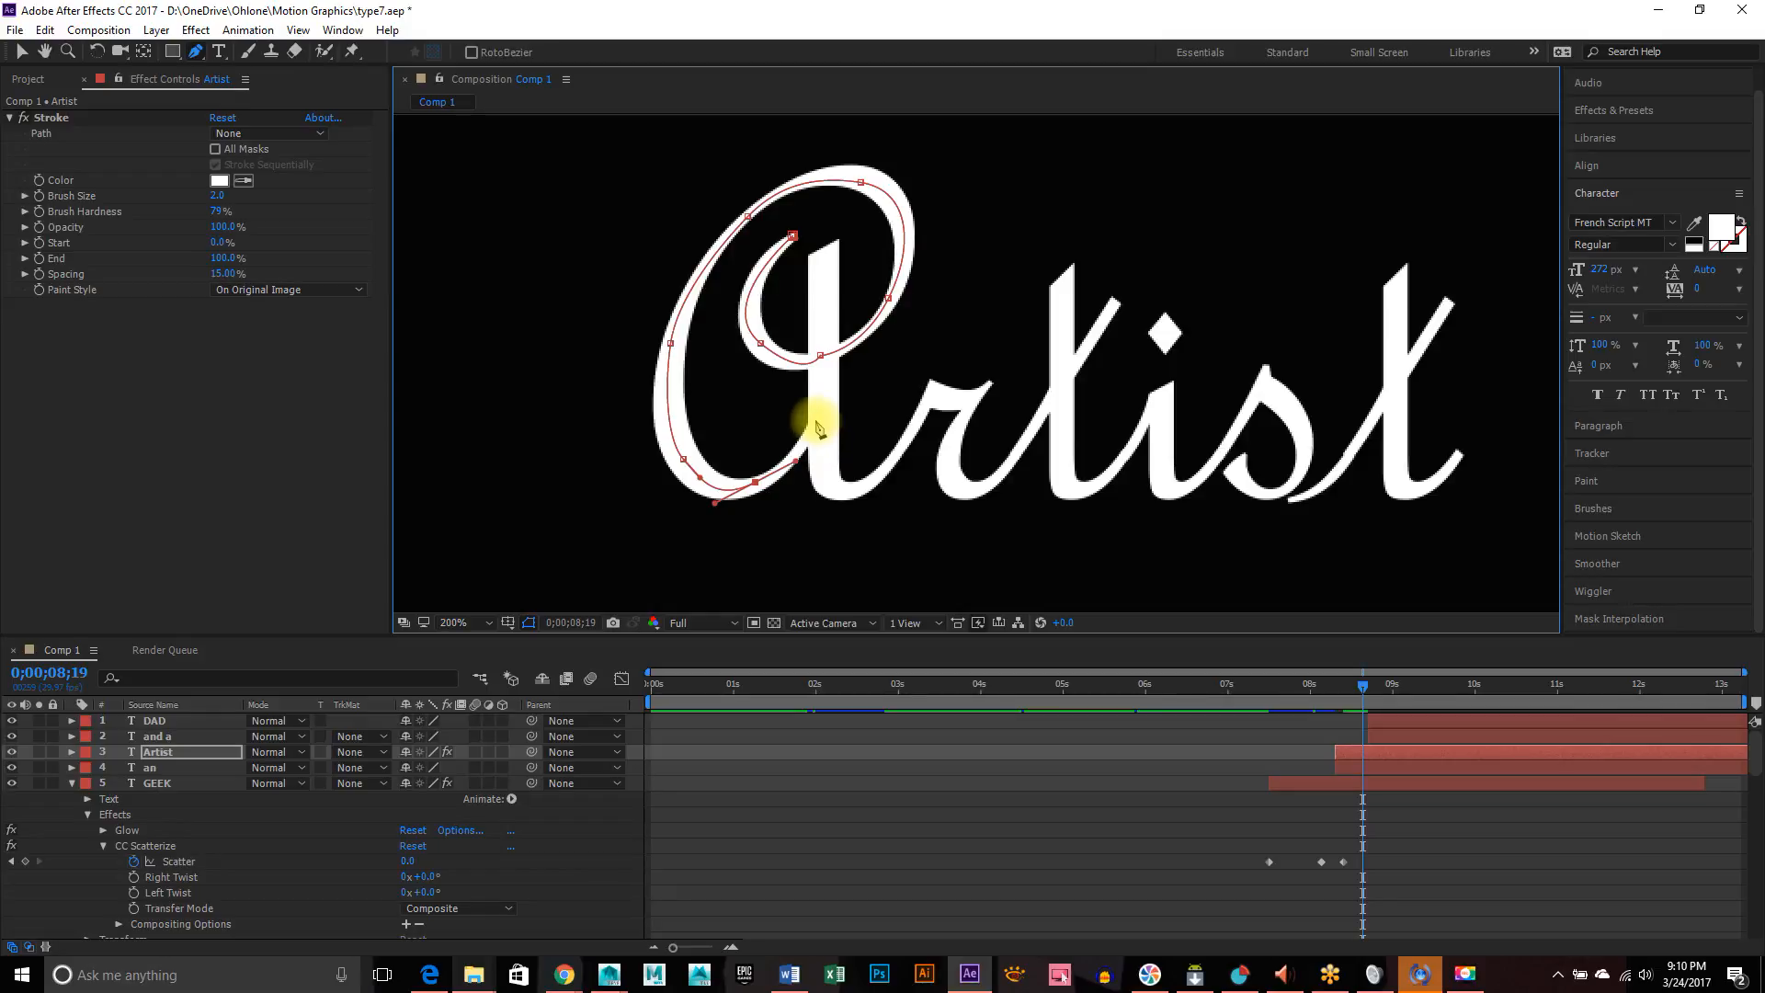
drag(815, 420, 832, 389)
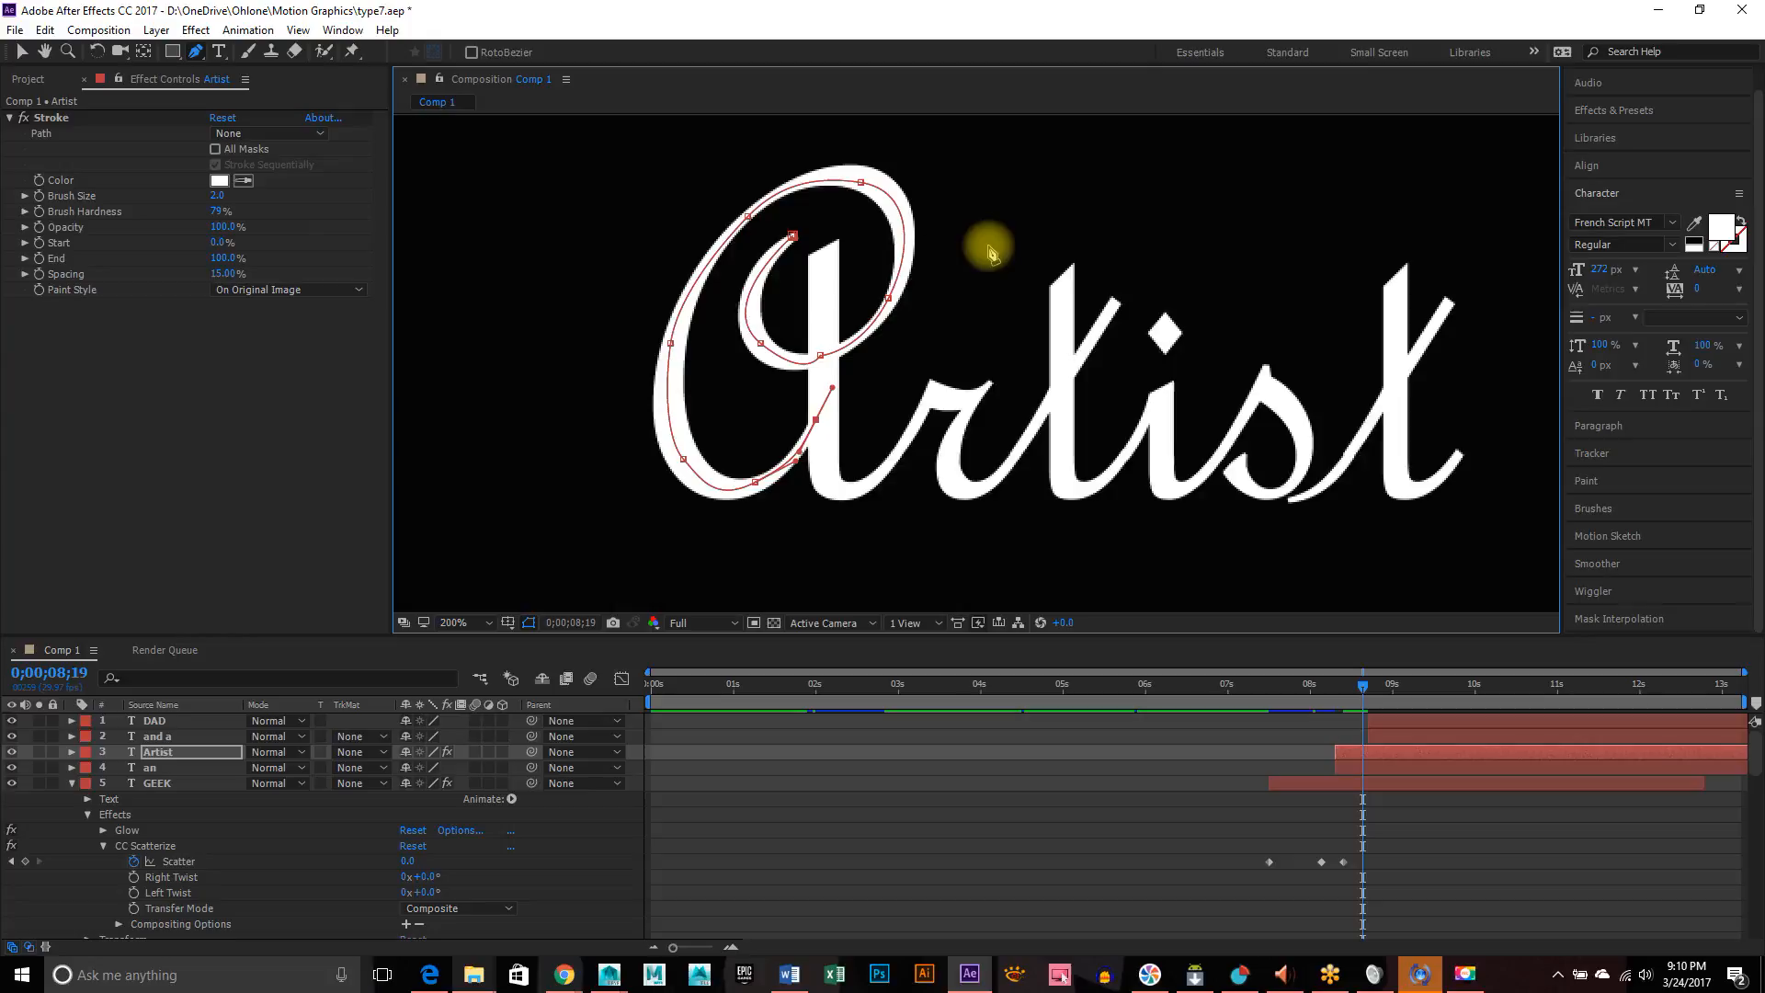
key(ctrl+z)
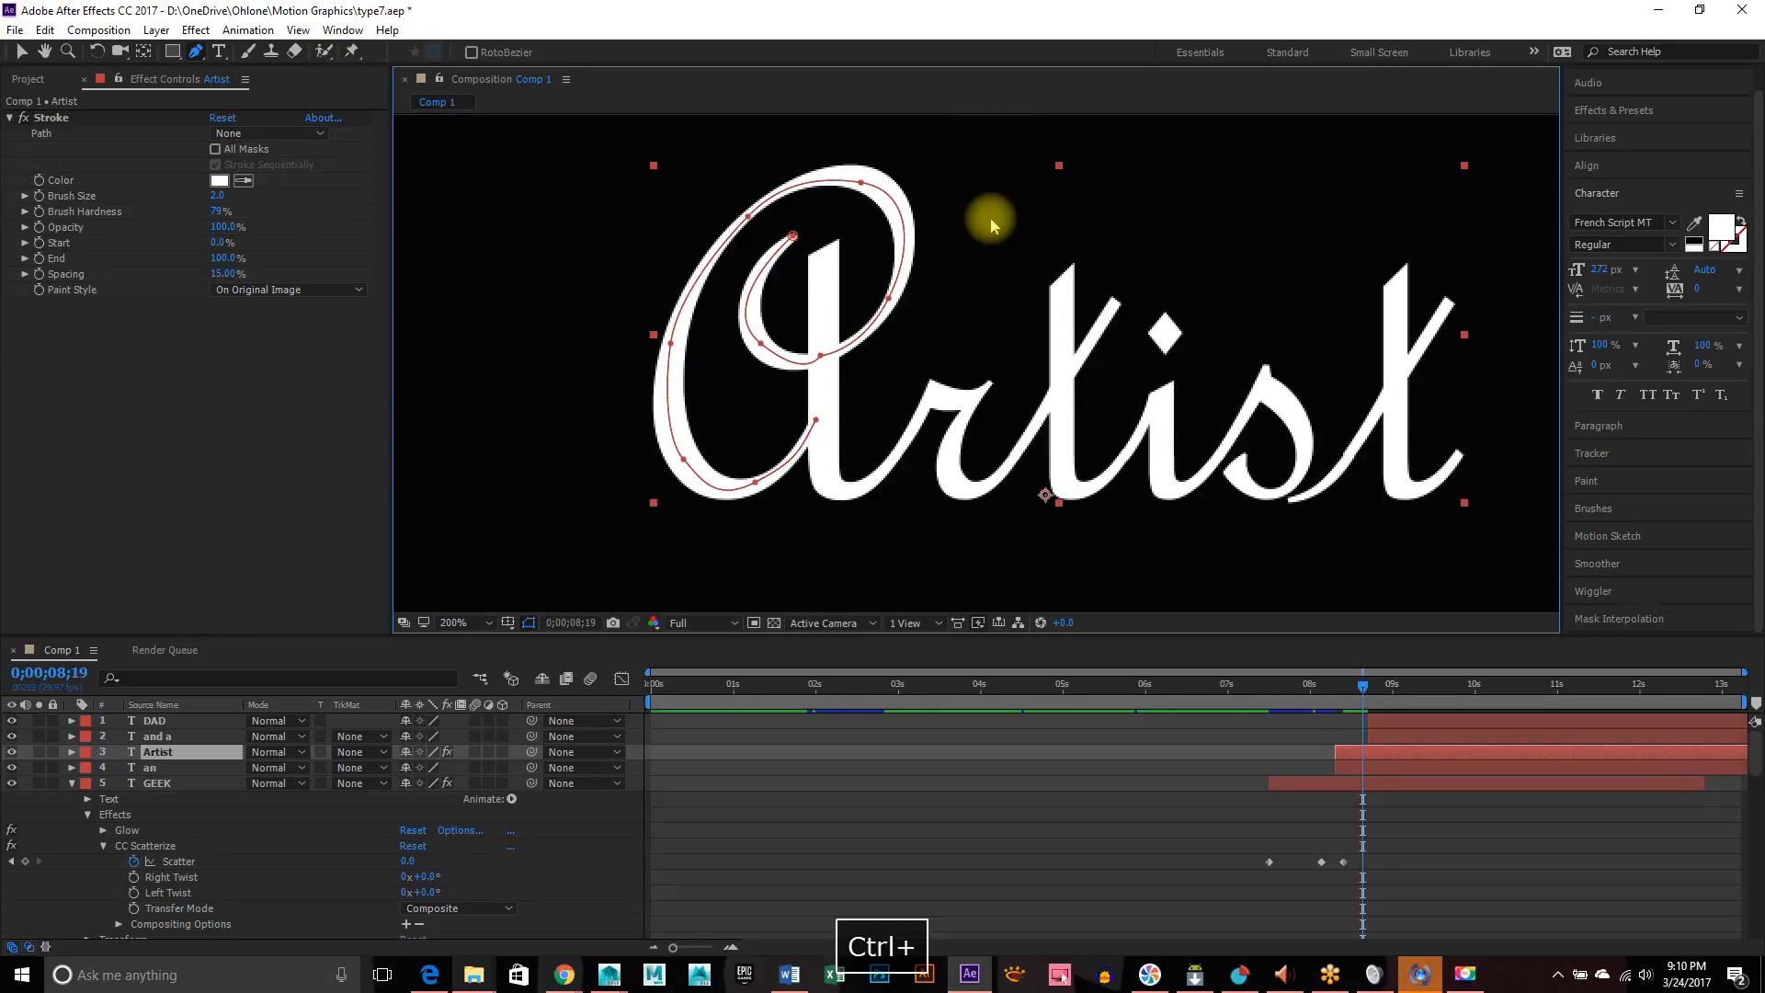
Start a second mask path with the Pen tool, tracing down the A's stem and curving up to the top of the r
click(21, 51)
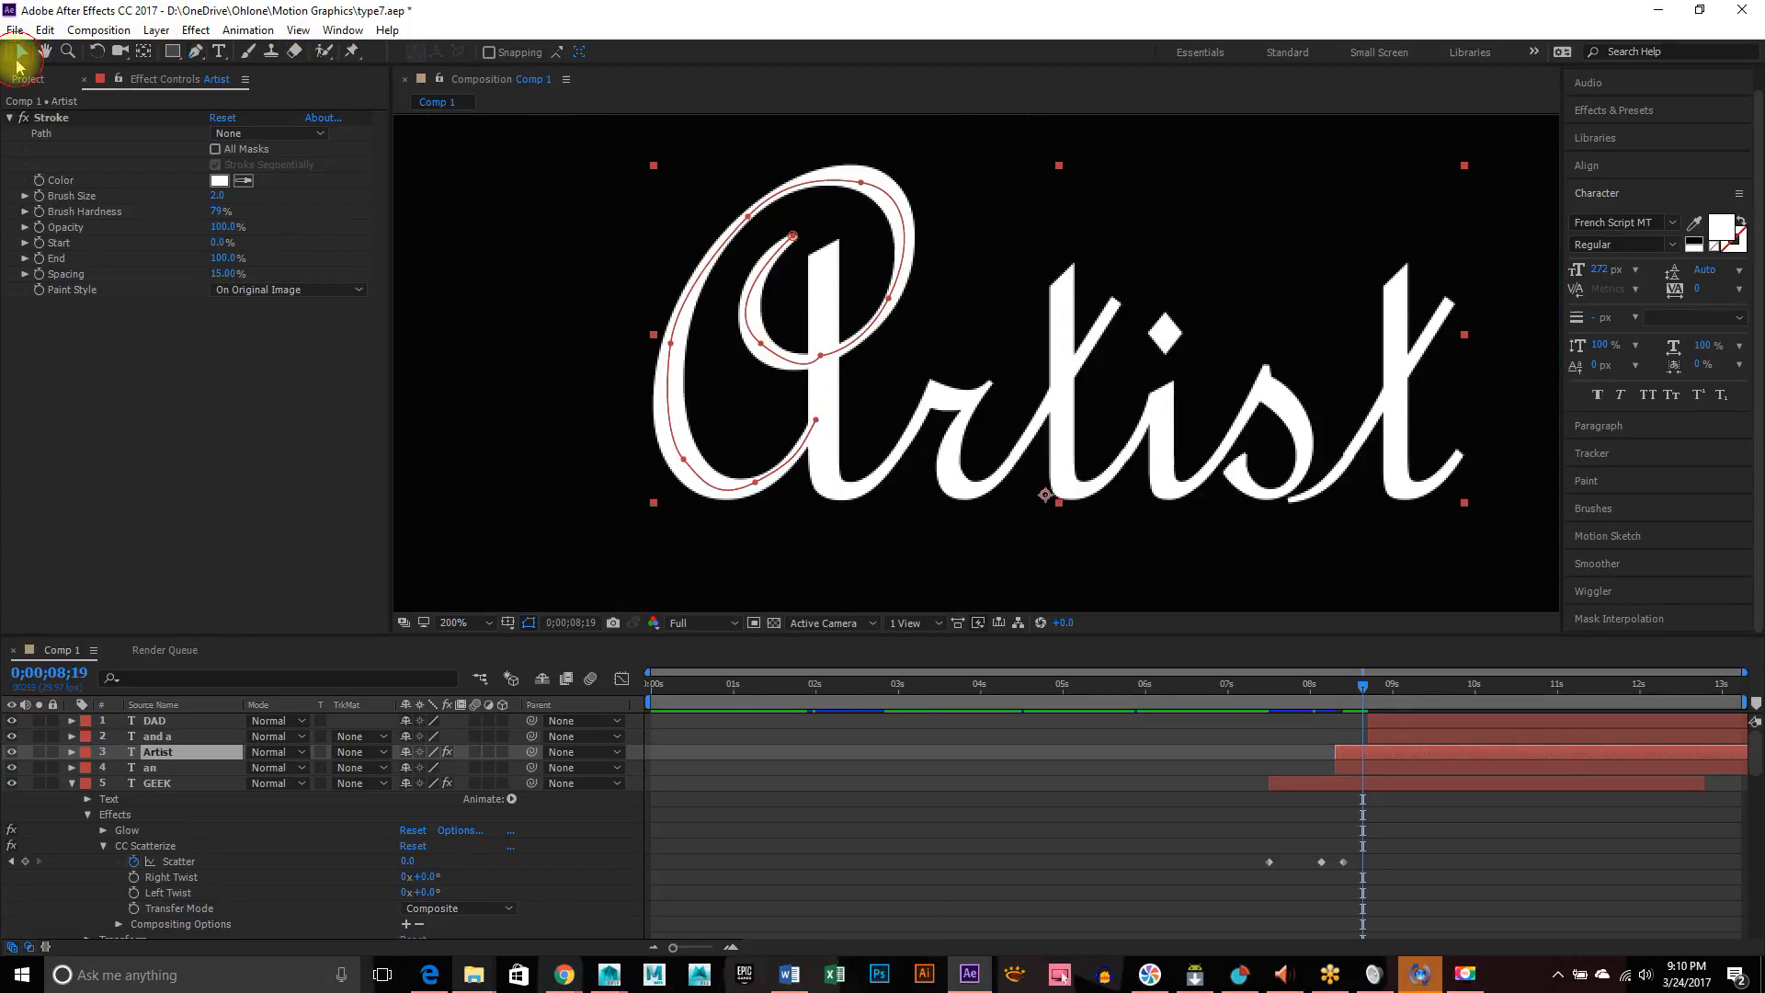
click(194, 53)
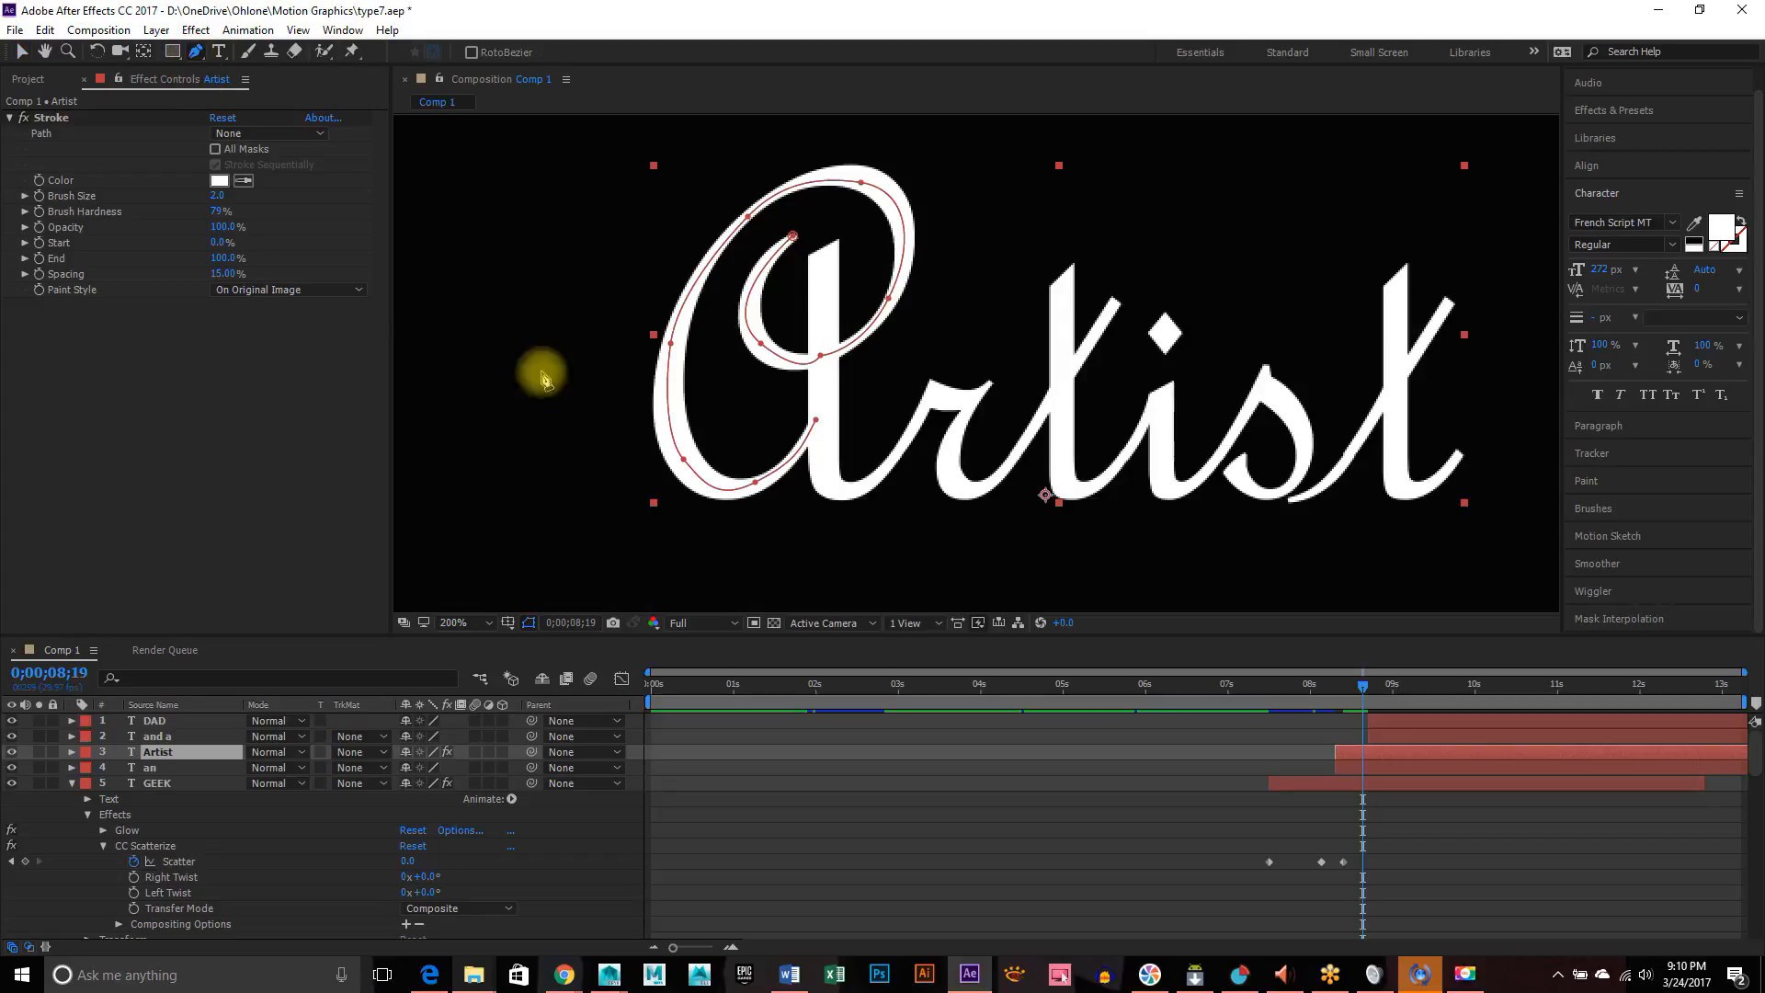
click(822, 265)
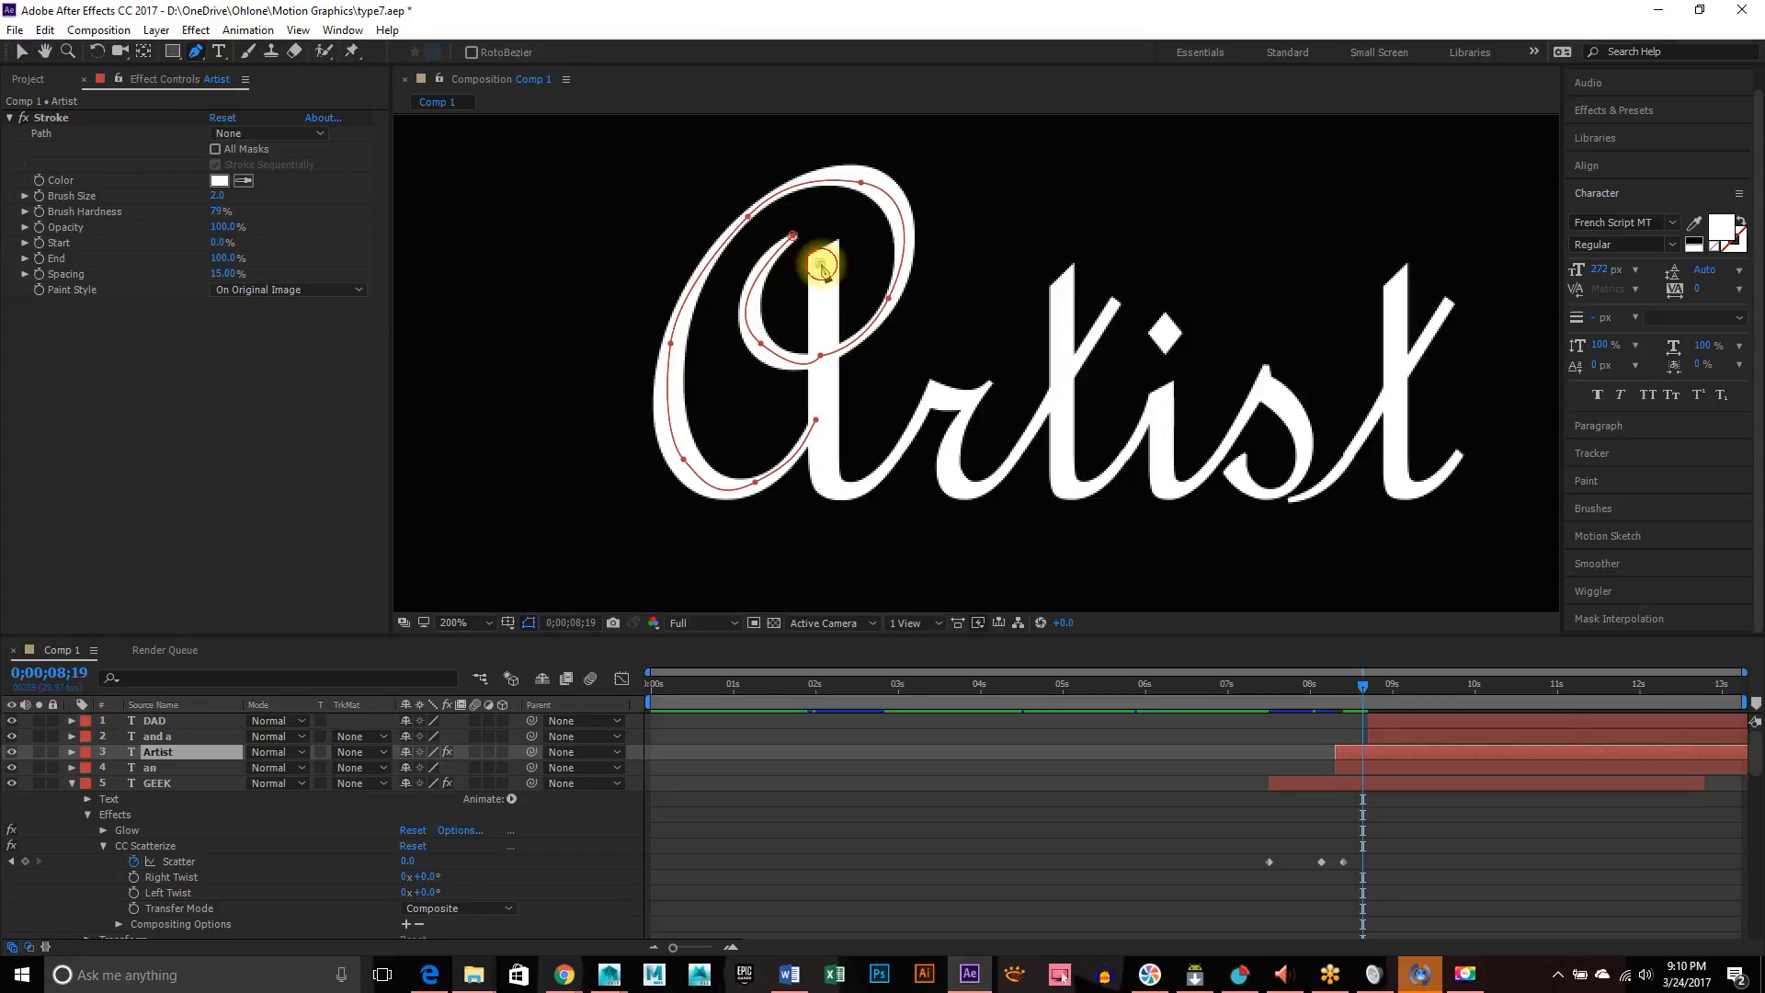
click(821, 463)
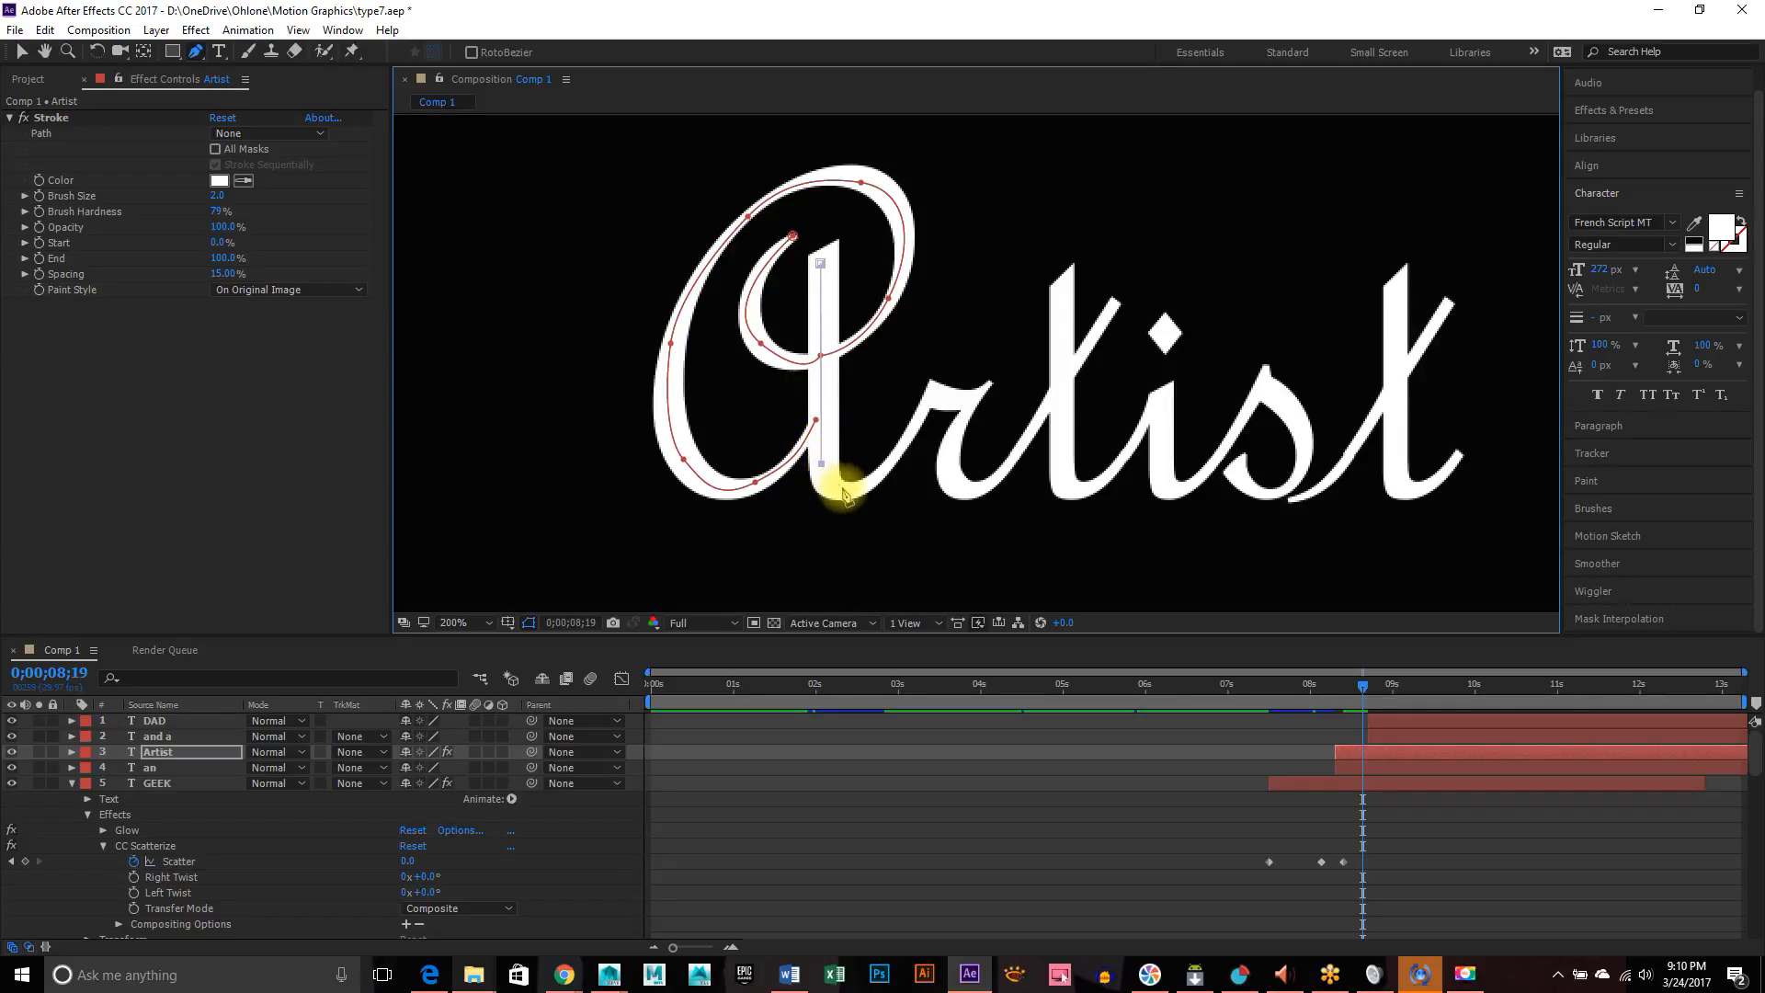
drag(853, 488, 879, 475)
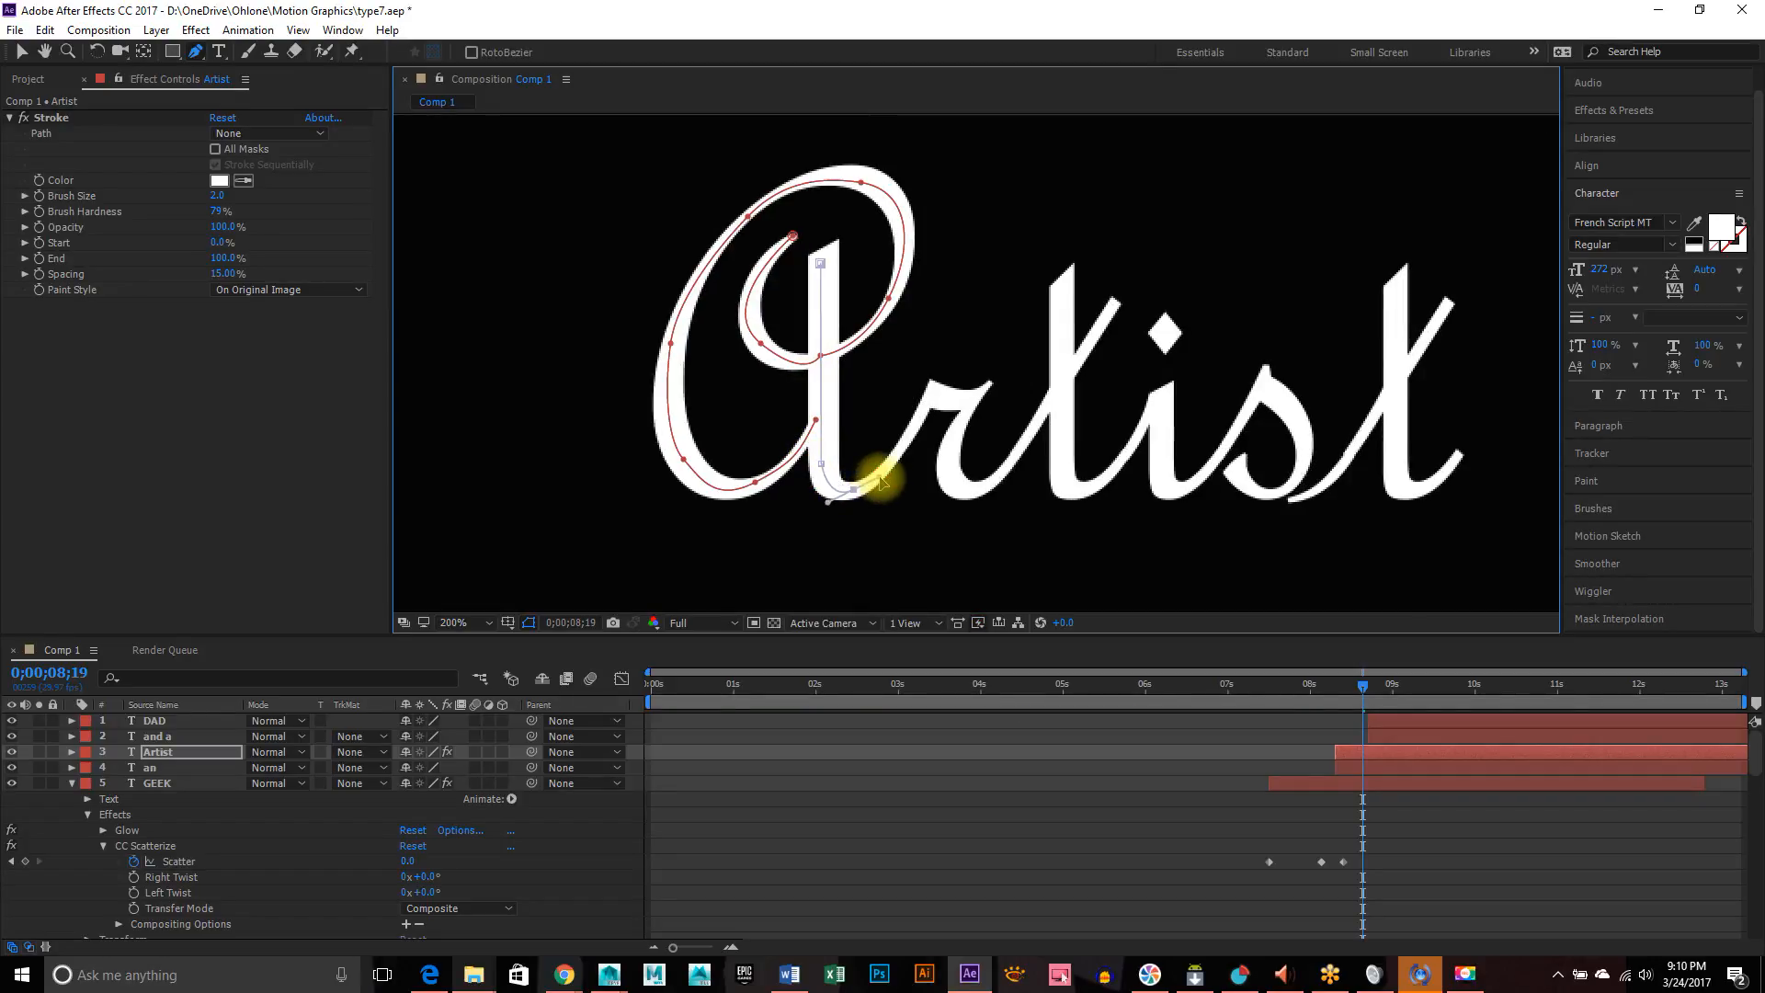
click(931, 376)
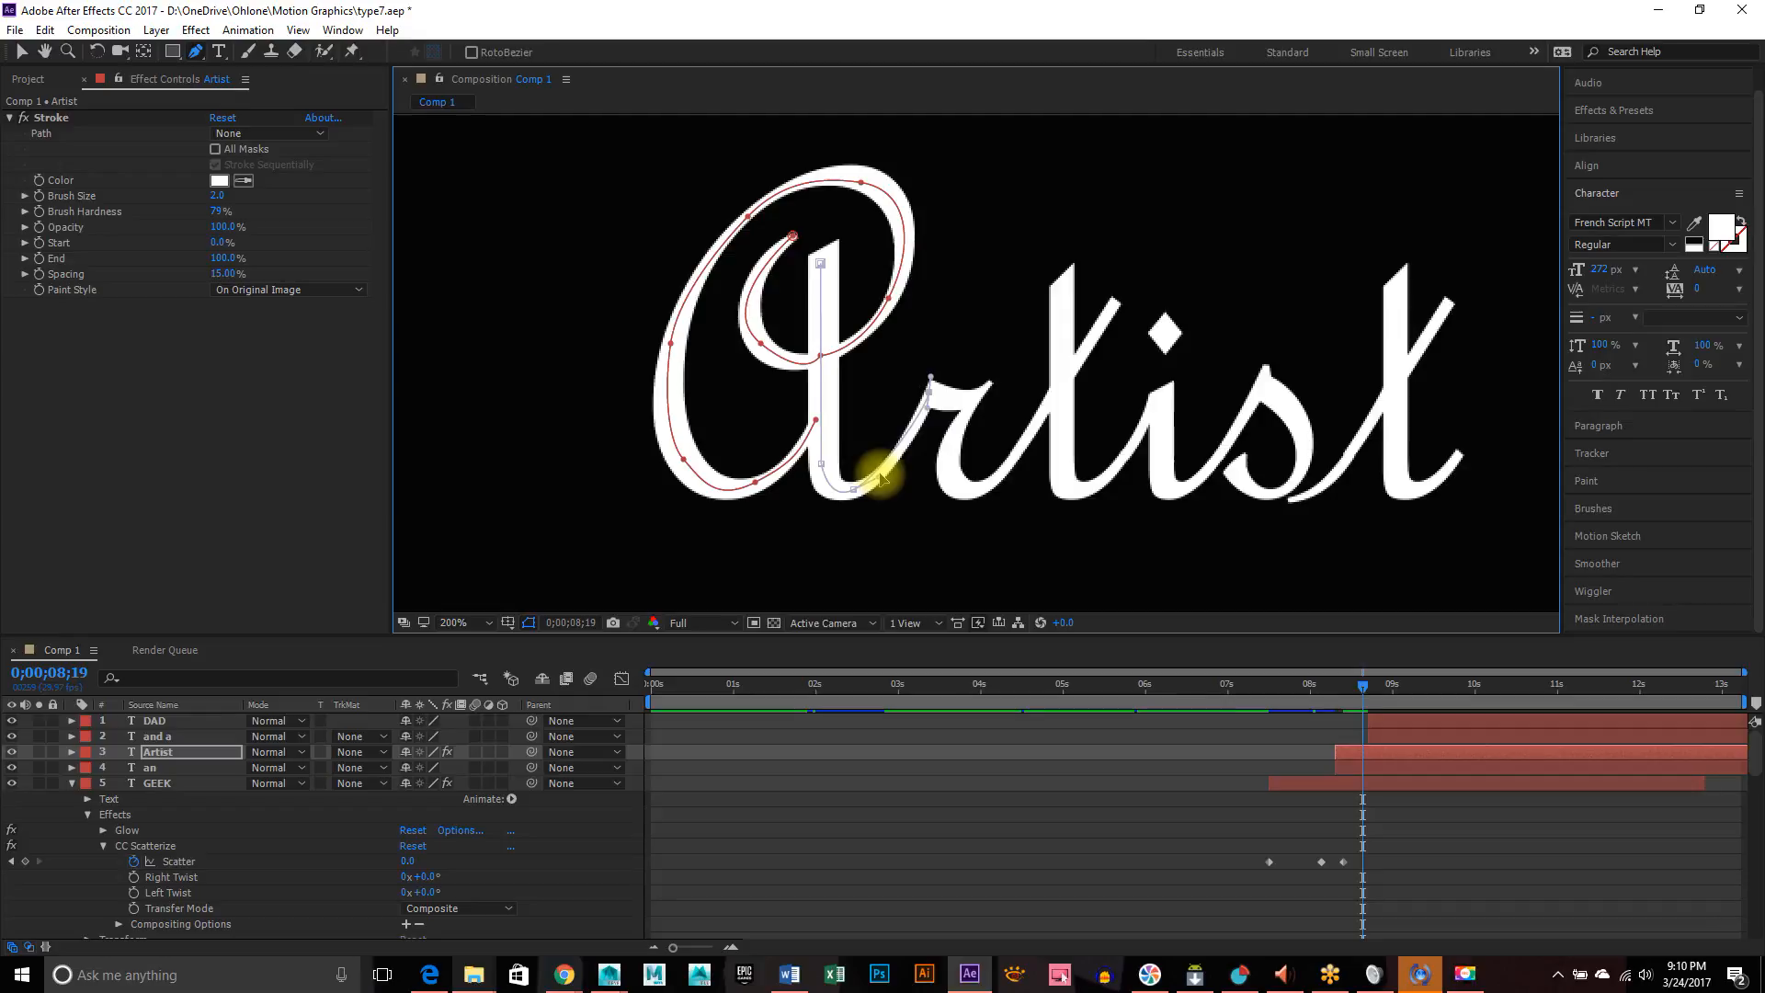
drag(880, 474, 884, 486)
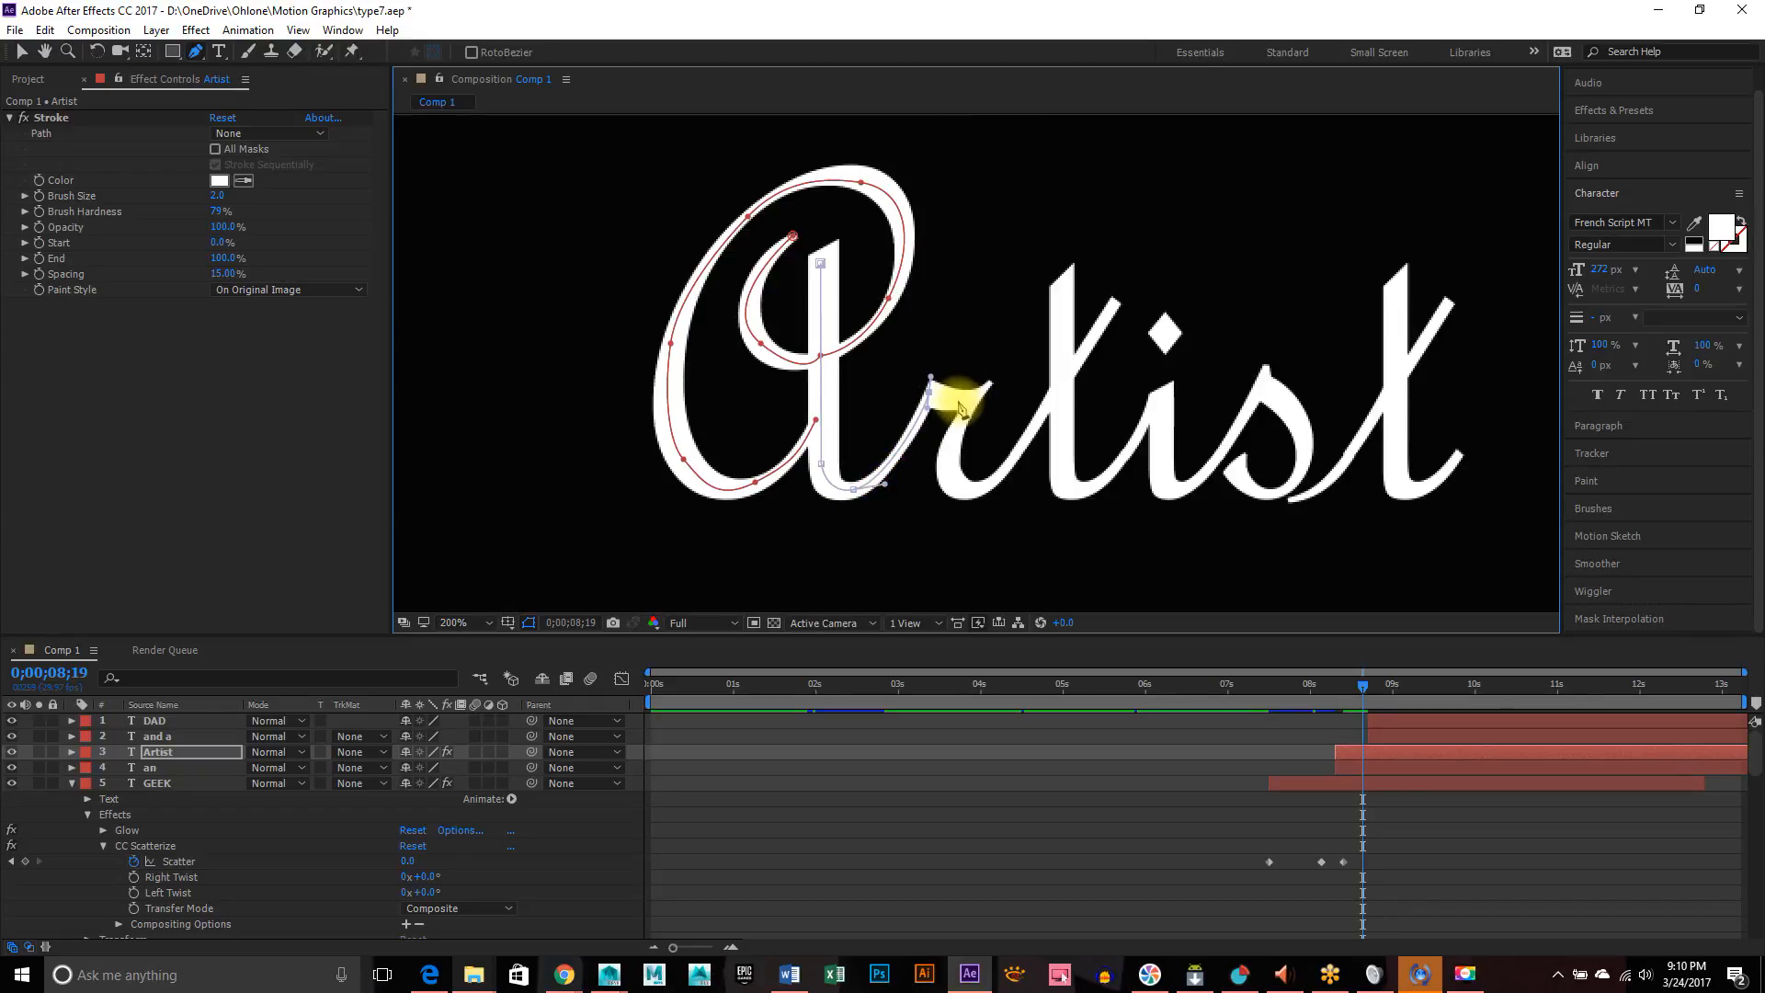
Continue the second mask path through the r and up to the tip of the first t's diagonal stroke, adjusting the curve handles
drag(944, 397, 976, 396)
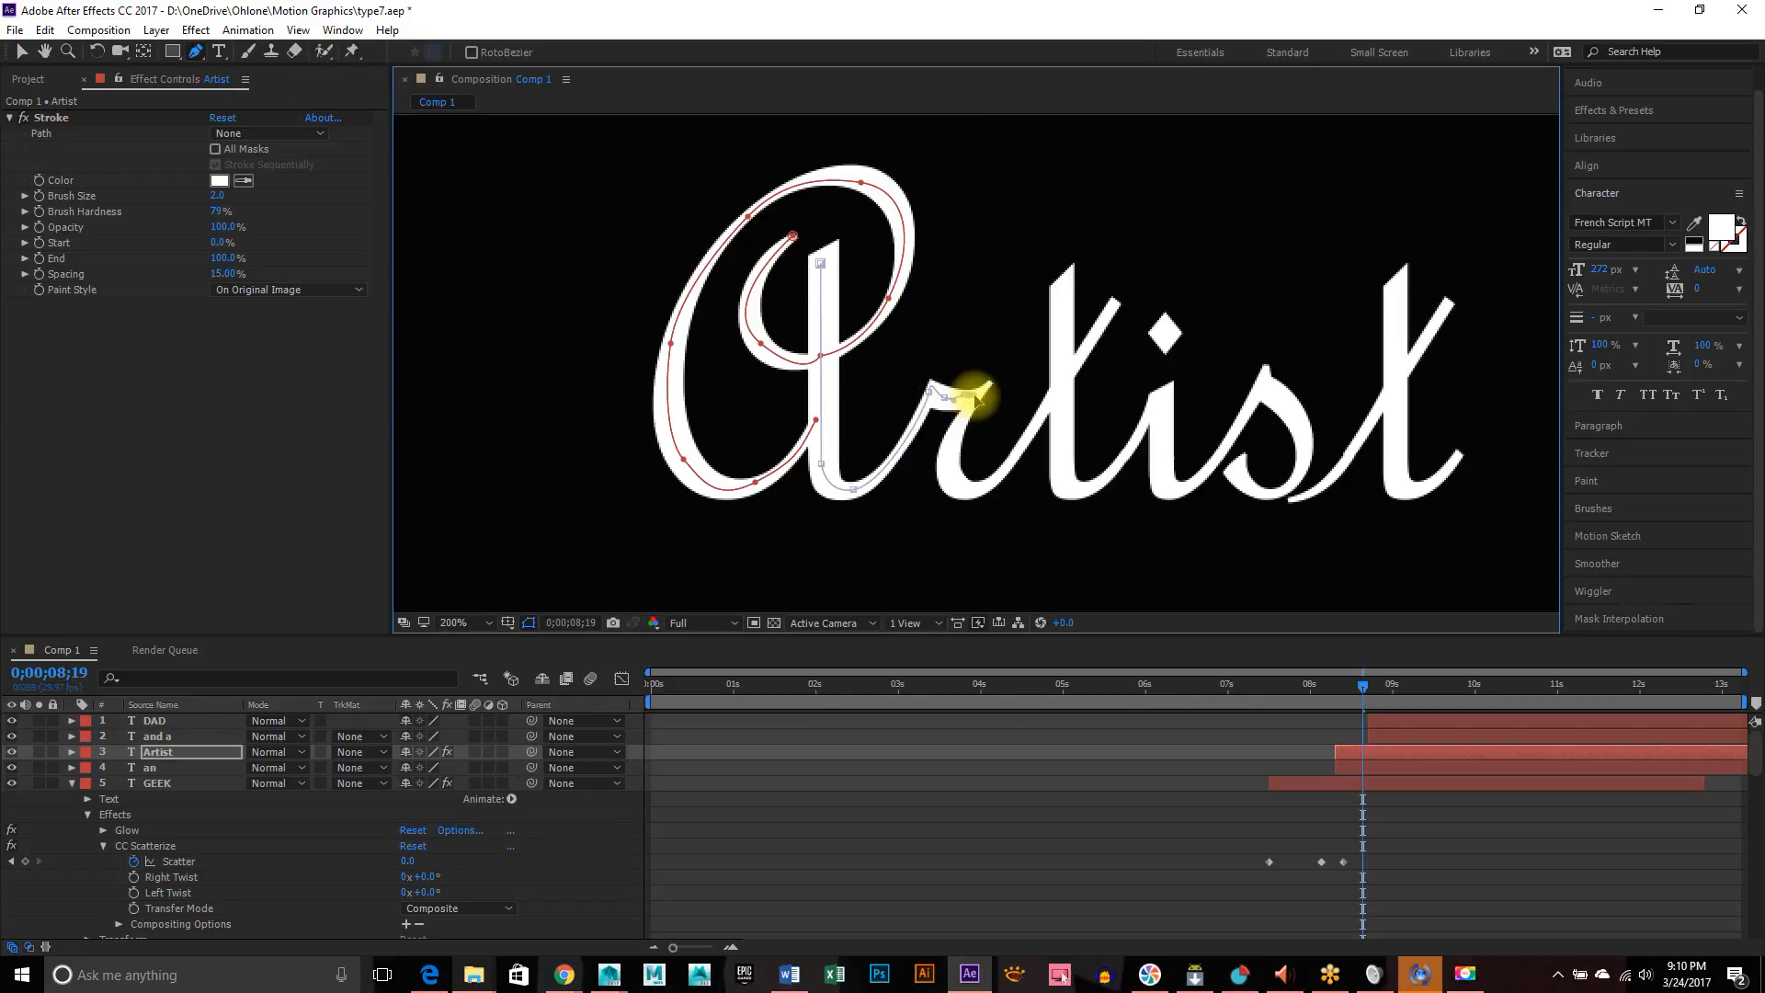
drag(947, 446, 967, 489)
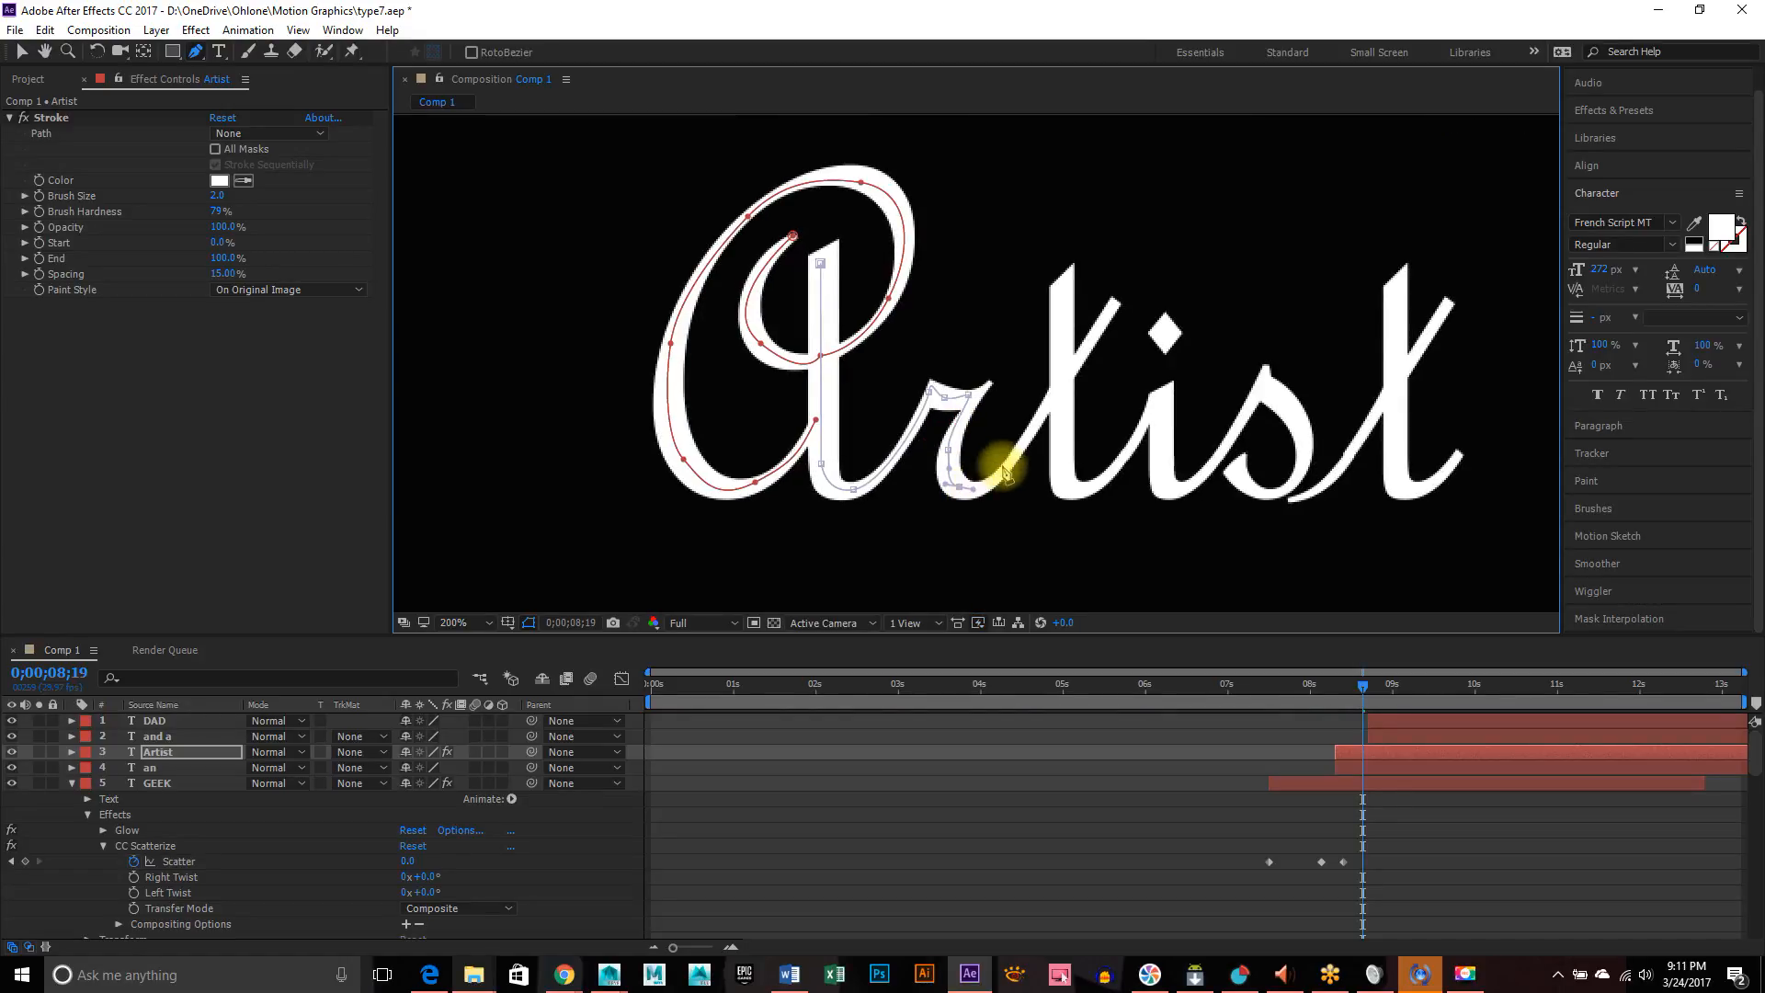
drag(997, 493, 1074, 349)
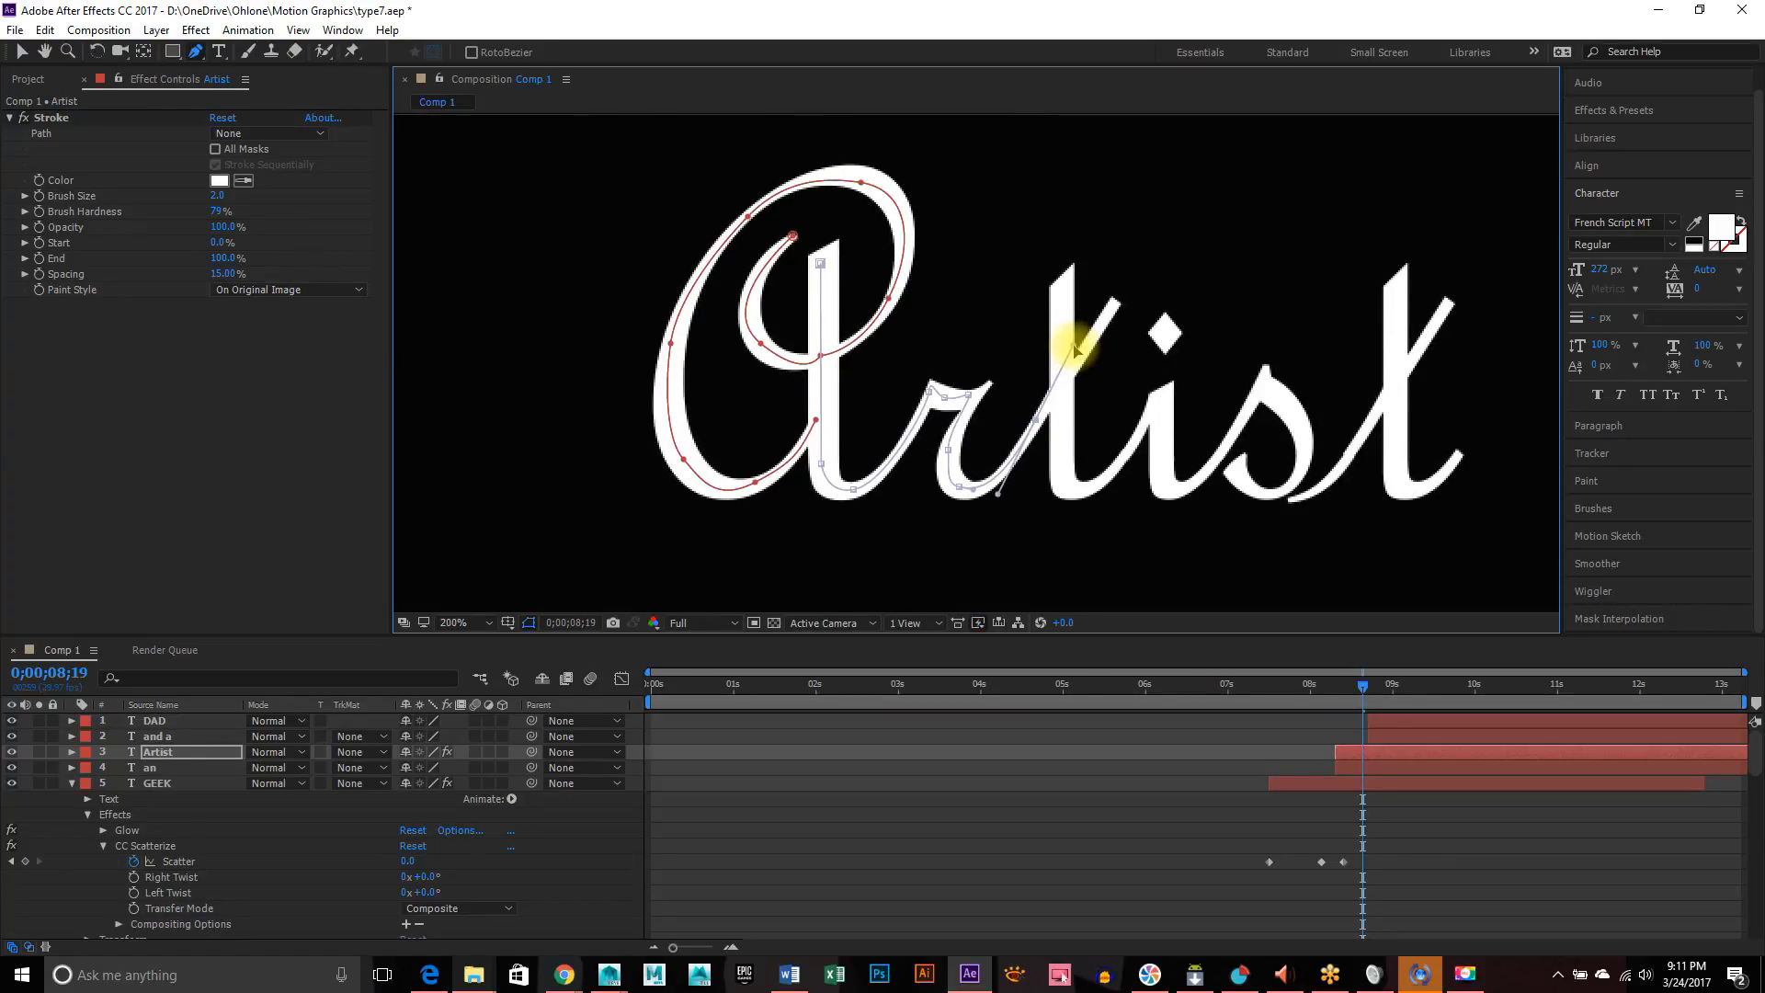
click(1110, 305)
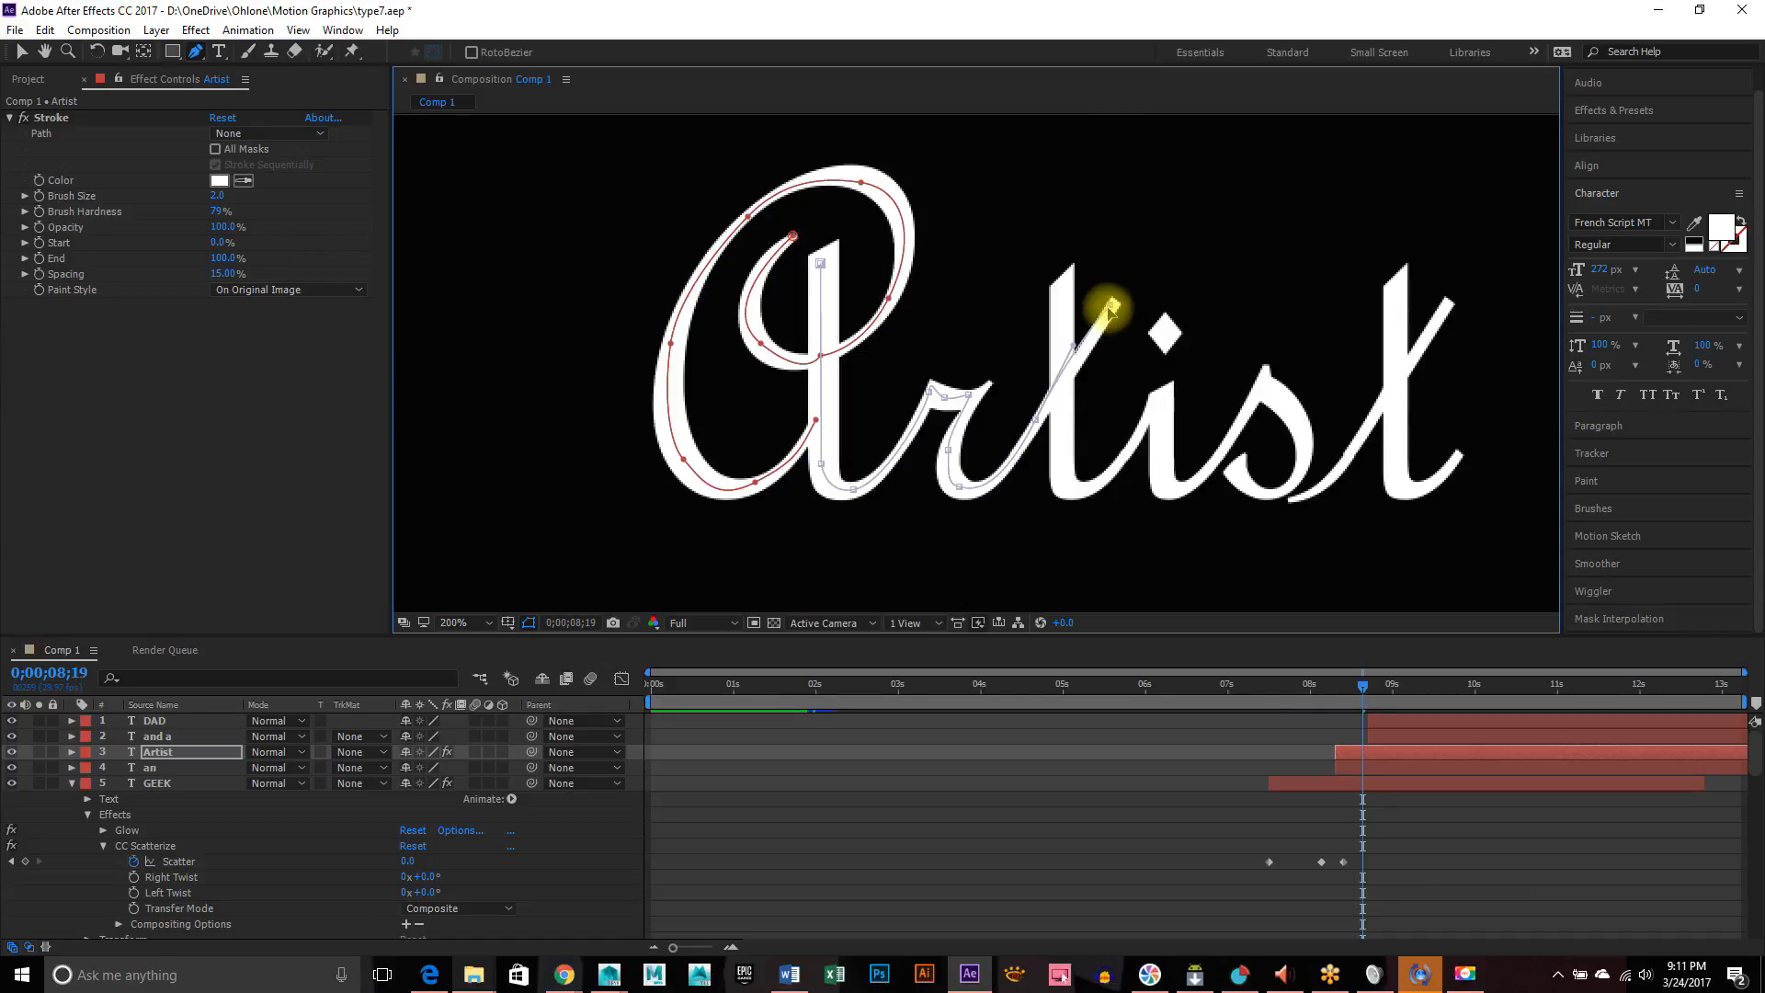
click(1040, 420)
drag(1078, 343, 1086, 349)
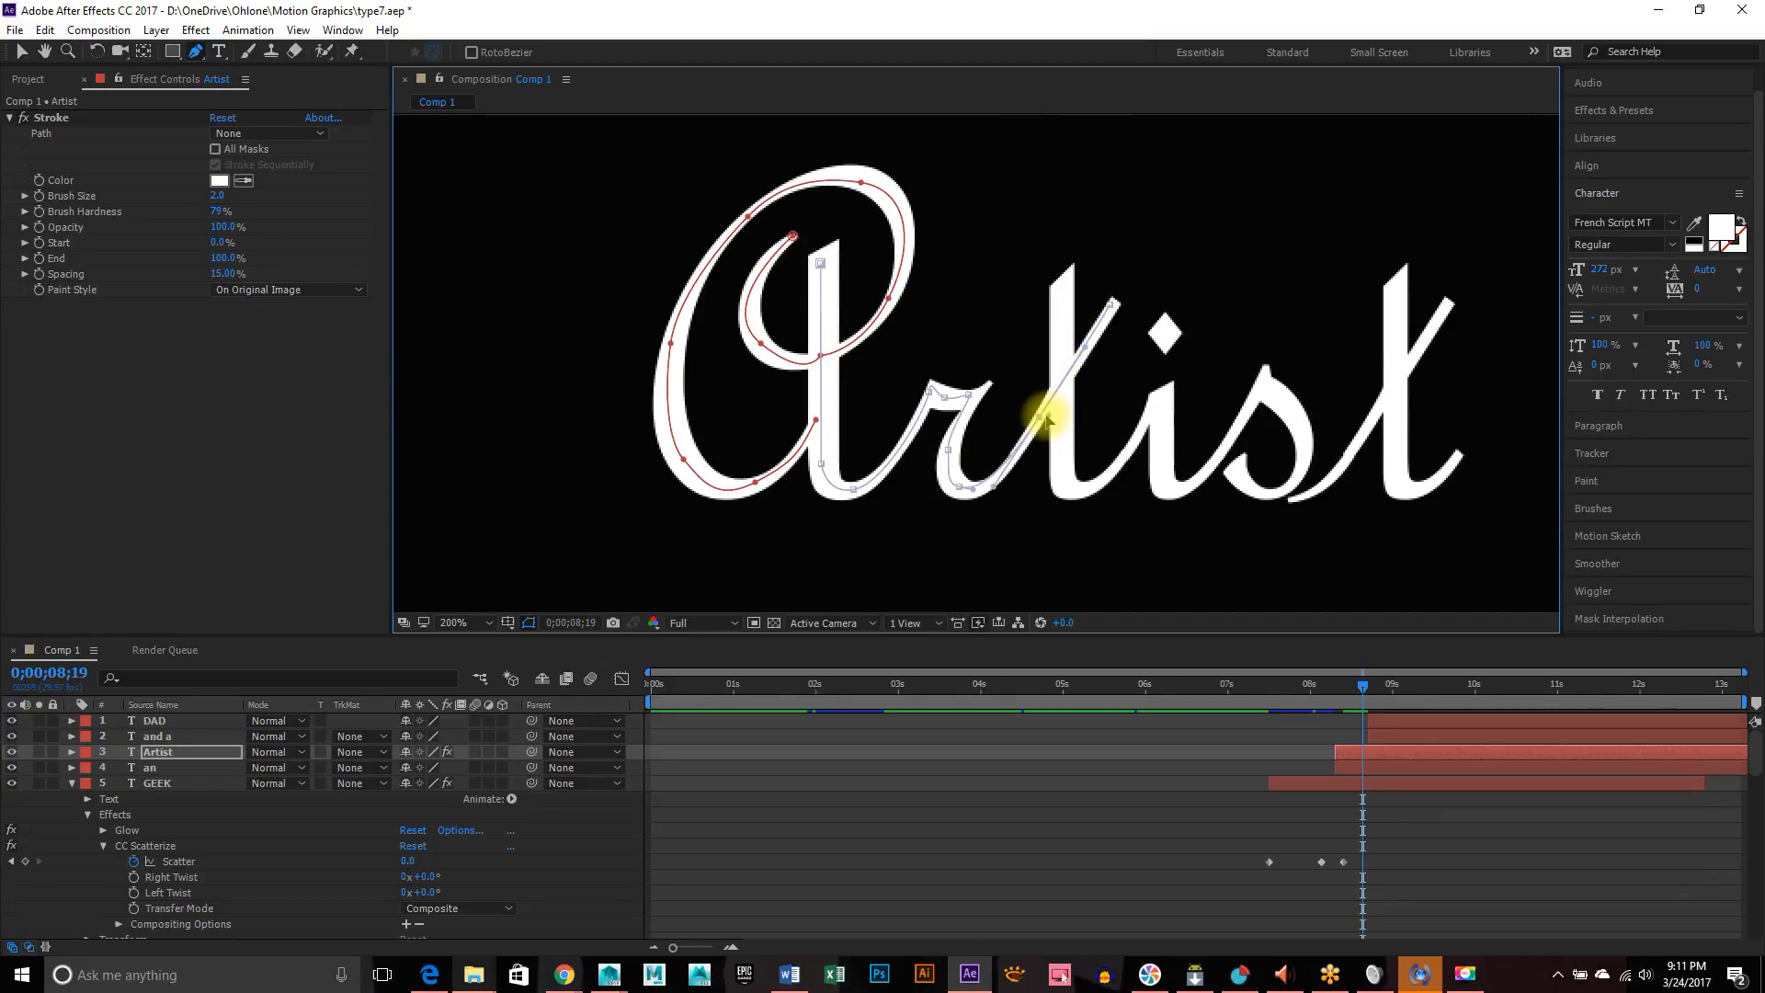
Fine-tune the second mask path's points on the first t's diagonal stroke and the r's bottom curve to follow the letters
drag(1039, 417, 1044, 420)
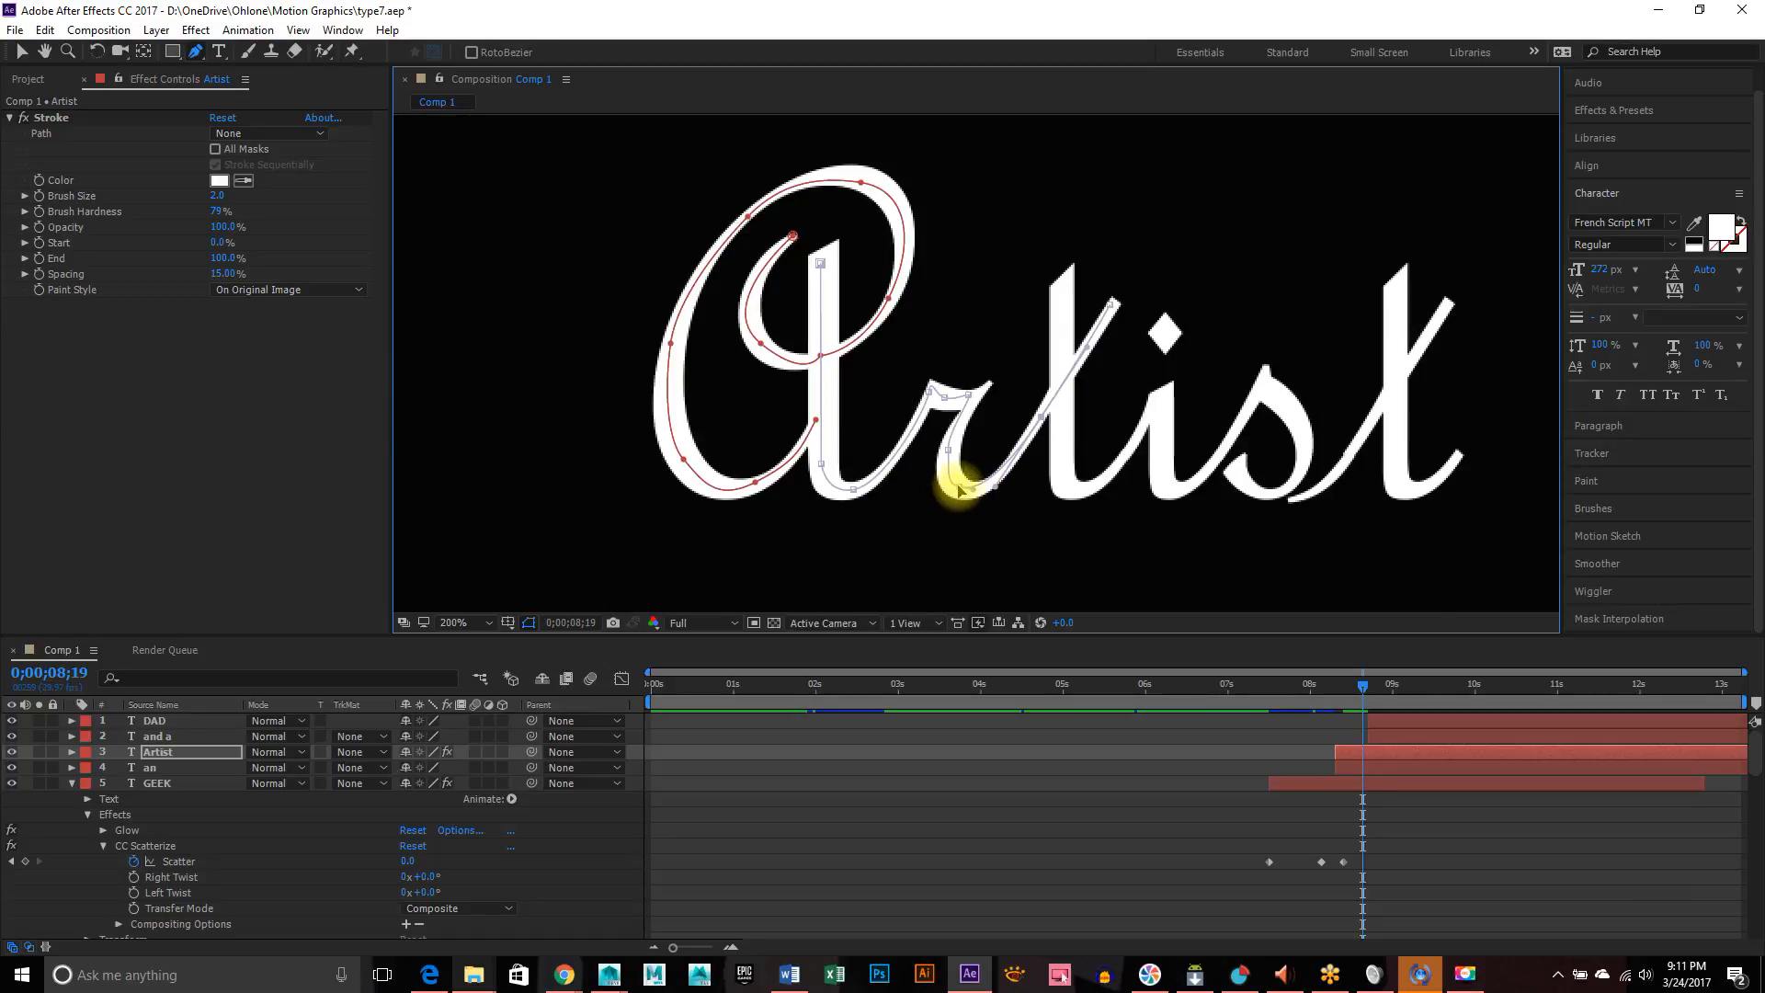
drag(958, 490, 963, 493)
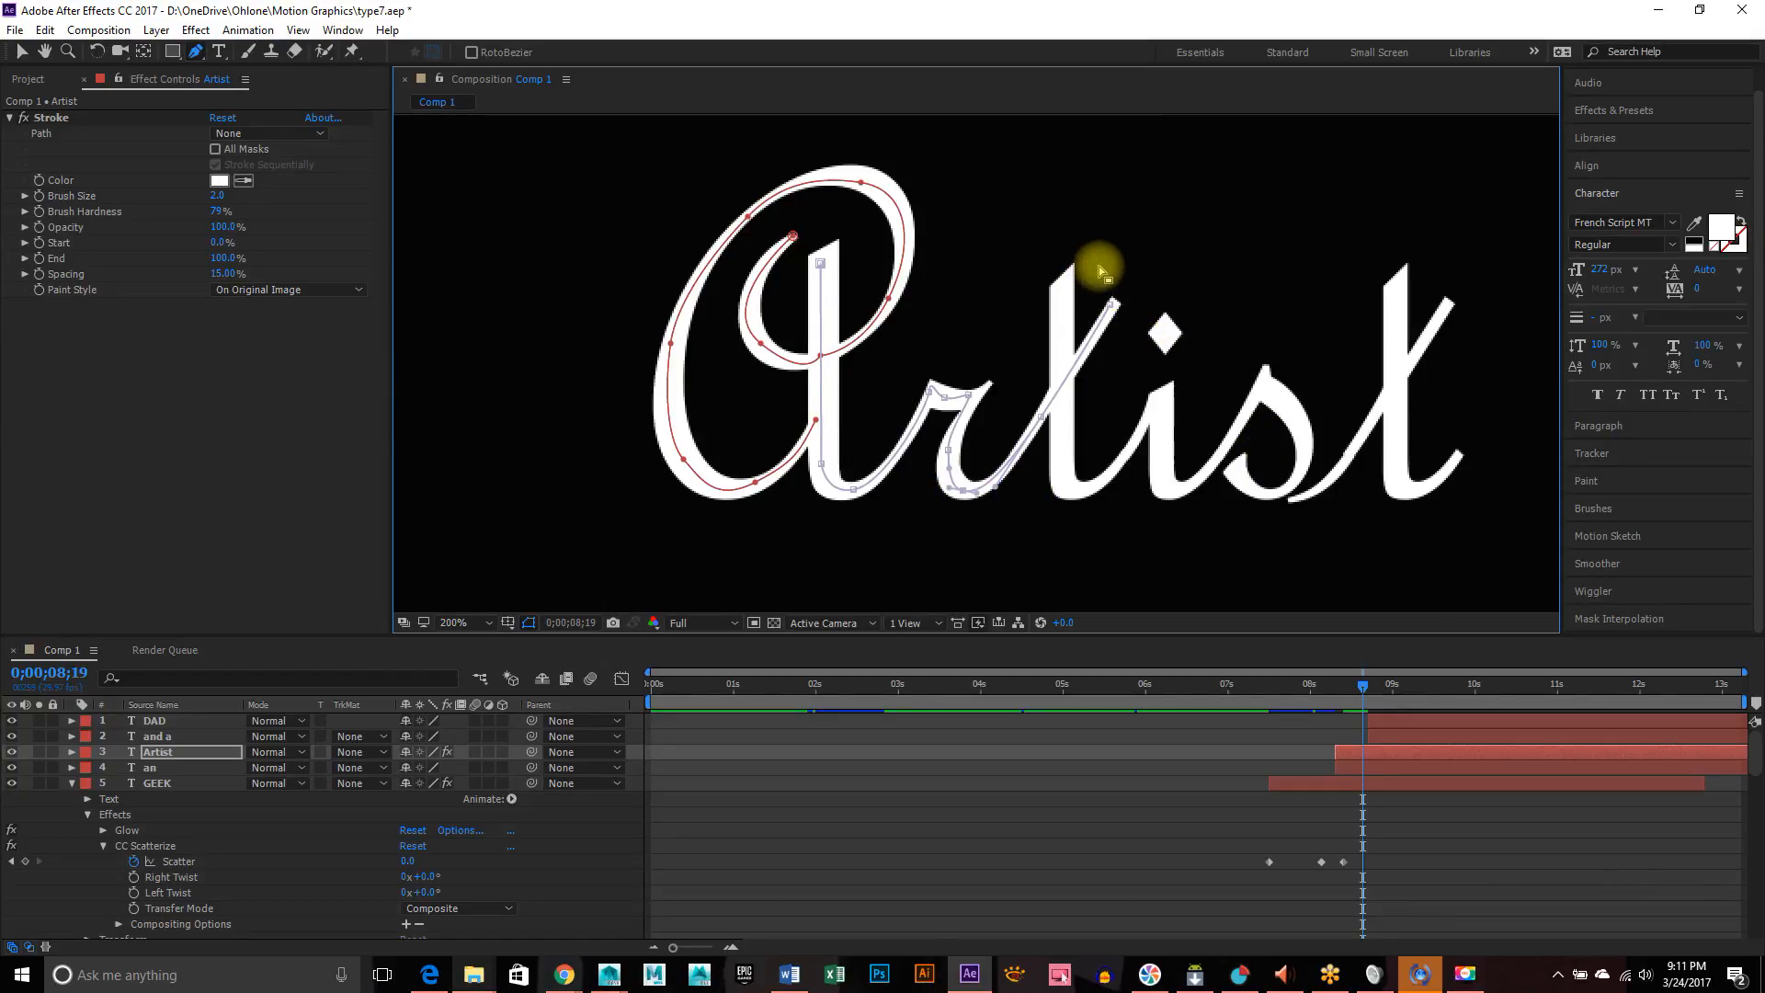
Start a third mask path at the top of the first t, tracing down its stem and around its bottom curve
ctrl+click(1058, 279)
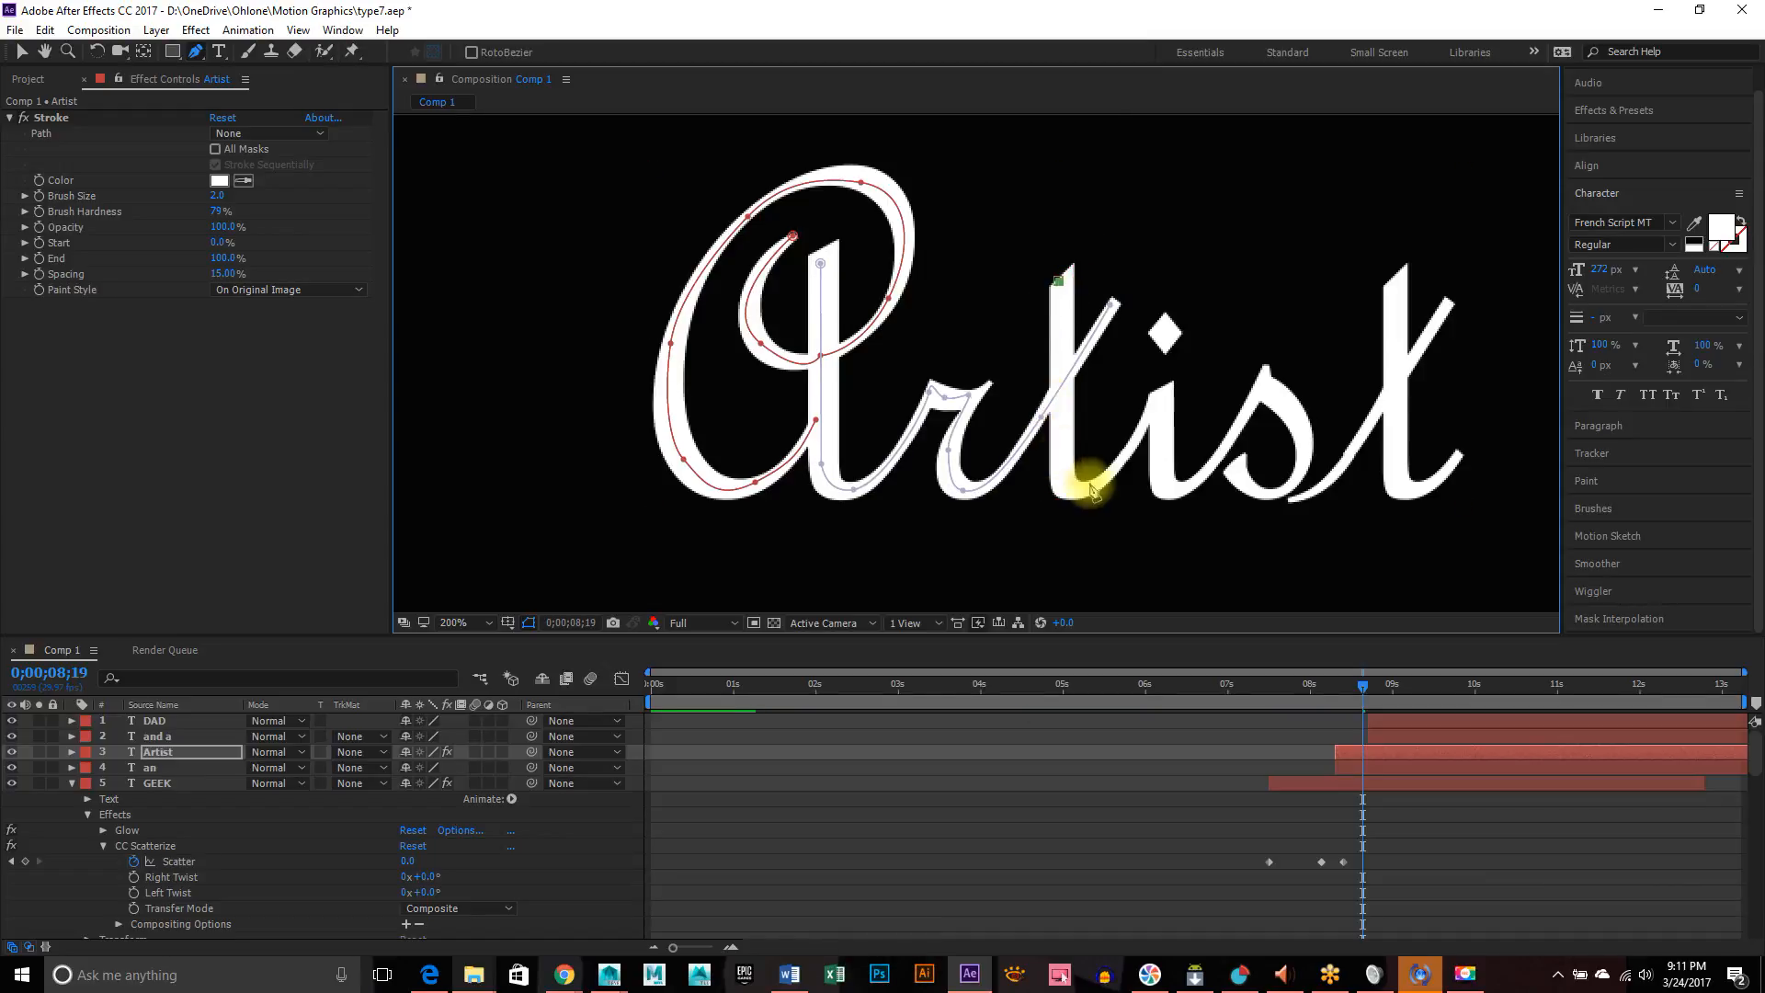
click(1063, 478)
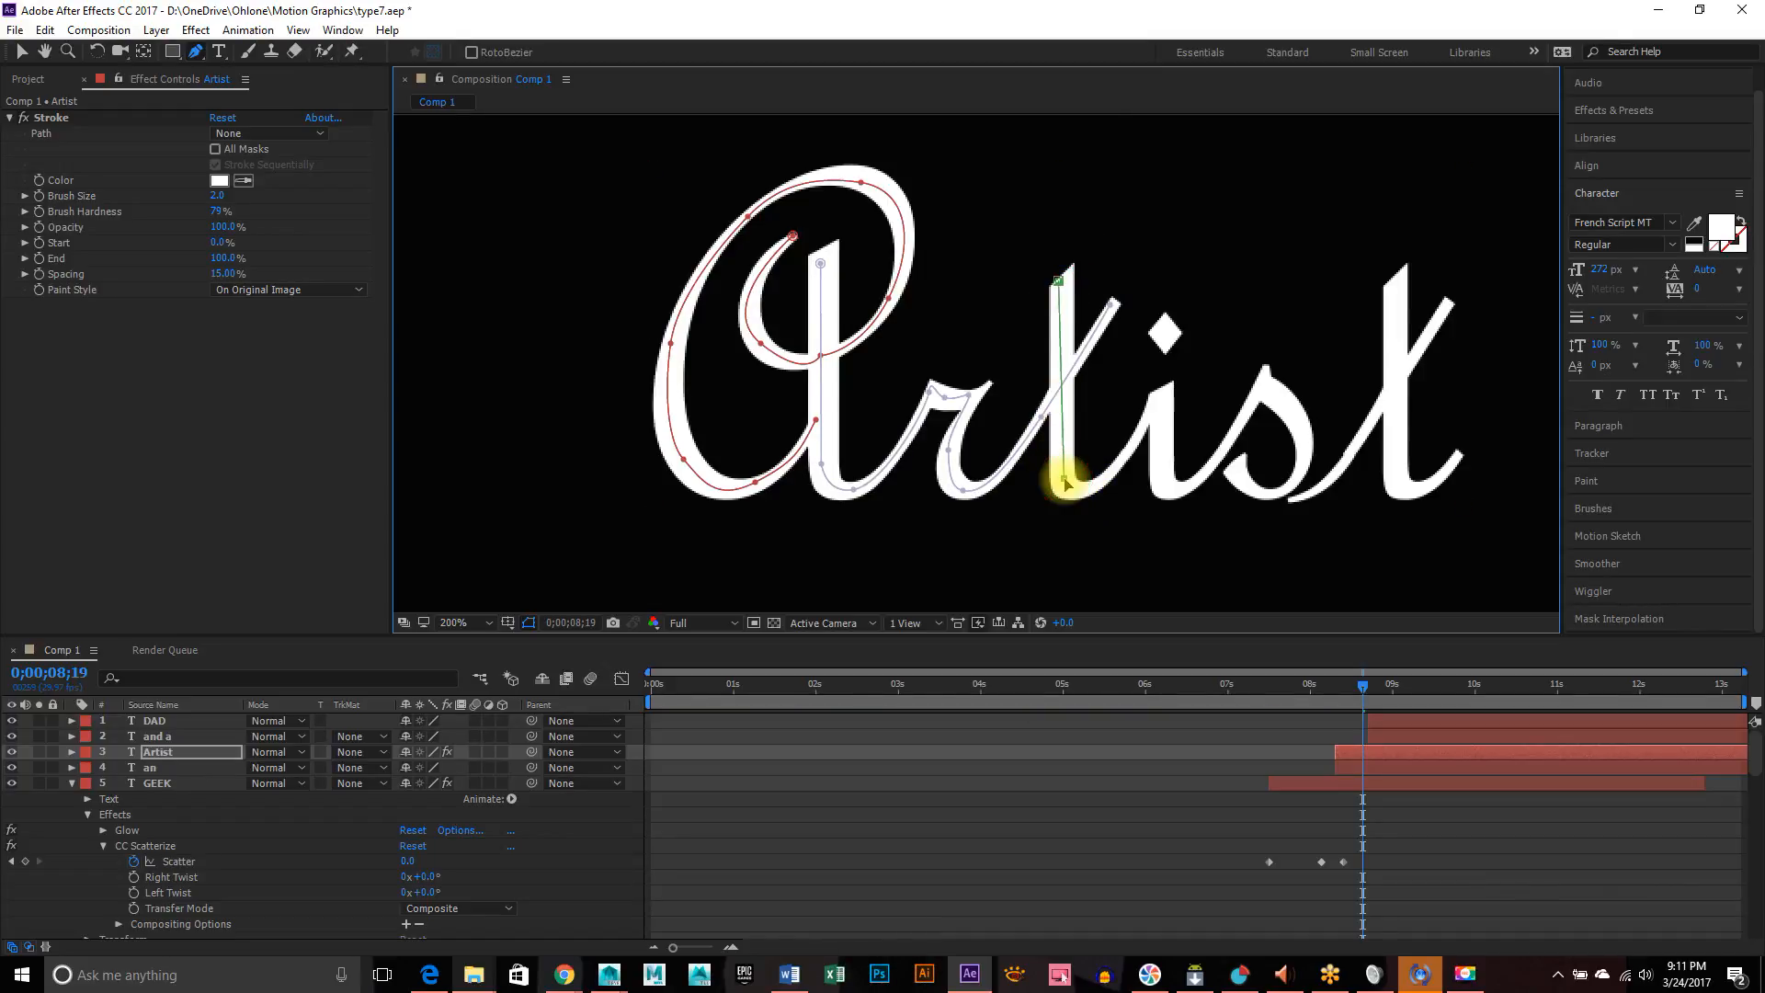
click(1092, 484)
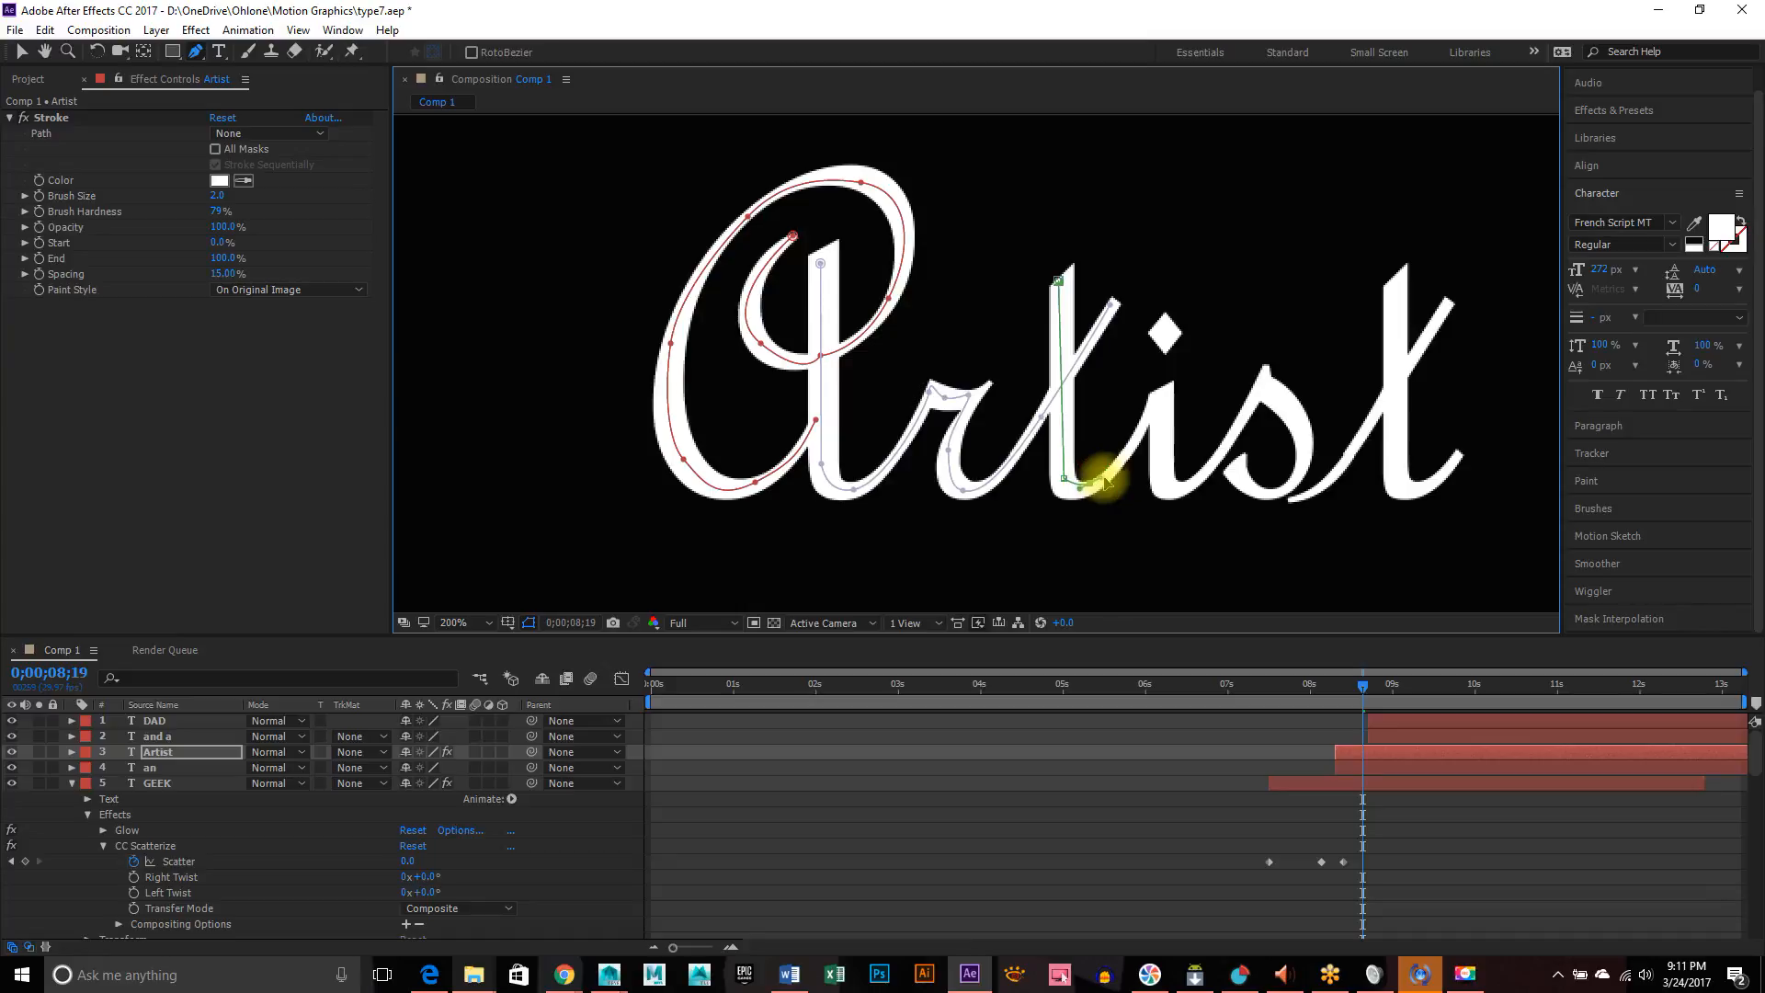
drag(1091, 483, 1092, 488)
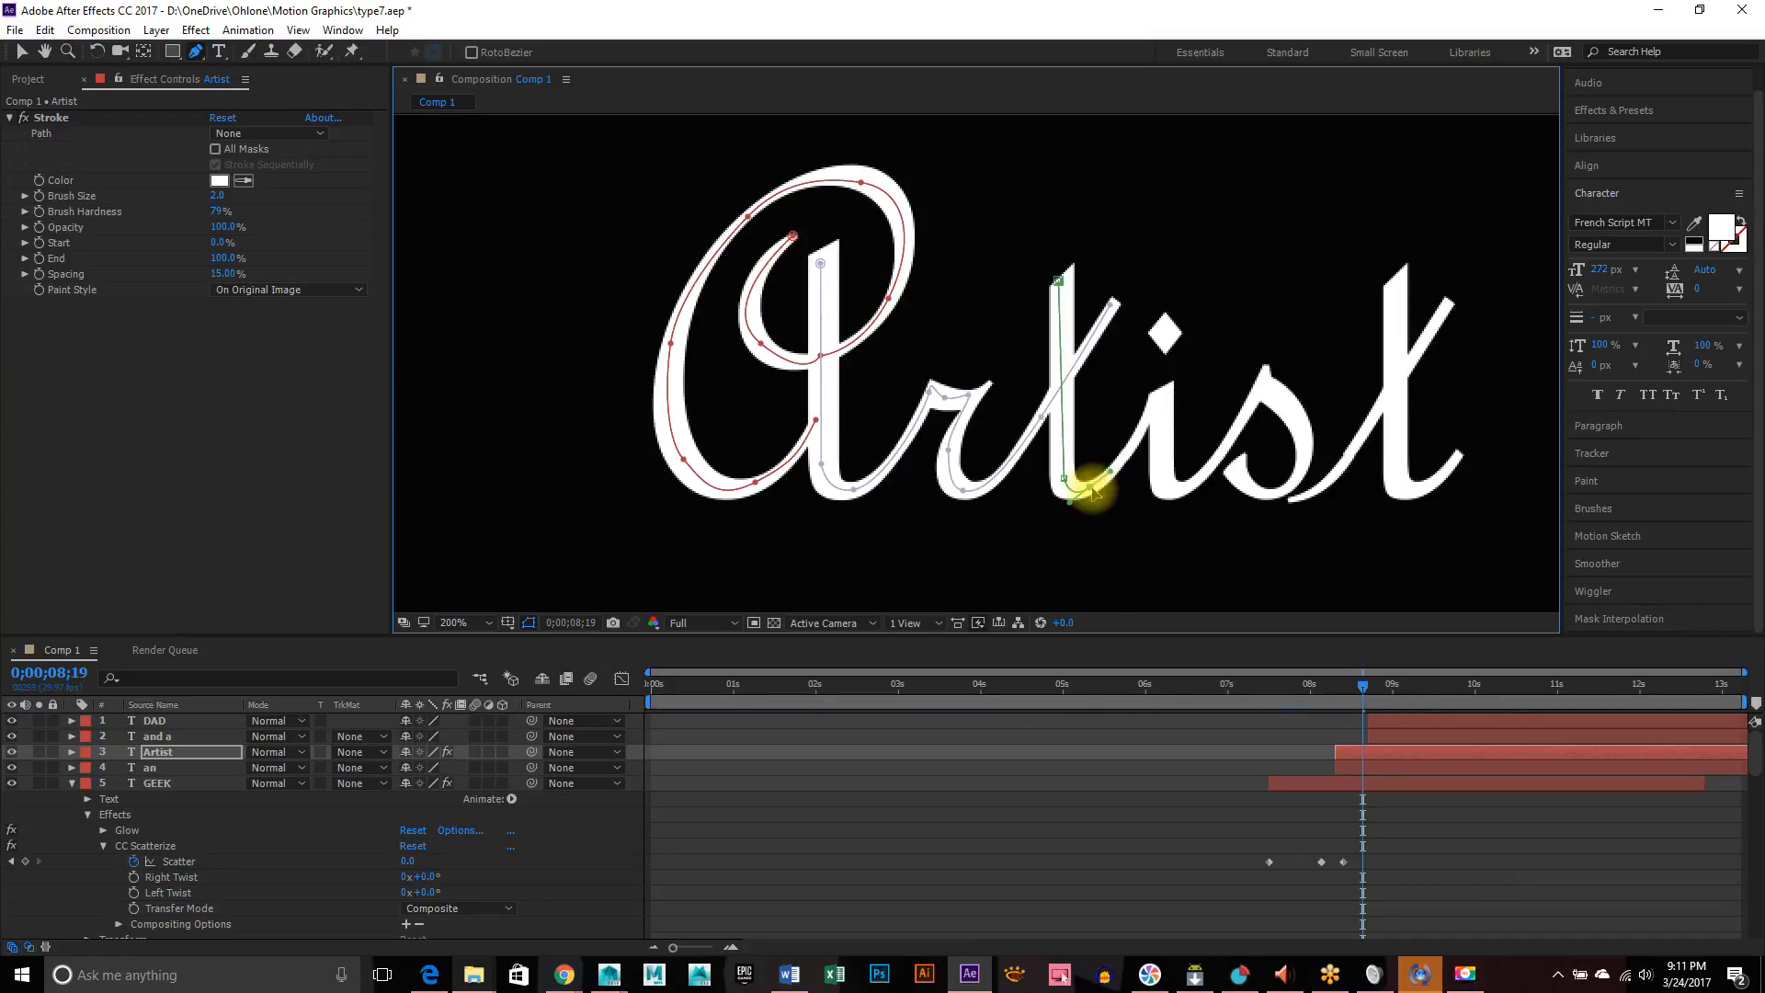
Continue the third mask path up to the i, down its stem and up to the tip of the s, shaping the connecting curves
click(1154, 402)
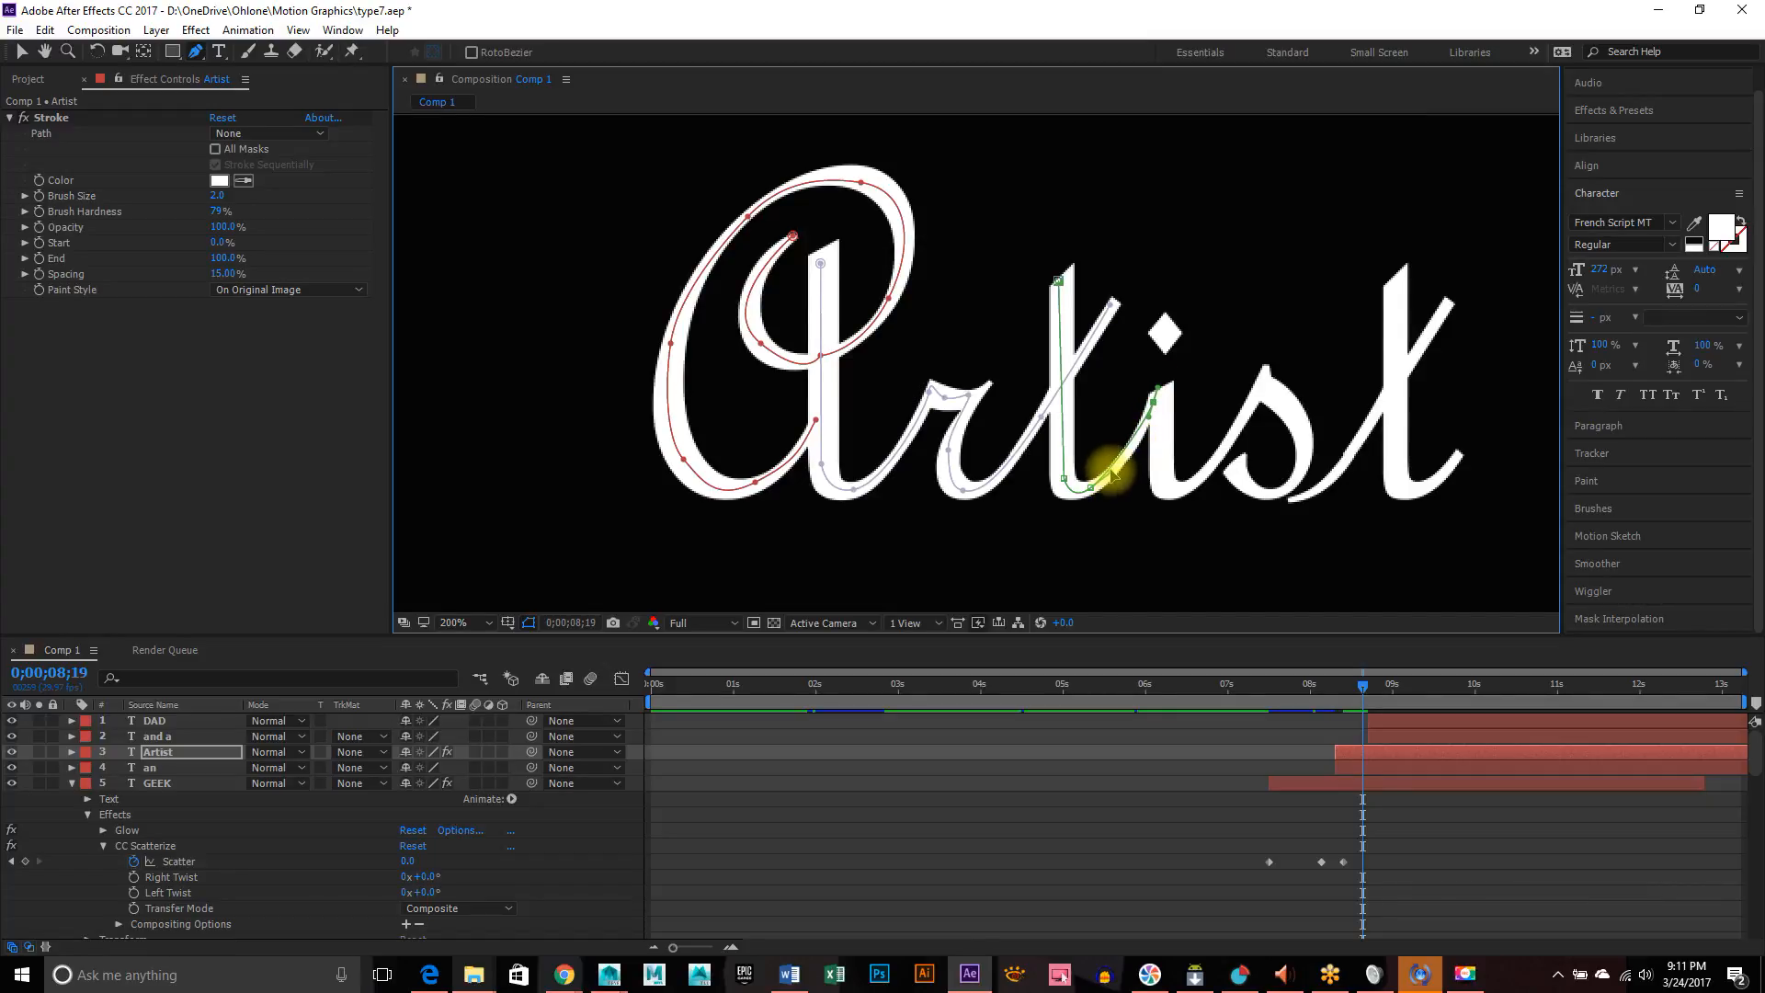
drag(1111, 470, 1119, 477)
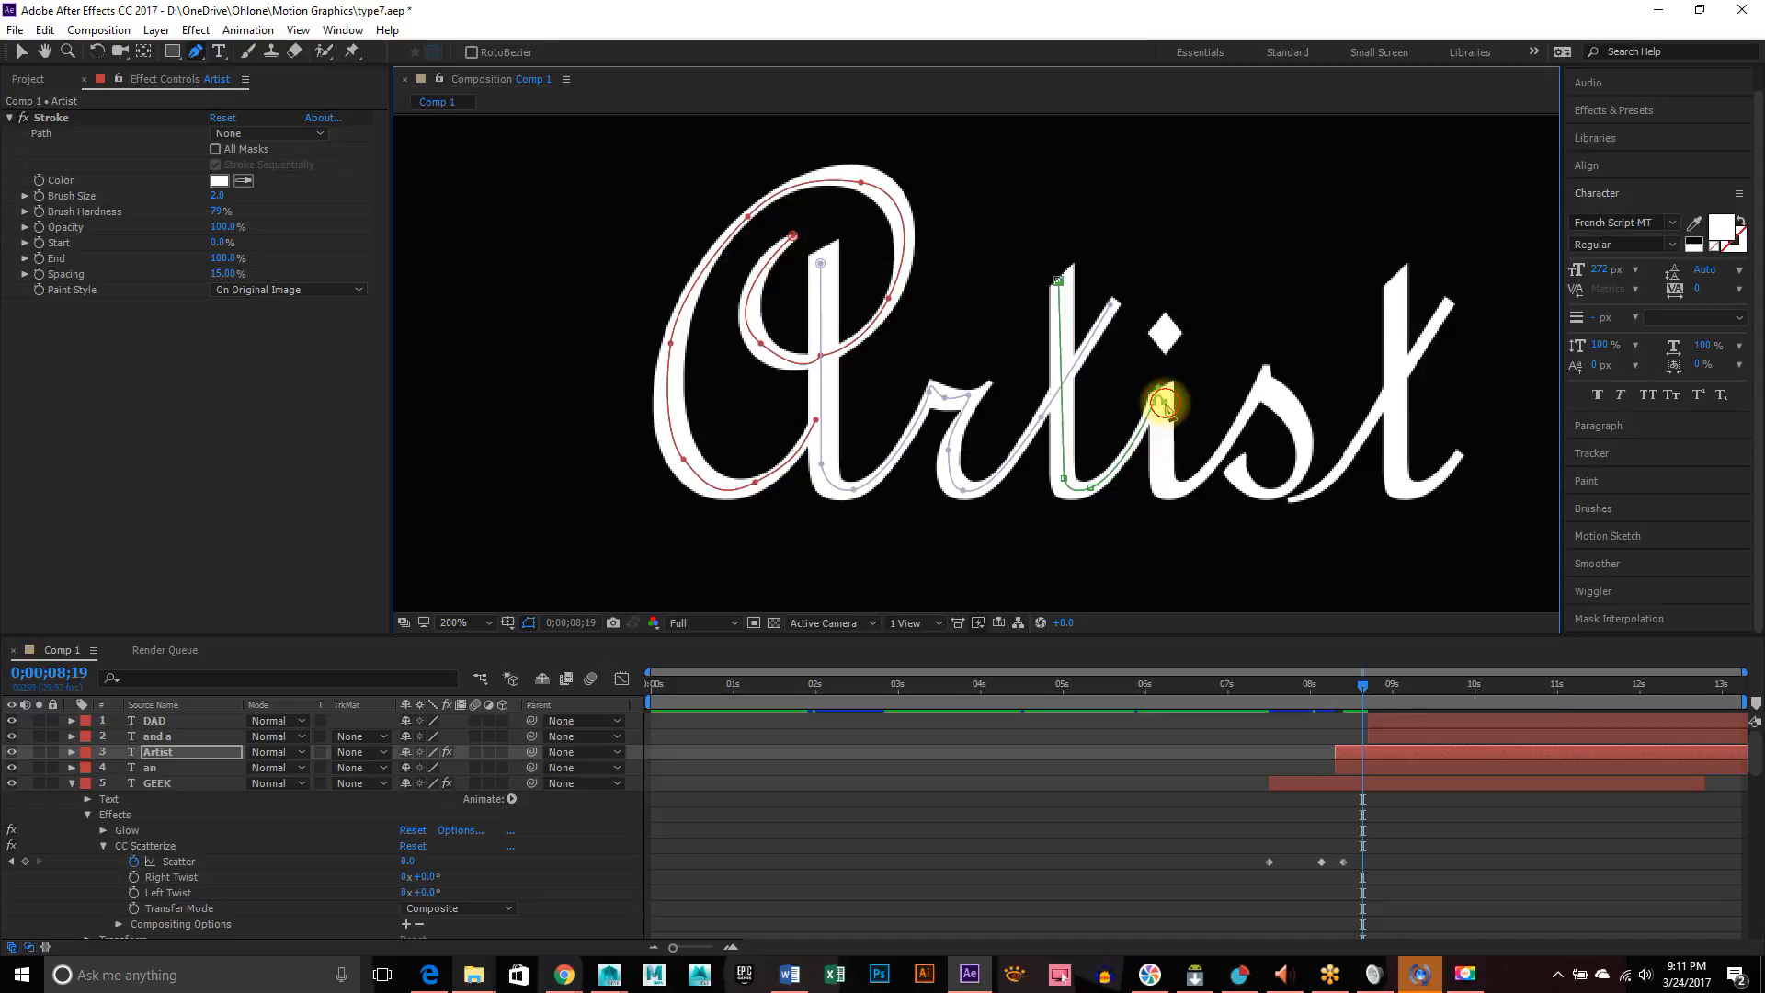
click(1163, 478)
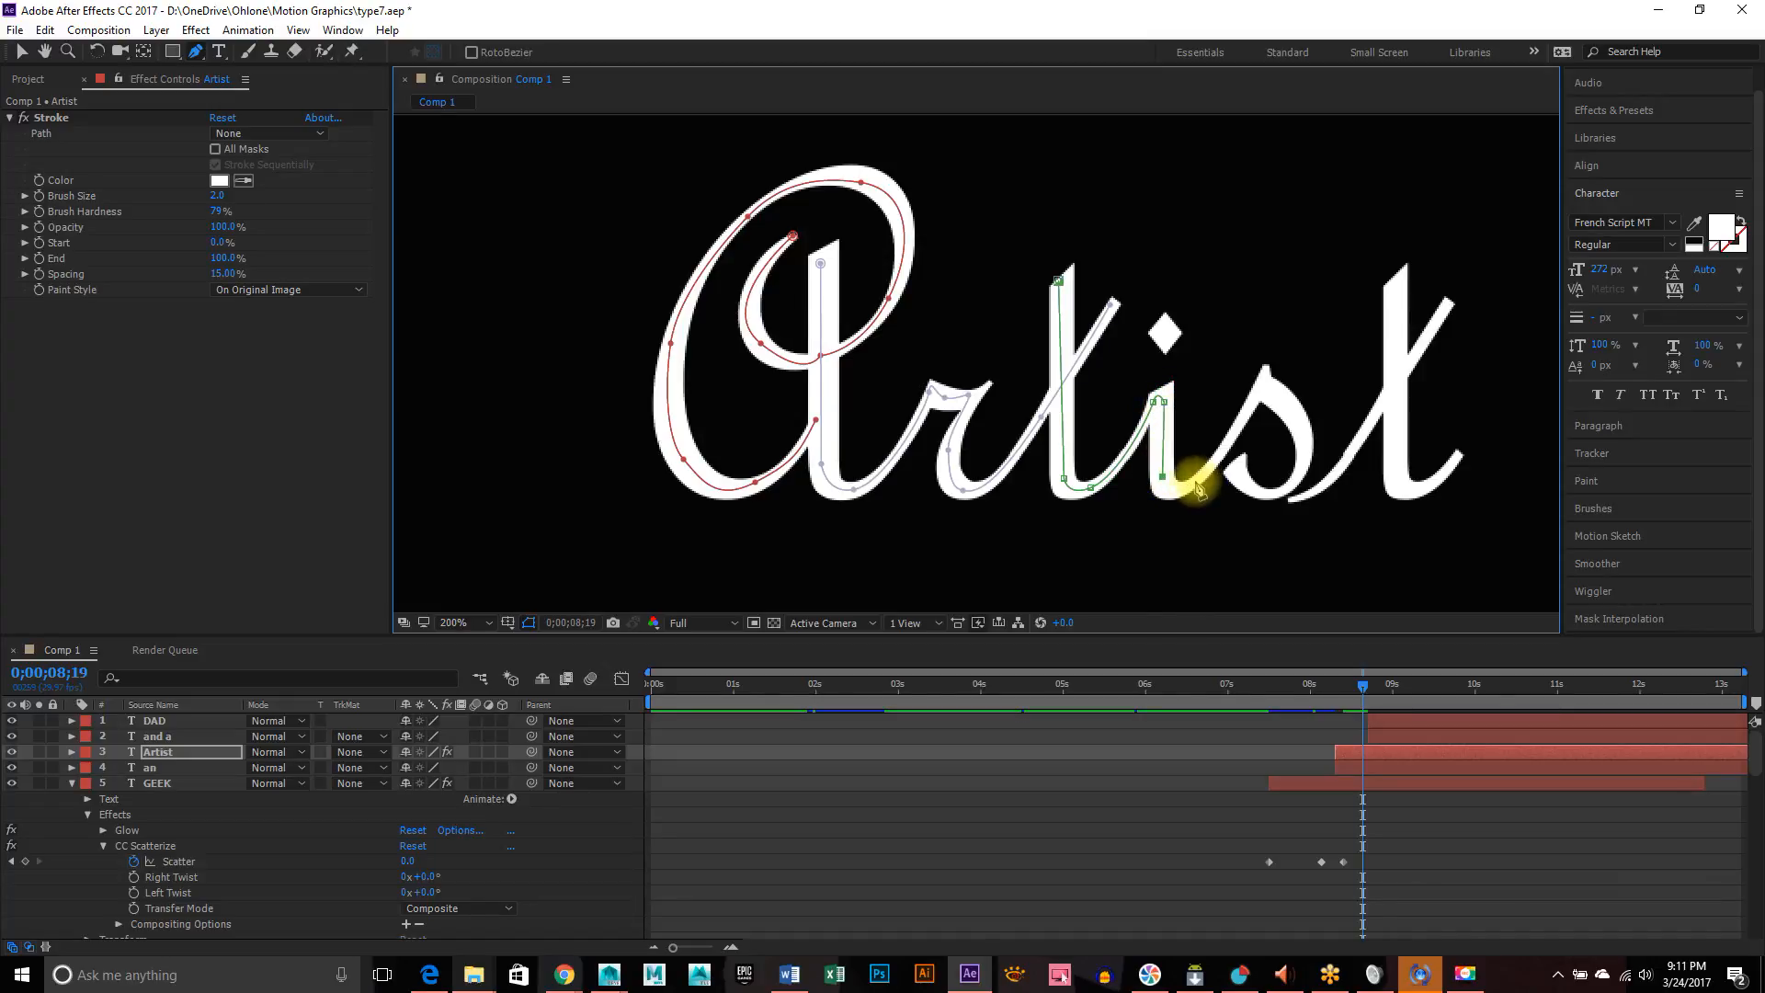
drag(1196, 480, 1227, 452)
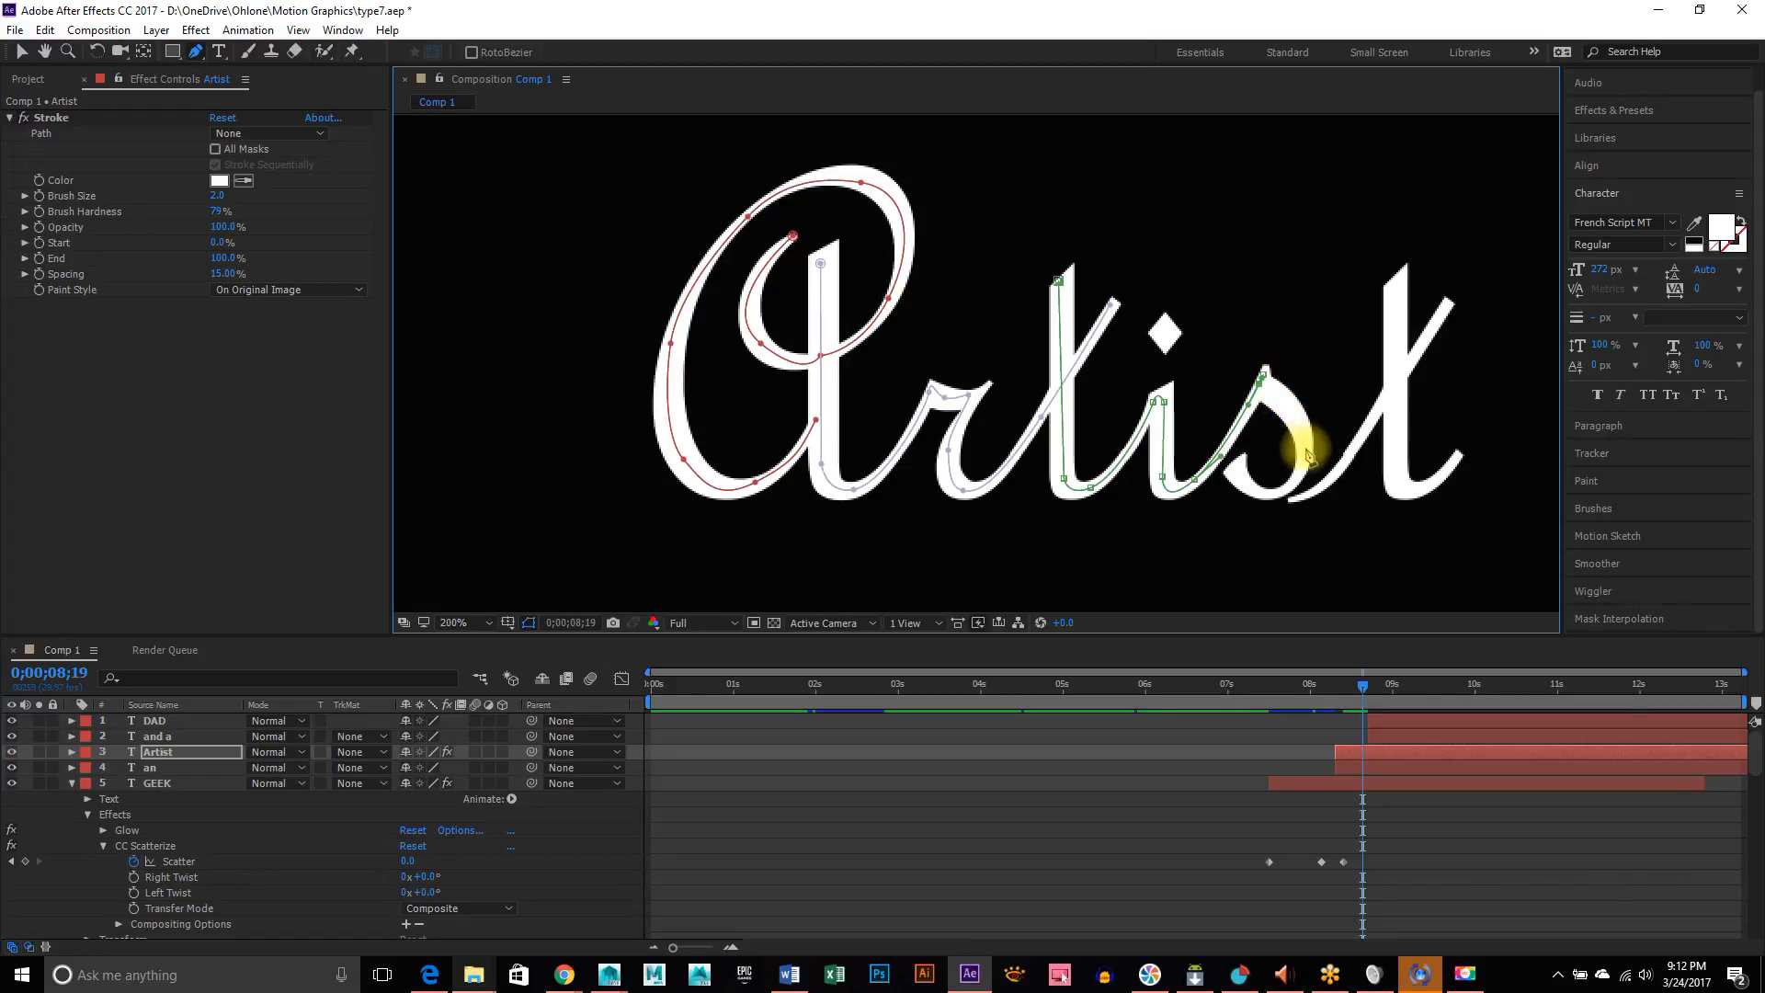
drag(1301, 455, 1295, 493)
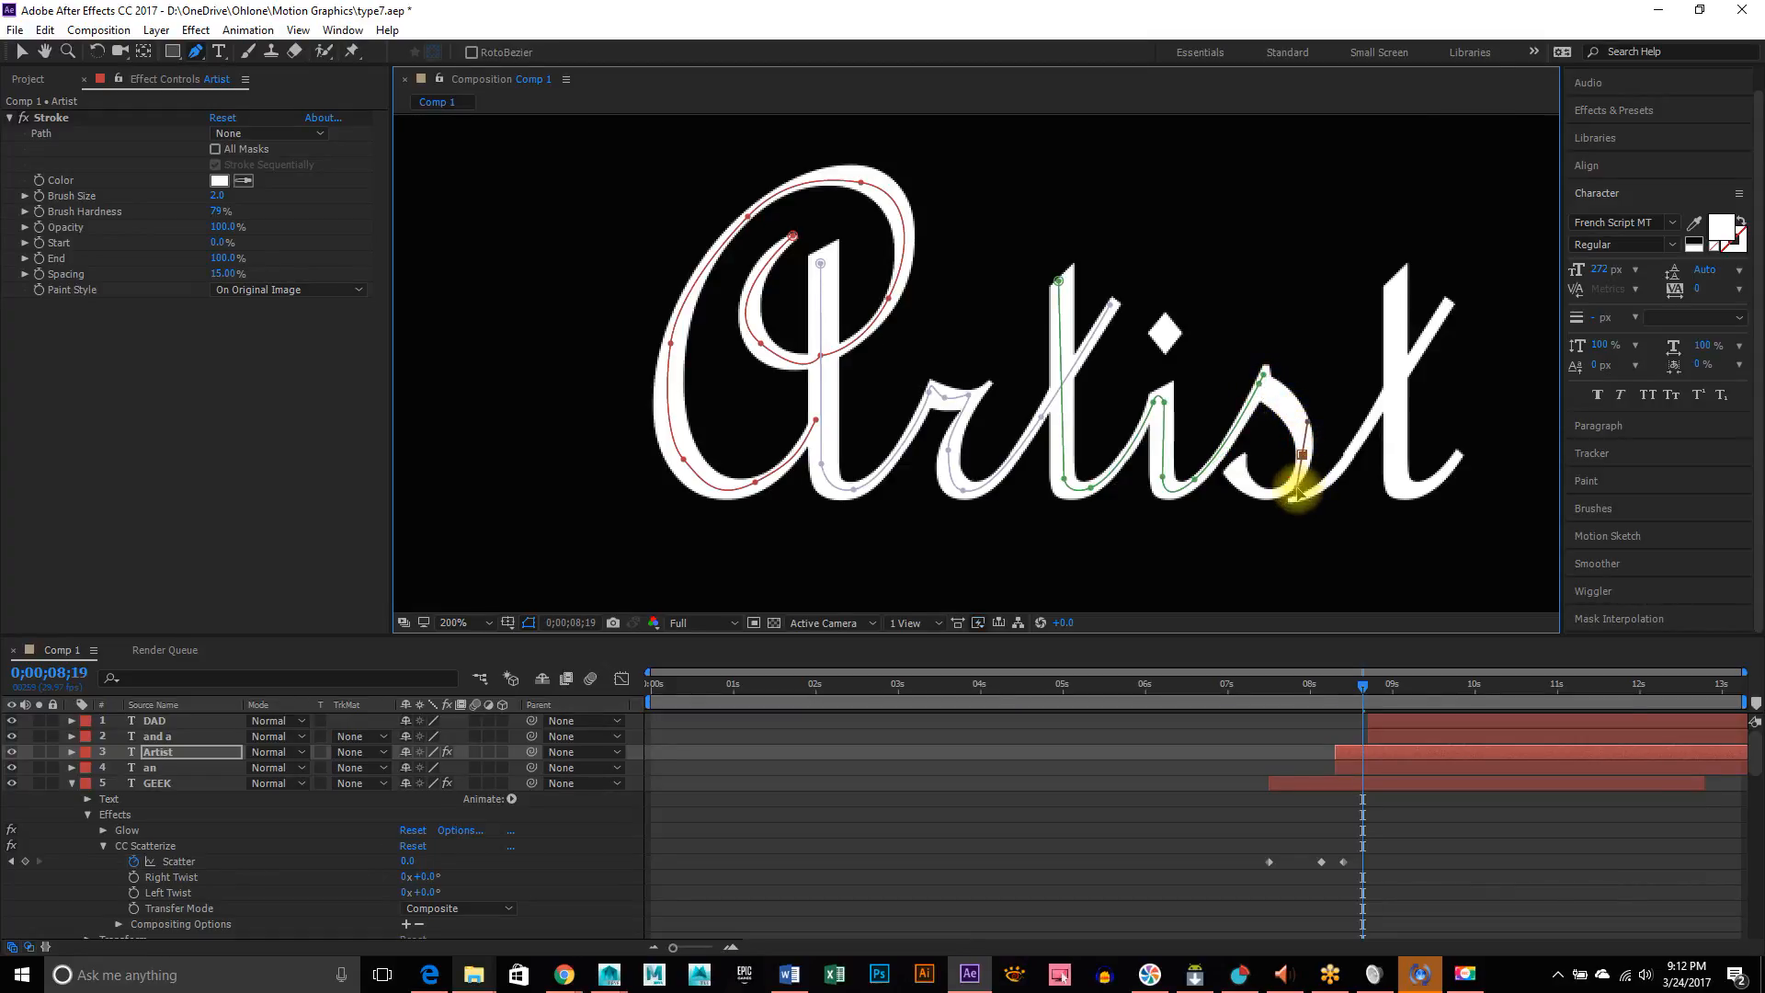
key(ctrl+z)
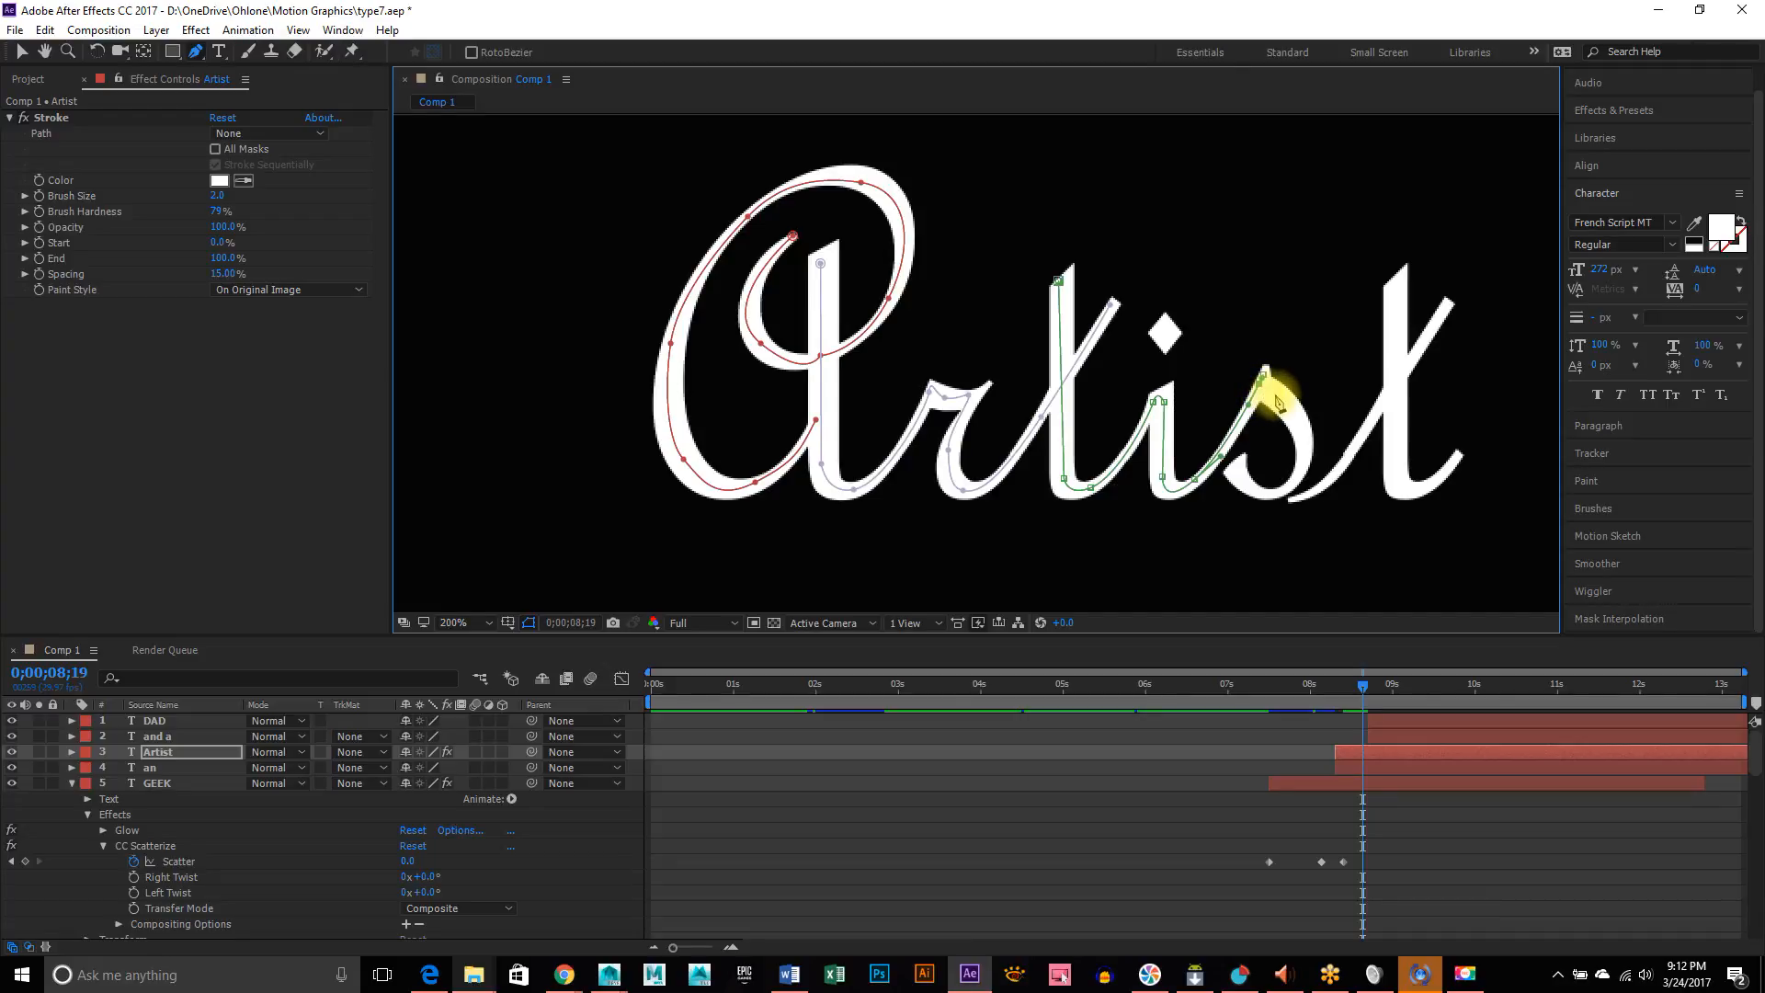
key(ctrl)
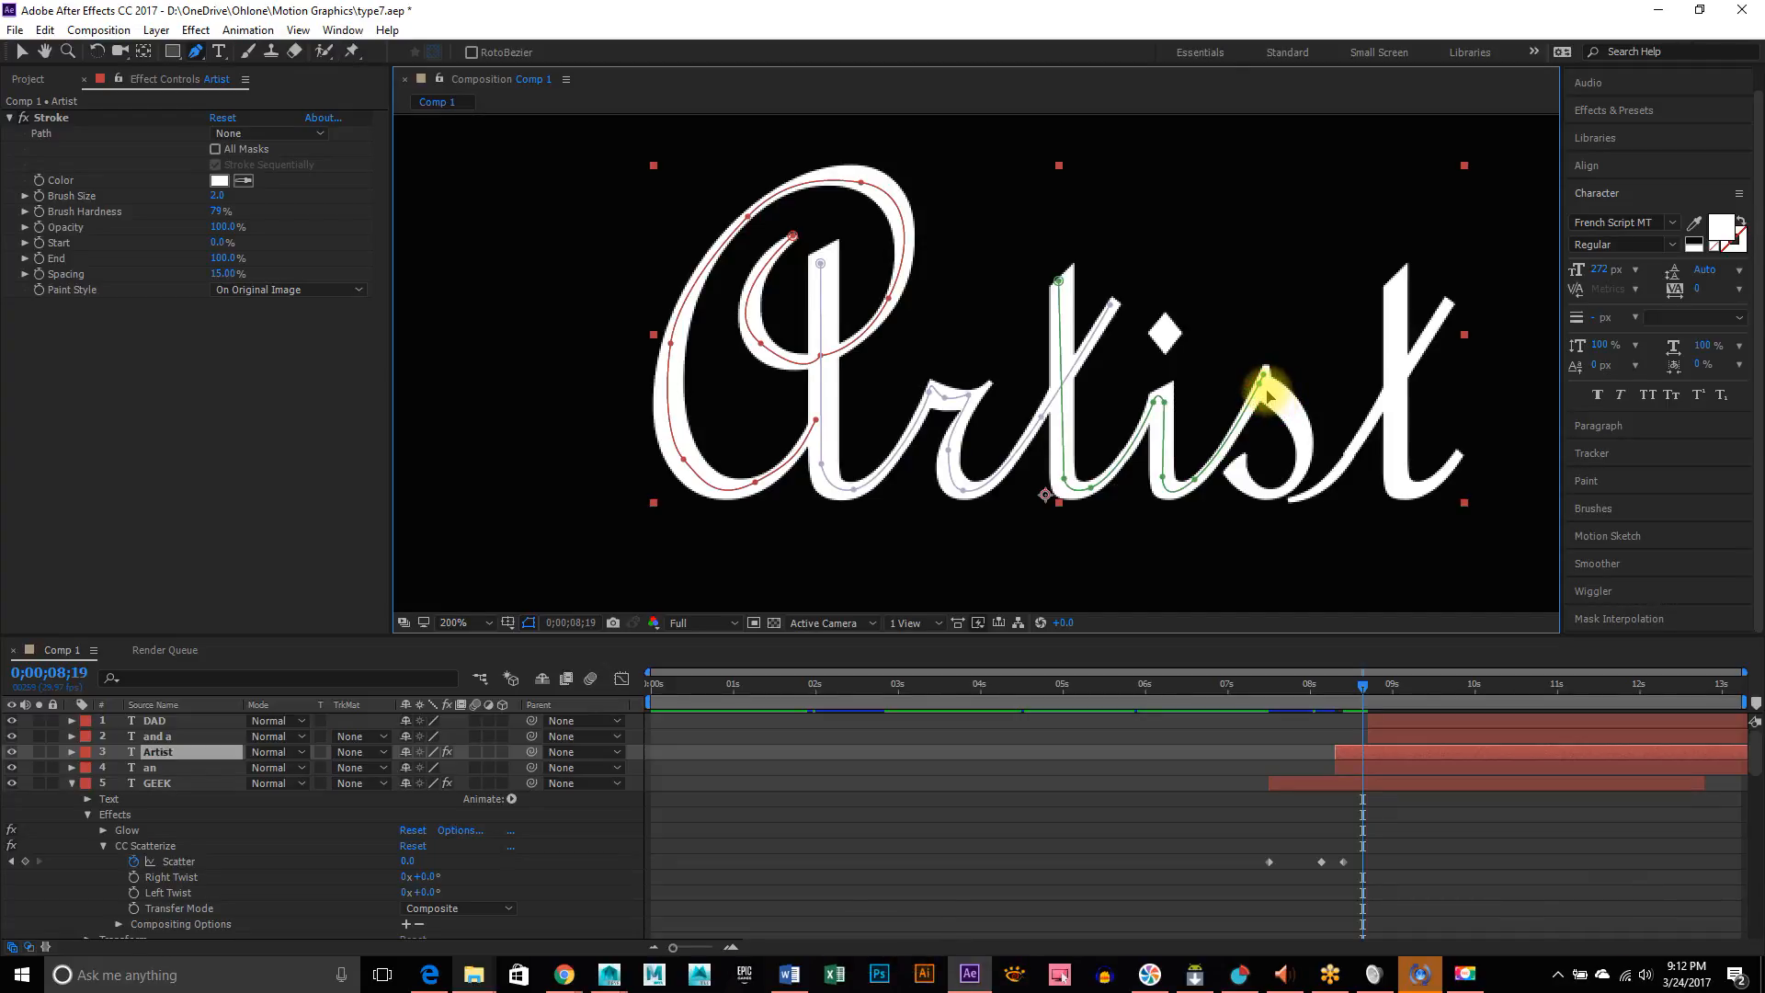
click(1265, 385)
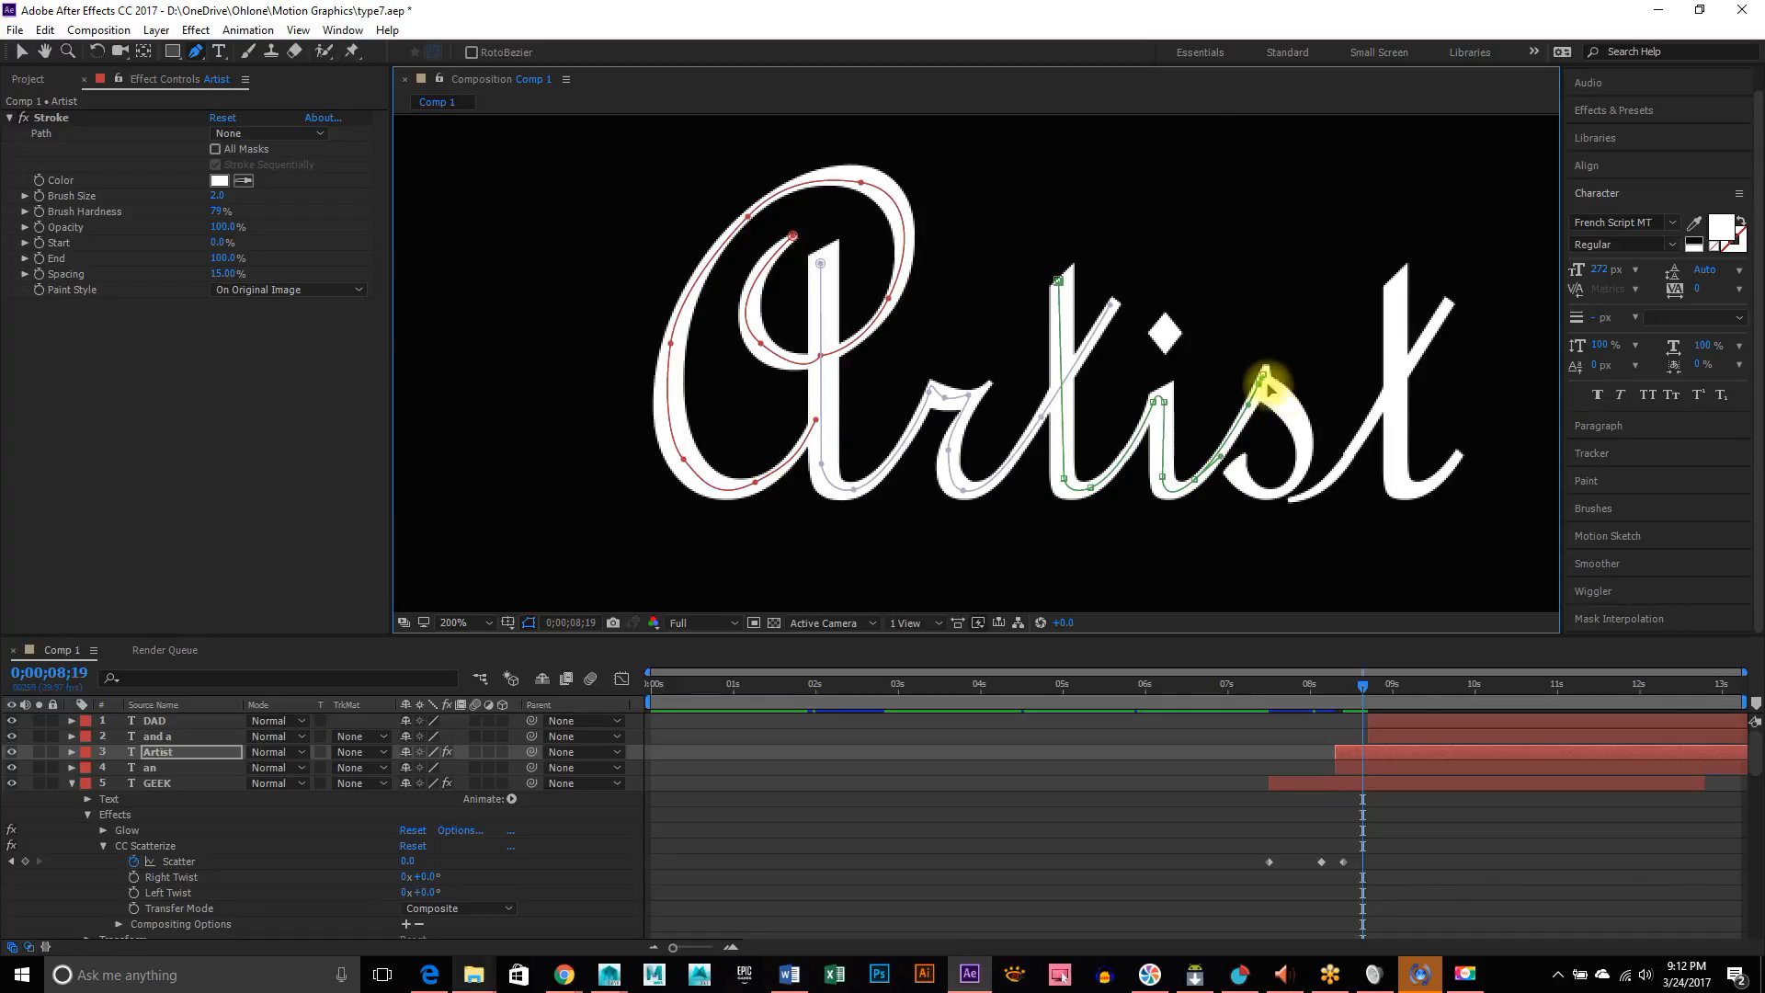
Trace the s's curve from its top to its lower-left end with a separate mask path, and move its starting point onto the letter
click(1241, 380)
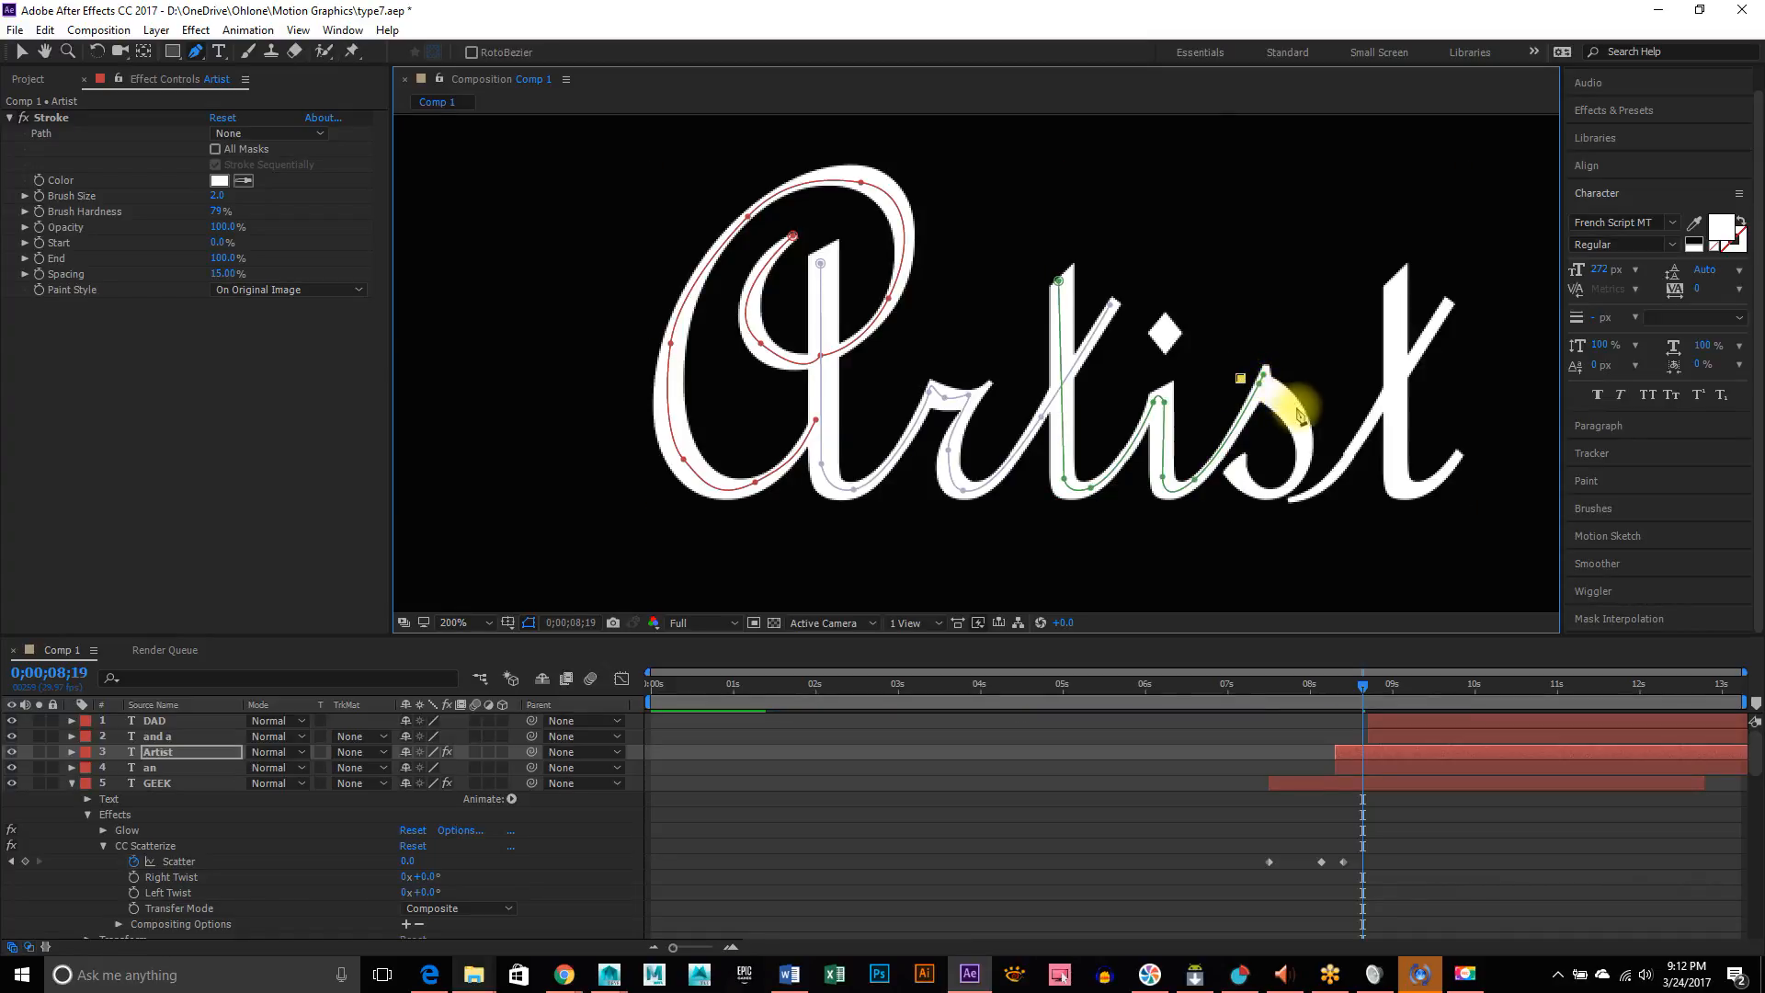
drag(1294, 421, 1240, 464)
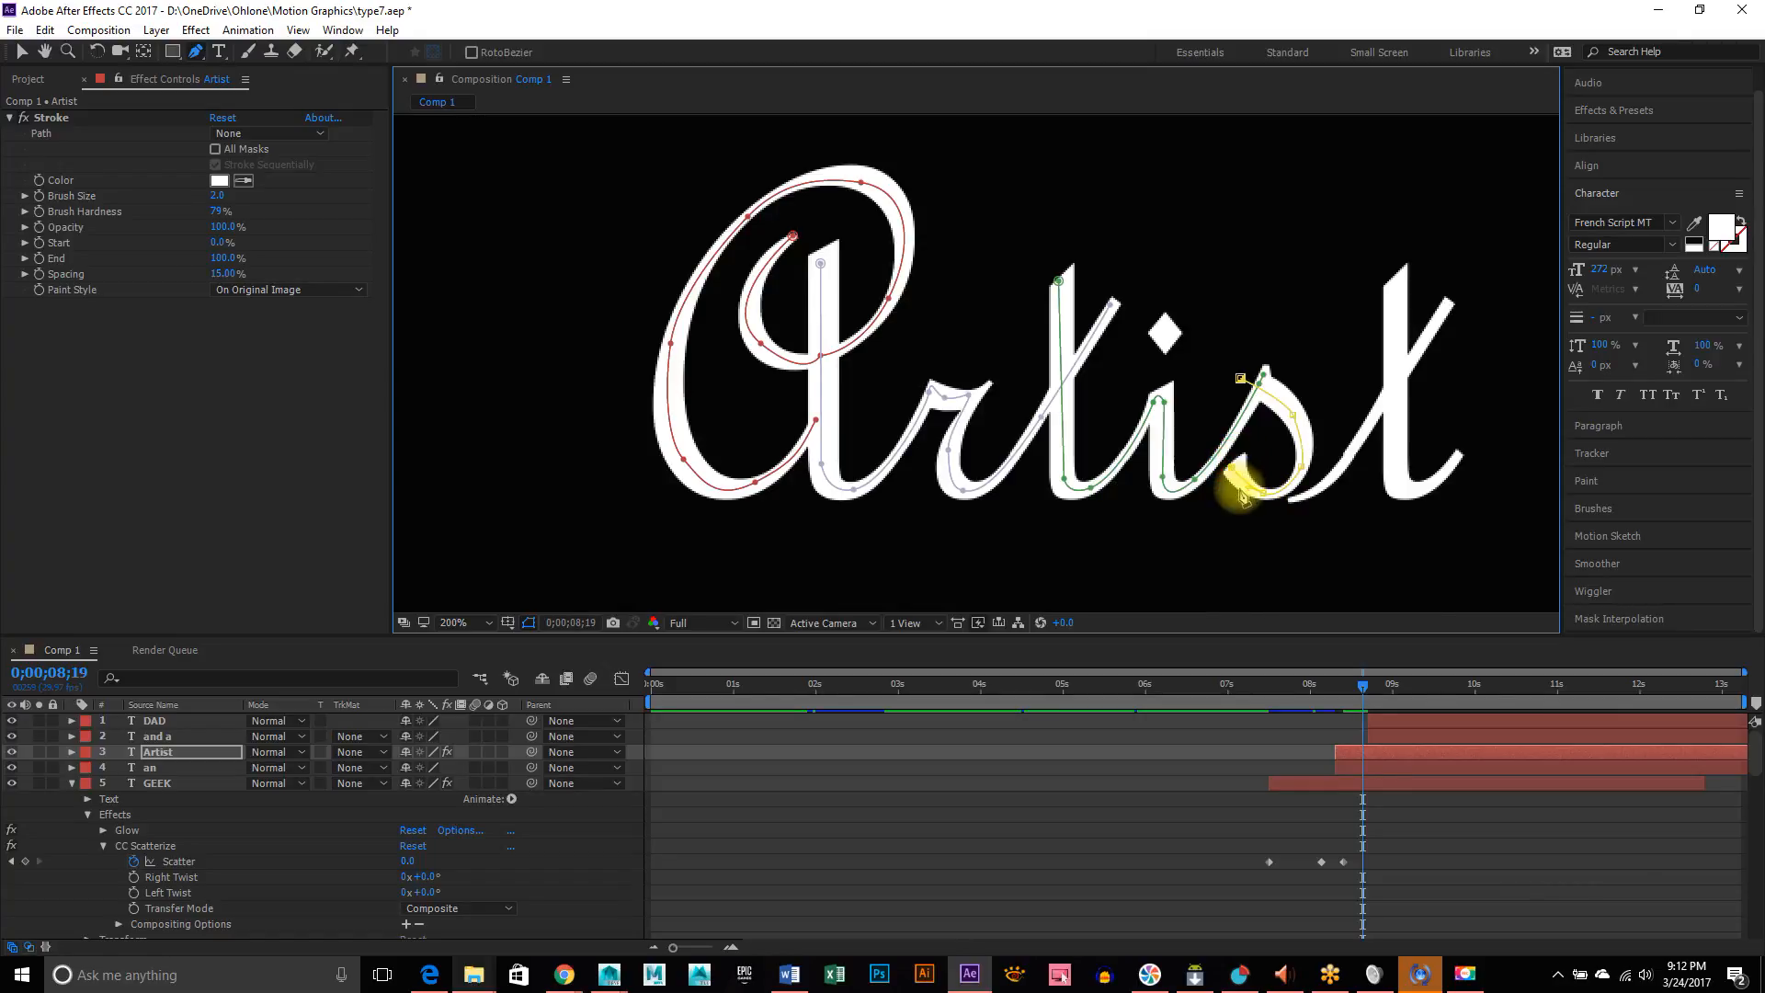
scroll(1246, 473, up, 2)
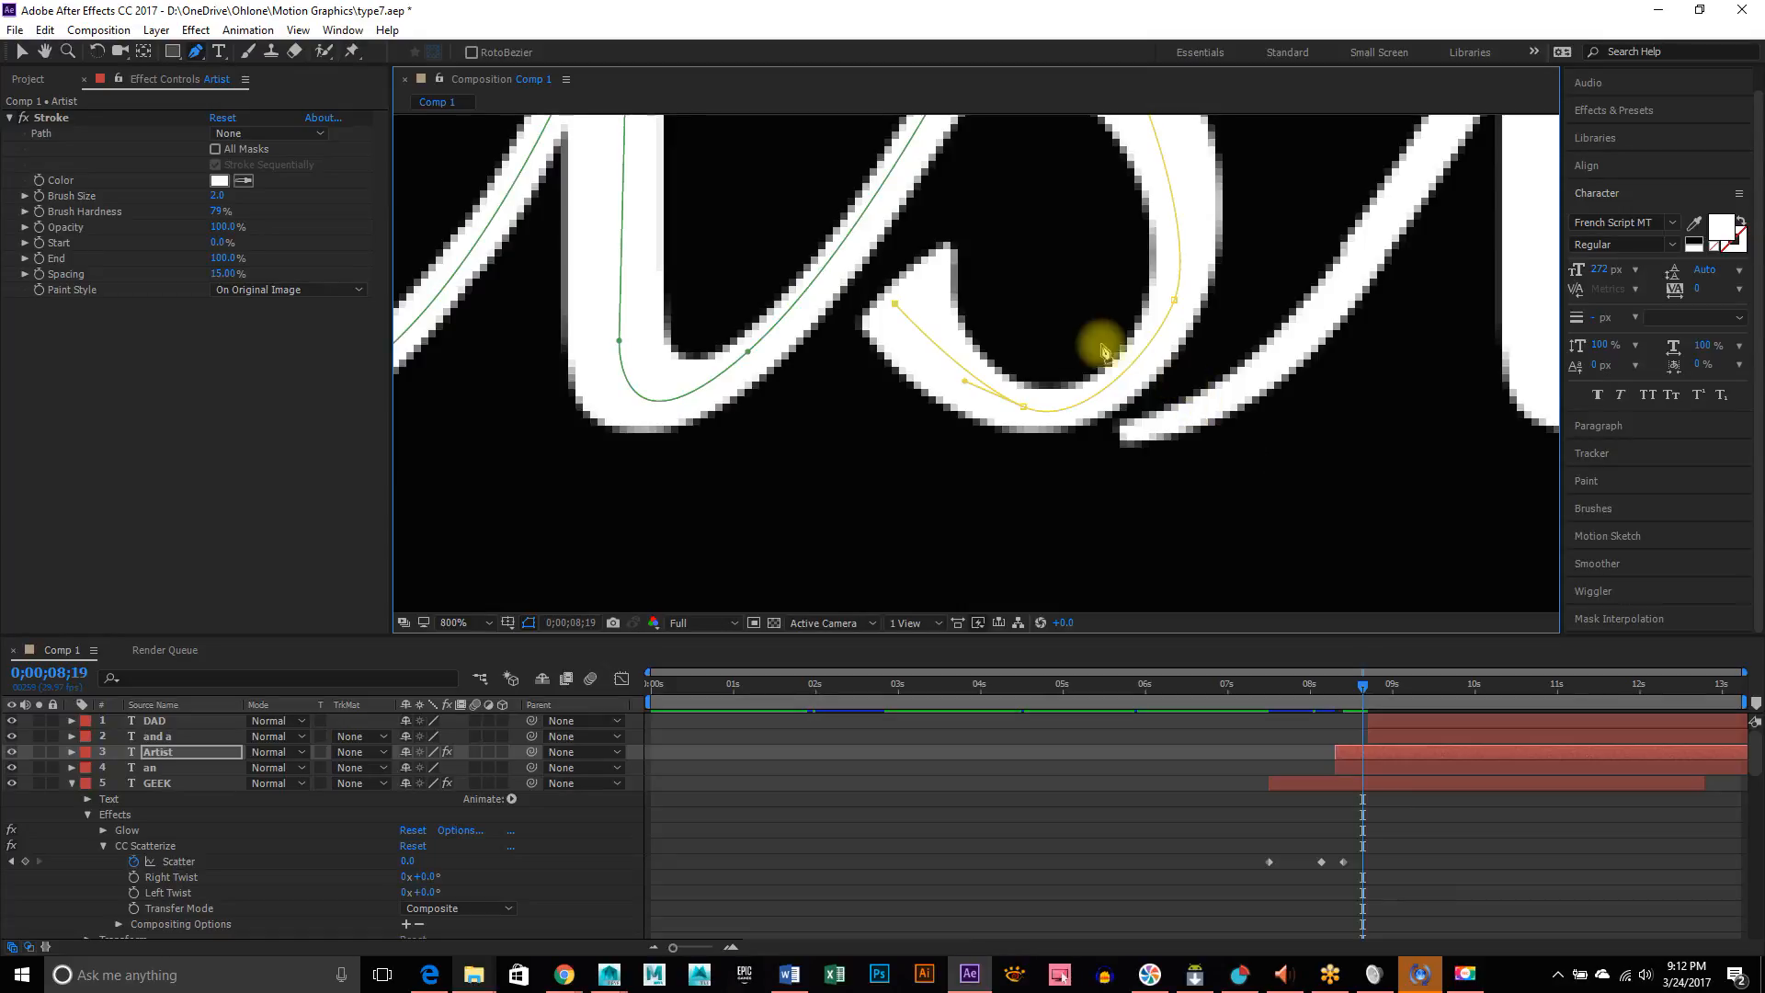
key(space)
drag(1084, 205, 1084, 601)
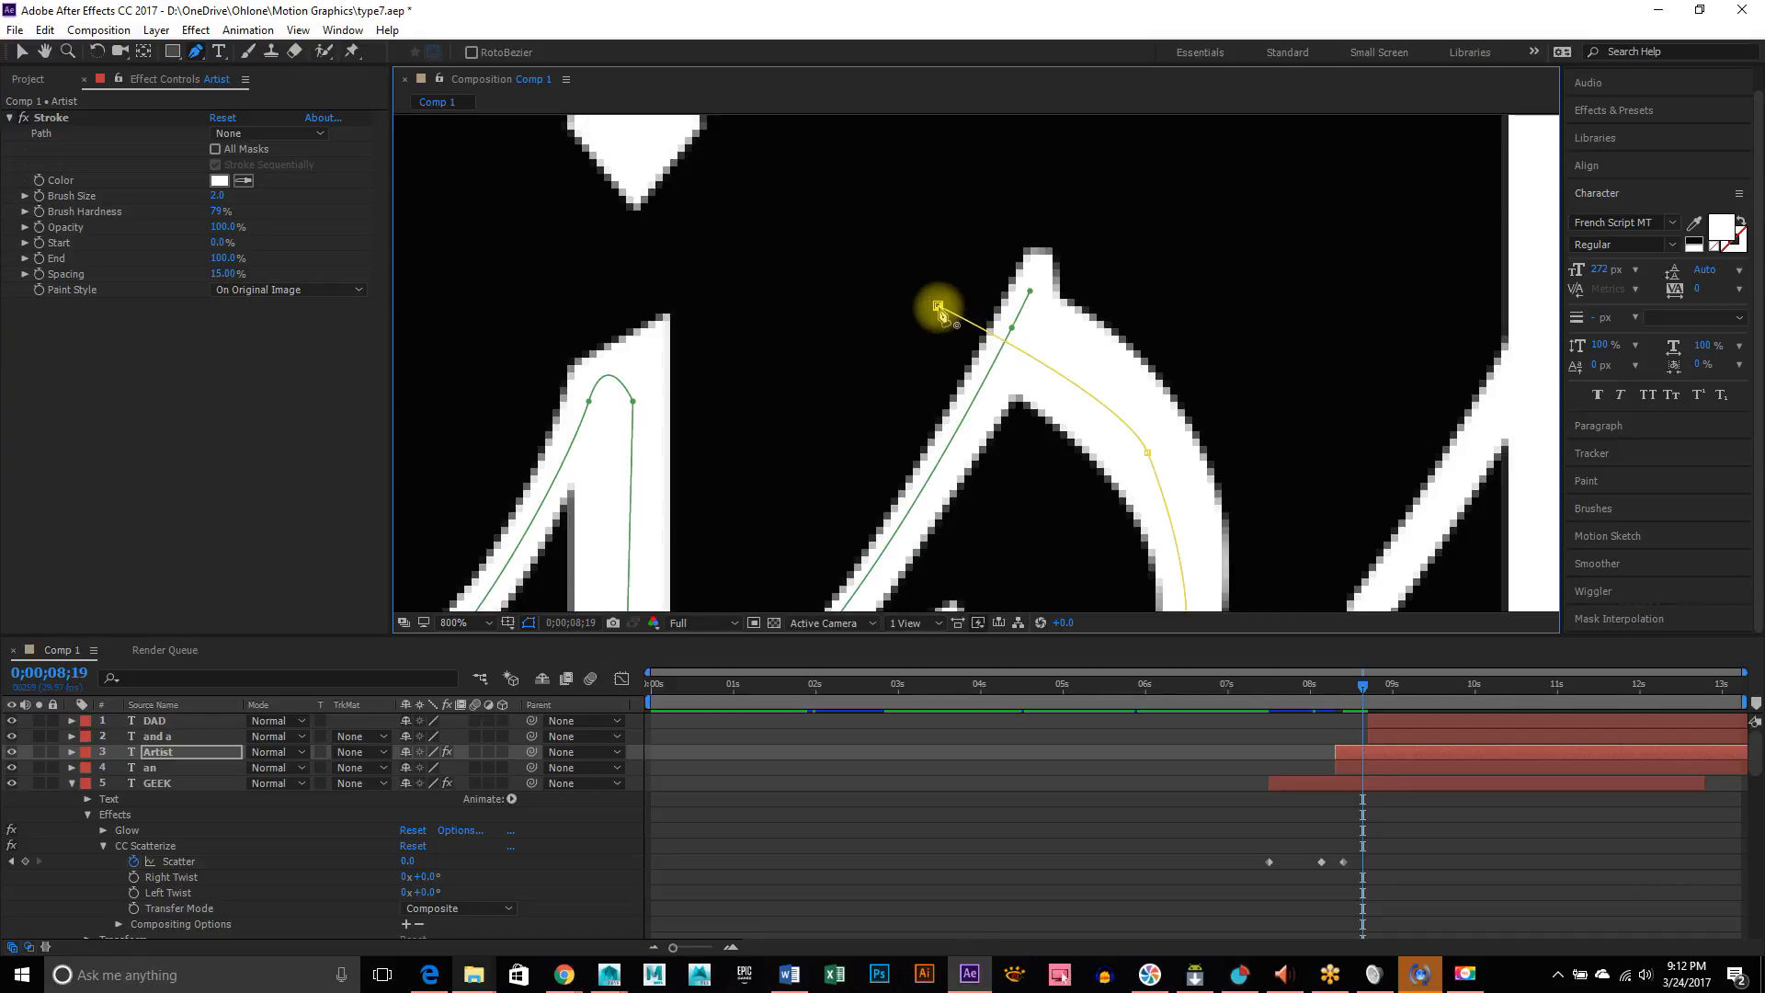
drag(938, 306, 966, 327)
key(ctrl+z)
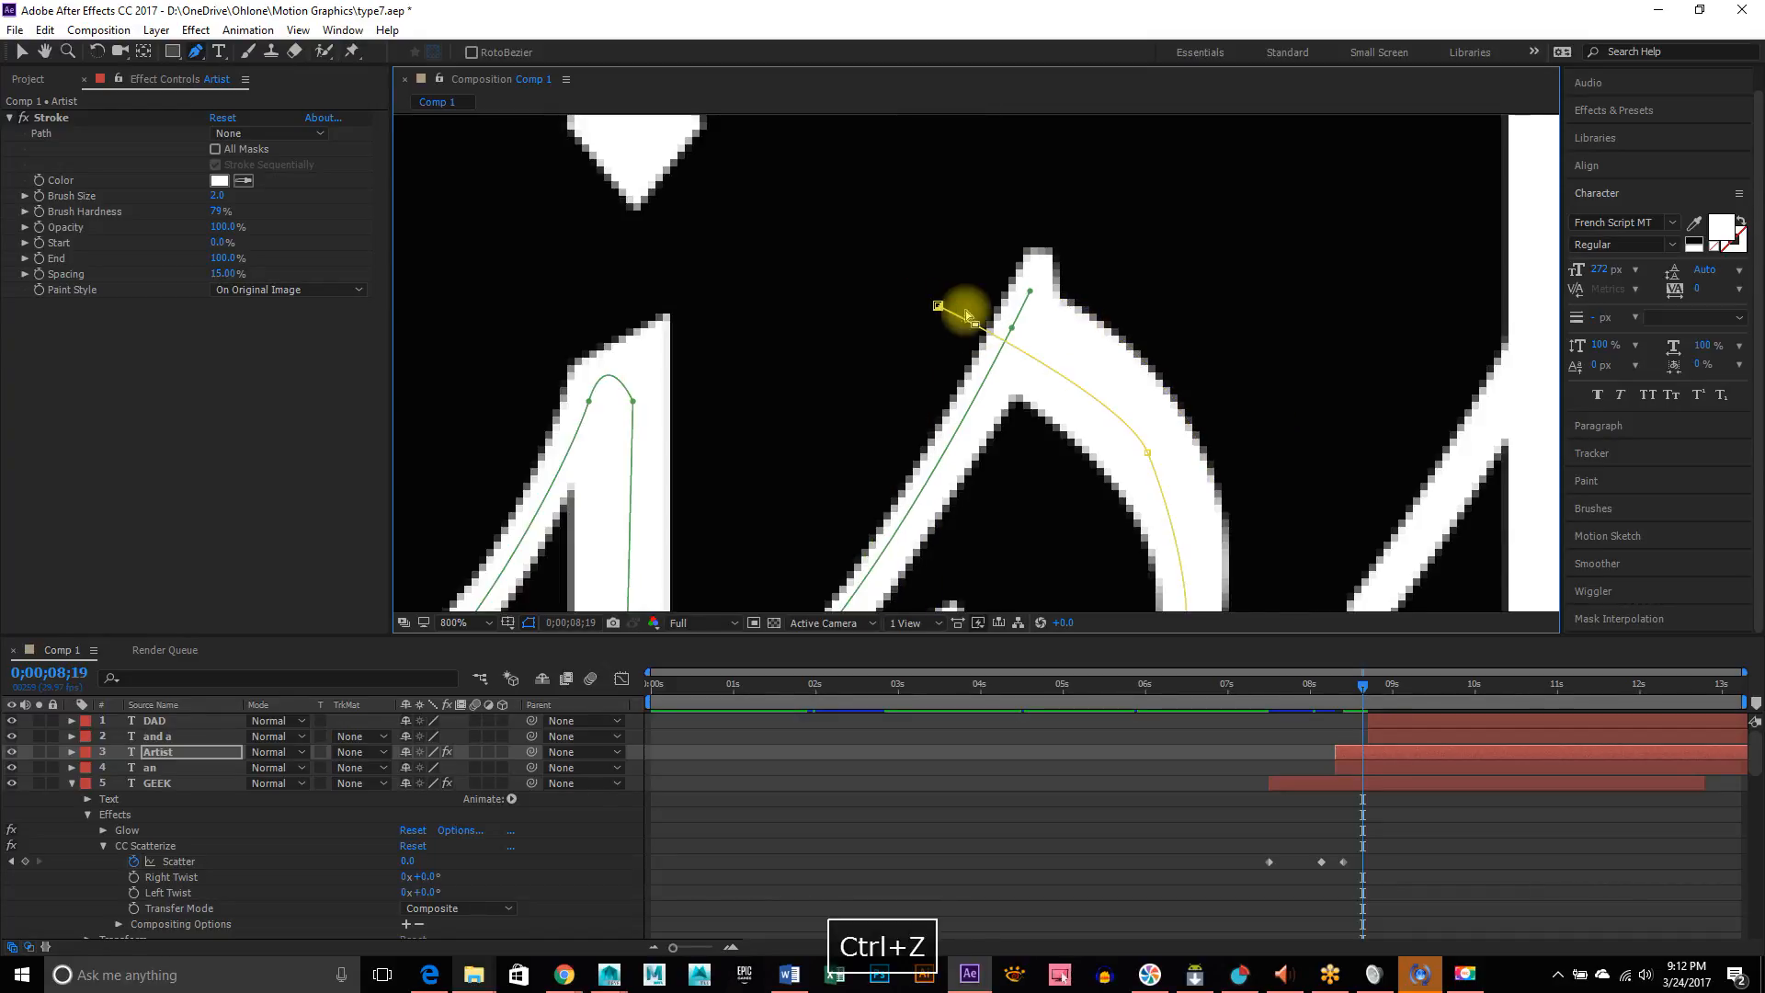
drag(939, 306, 1030, 347)
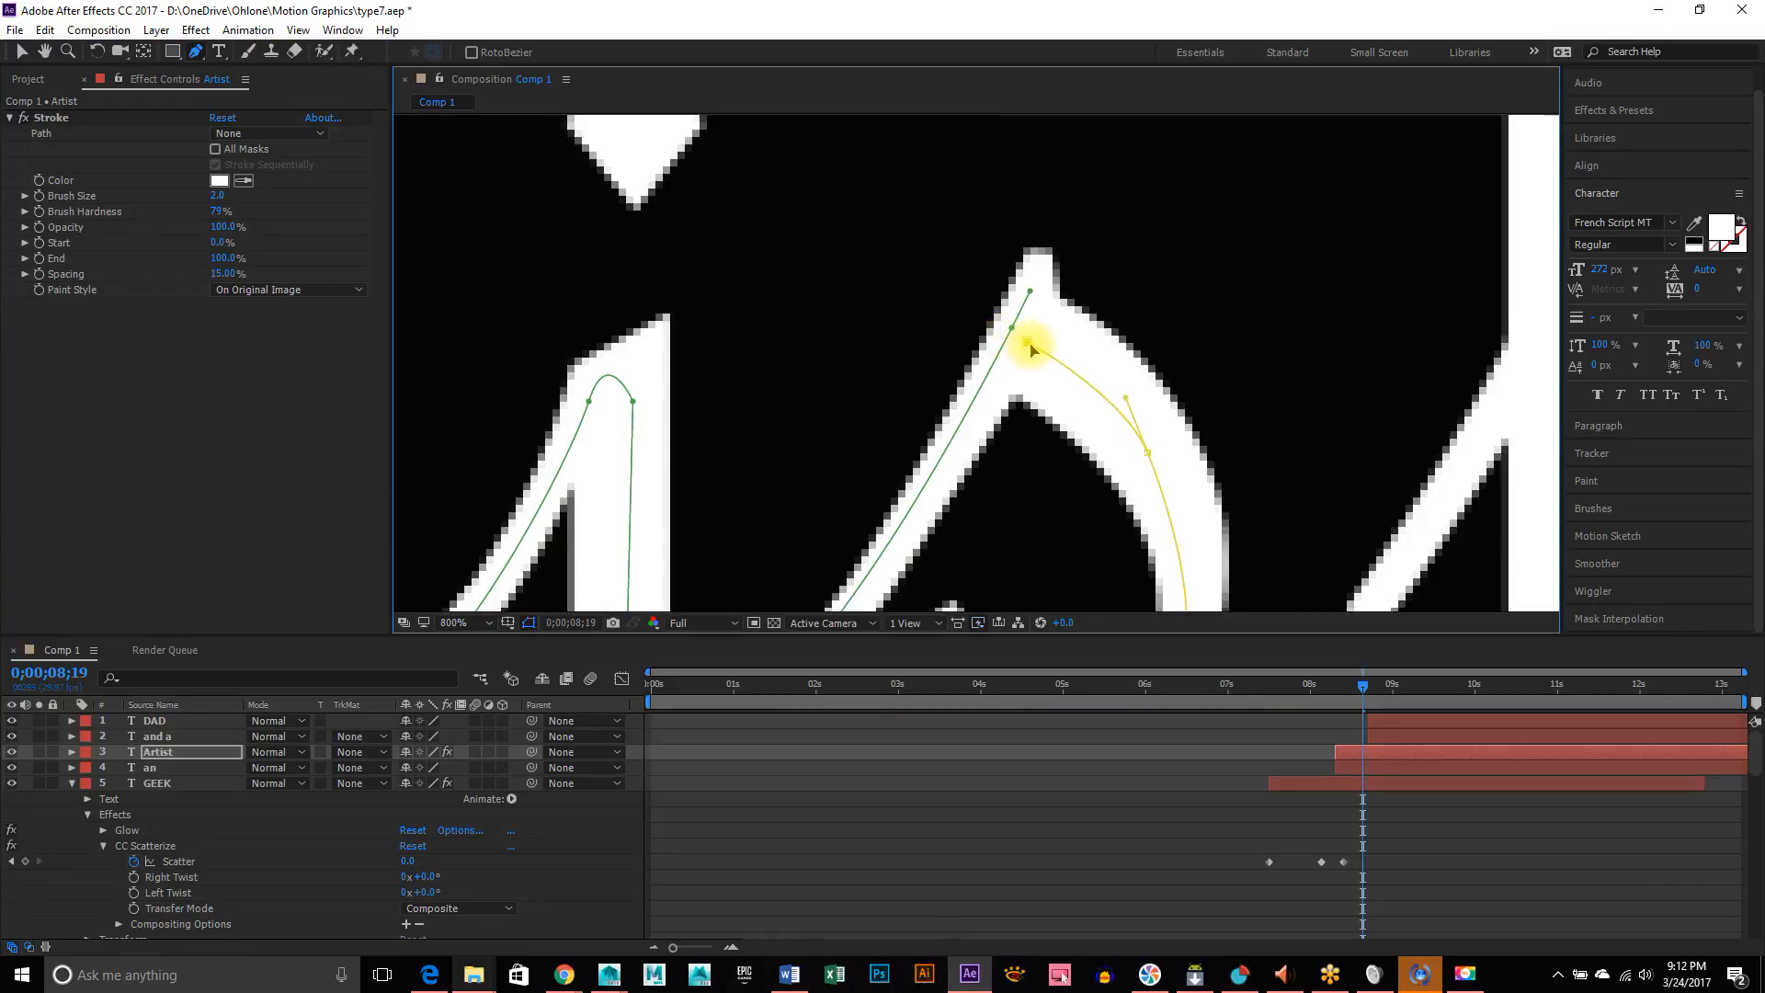
Nudge the s curve's starting point and the third mask path's nearby point so the two paths meet near the s's tip
key(space)
drag(1256, 445, 1075, 304)
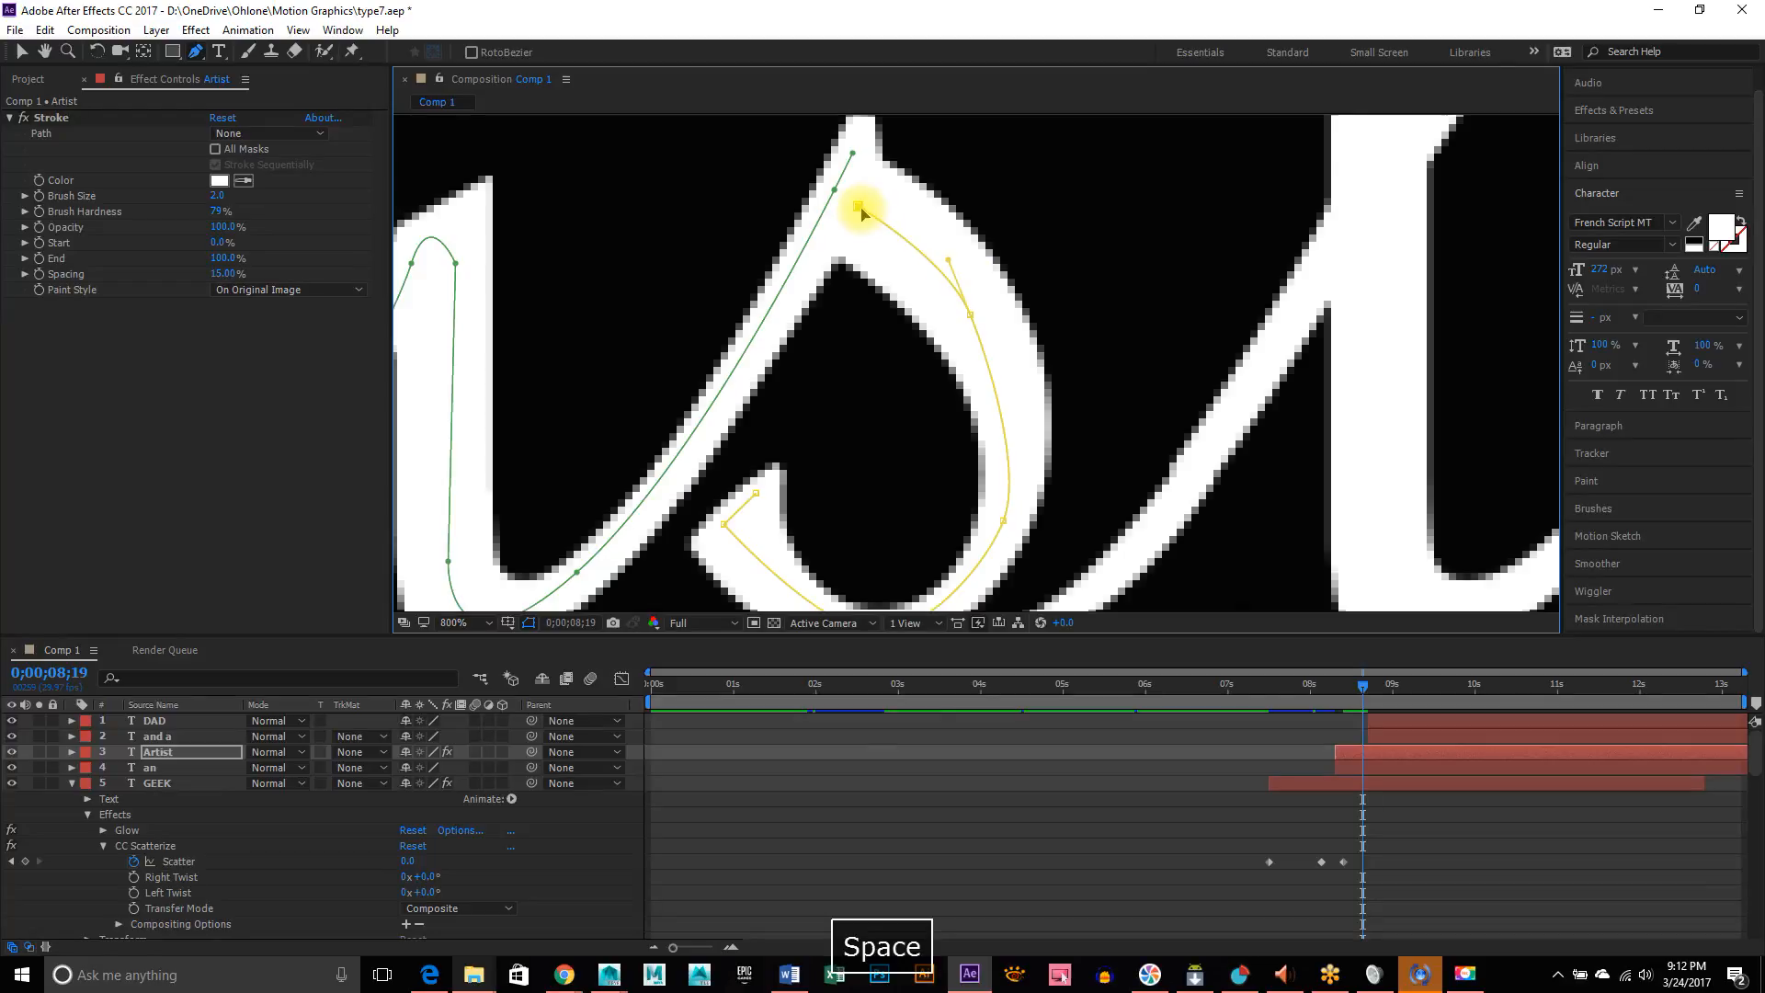
drag(858, 208, 844, 206)
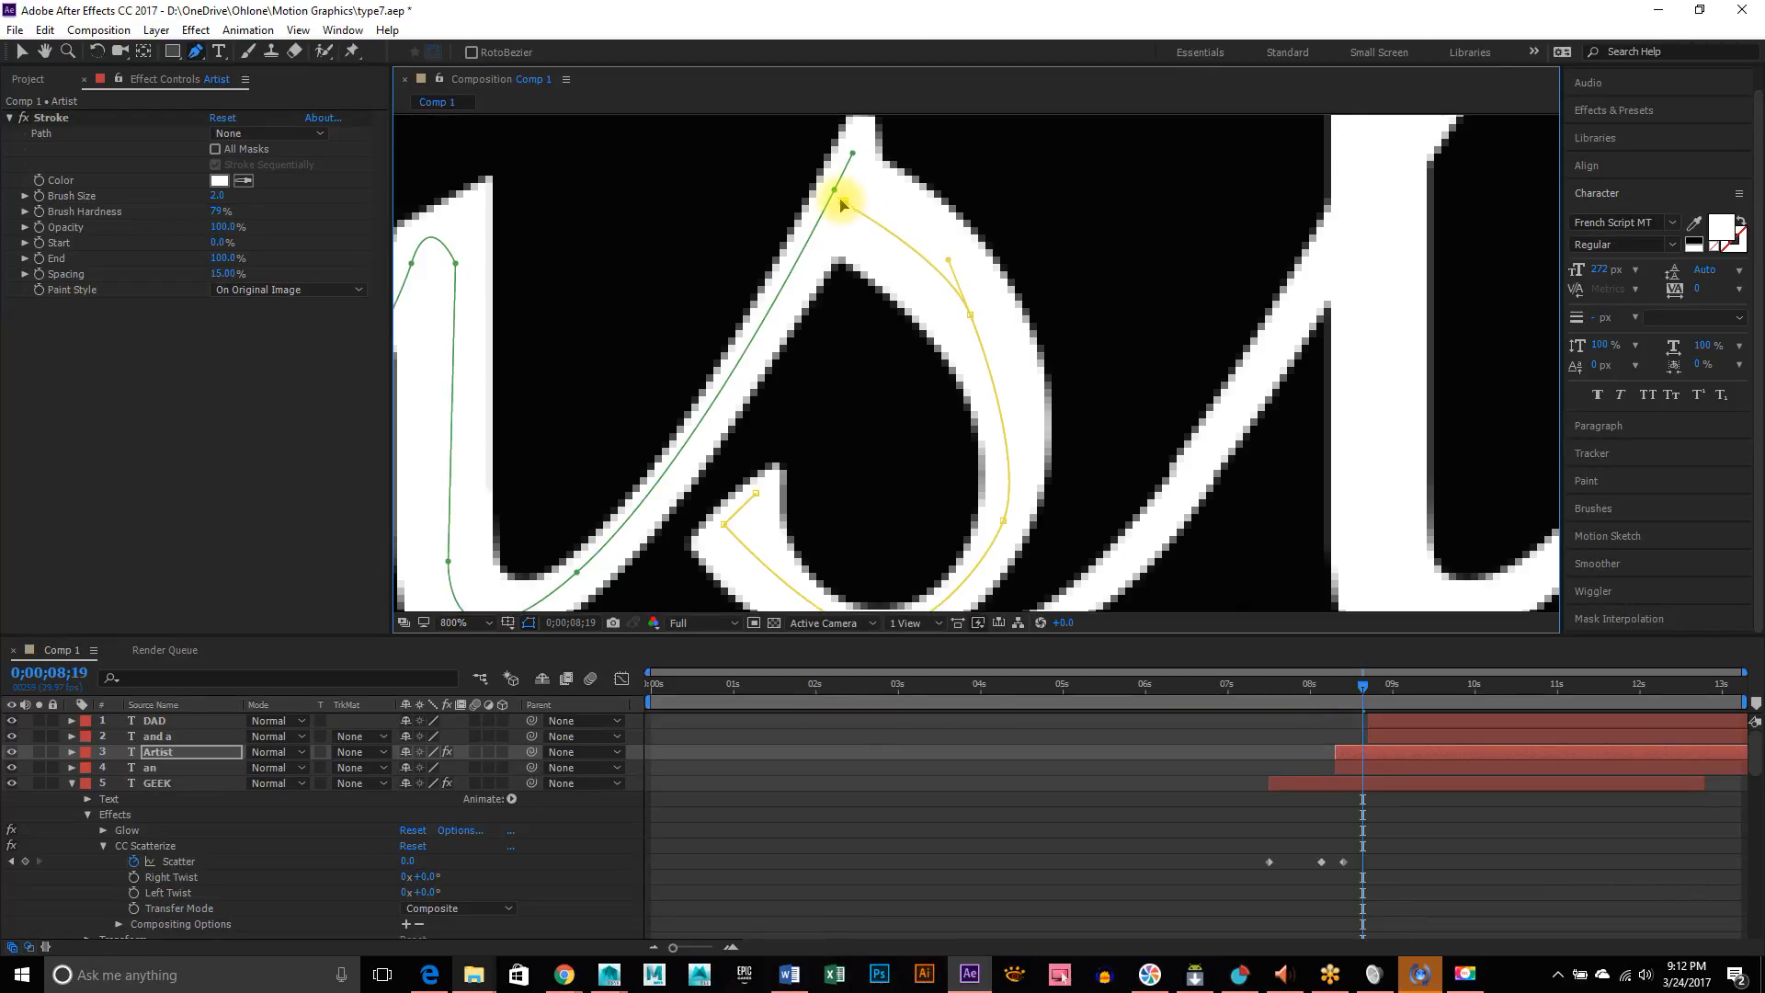
drag(834, 193, 839, 193)
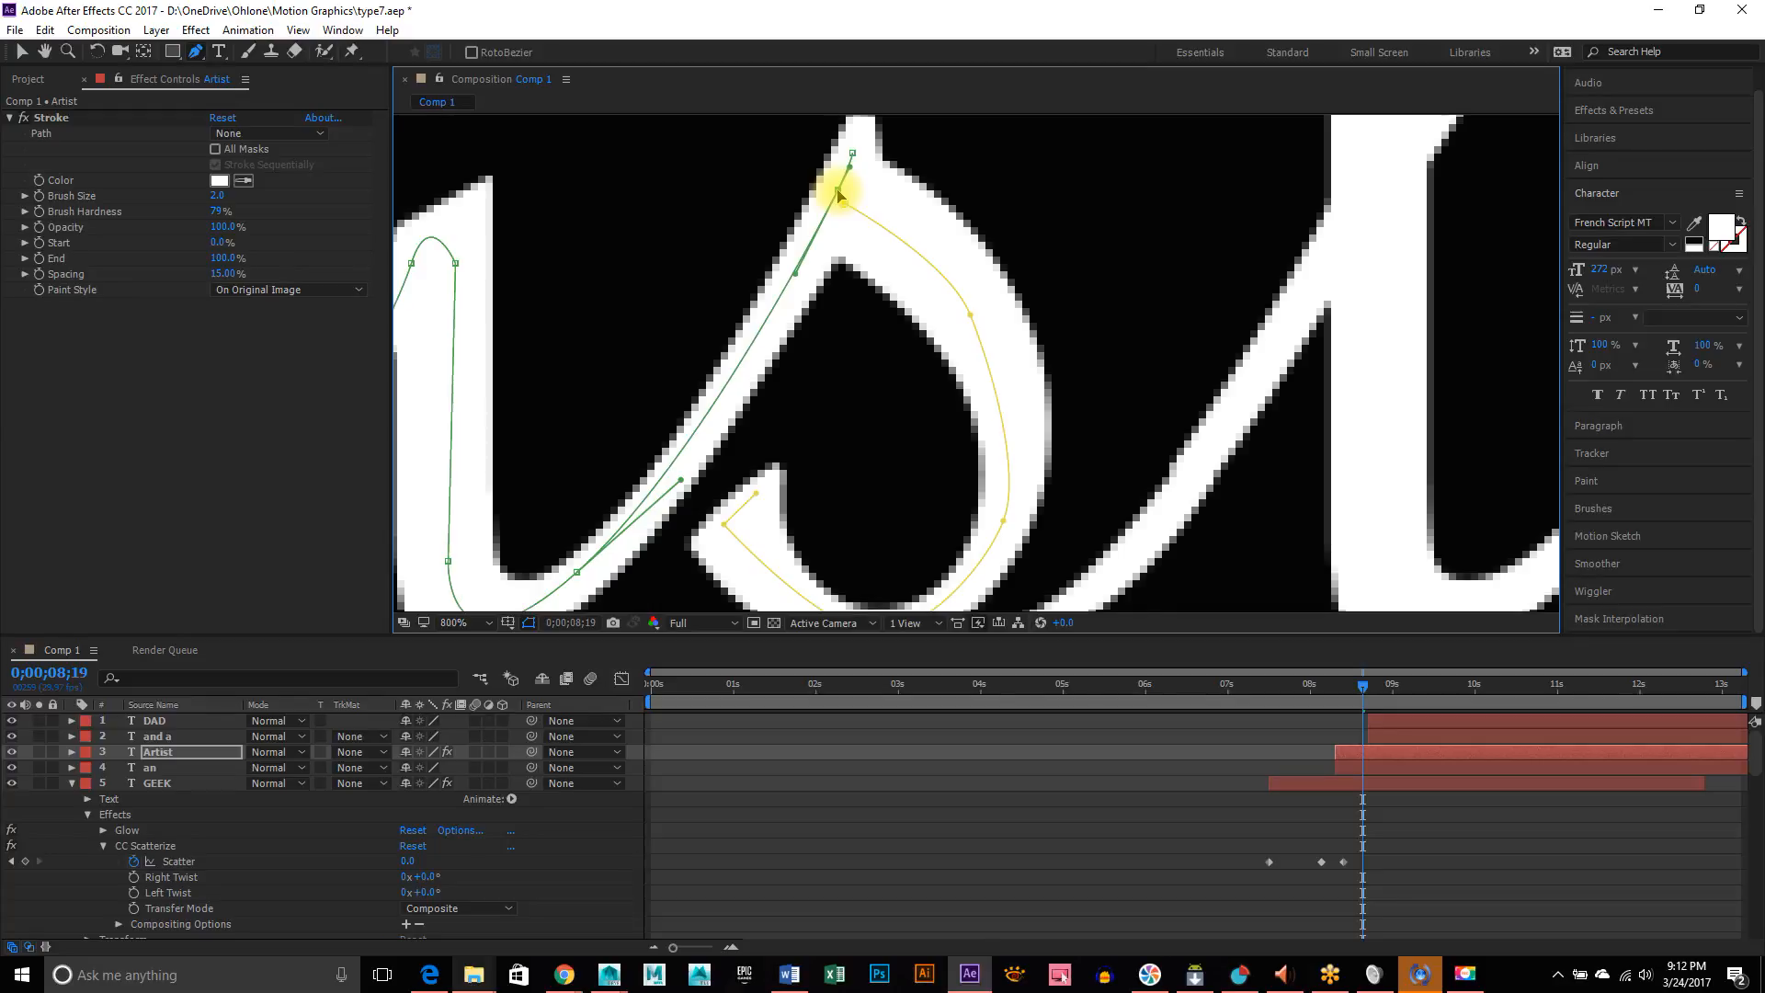
Trace the last t with a new mask path down its stem and along its bottom curve to the tail's tip, and end the path there
key(space)
drag(1269, 406, 1079, 331)
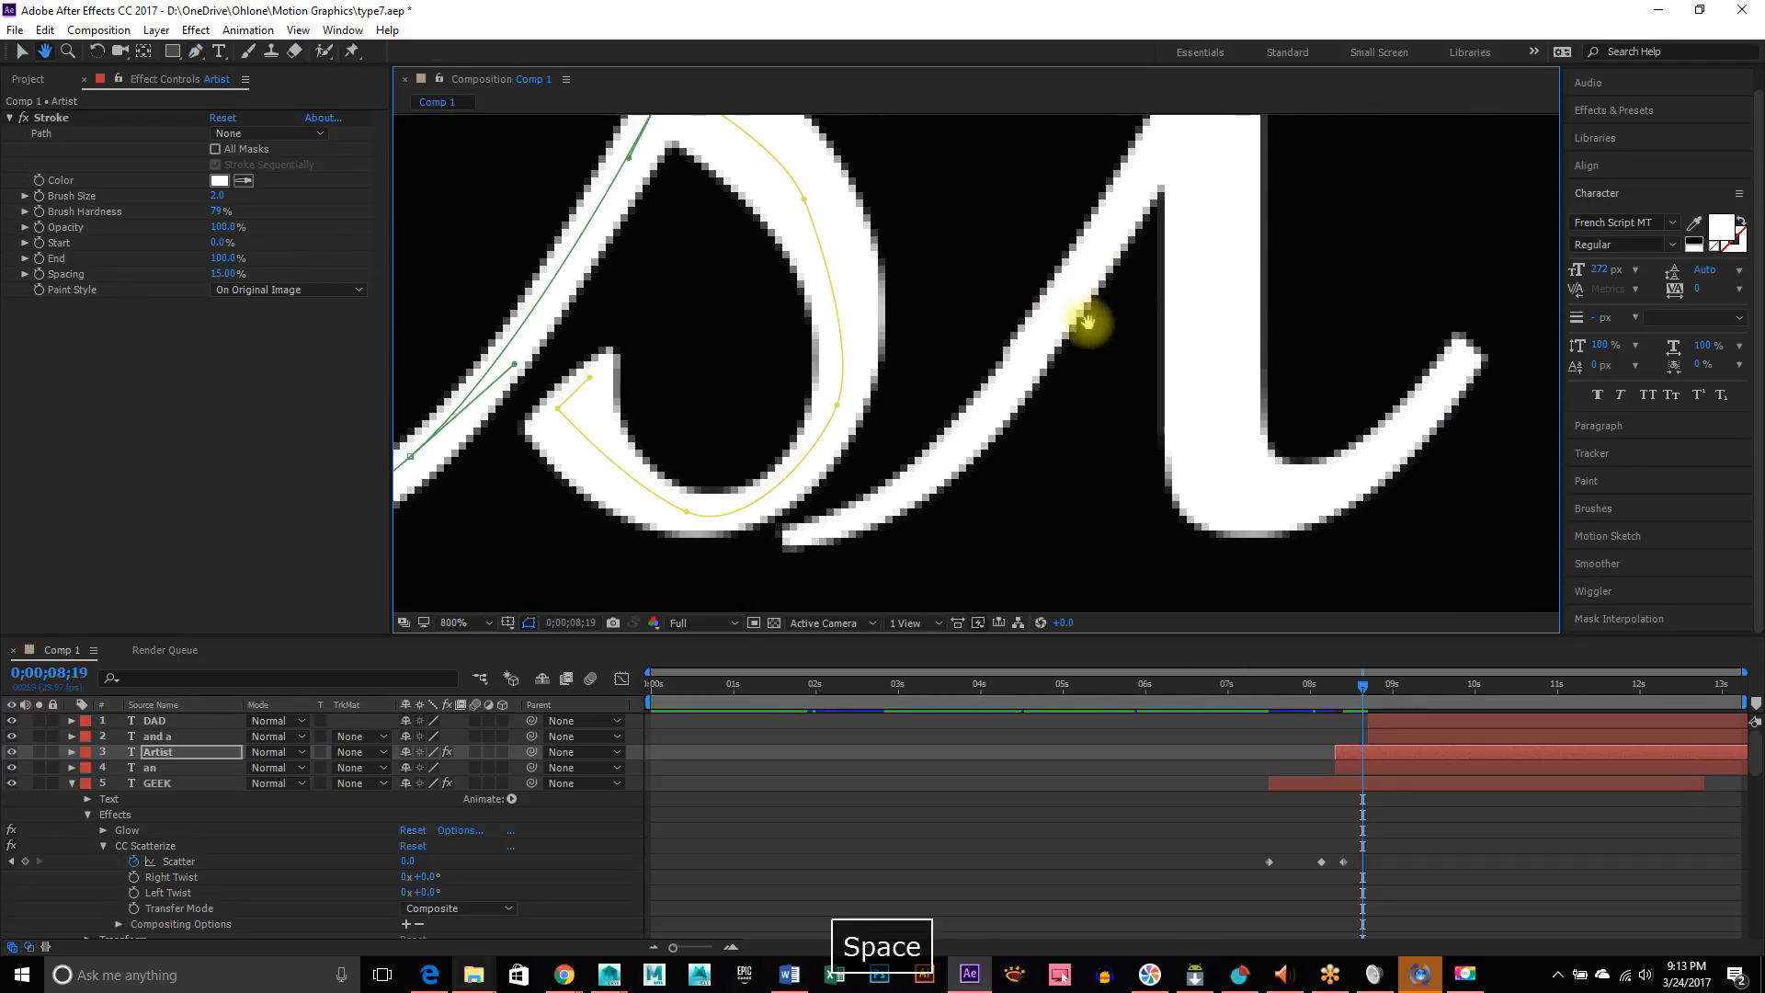
scroll(1083, 345, down, 1)
key(space)
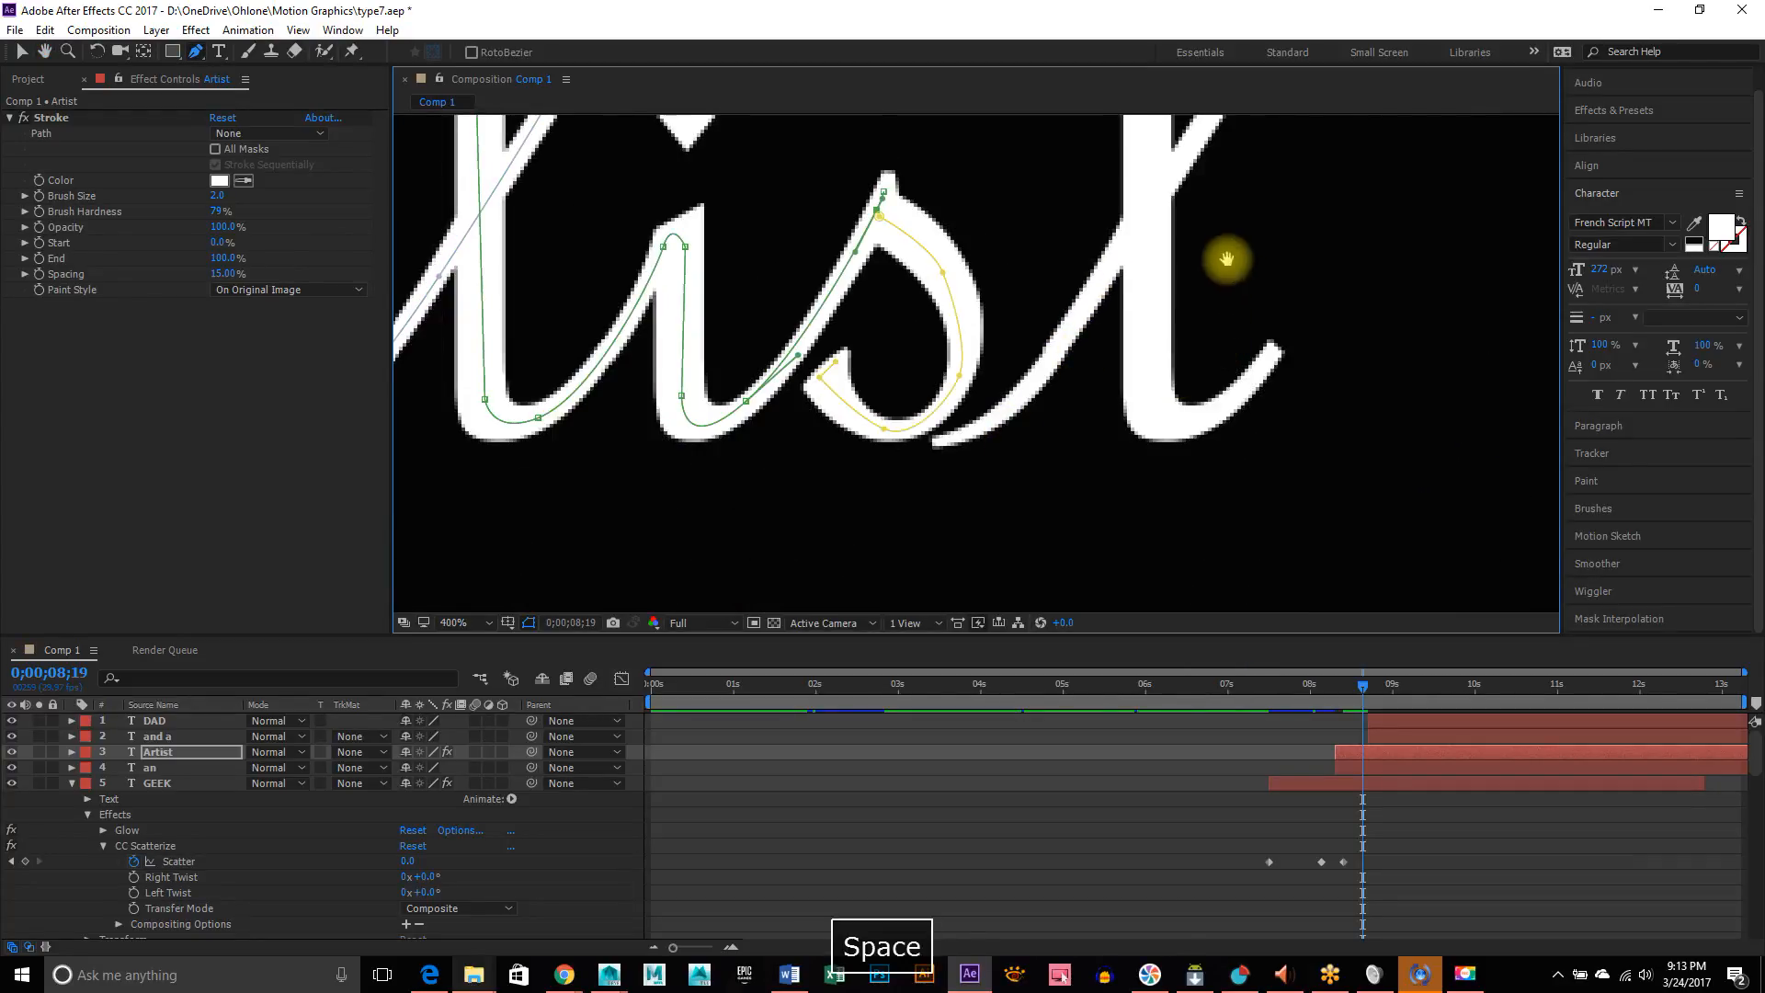
drag(1226, 259, 1032, 414)
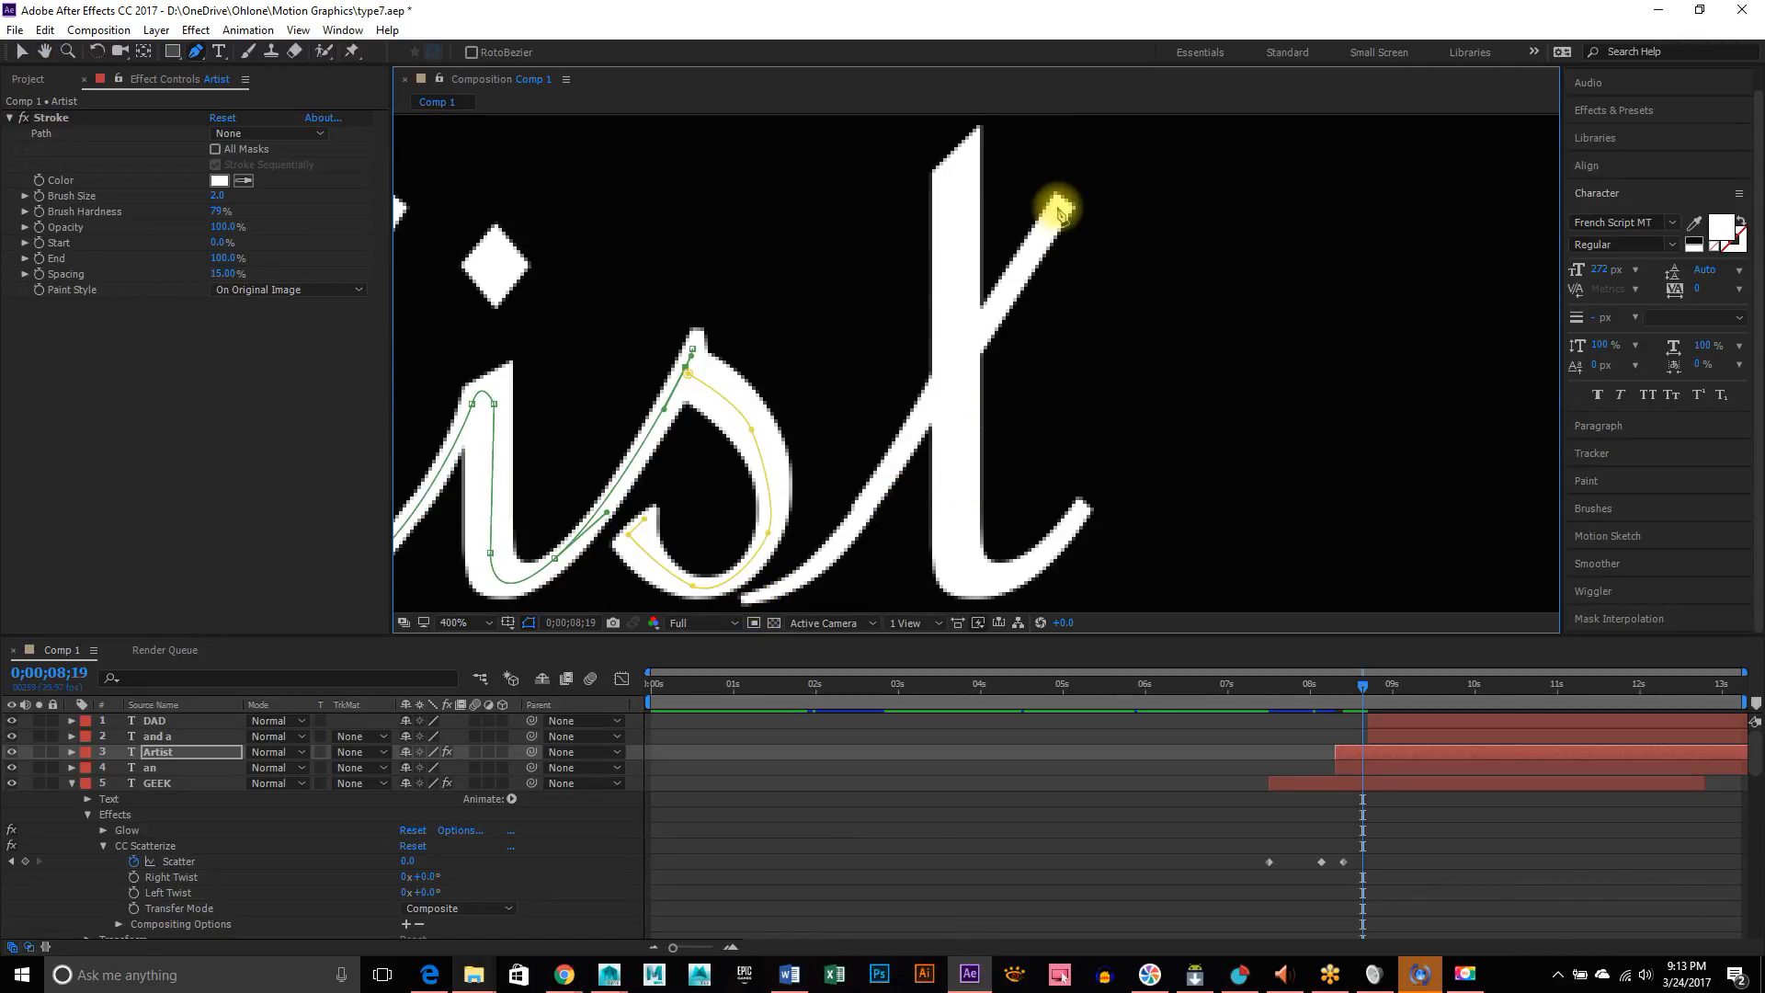
click(954, 159)
click(959, 556)
drag(983, 582, 1010, 583)
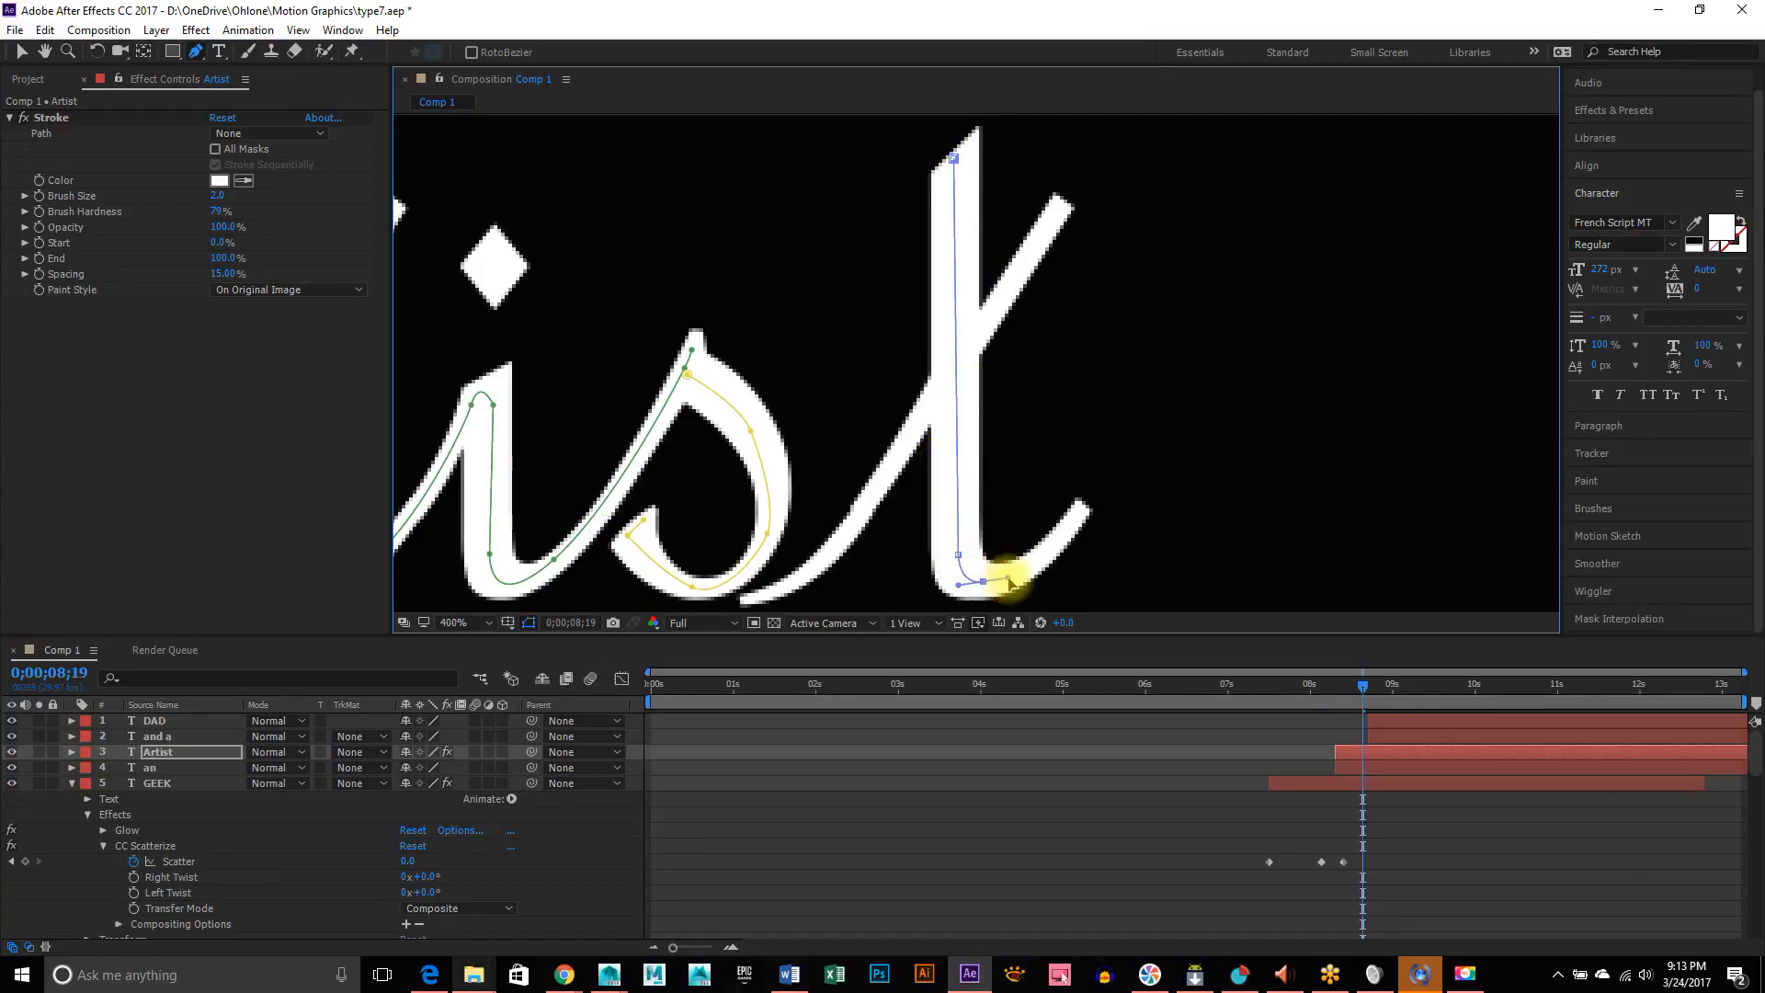
click(1082, 508)
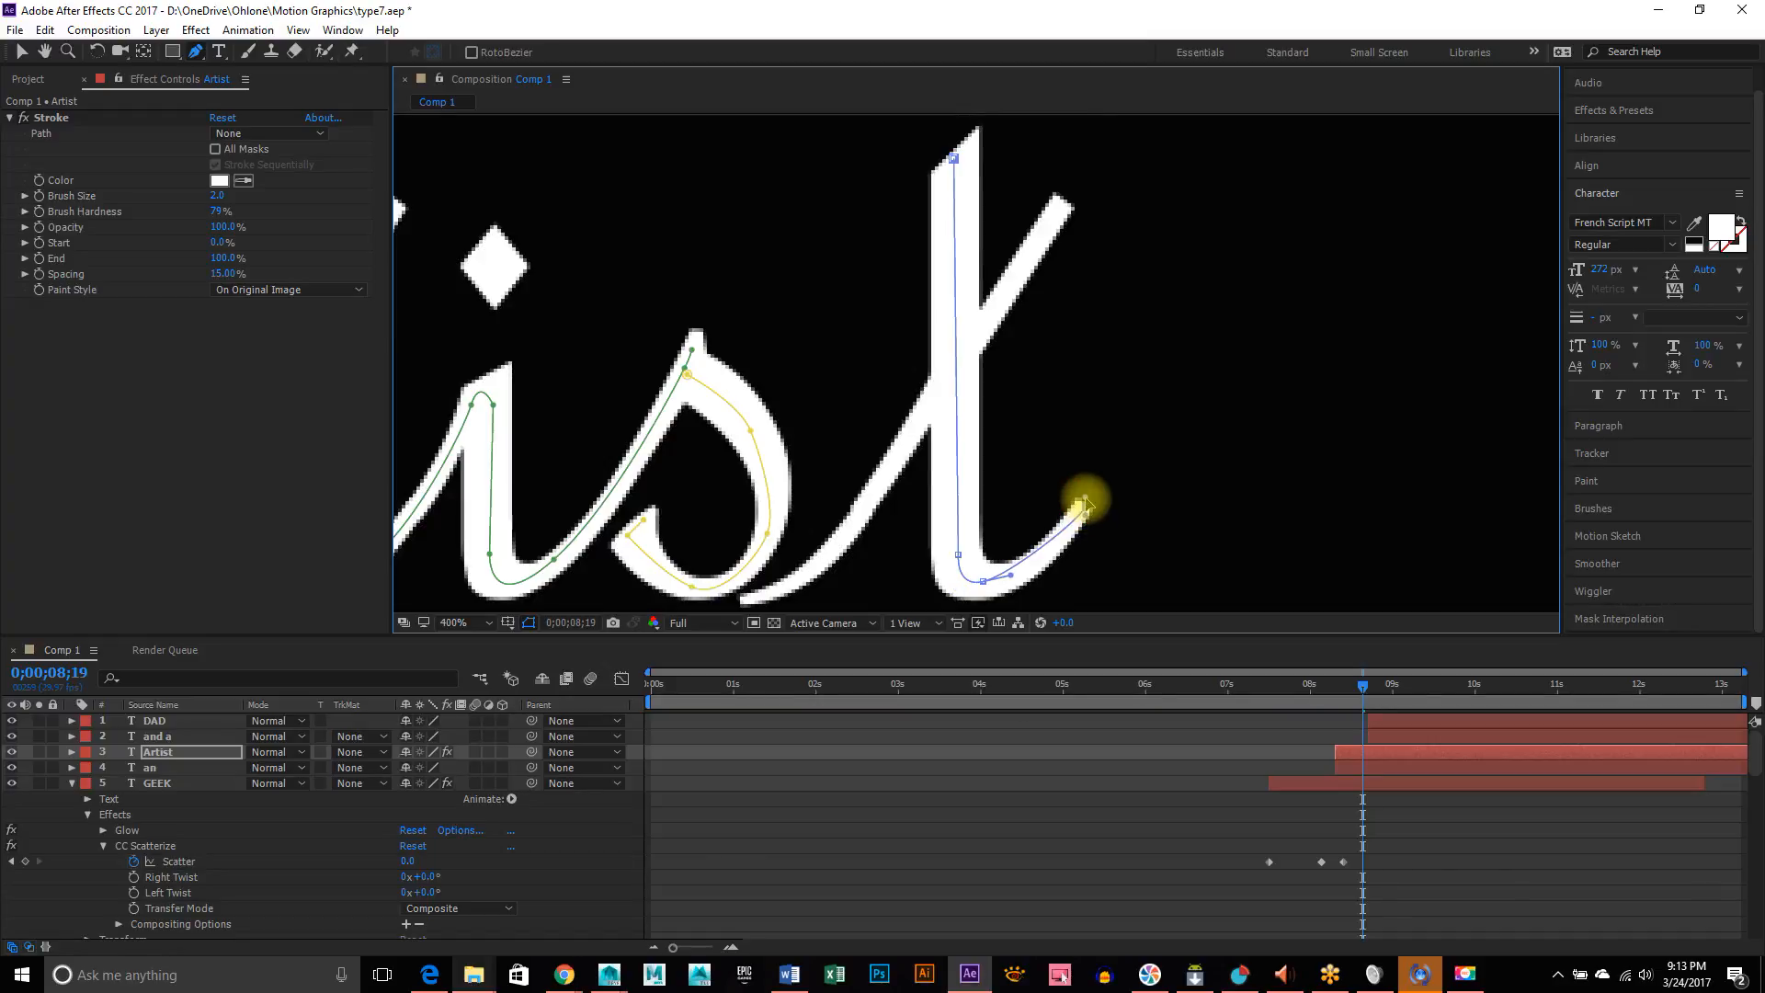
drag(1085, 506, 1122, 449)
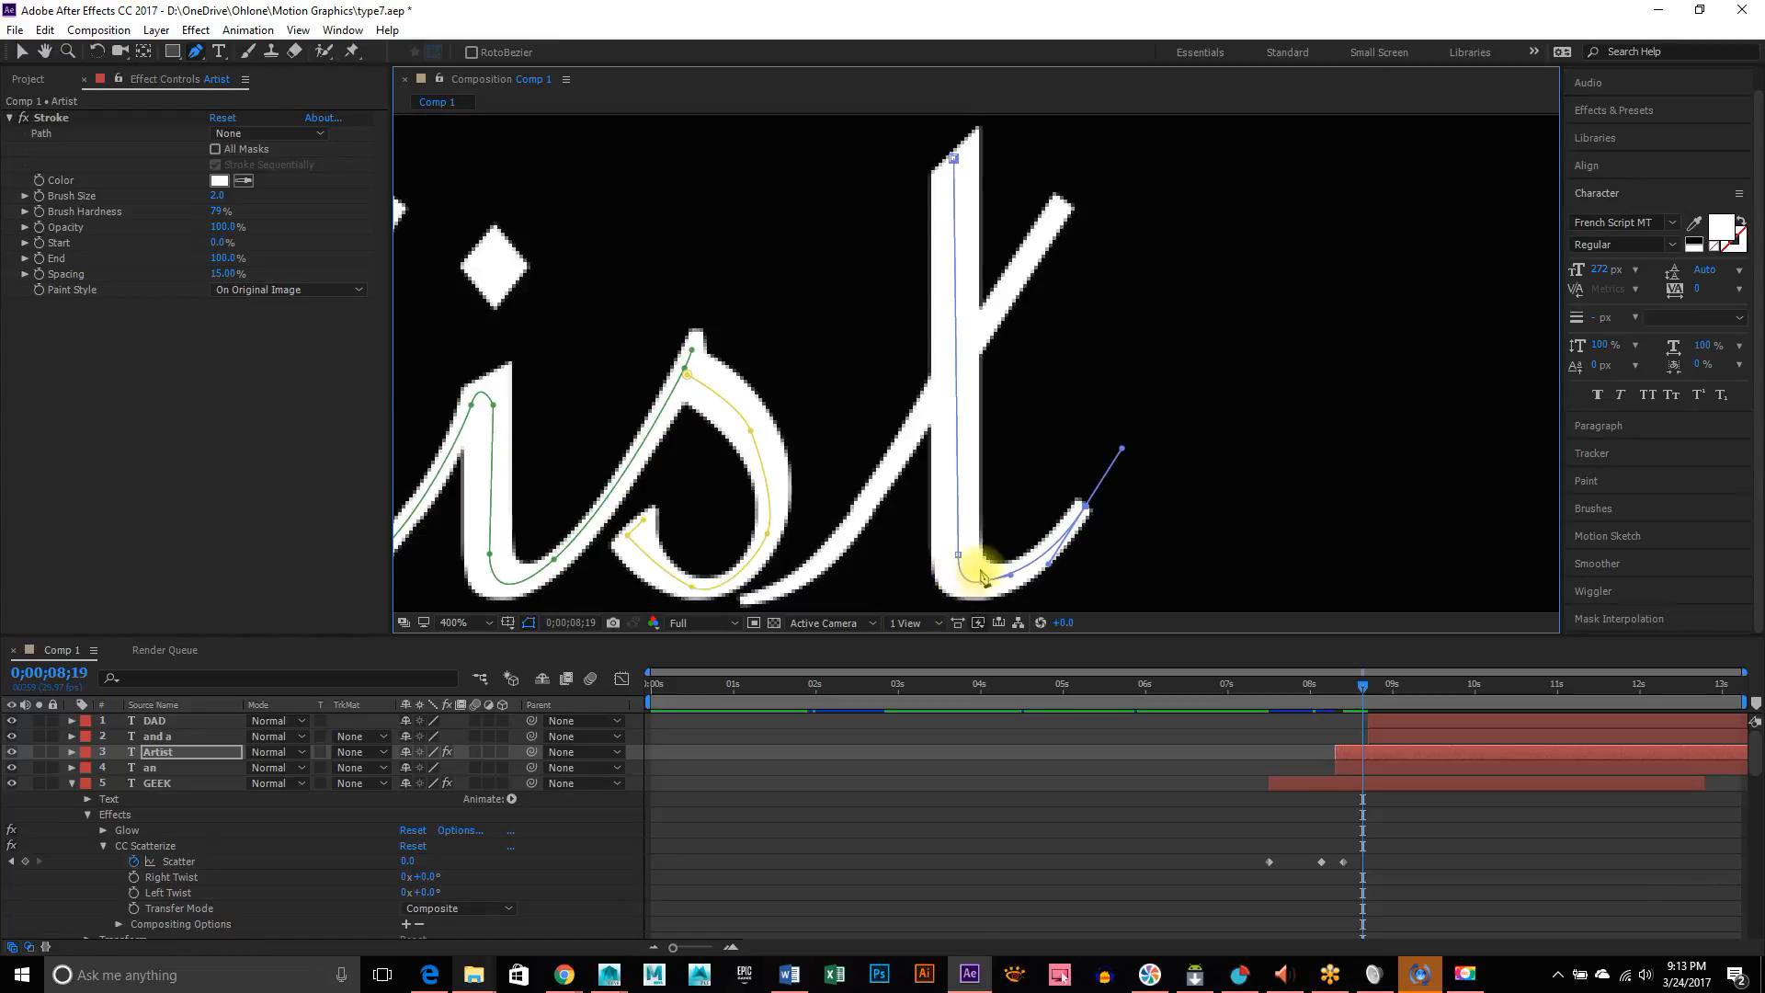
ctrl+click(1046, 469)
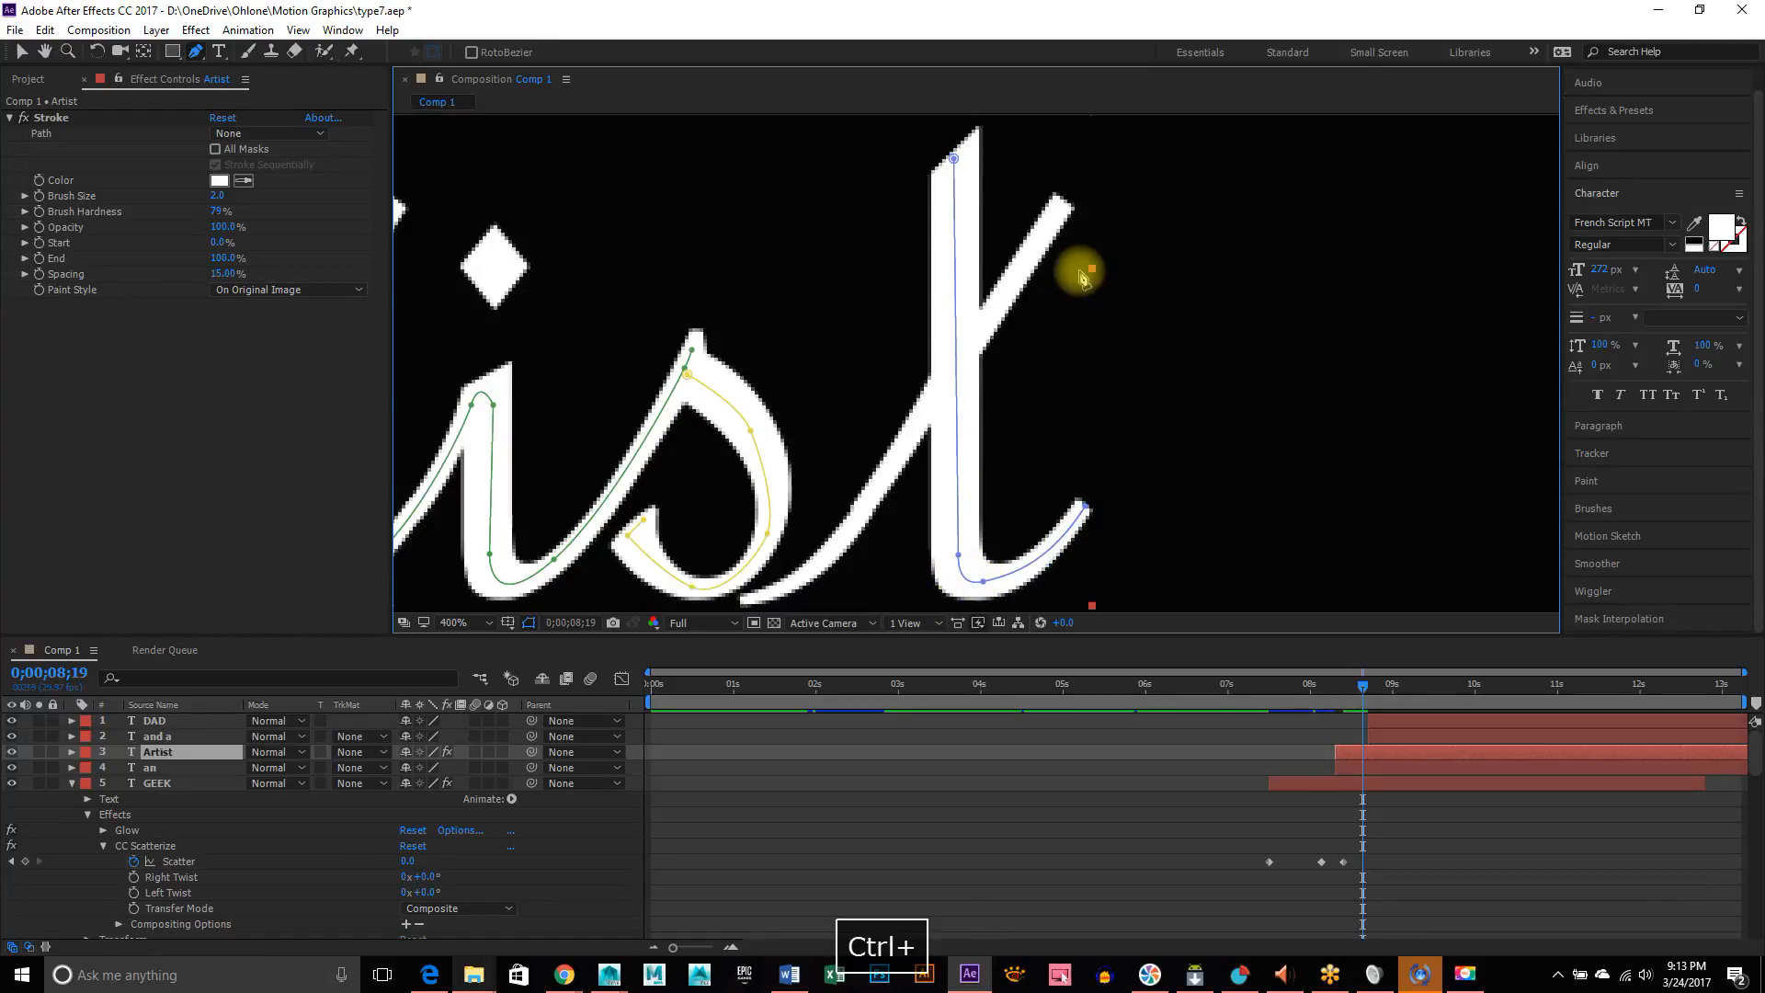
Trace the last t's diagonal stroke with another mask path, from its upper tip down to the curved end beside the s
click(1057, 199)
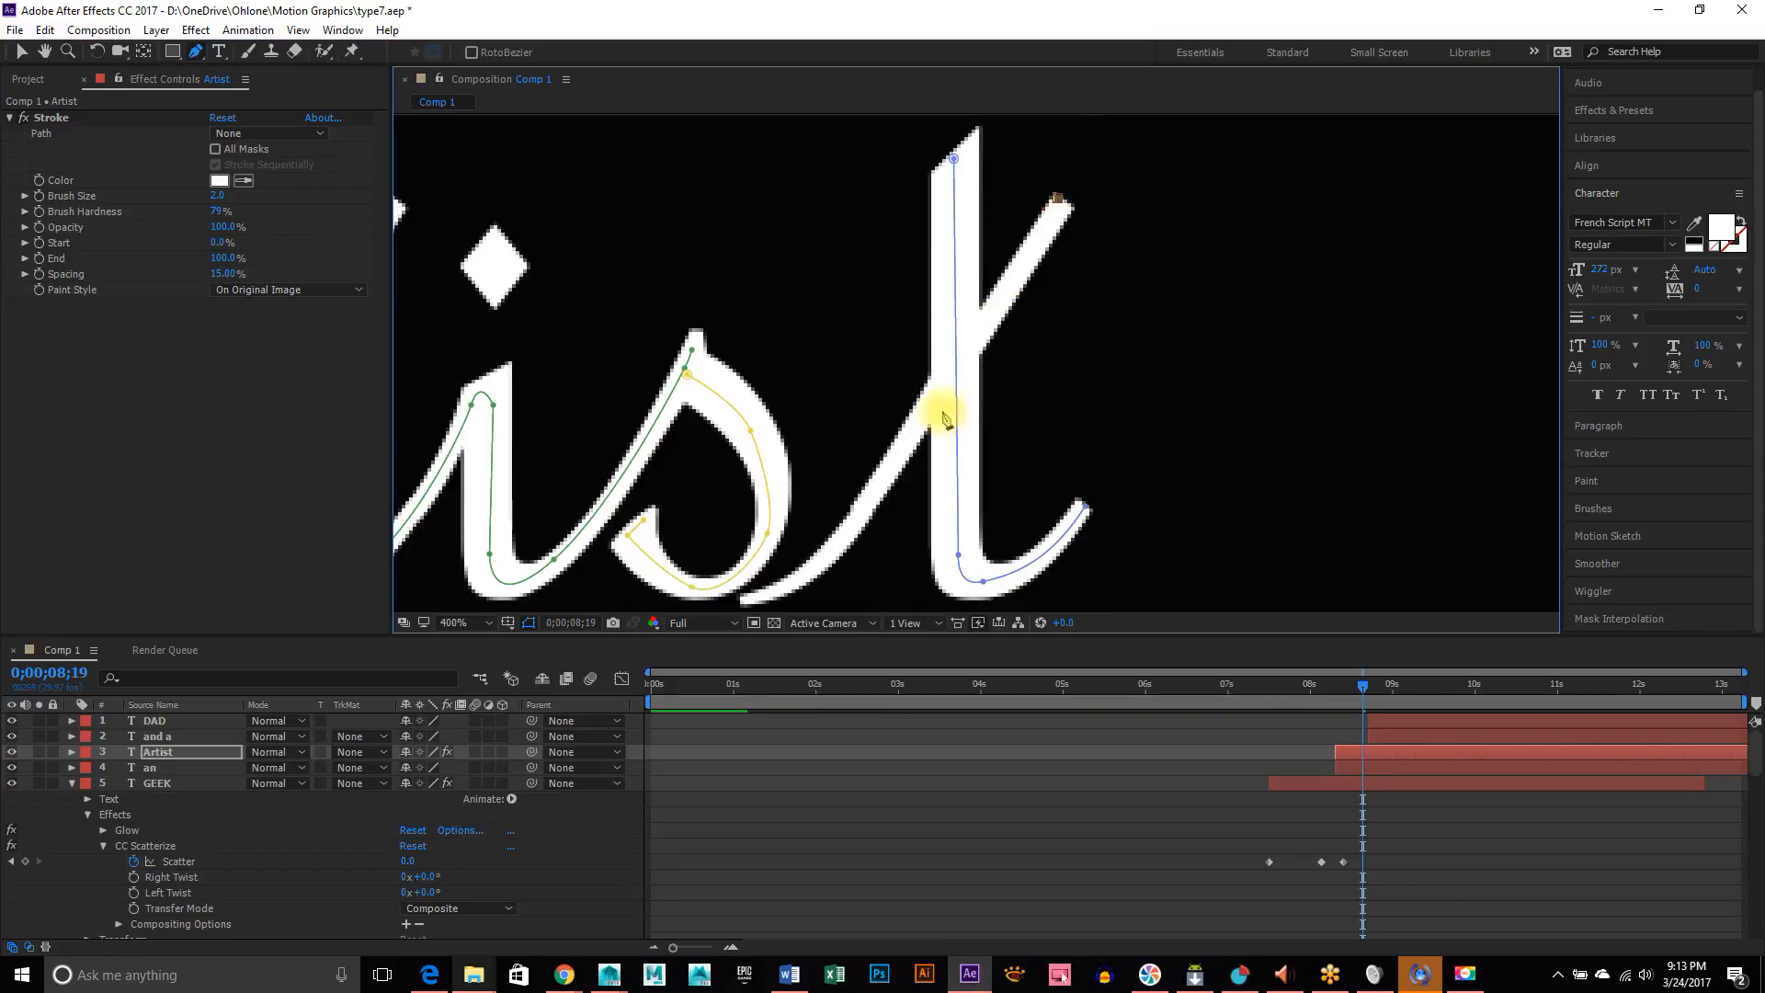
click(849, 529)
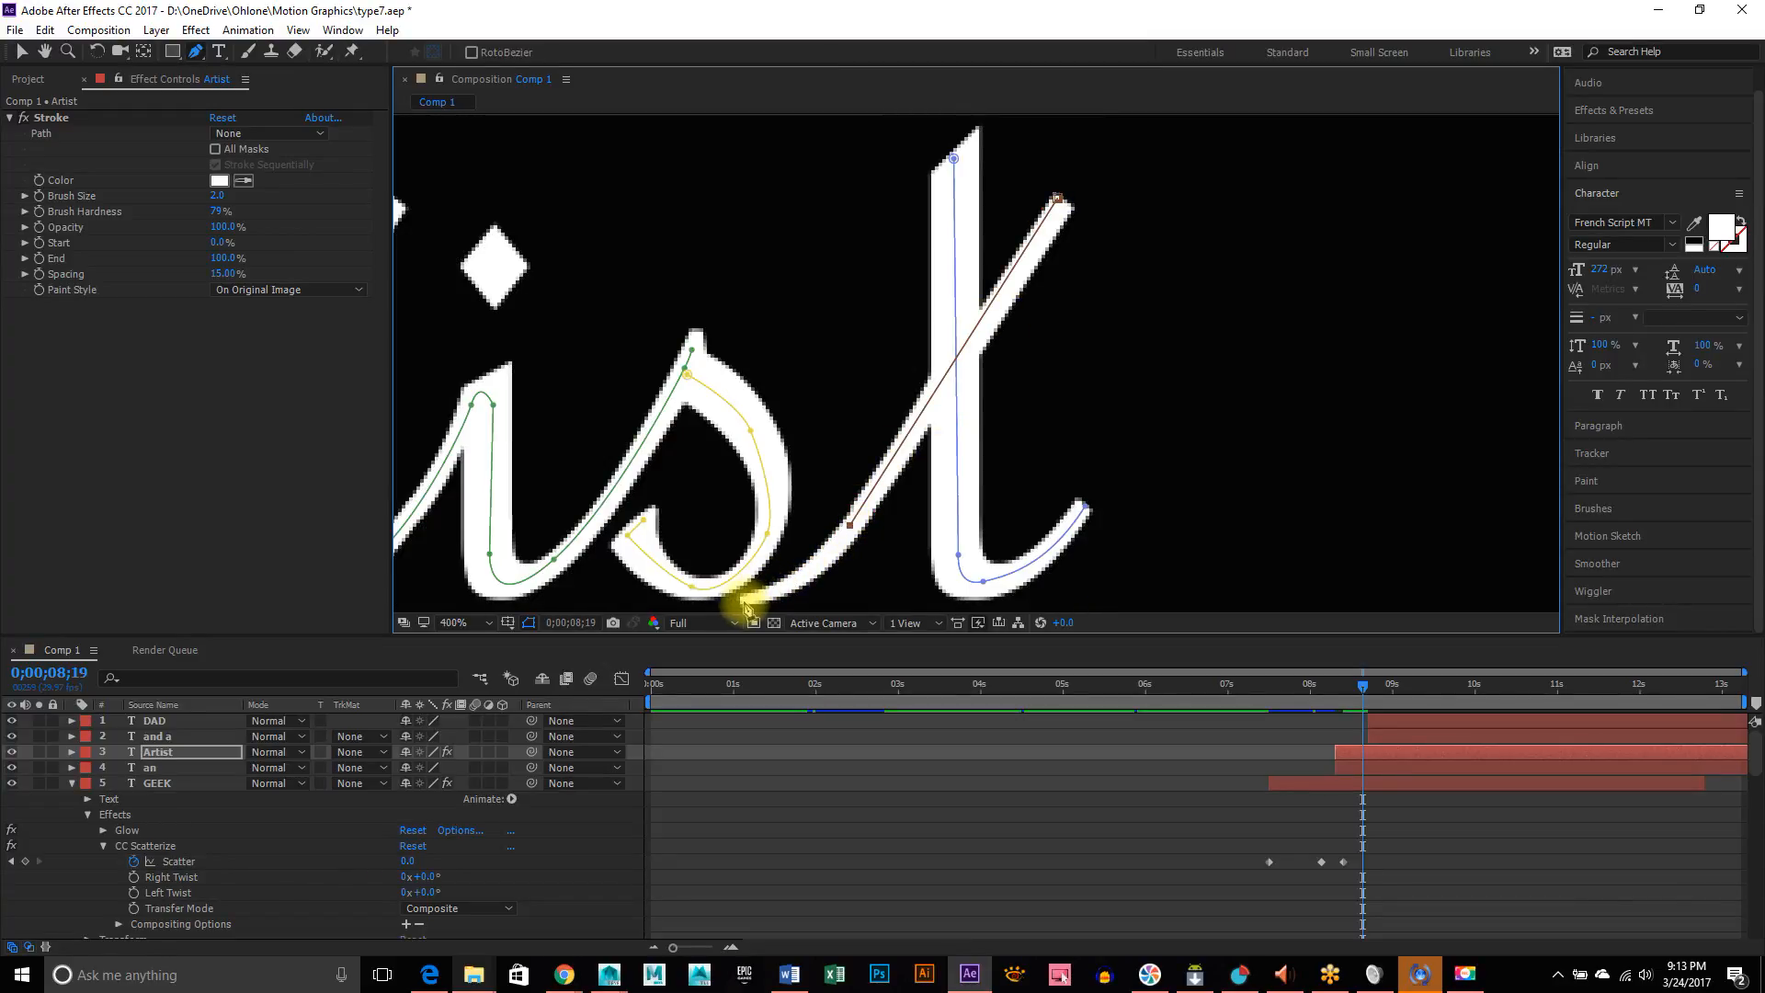
mouse_move(744, 600)
mouse_down()
mouse_move(678, 599)
mouse_move(663, 573)
mouse_up()
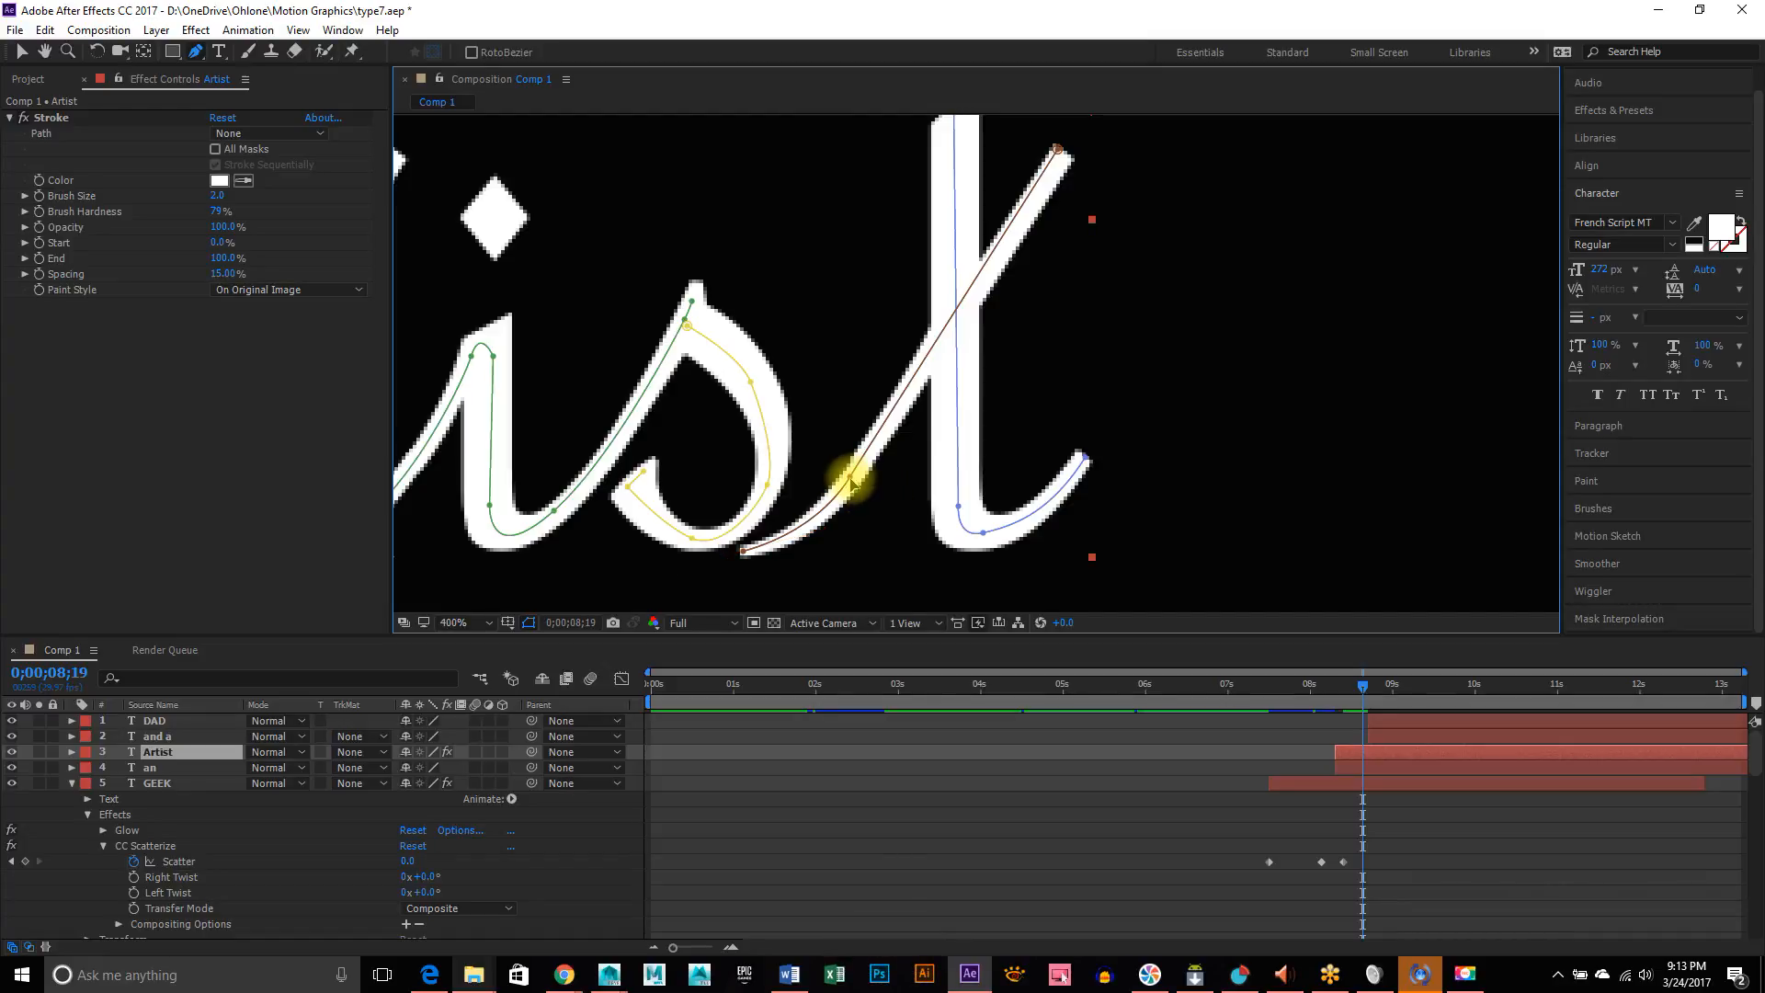
ctrl+click(851, 480)
Trace the i's diamond-shaped dot with a new four-point mask path, leaving the path open after undoing its closure
key(space)
drag(890, 363, 1194, 405)
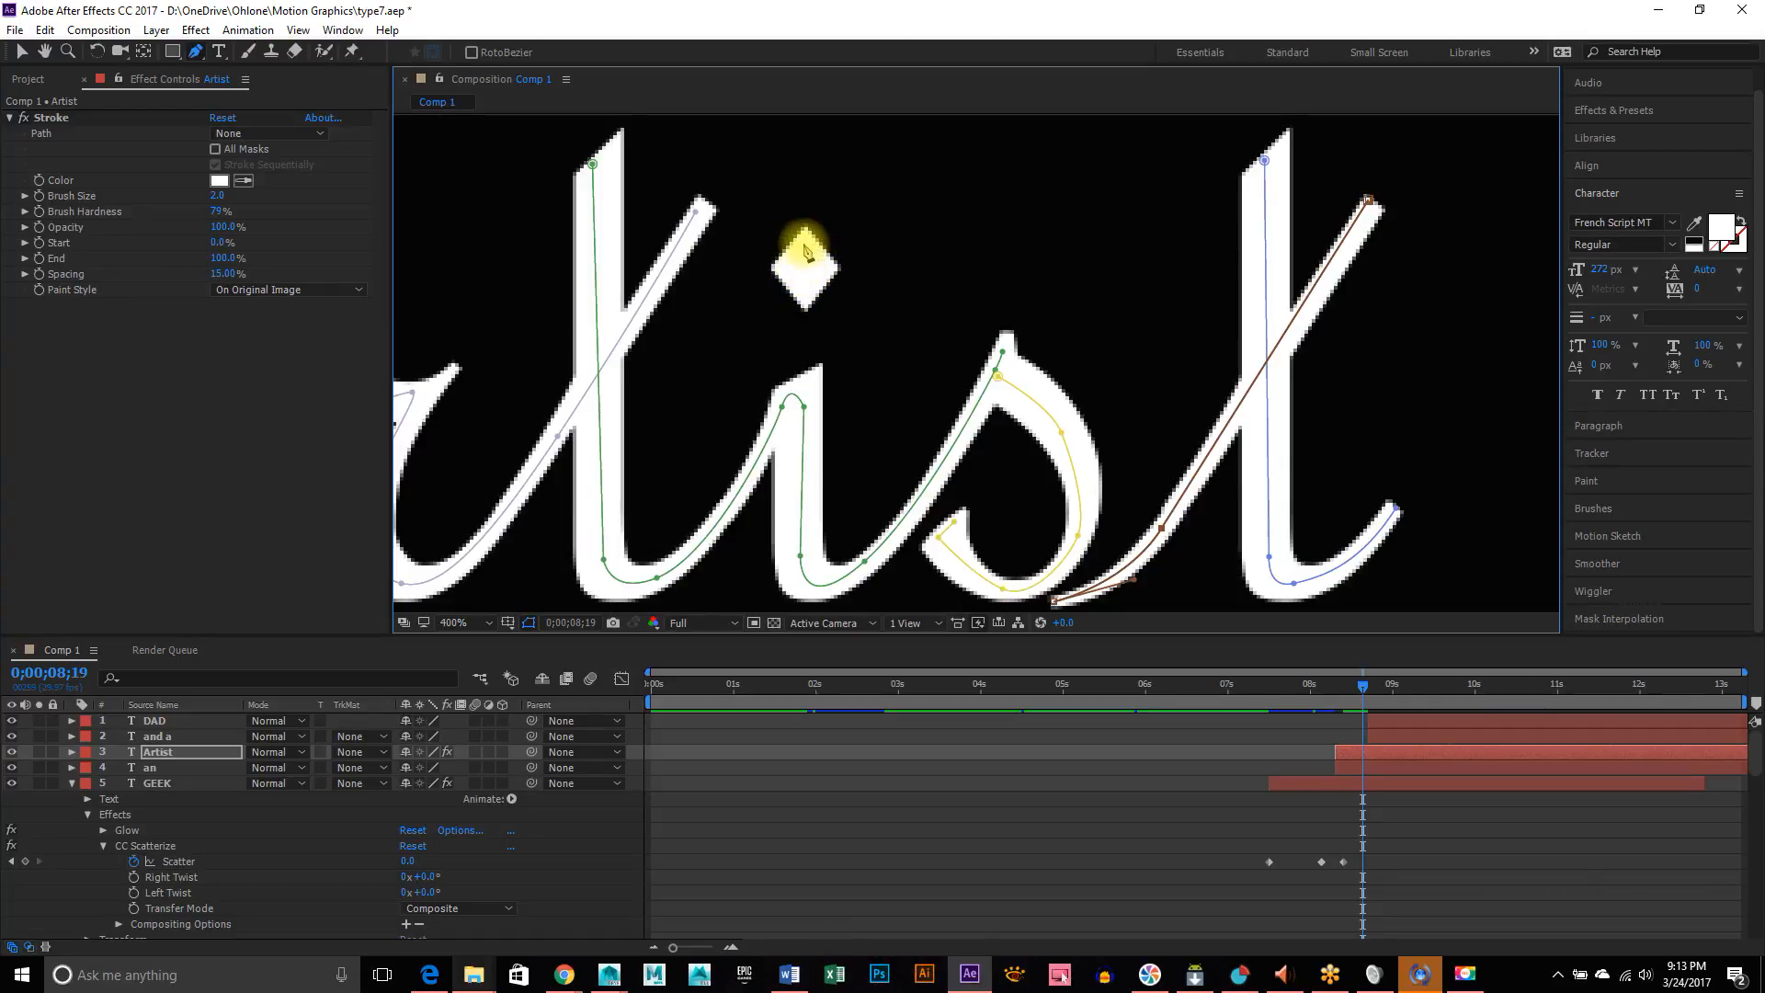
click(803, 243)
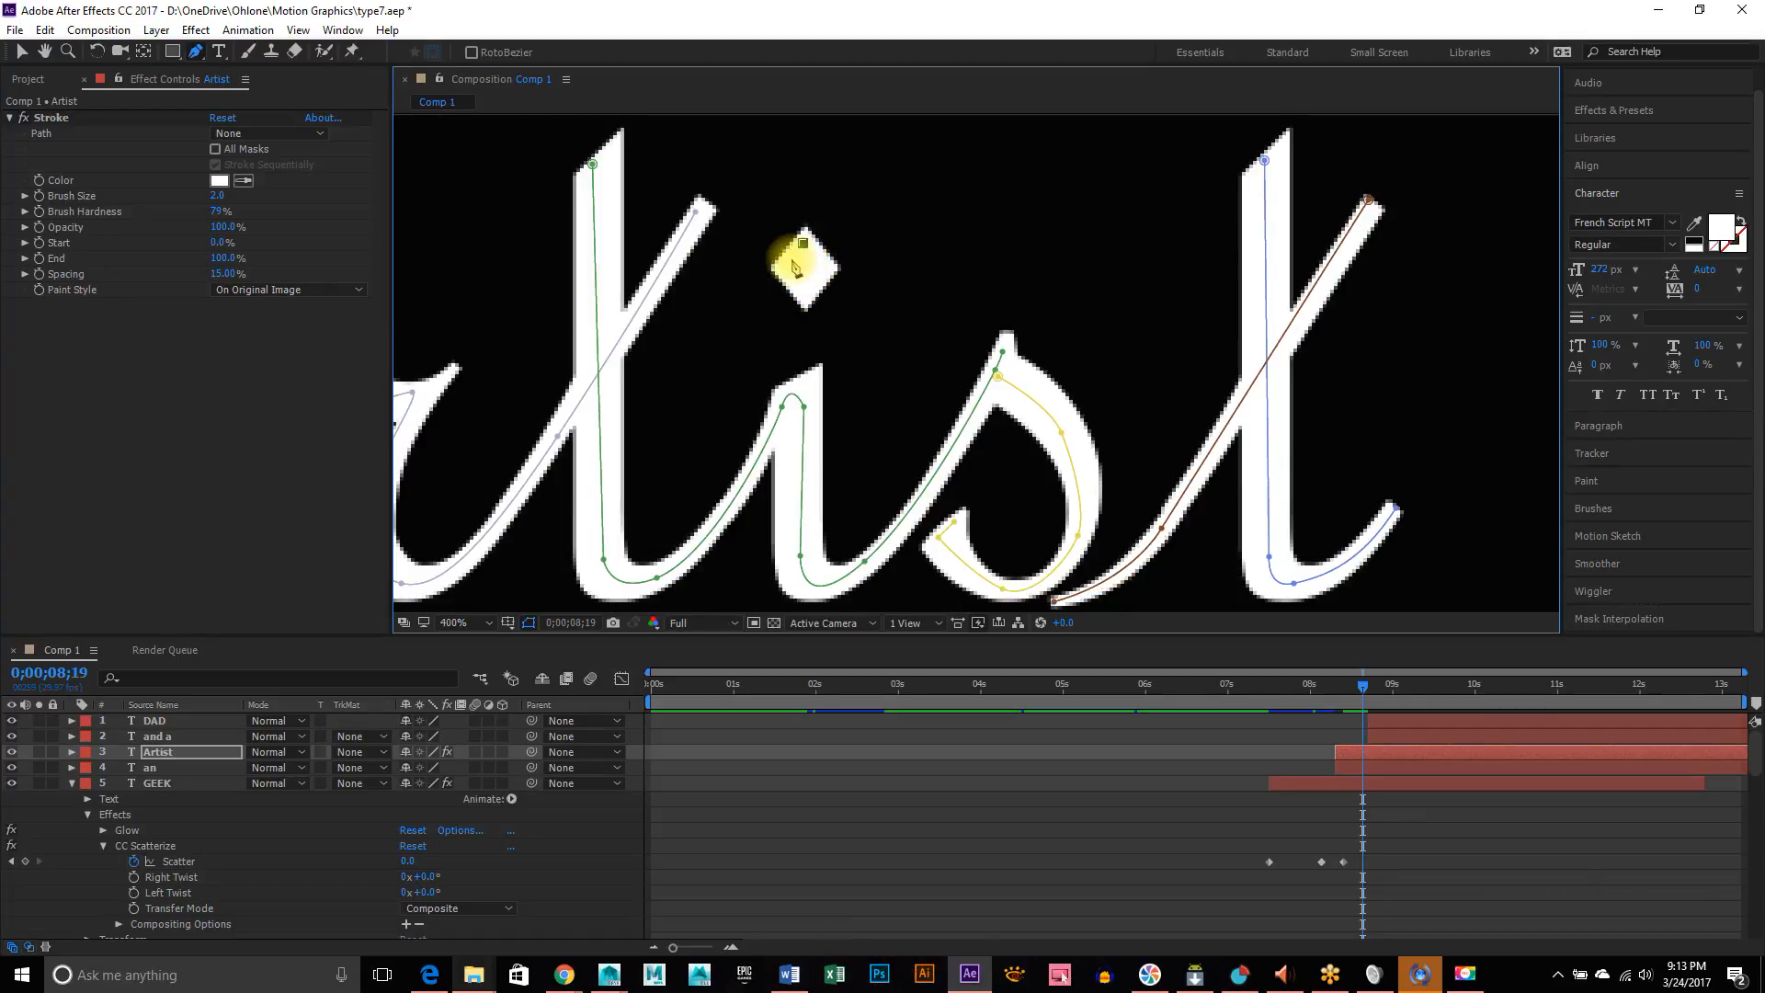
click(789, 262)
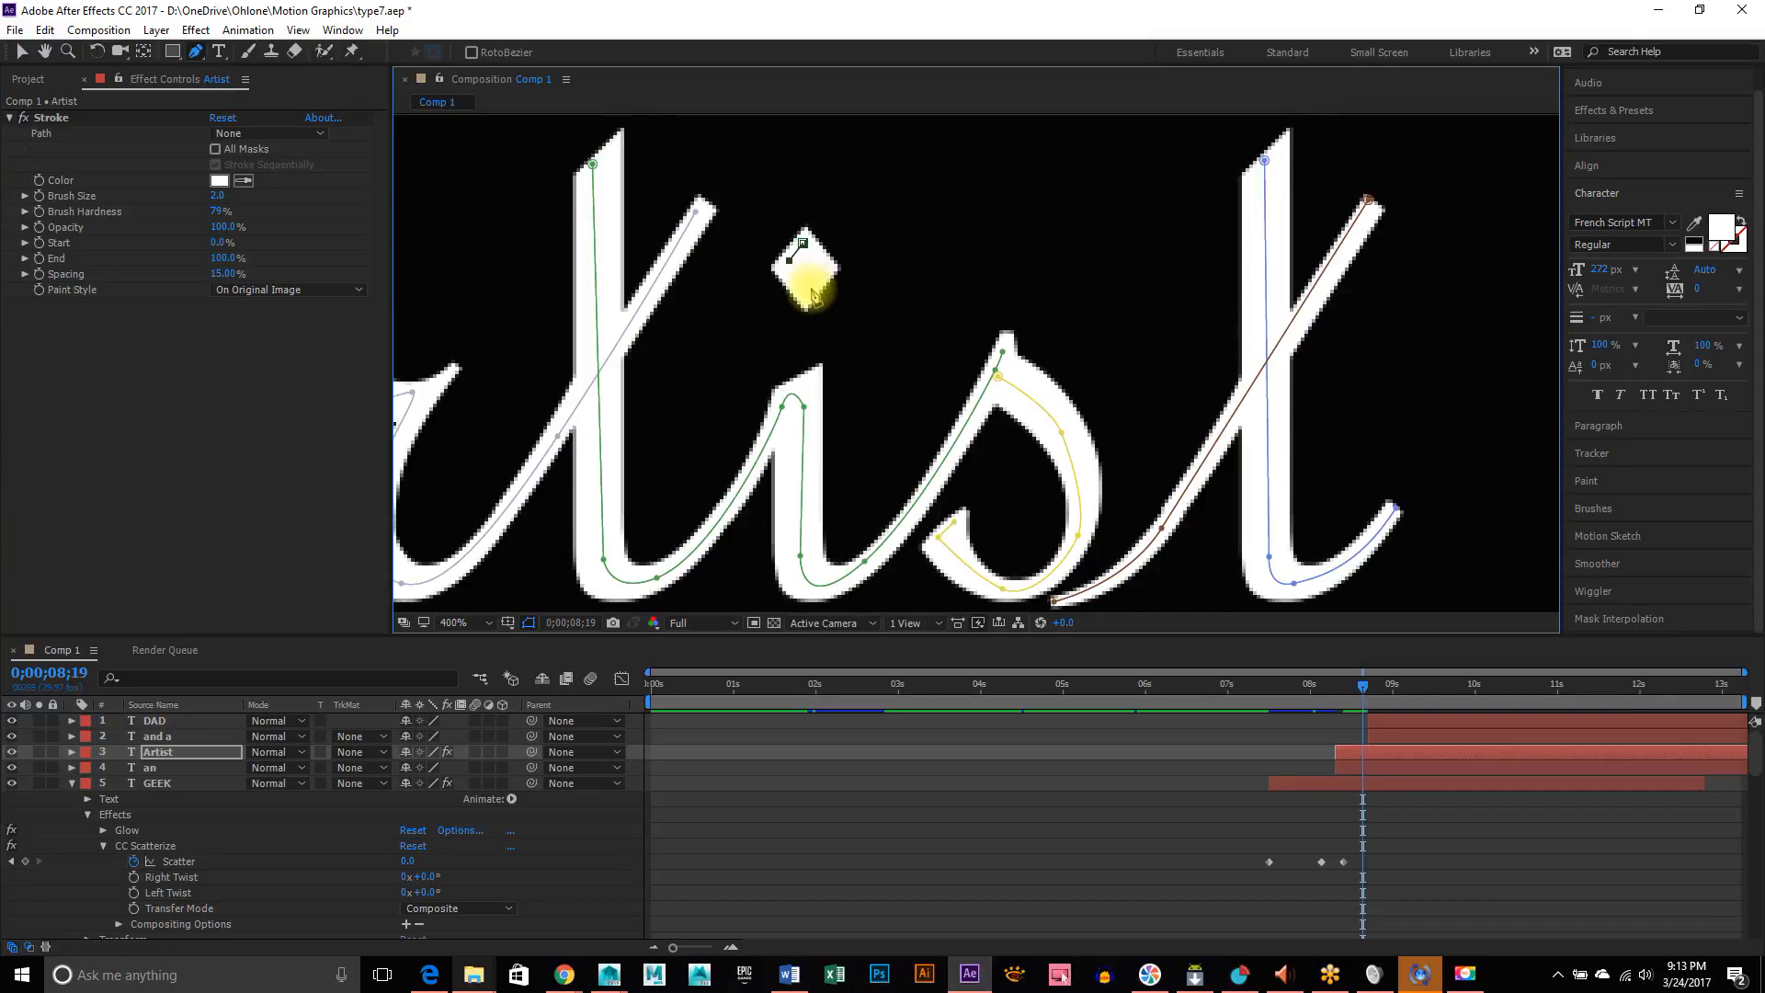
click(802, 293)
click(821, 270)
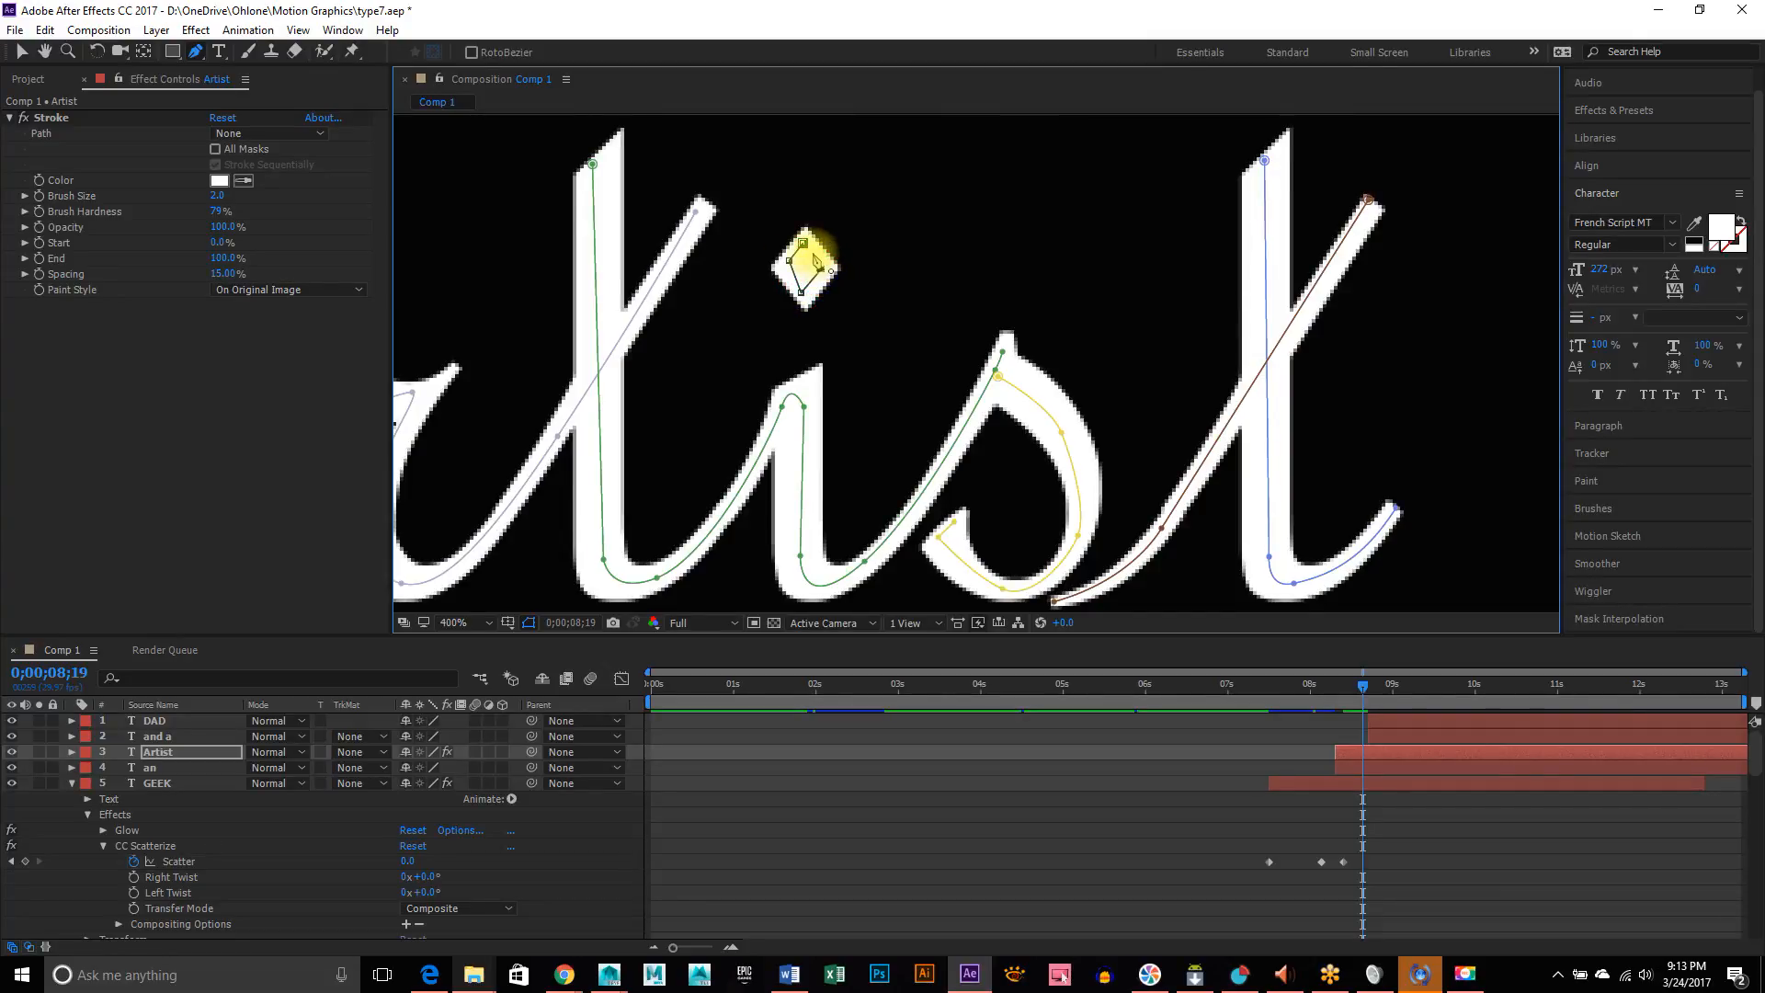
click(805, 244)
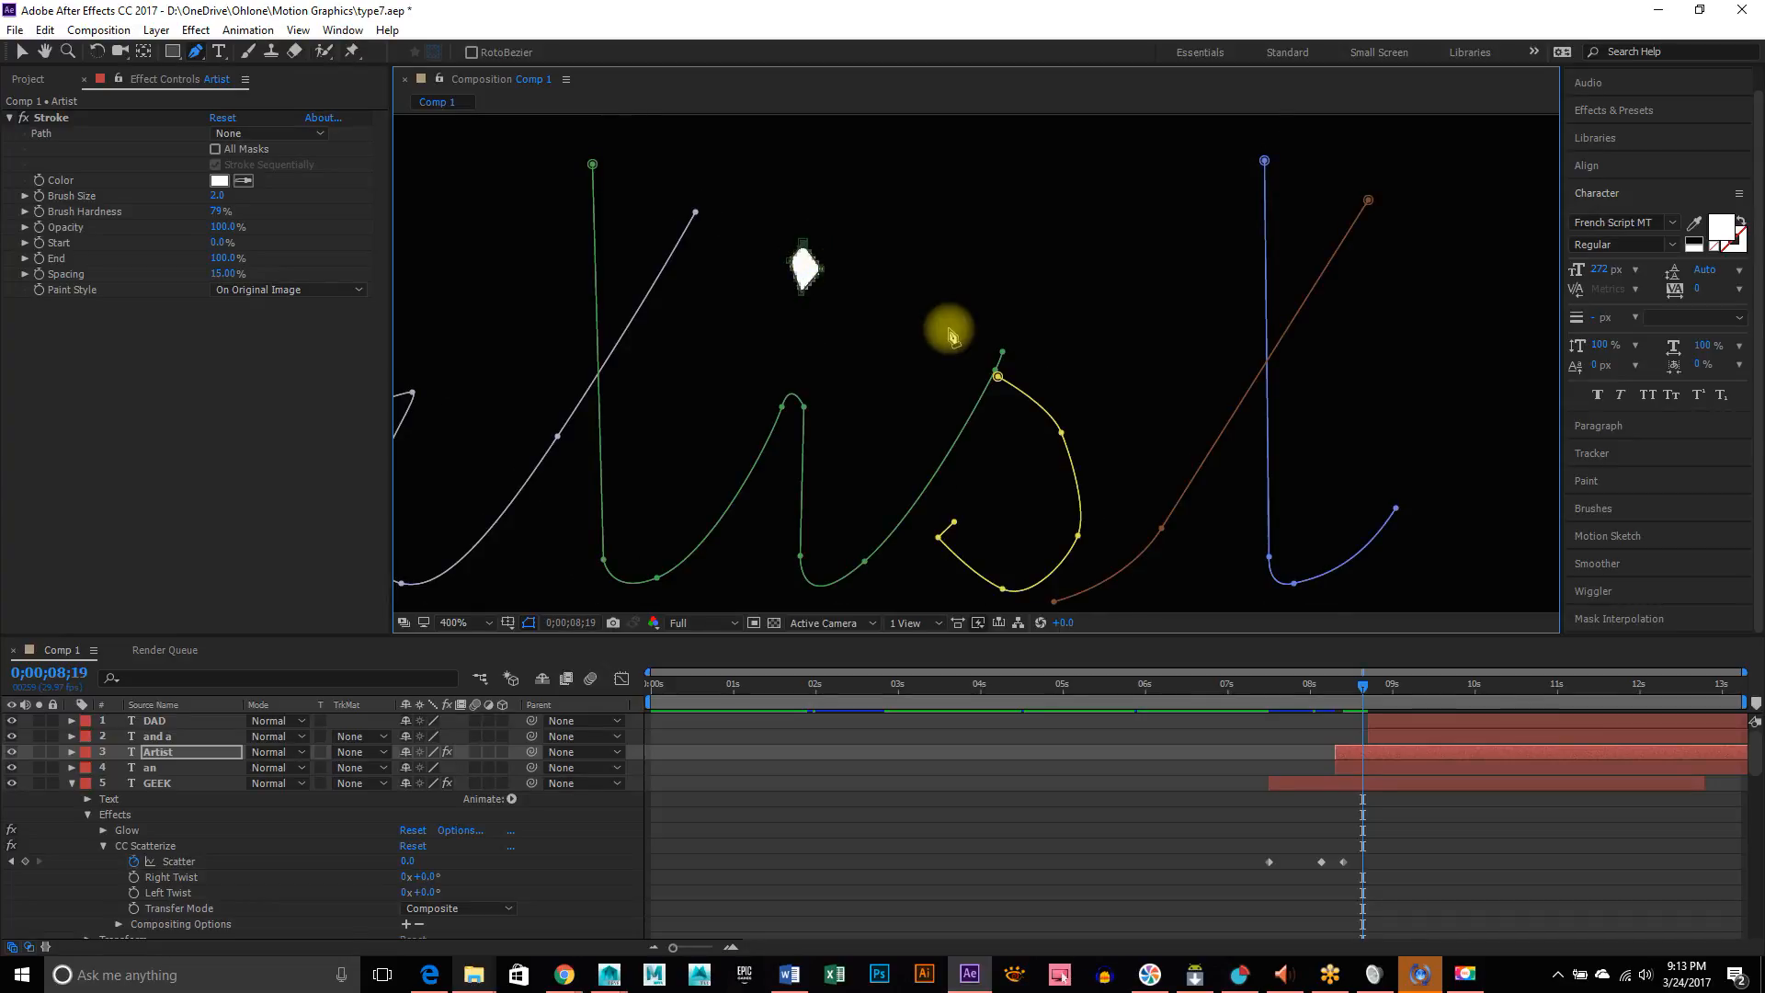
key(ctrl+z)
click(821, 270)
ctrl+click(869, 246)
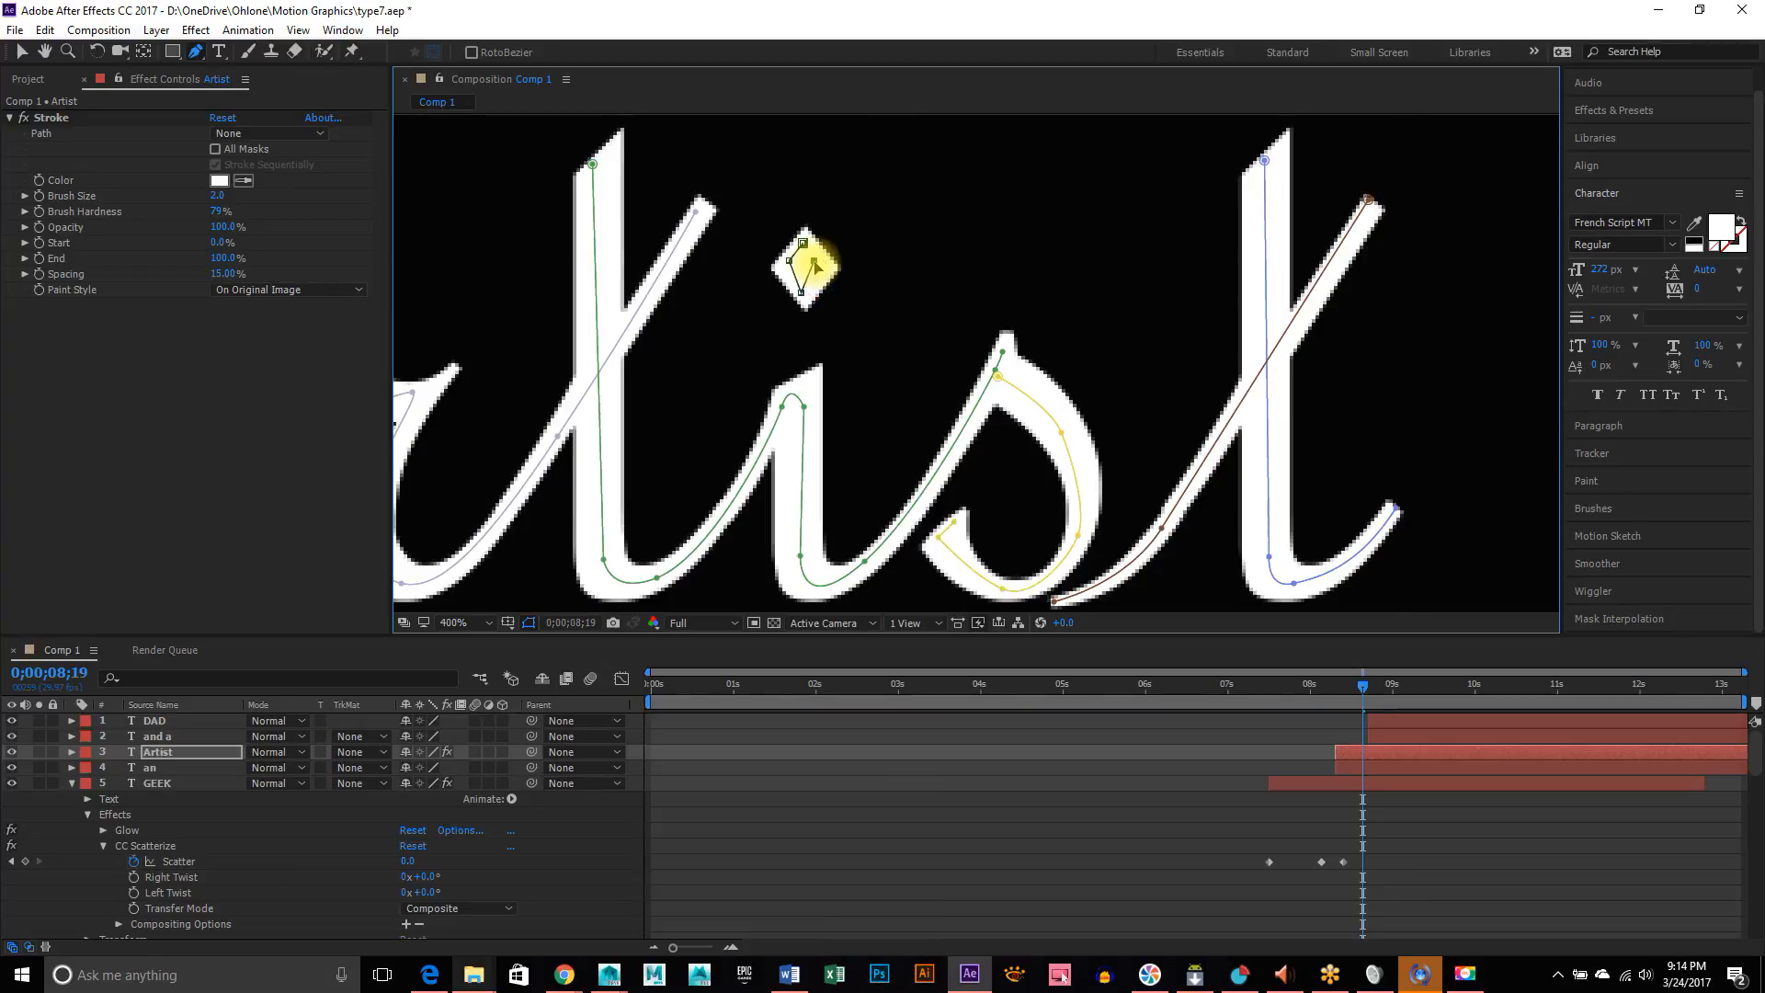
Select the Artist text layer and make its Stroke effect use All Masks with Stroke Sequentially on
key(slash)
drag(598, 352, 717, 378)
scroll(944, 419, up, 1)
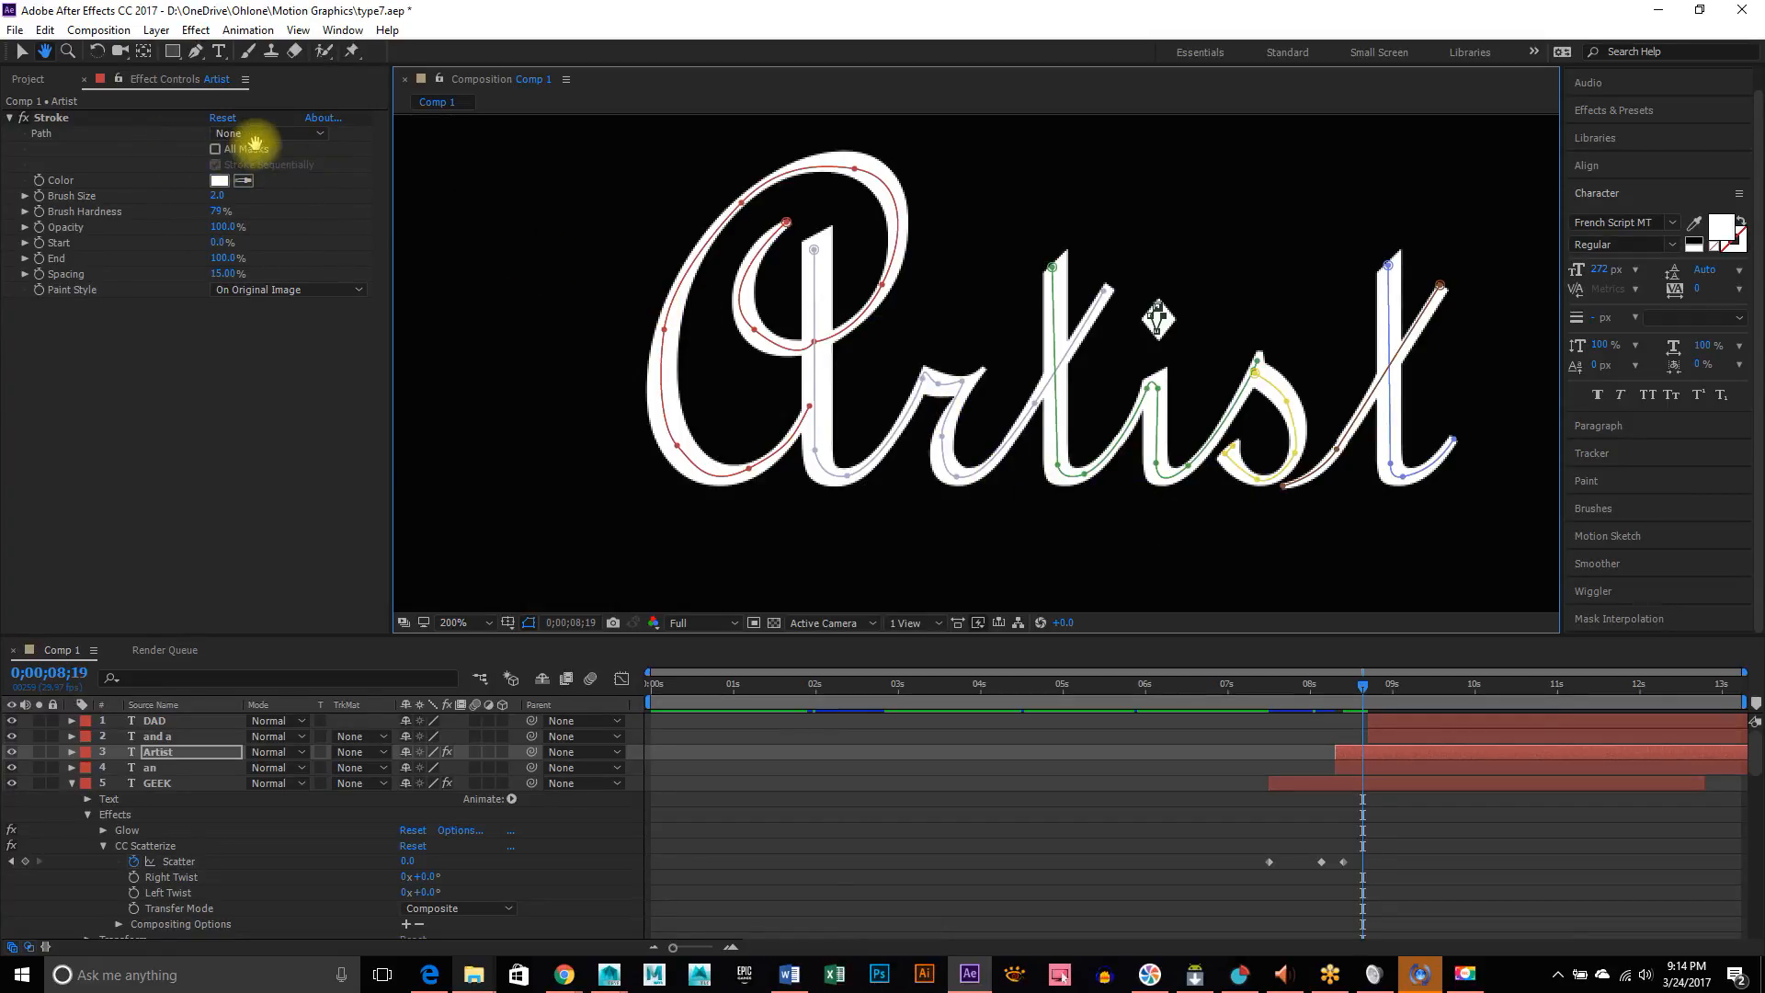
click(216, 149)
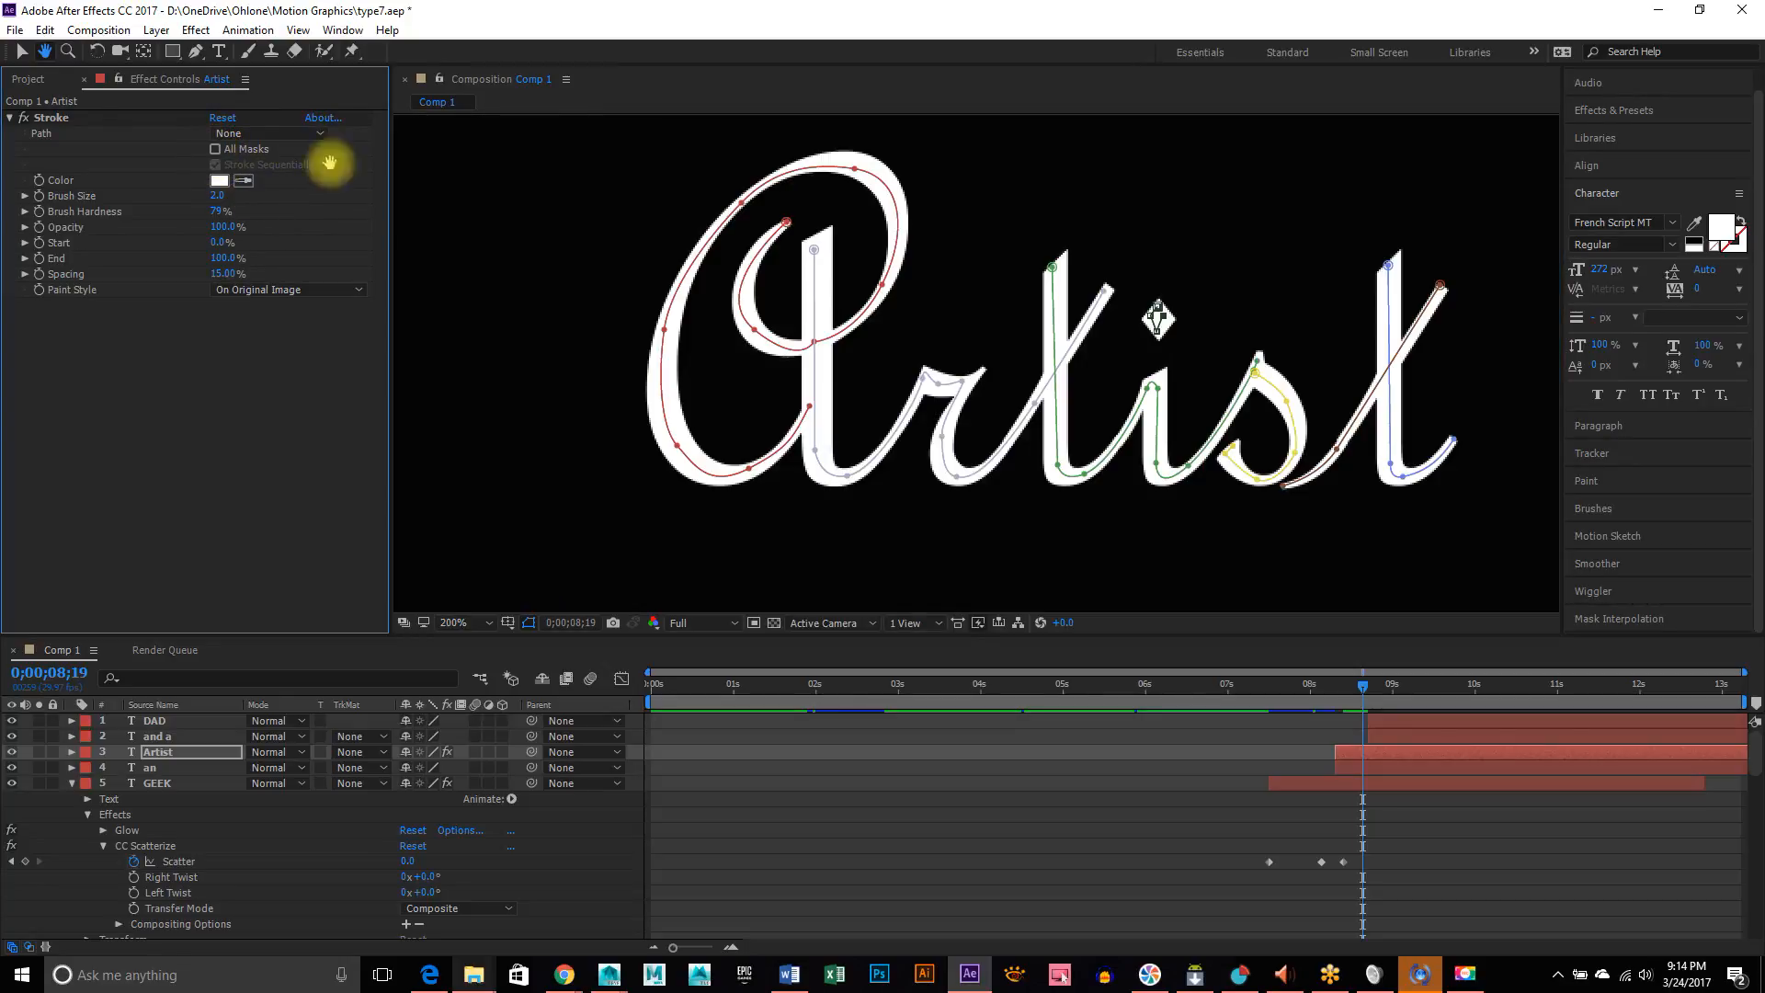
click(18, 52)
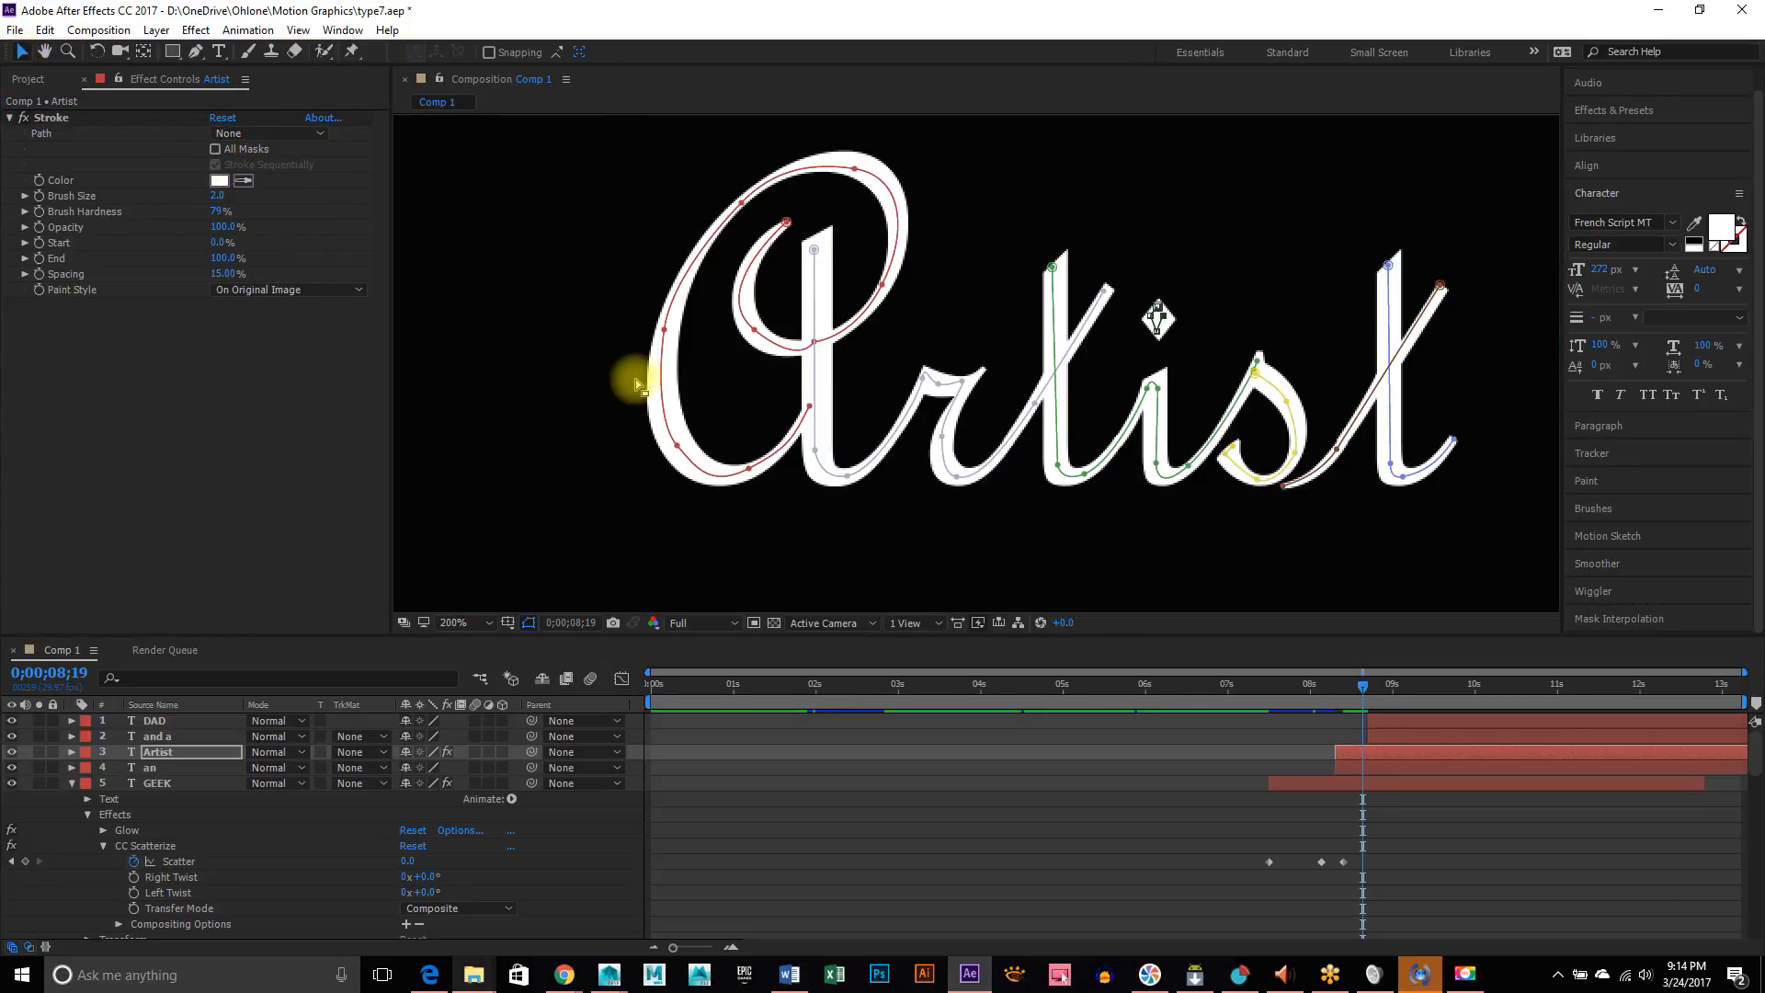
click(674, 402)
click(674, 403)
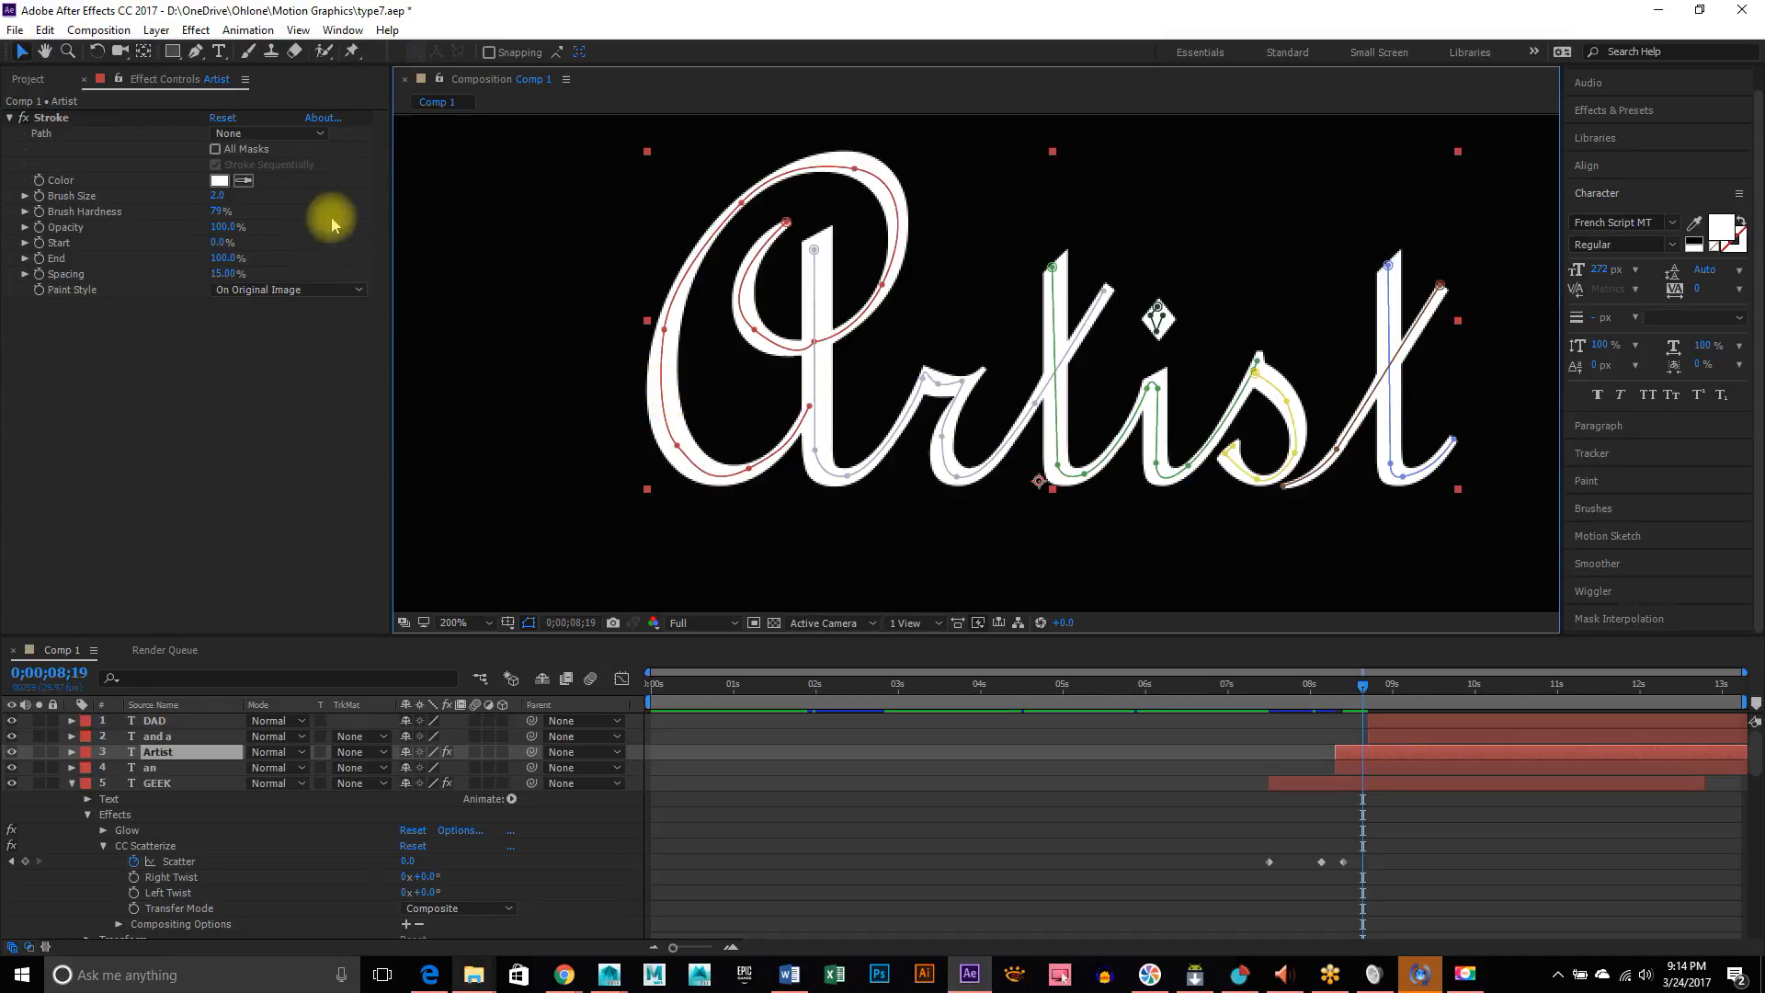
click(215, 149)
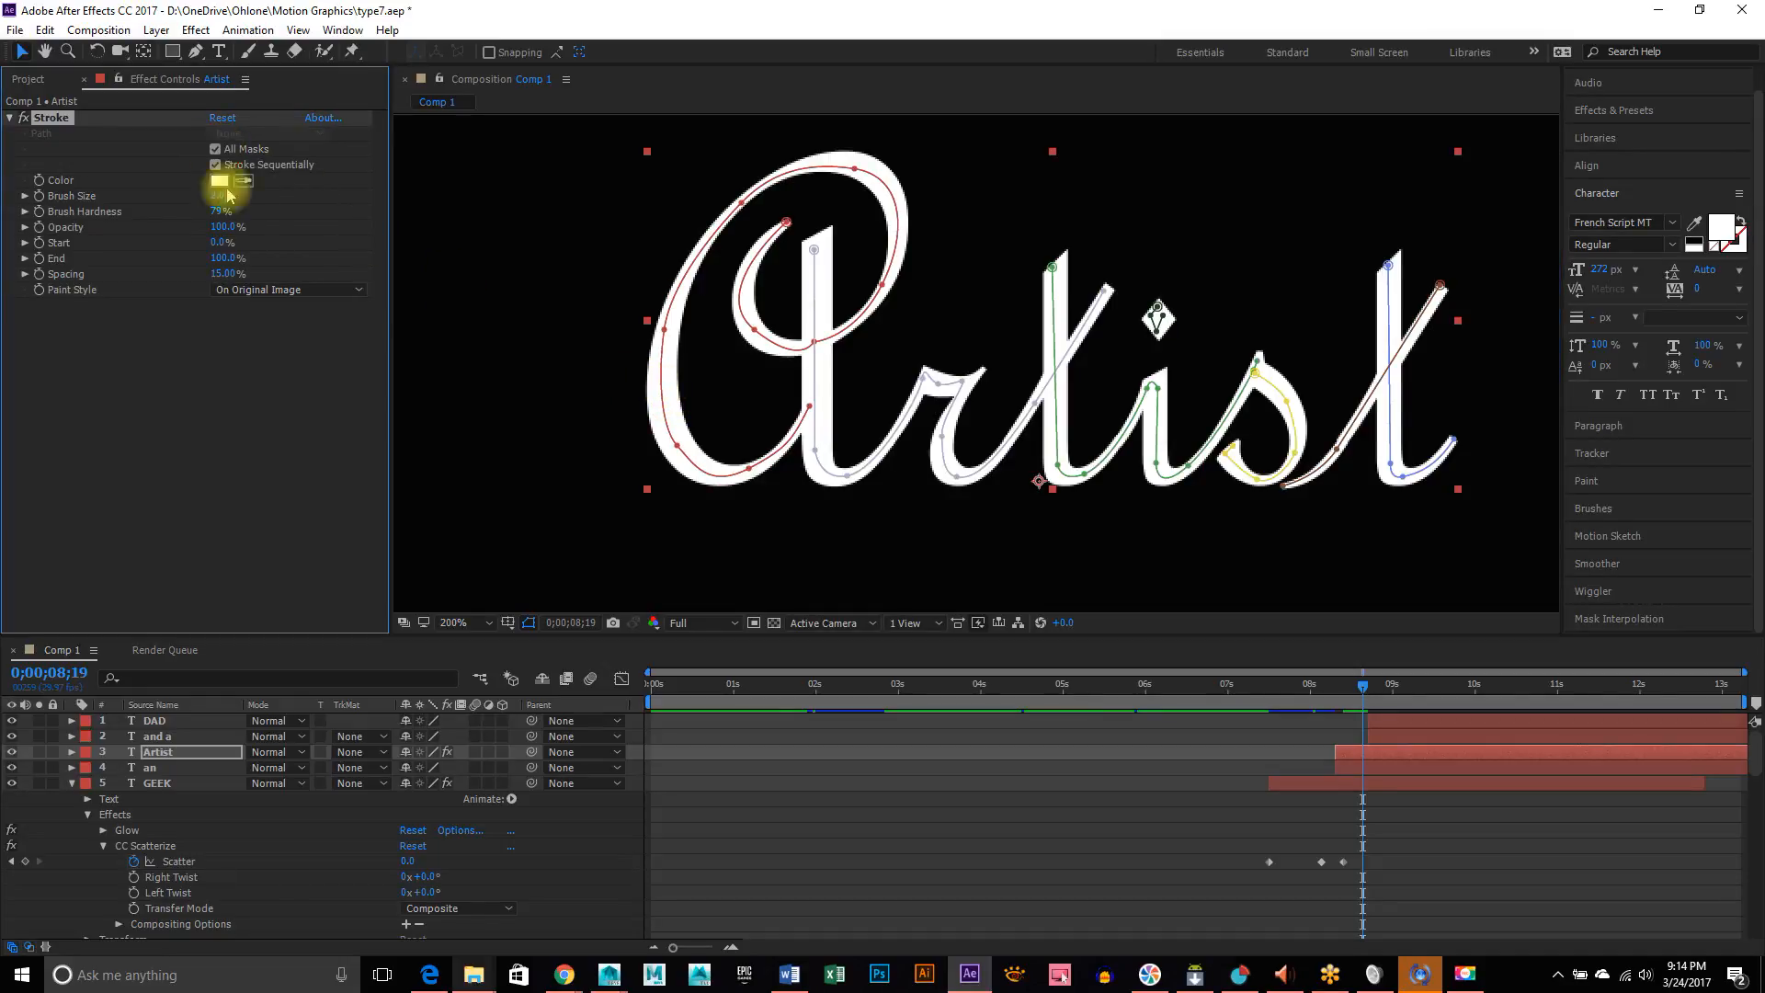
click(215, 164)
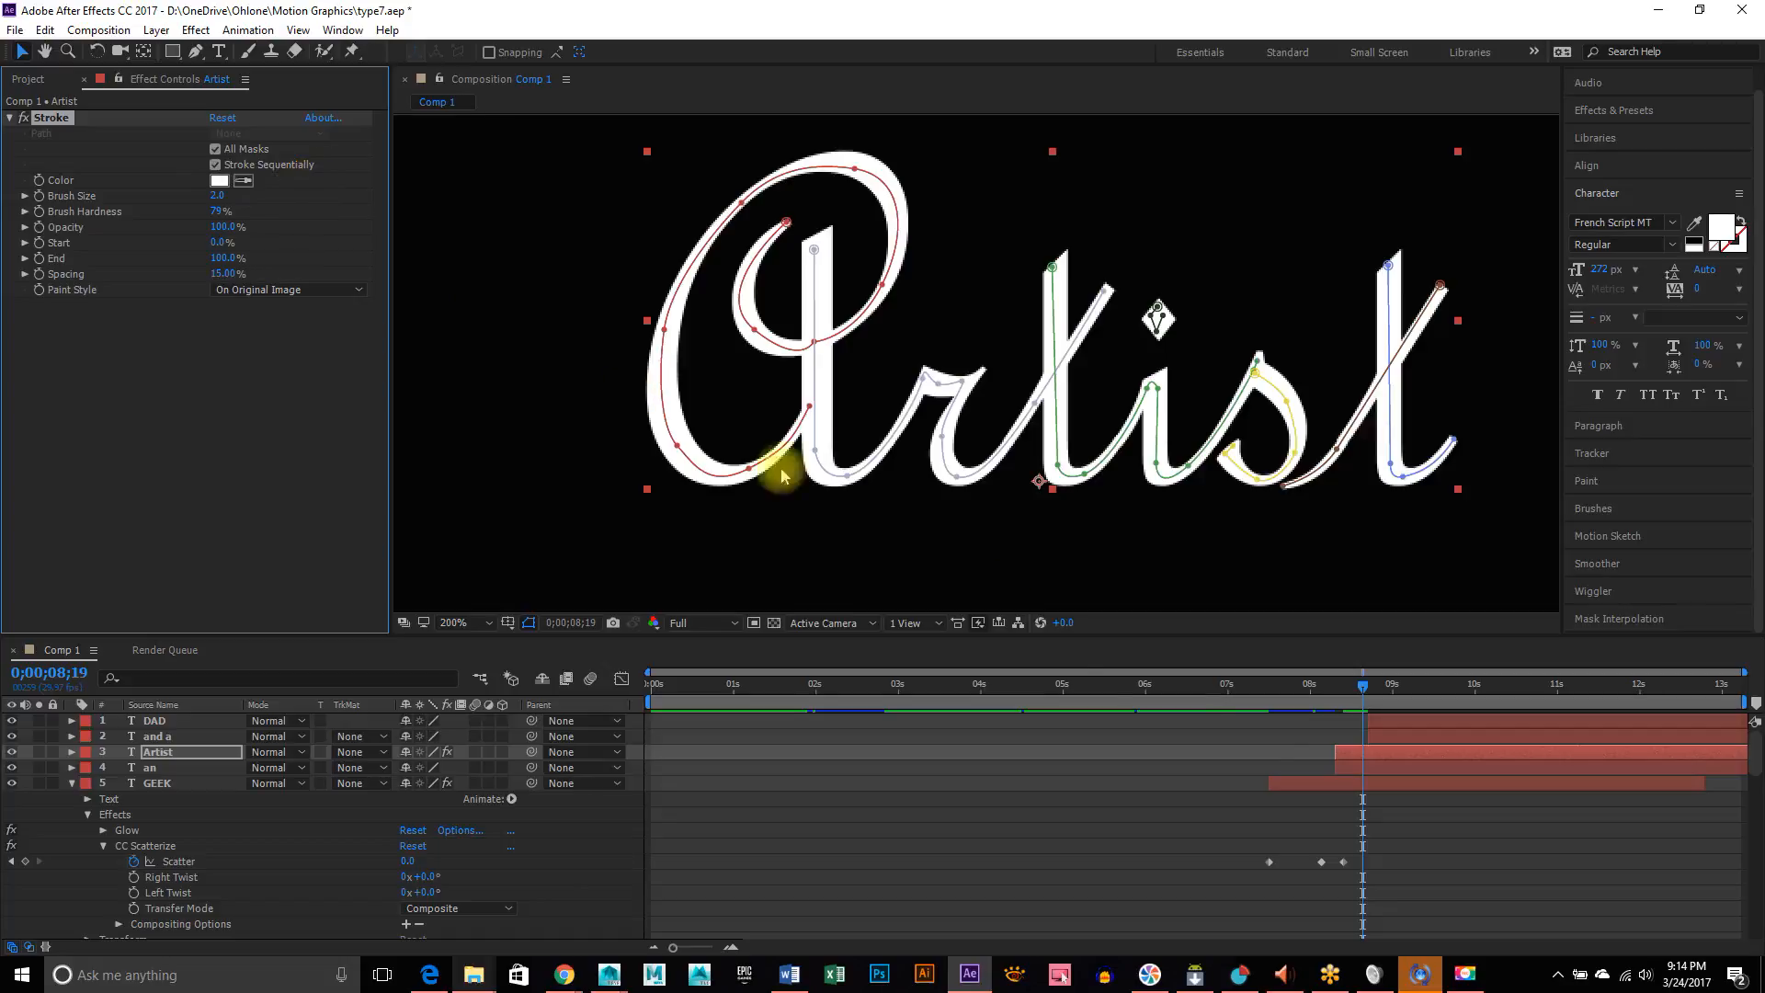
Increase the Stroke effect's brush size to about 10 so it covers most of the lettering
mouse_move(1359, 689)
mouse_down()
mouse_move(1321, 685)
mouse_move(1366, 696)
mouse_up()
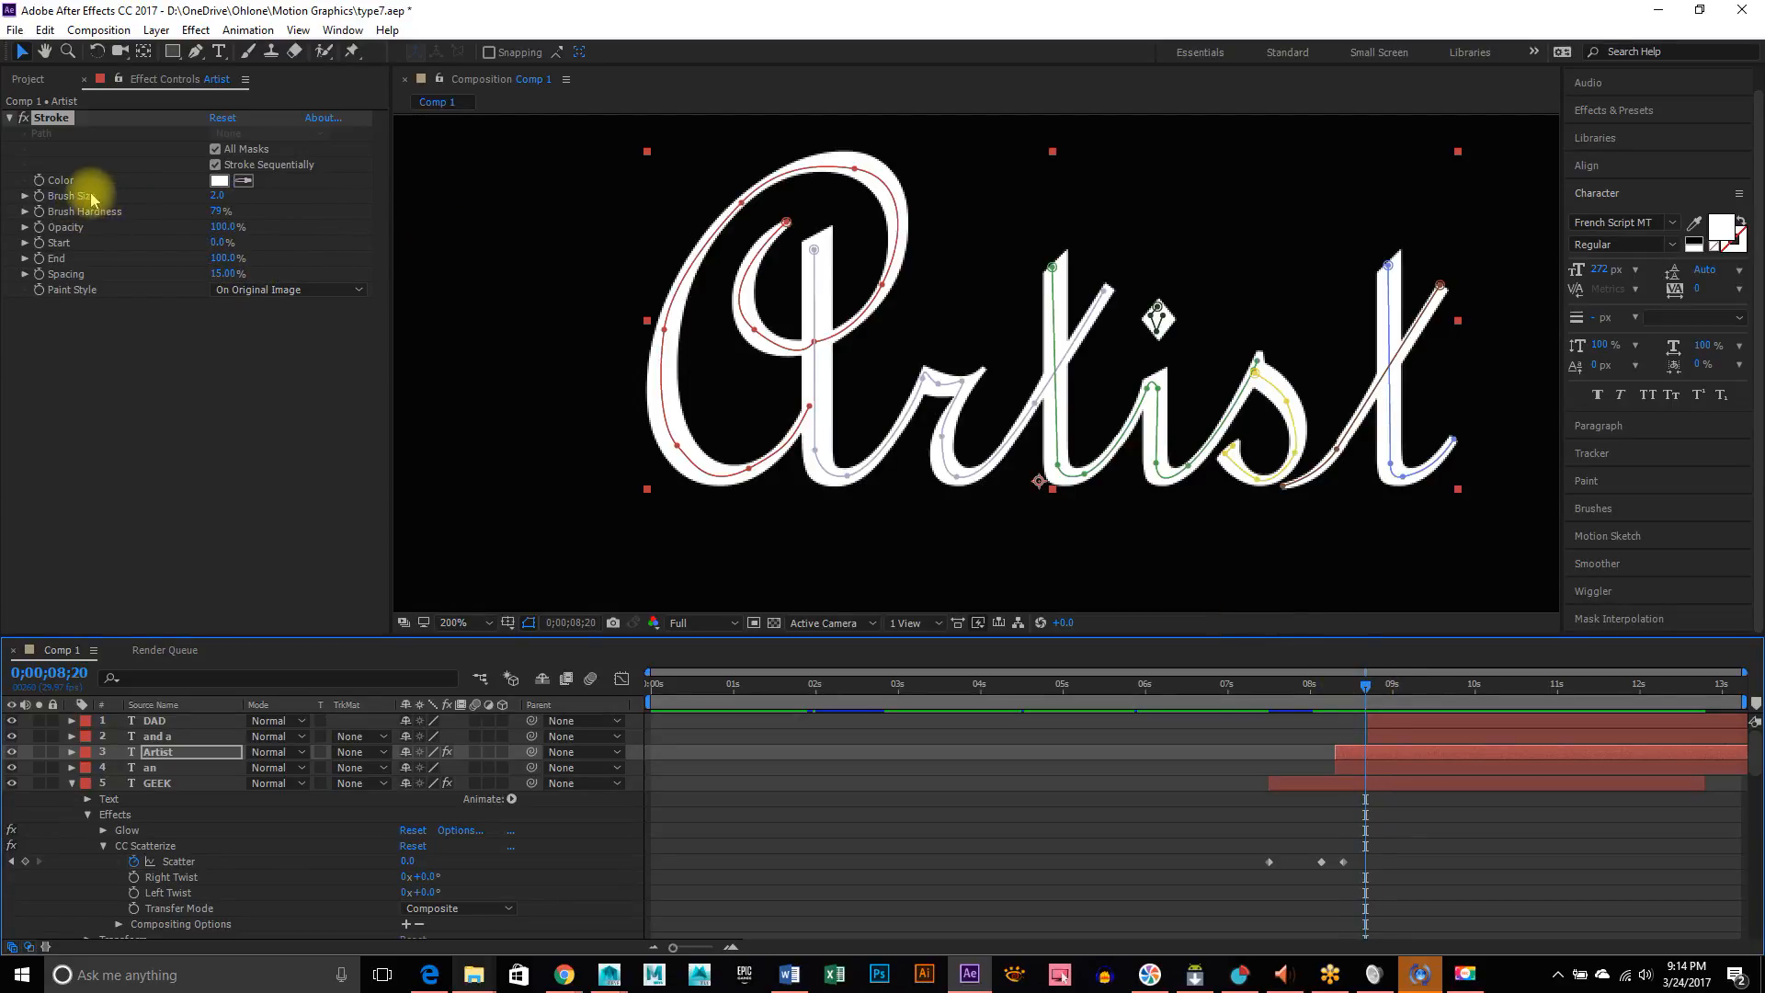
mouse_move(217, 195)
mouse_down()
mouse_move(296, 196)
mouse_move(236, 188)
mouse_move(280, 174)
mouse_move(300, 189)
mouse_up()
mouse_move(275, 188)
mouse_down()
mouse_move(245, 174)
mouse_move(285, 187)
mouse_up()
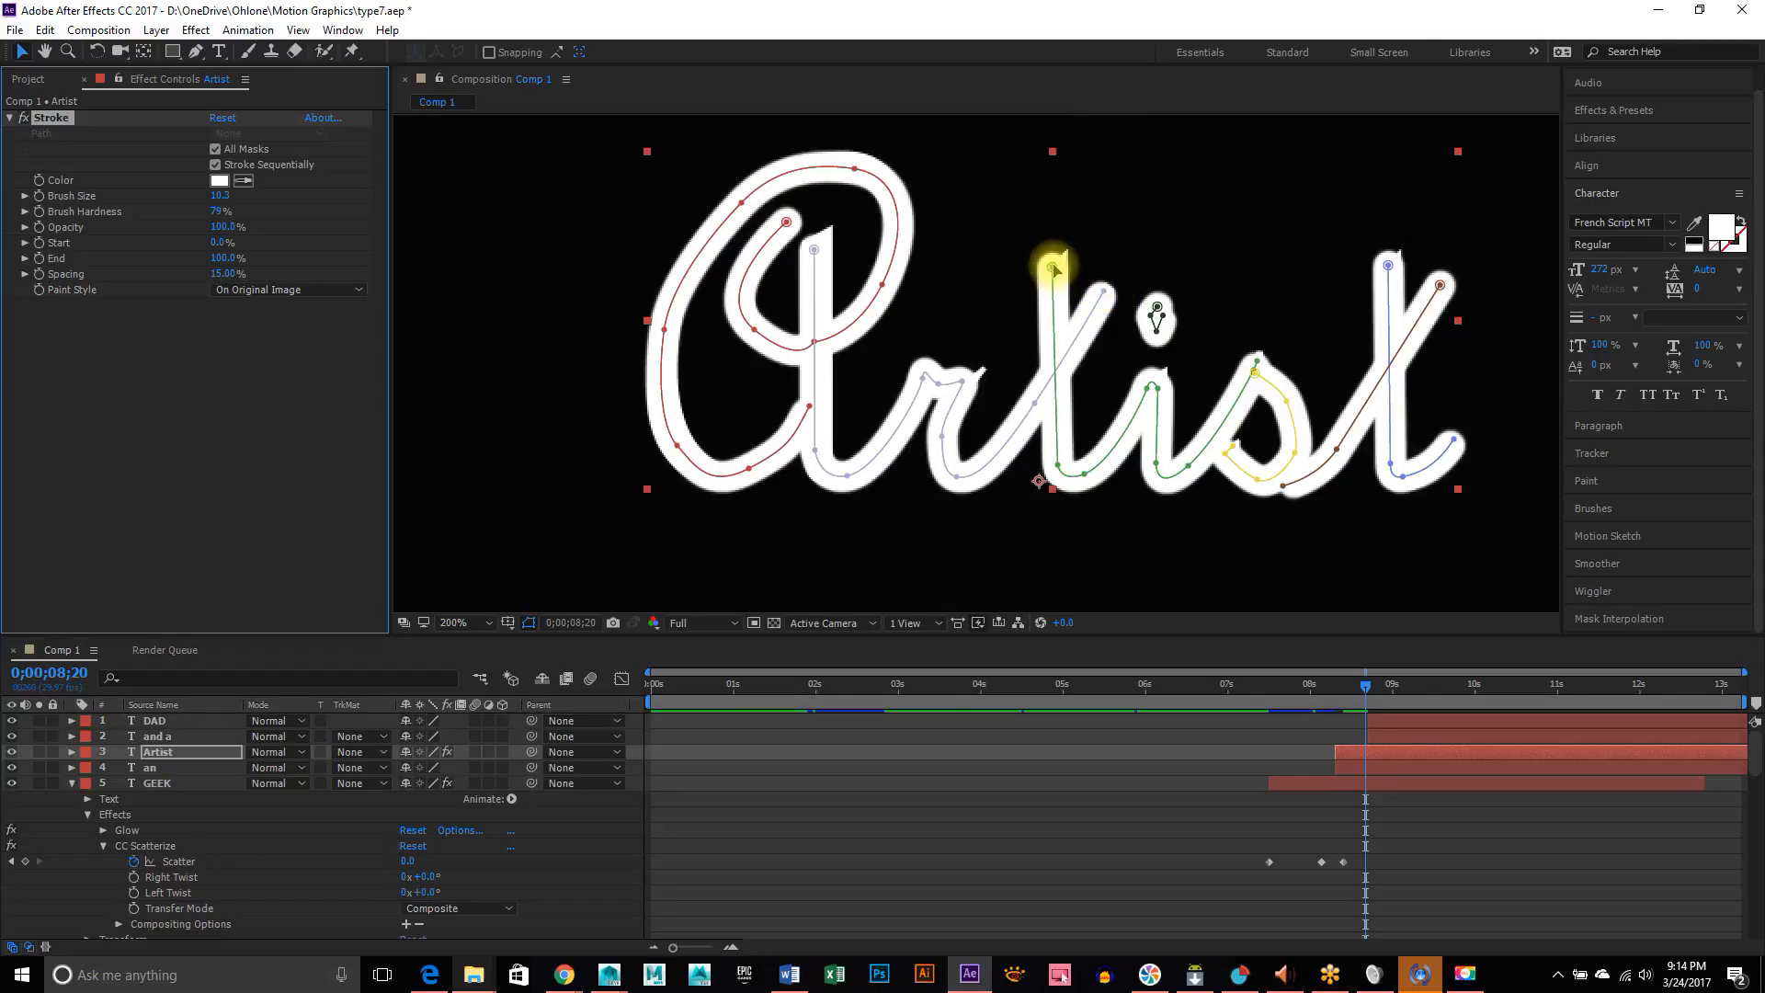
Move the mask points at both t tops and the r's shoulder to cover the exposed tips, and set the brush size to 11.2
drag(1053, 267, 1060, 266)
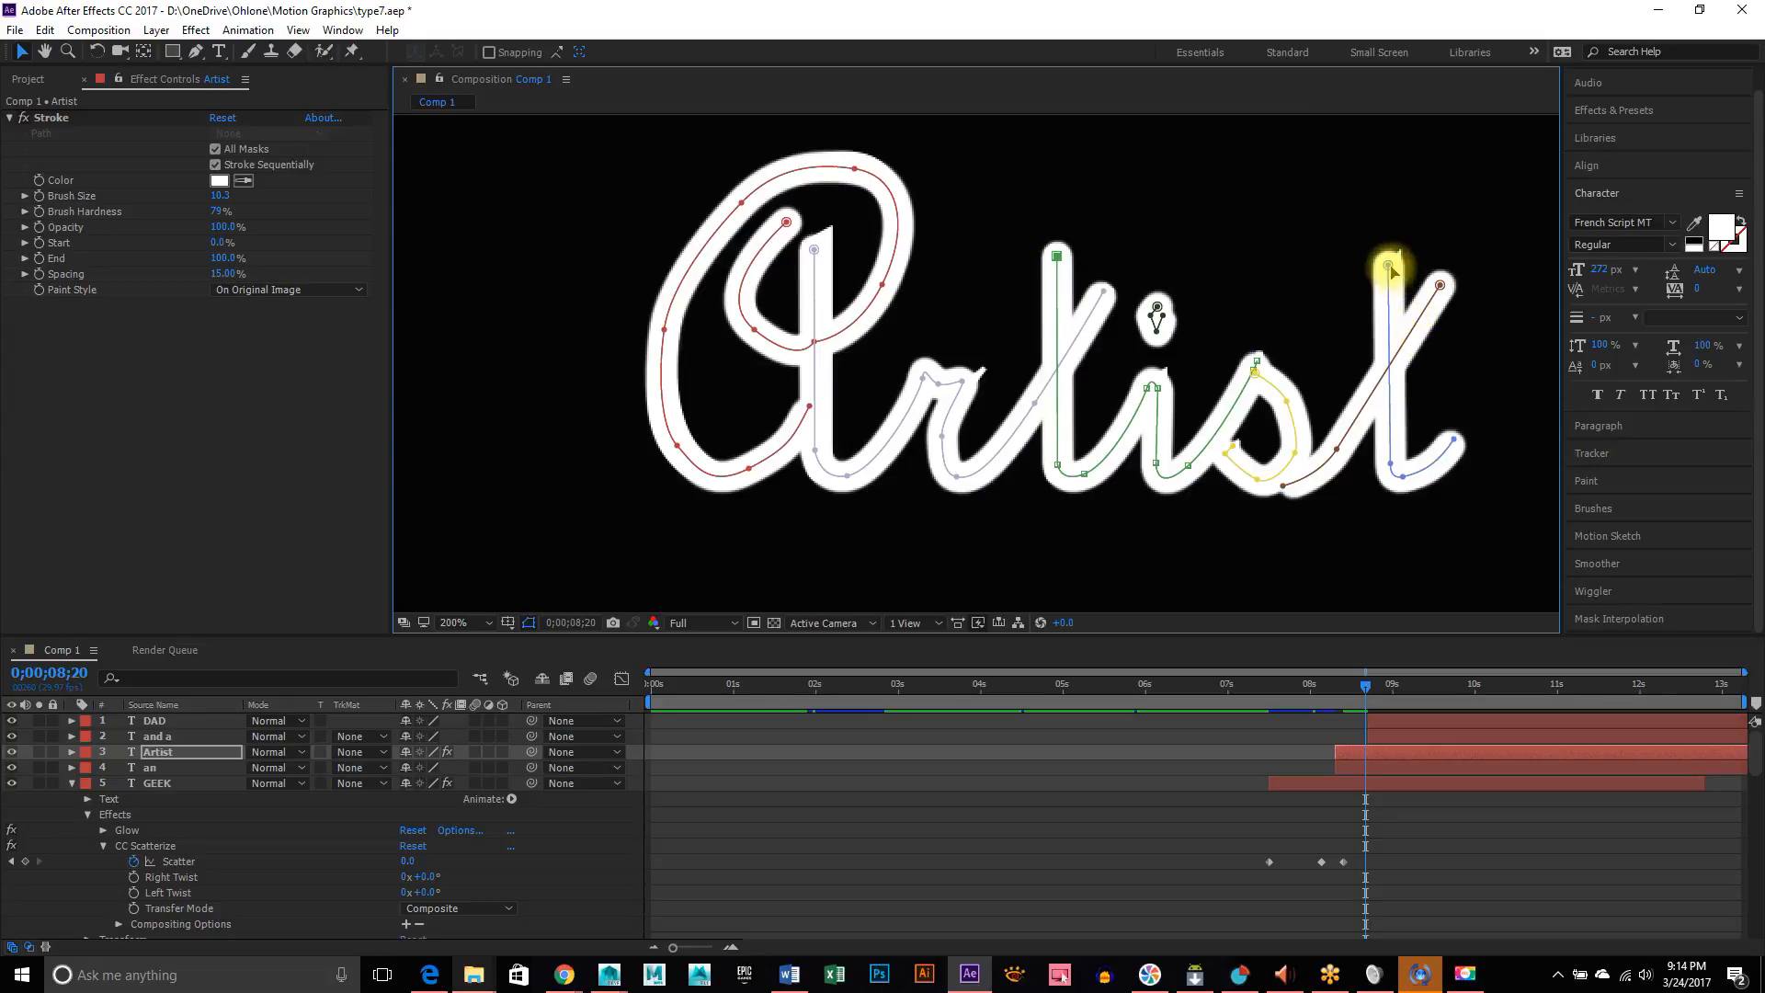
drag(1388, 264, 1392, 257)
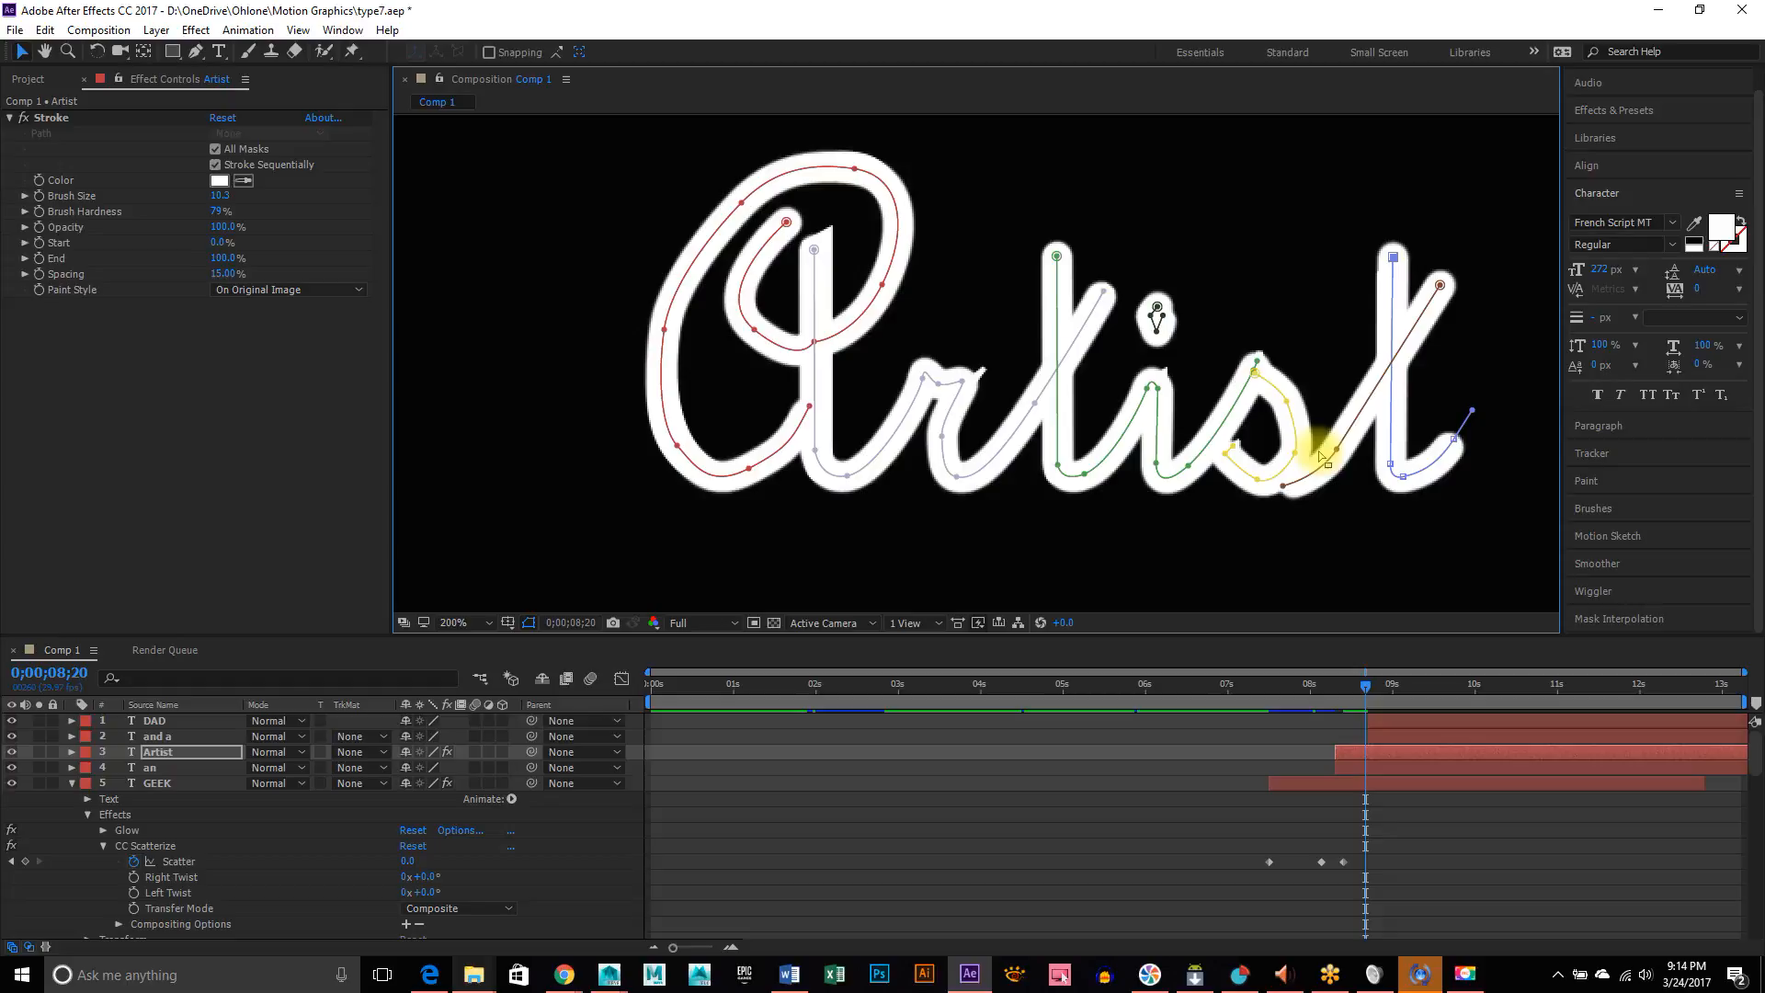
click(964, 386)
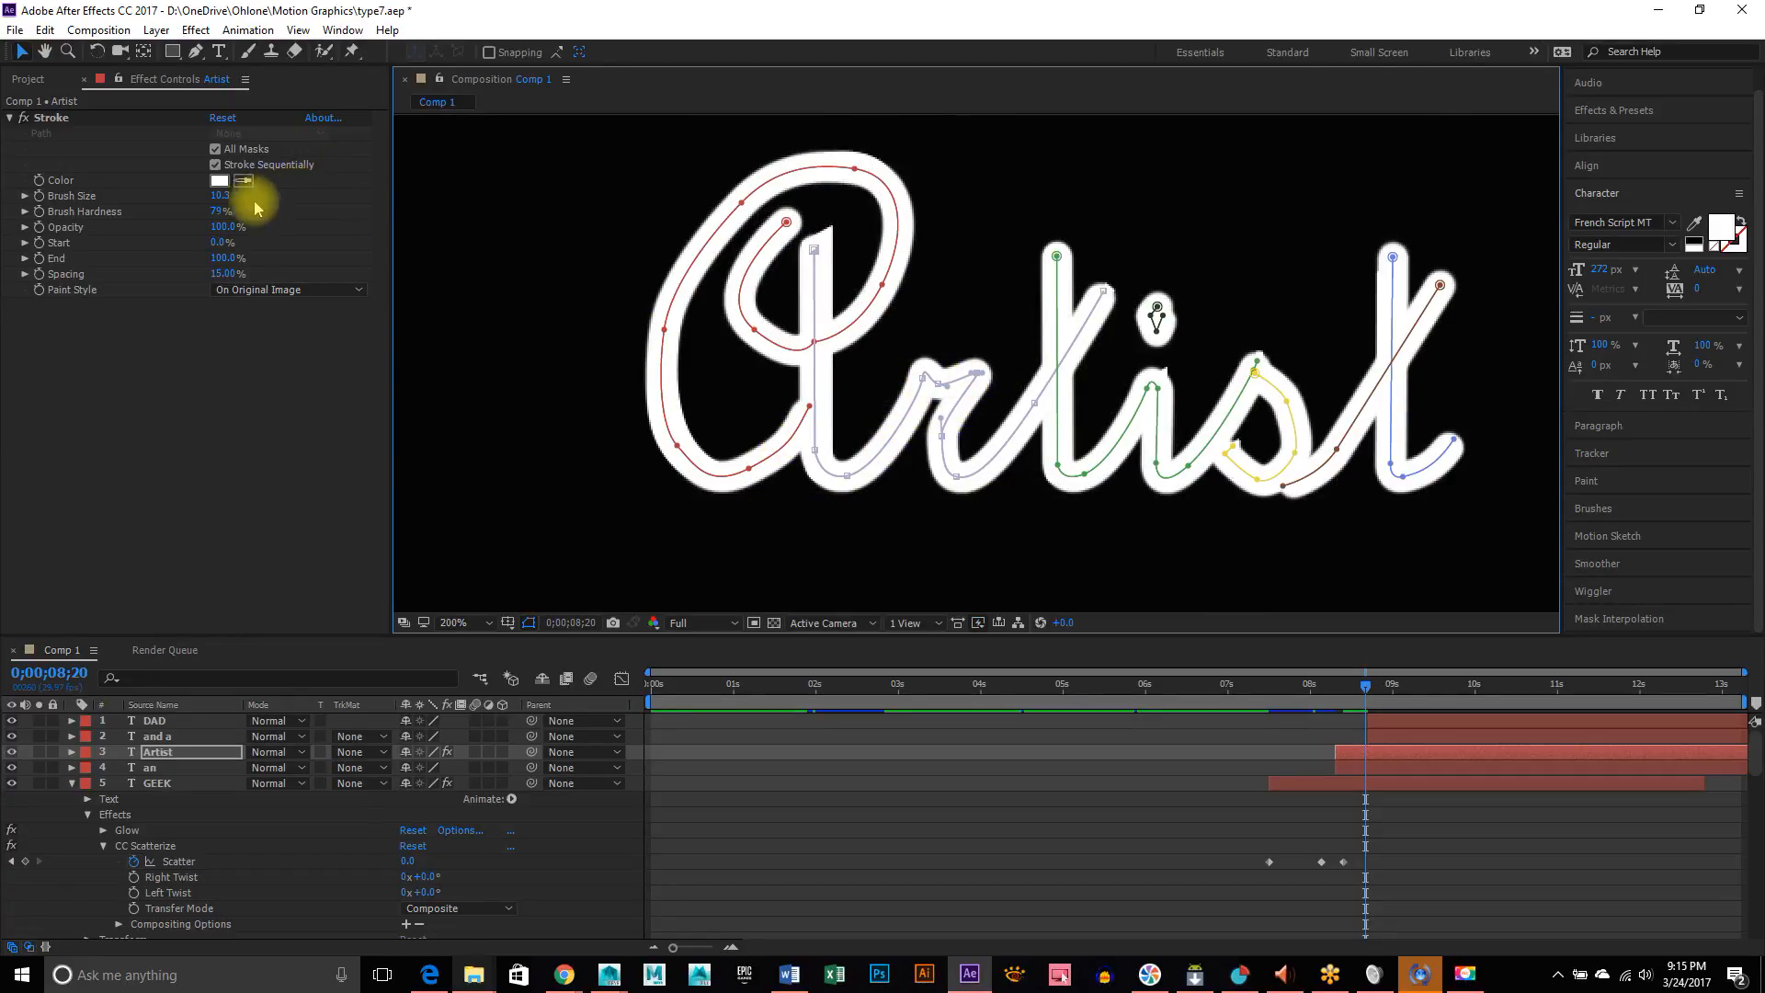
click(220, 196)
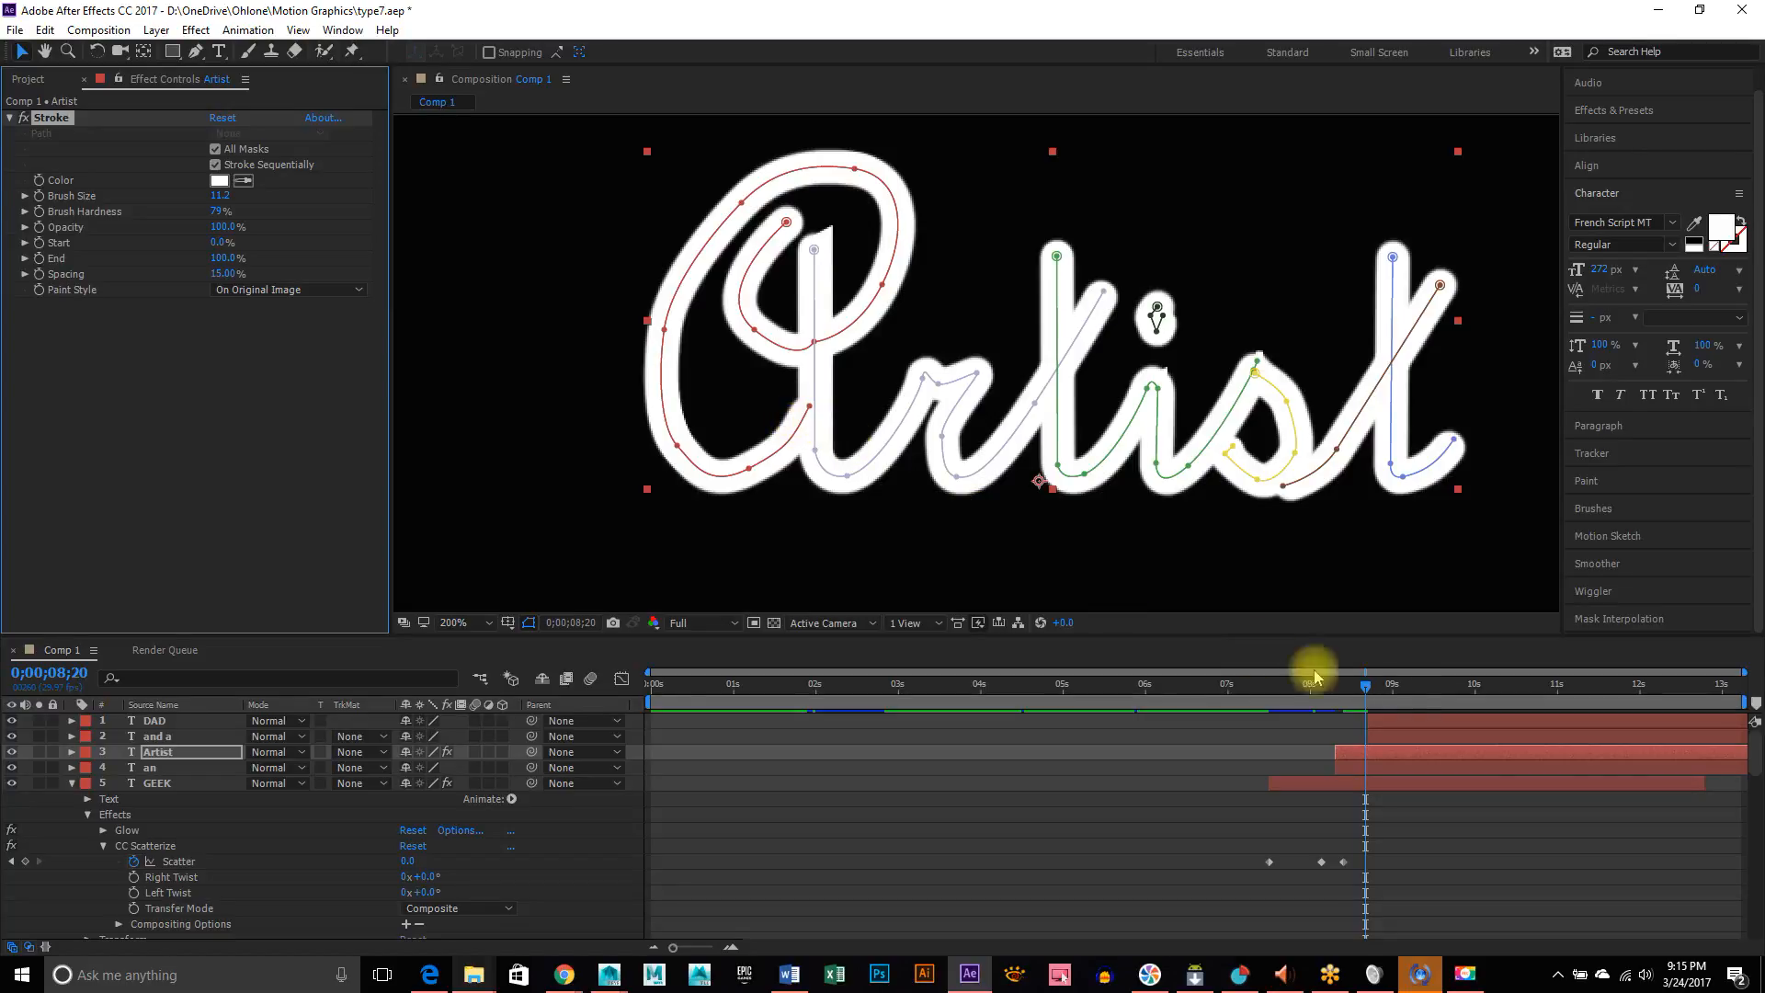
Set the Stroke paint style to Reveal Original Image and move the current time to 0;00;09;01
mouse_move(1364, 687)
mouse_down()
mouse_move(1316, 689)
mouse_move(1383, 687)
mouse_up()
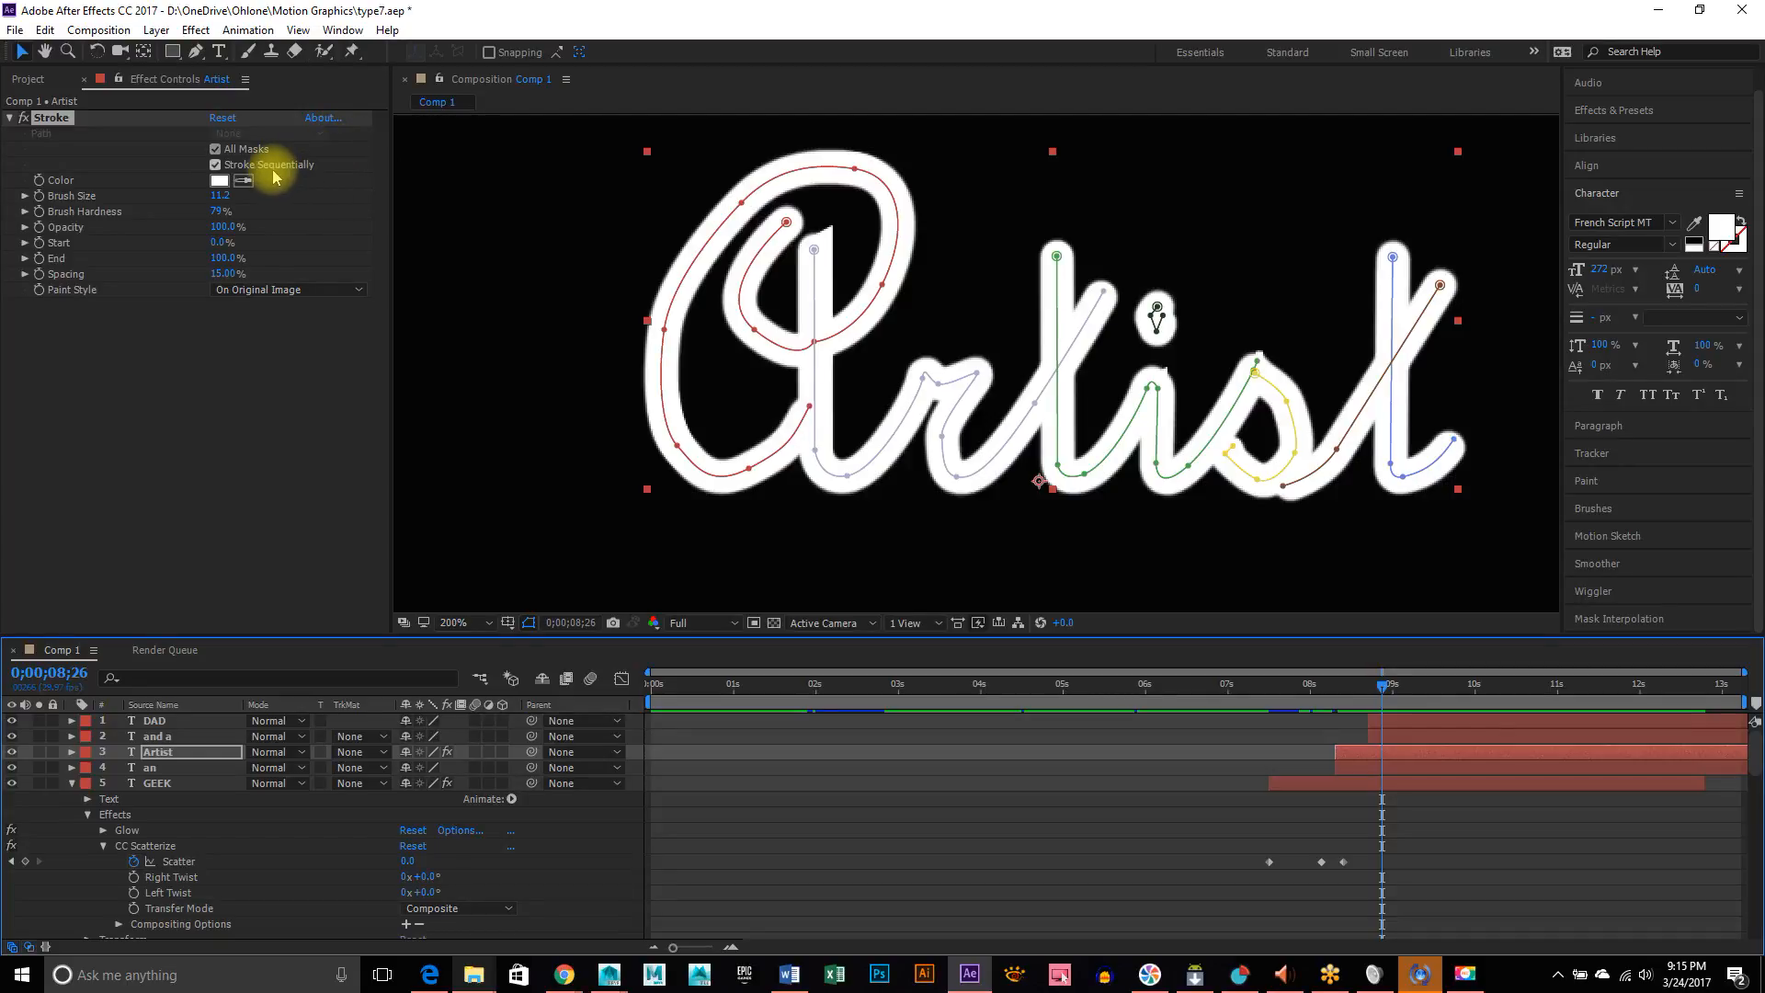
click(285, 290)
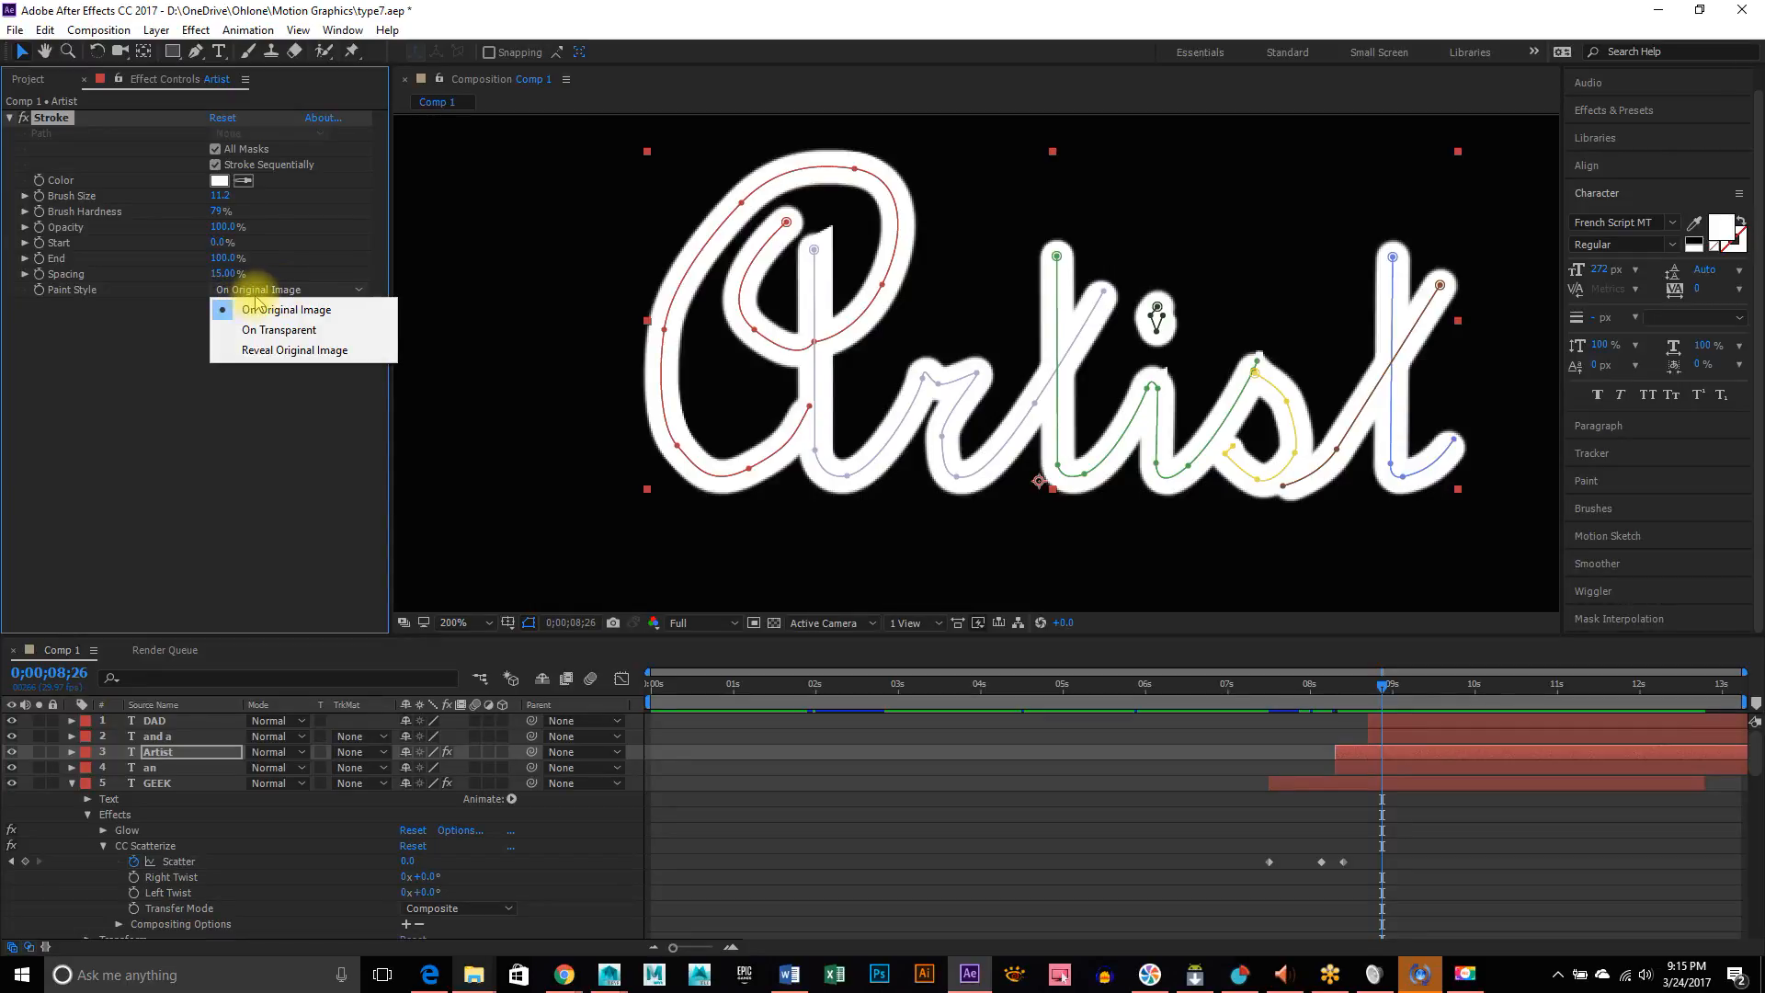
click(259, 358)
click(1384, 687)
mouse_move(1384, 688)
mouse_down()
mouse_move(1296, 690)
mouse_move(1401, 694)
mouse_up()
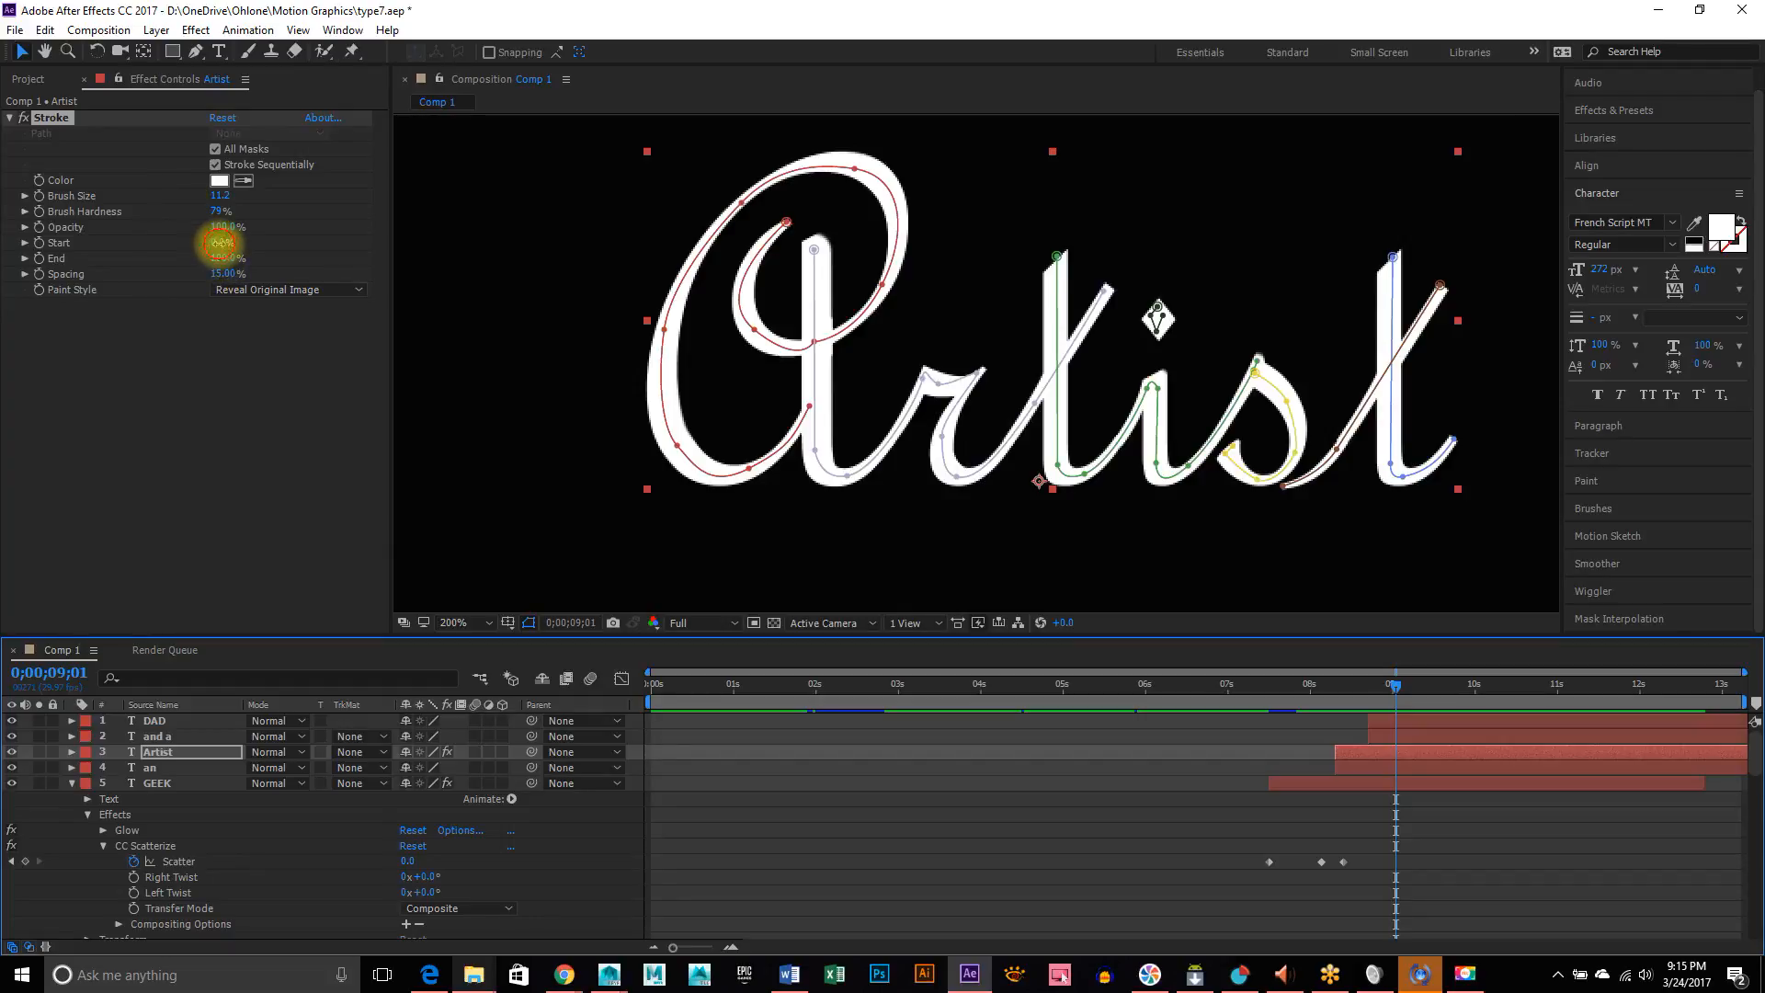
Scrub the Stroke End value to test the writing reveal, return it to 100%, and raise the brush size to 13.1
mouse_move(225, 260)
mouse_down()
mouse_move(141, 275)
mouse_move(343, 295)
mouse_up()
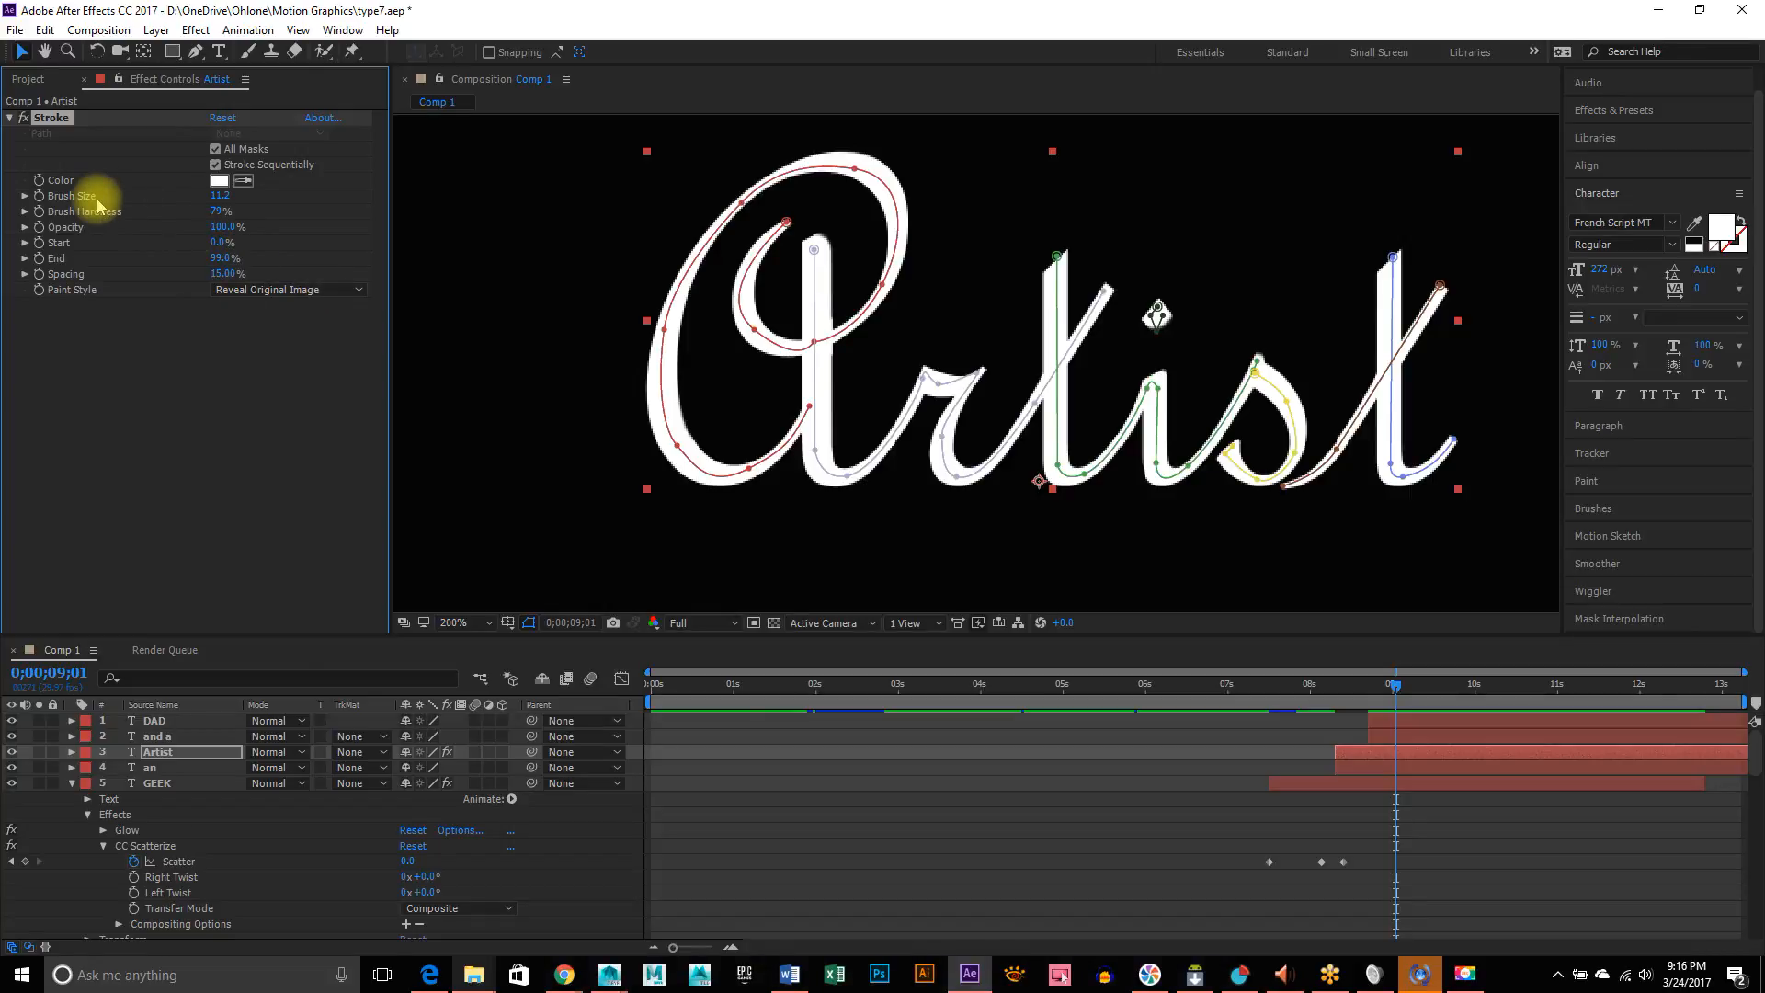
mouse_move(221, 203)
mouse_down()
mouse_move(195, 197)
mouse_move(228, 196)
mouse_up()
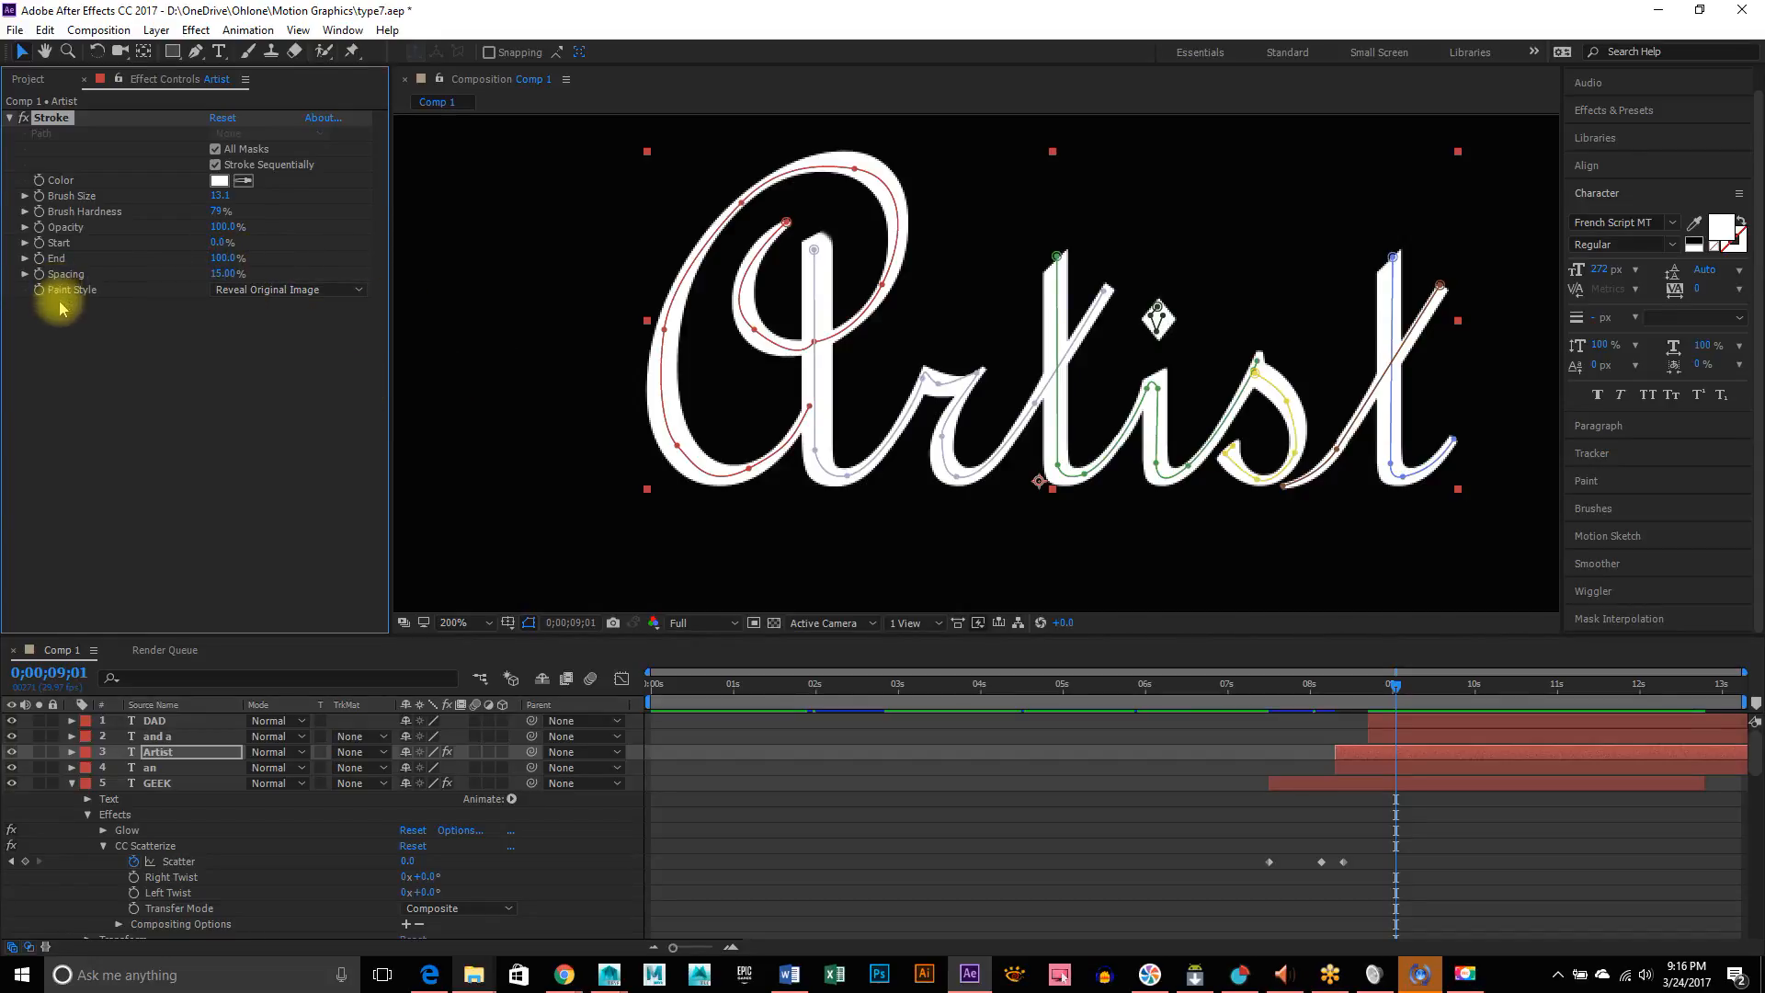
click(326, 292)
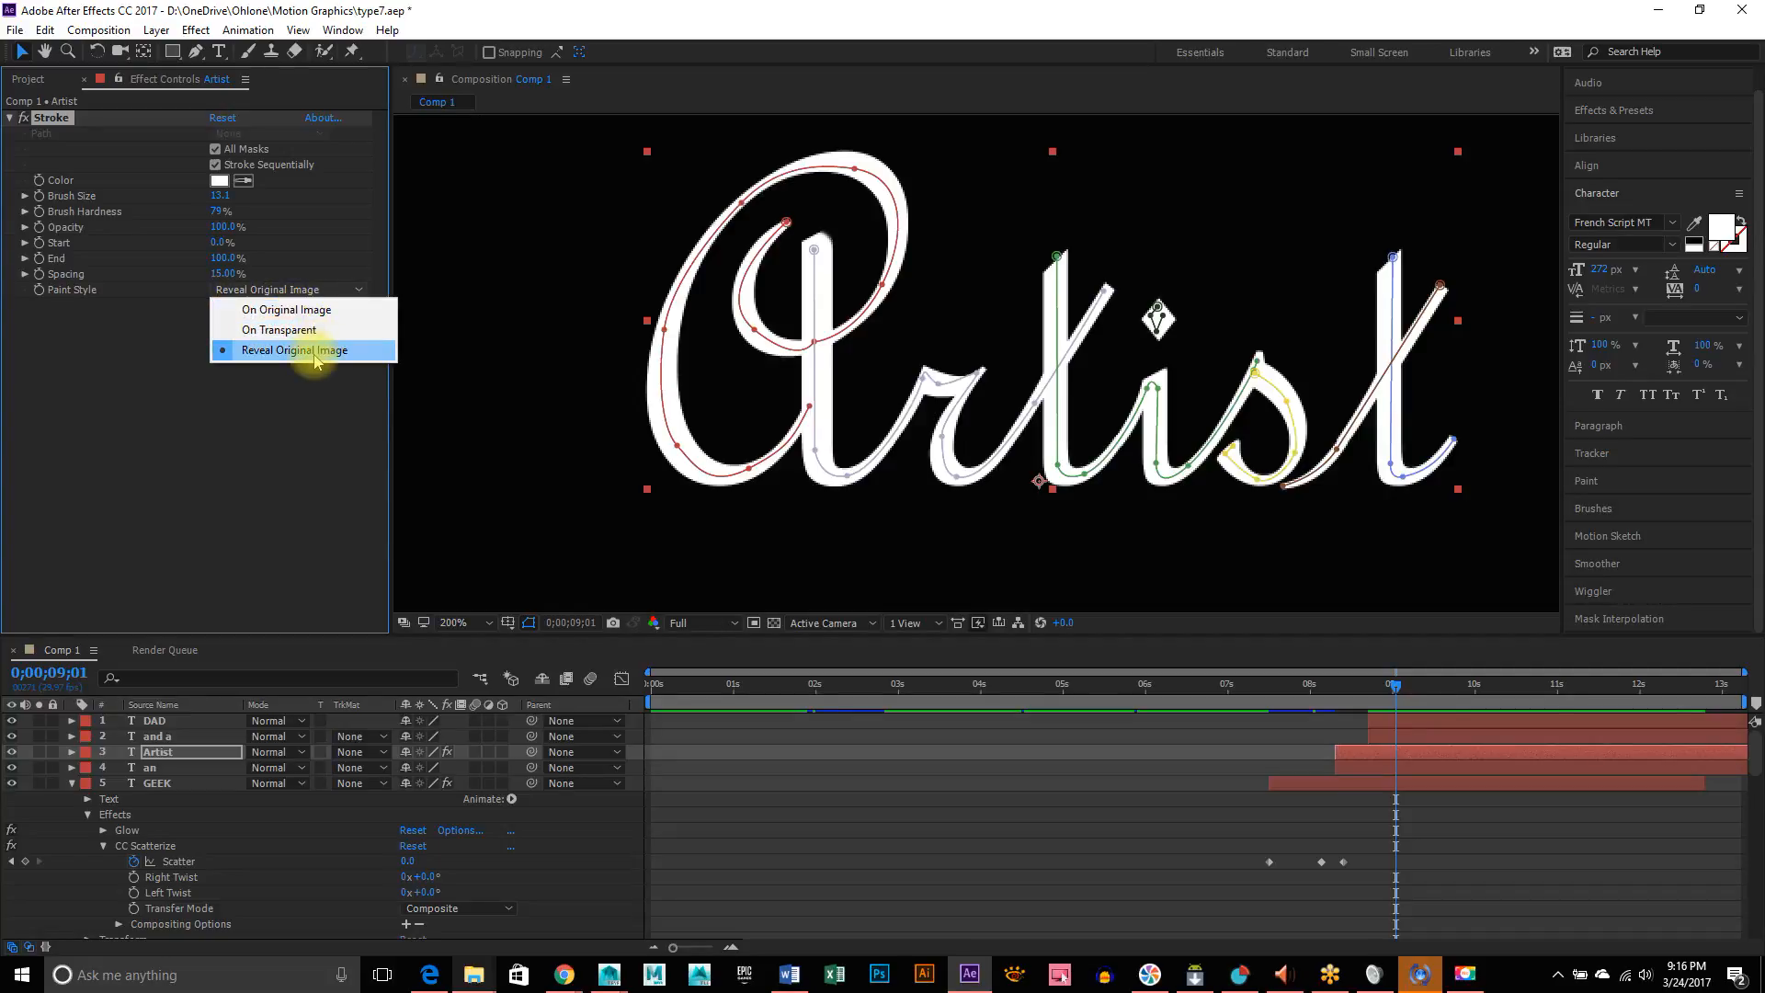
click(284, 426)
Shift the Artist layer earlier in the timeline so it starts at about 8 seconds
click(1397, 685)
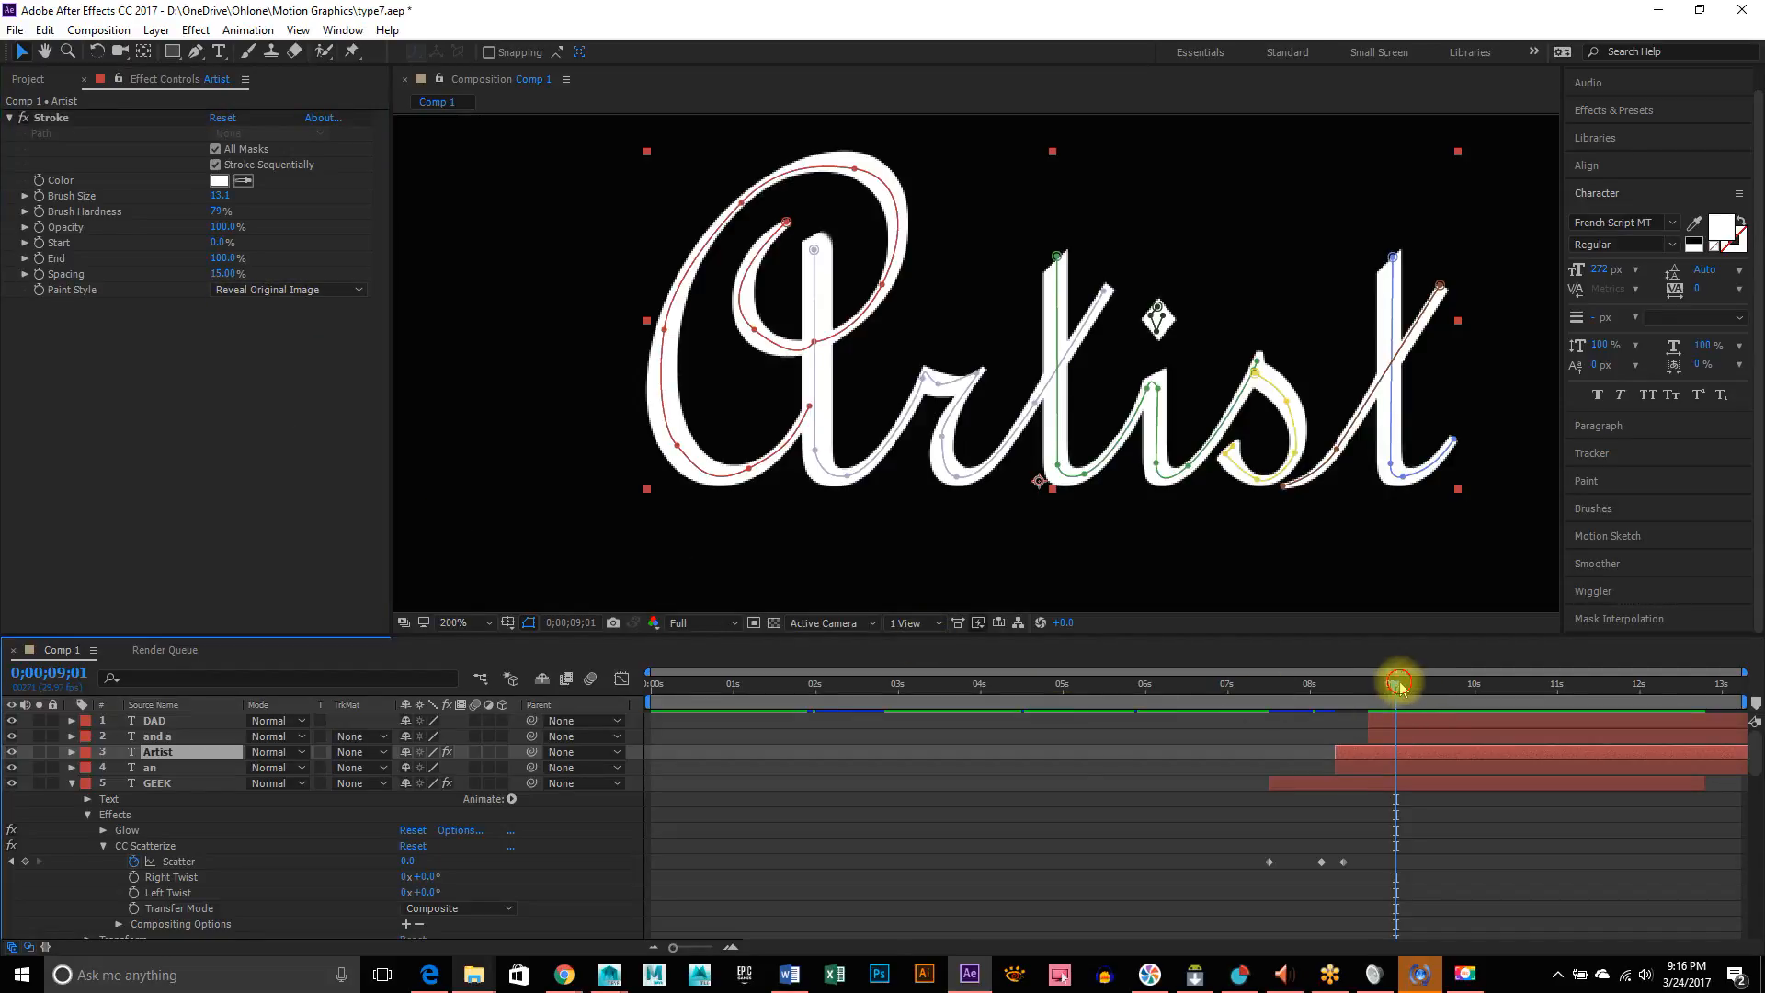
drag(1399, 684, 1318, 701)
scroll(1157, 377, down, 1)
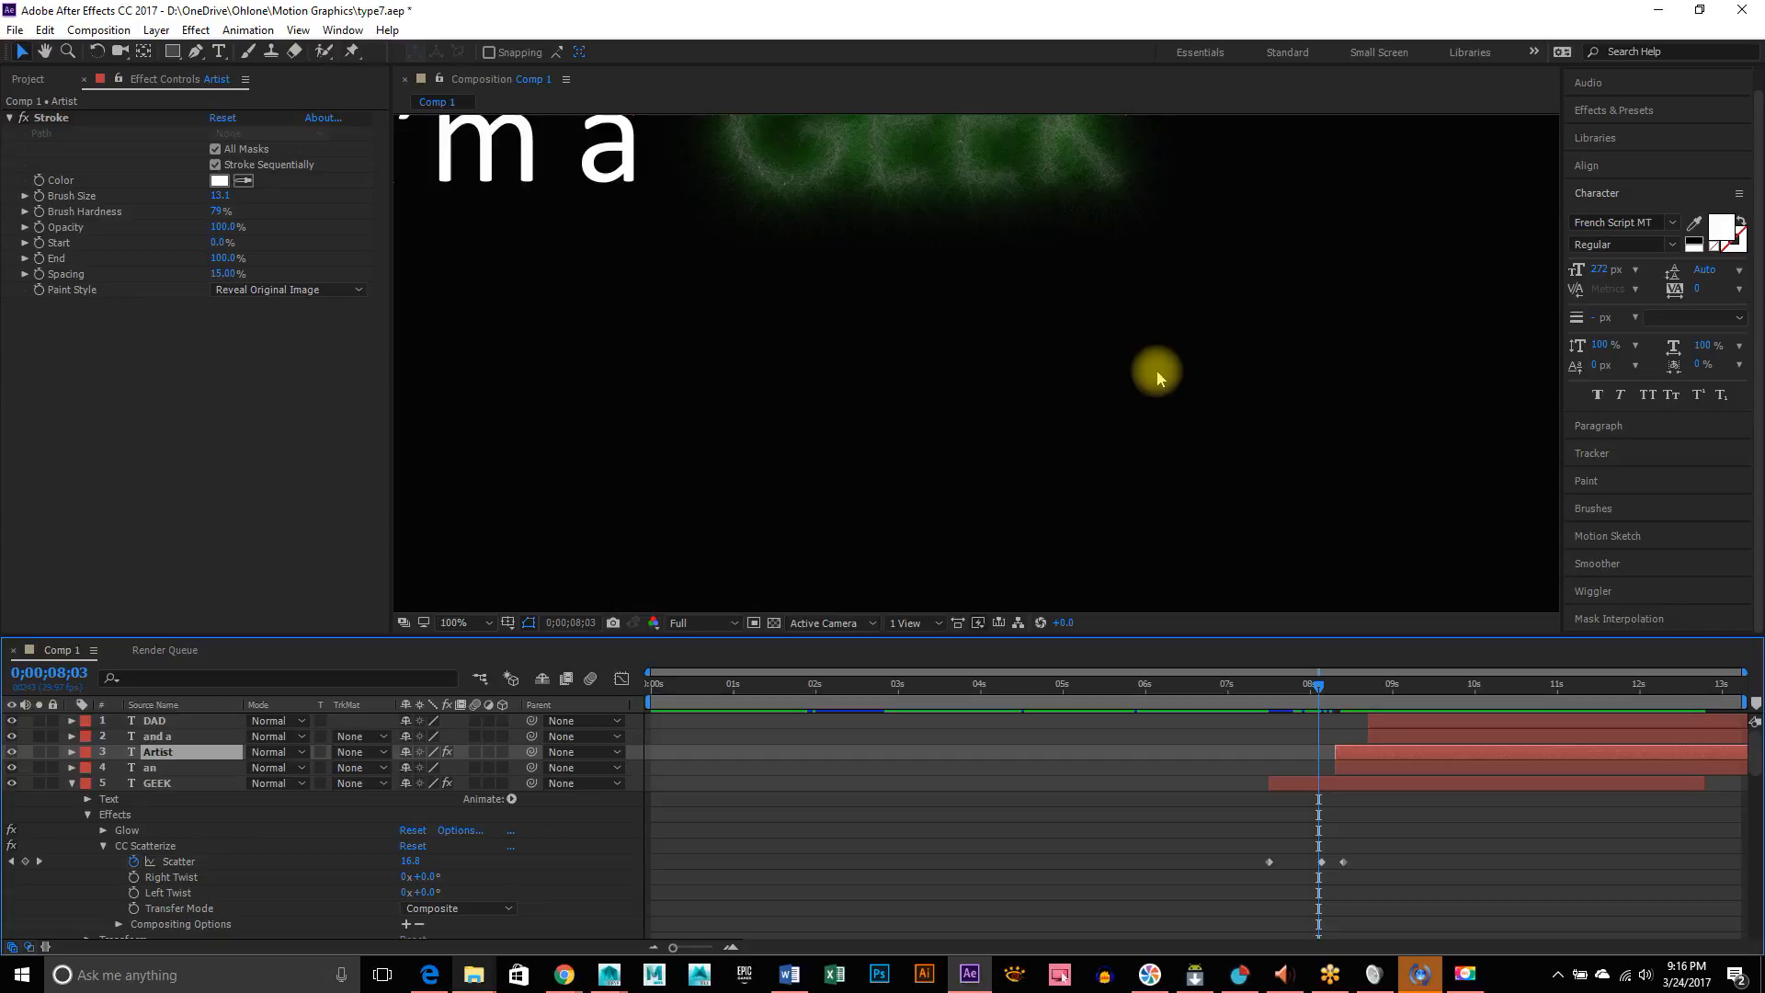
scroll(1157, 377, down, 1)
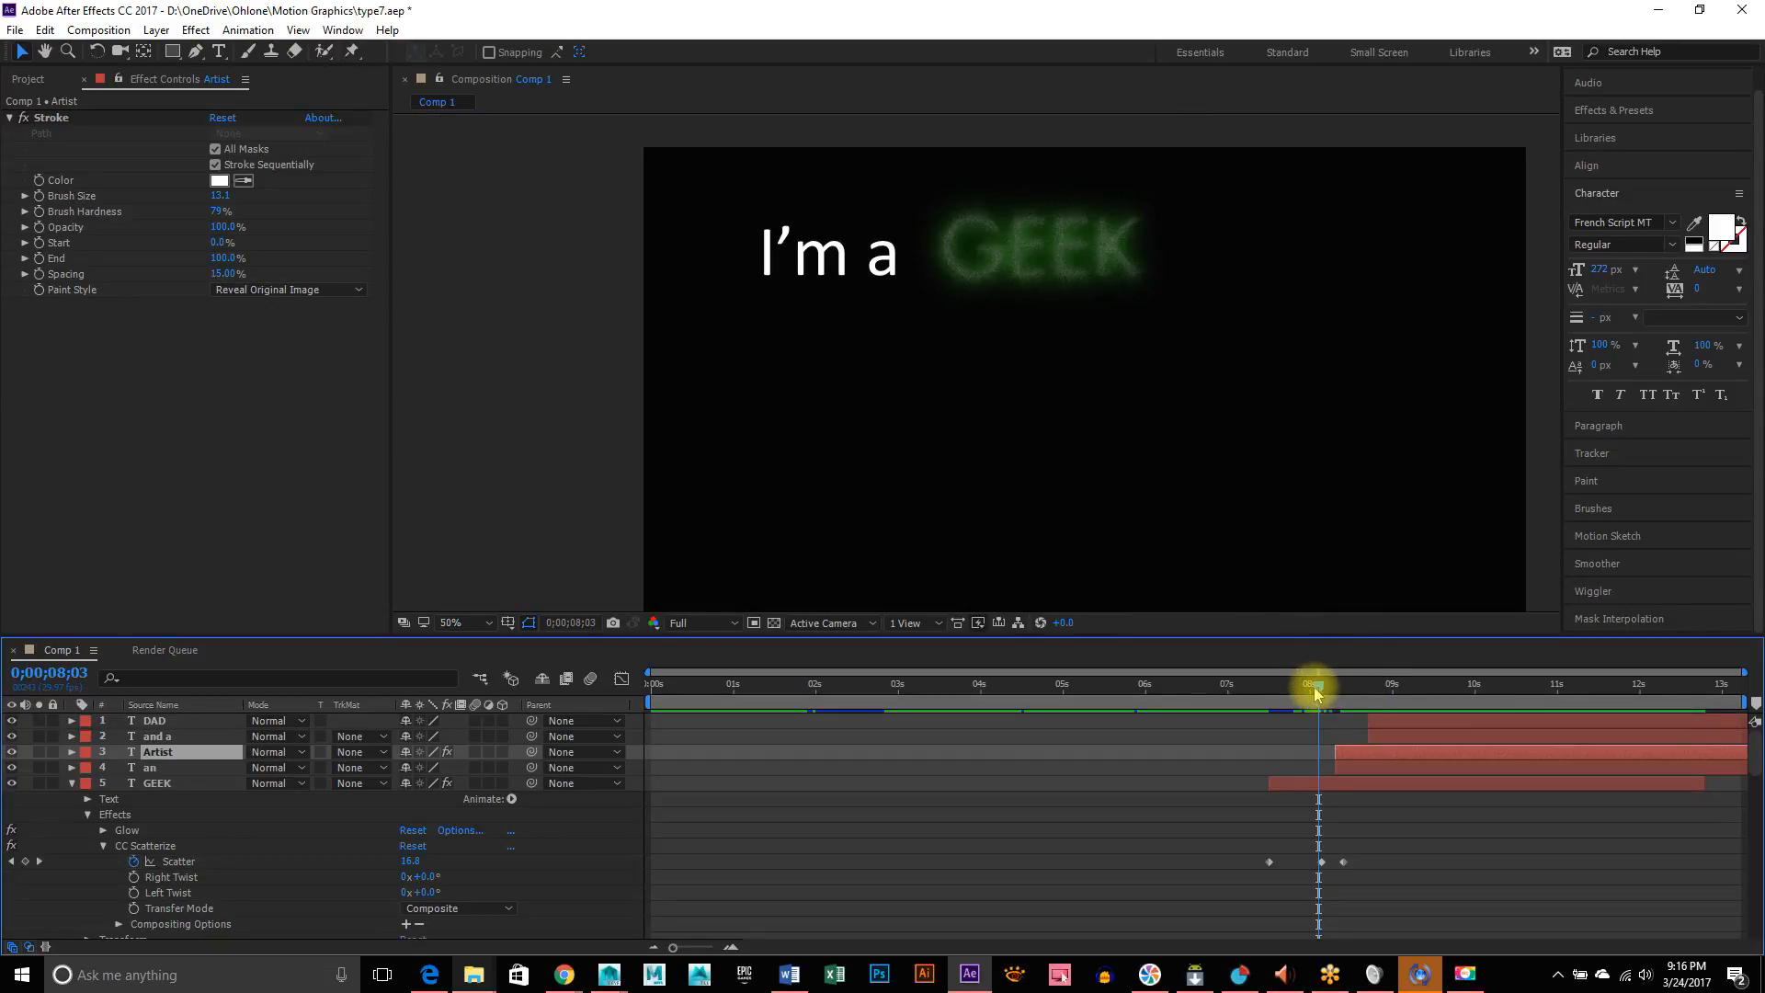
drag(1318, 690, 1377, 676)
click(1364, 756)
drag(1365, 760, 1335, 749)
Add a keyframe for the Artist layer's Stroke End at 100% at 0;00;08;23
mouse_move(1379, 685)
mouse_down()
mouse_move(1307, 687)
mouse_move(1377, 696)
mouse_up()
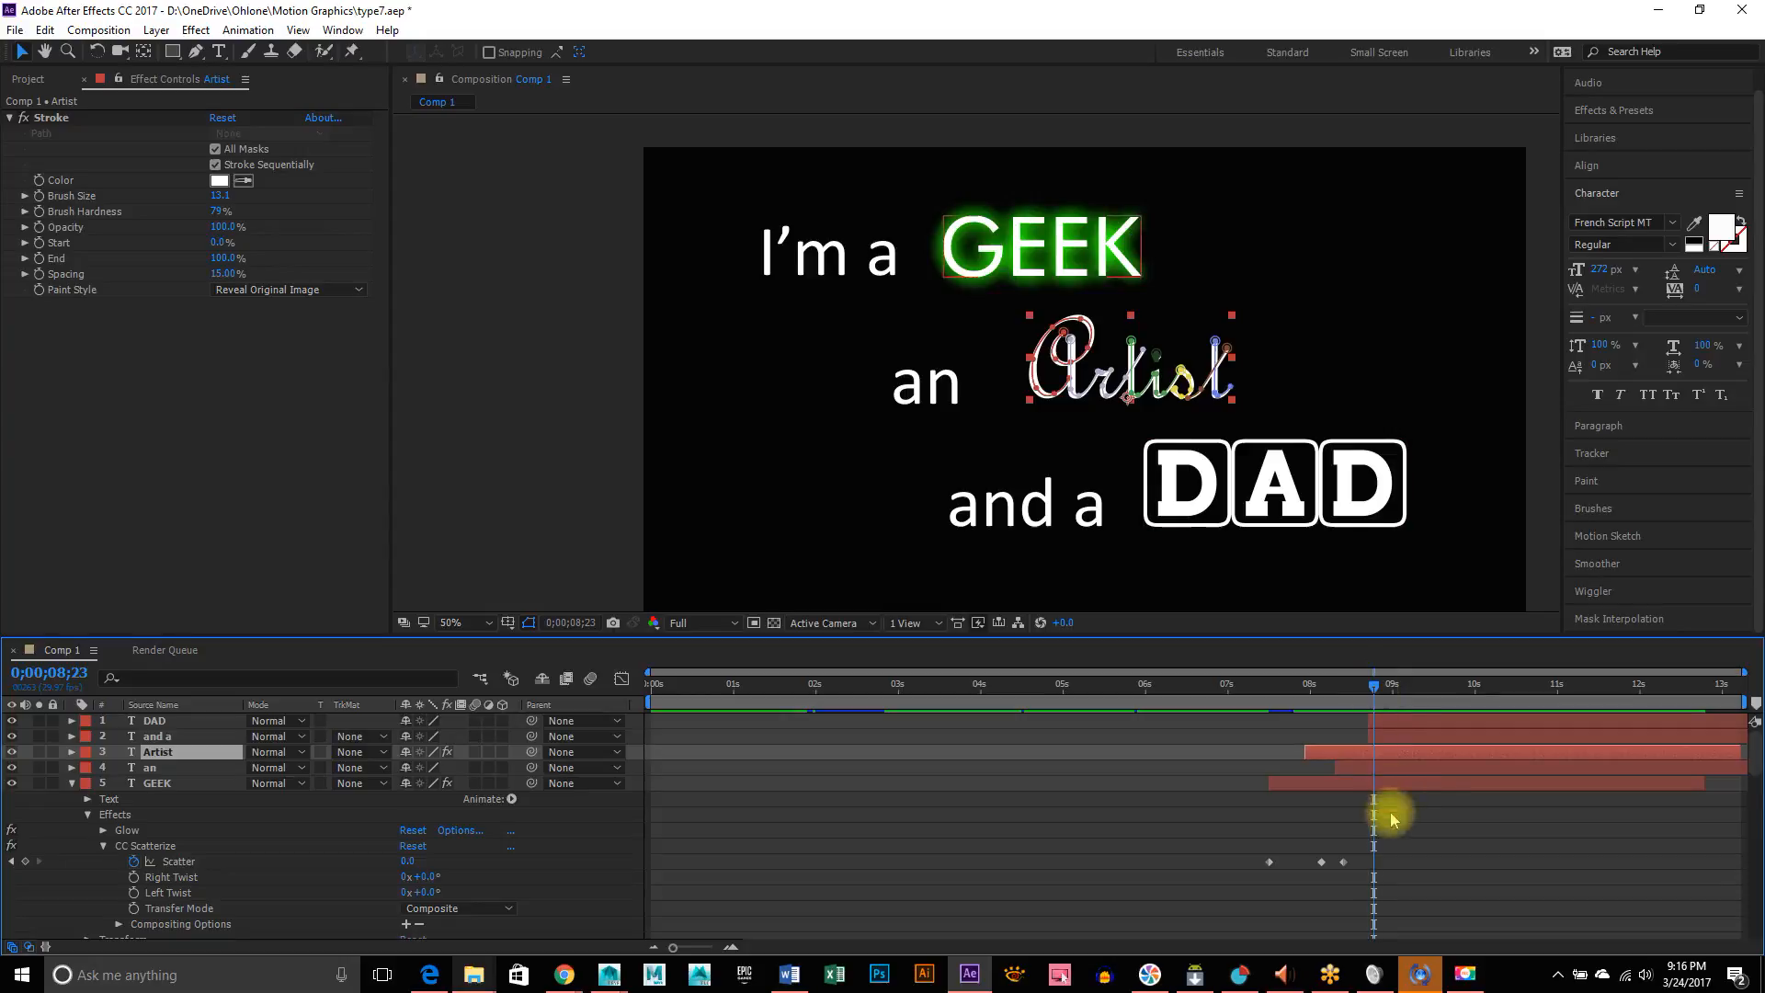
click(1310, 778)
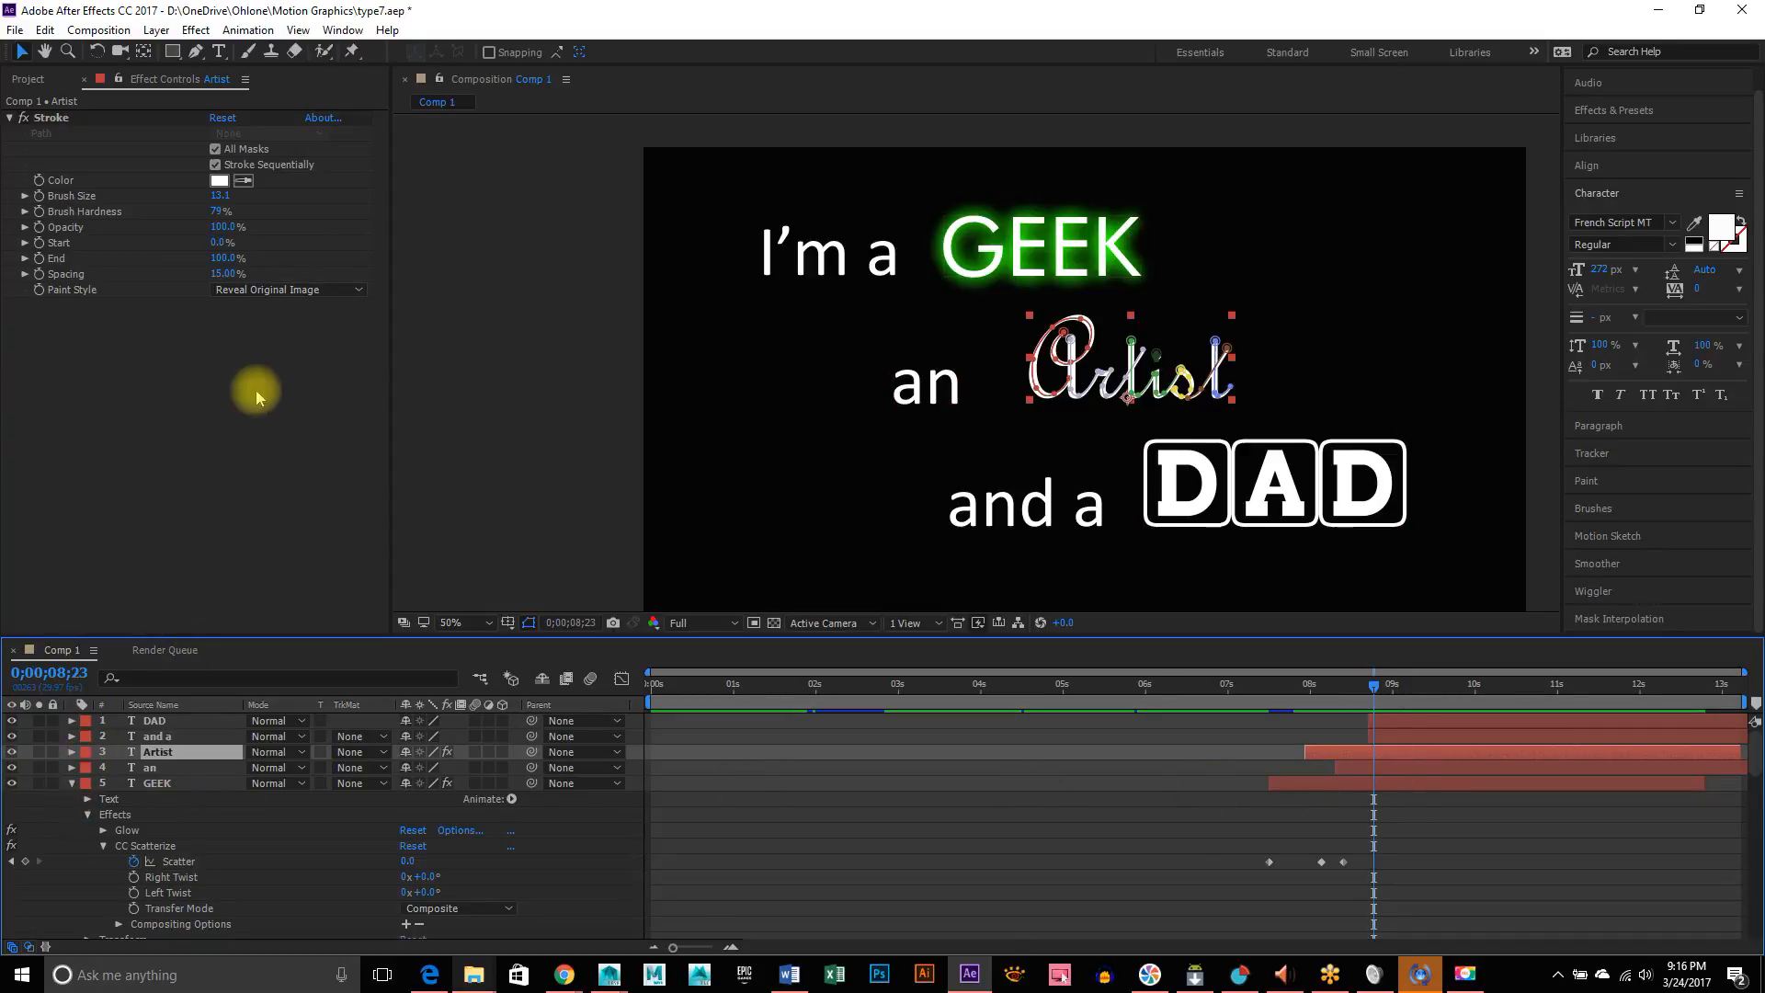
click(72, 752)
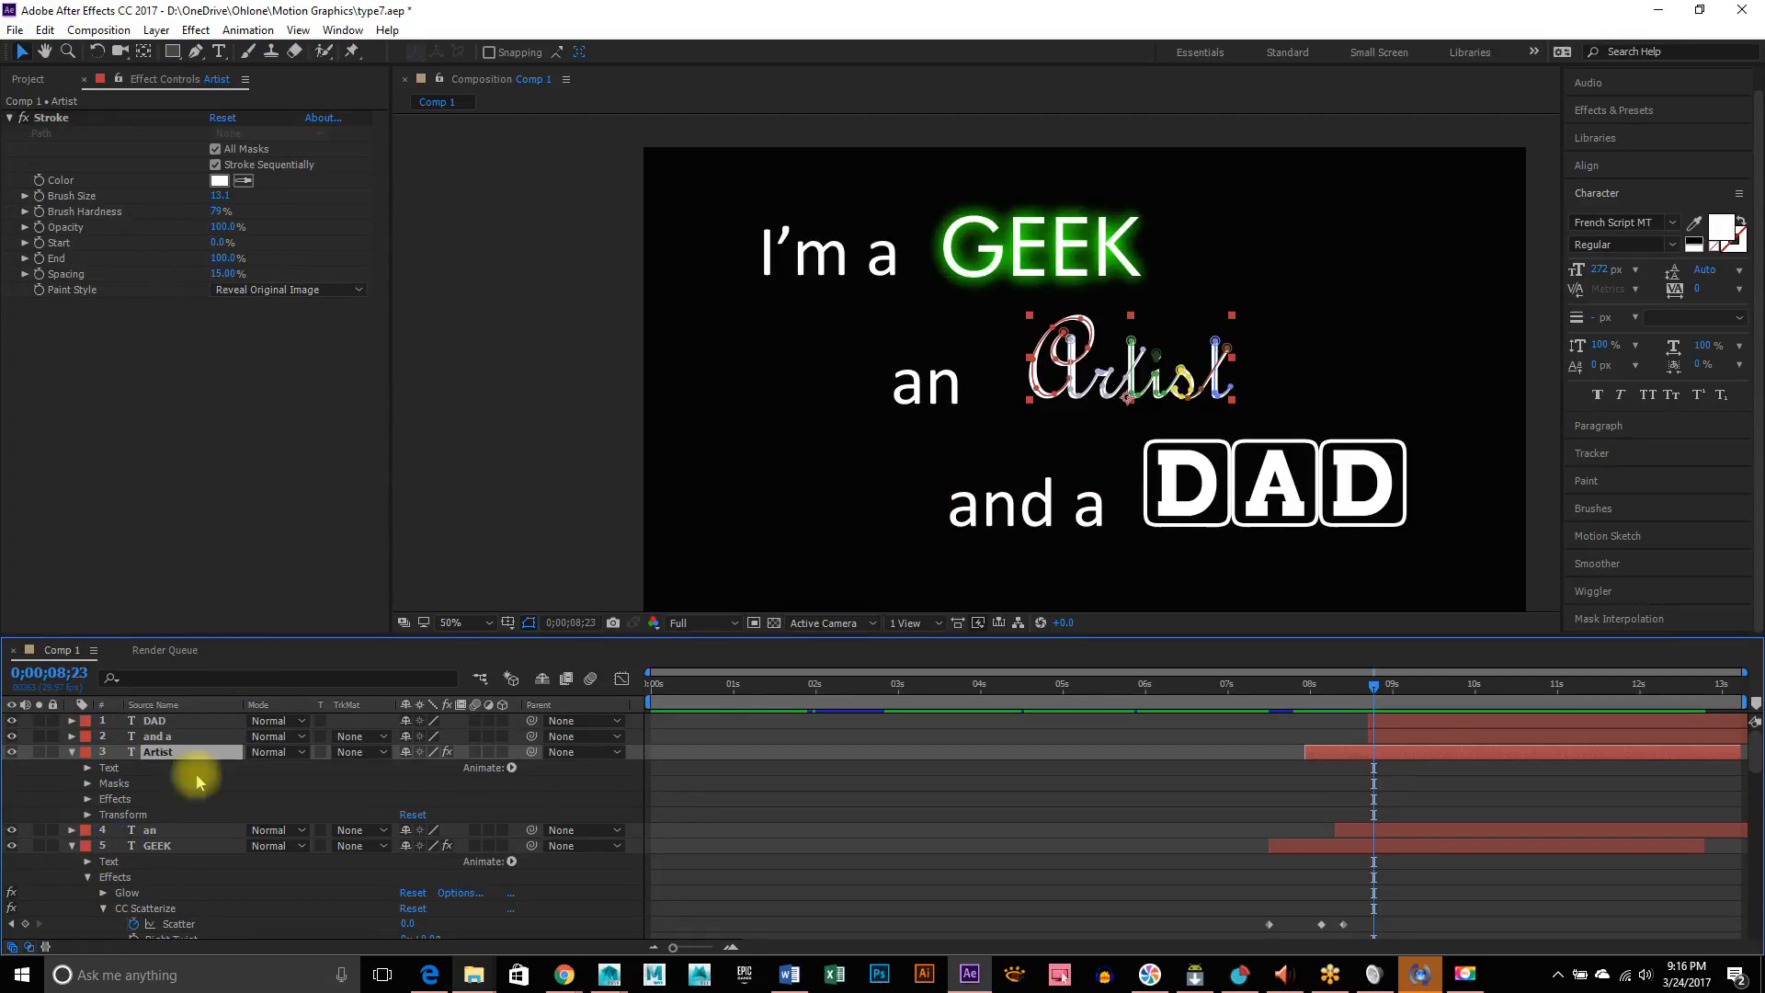
click(88, 799)
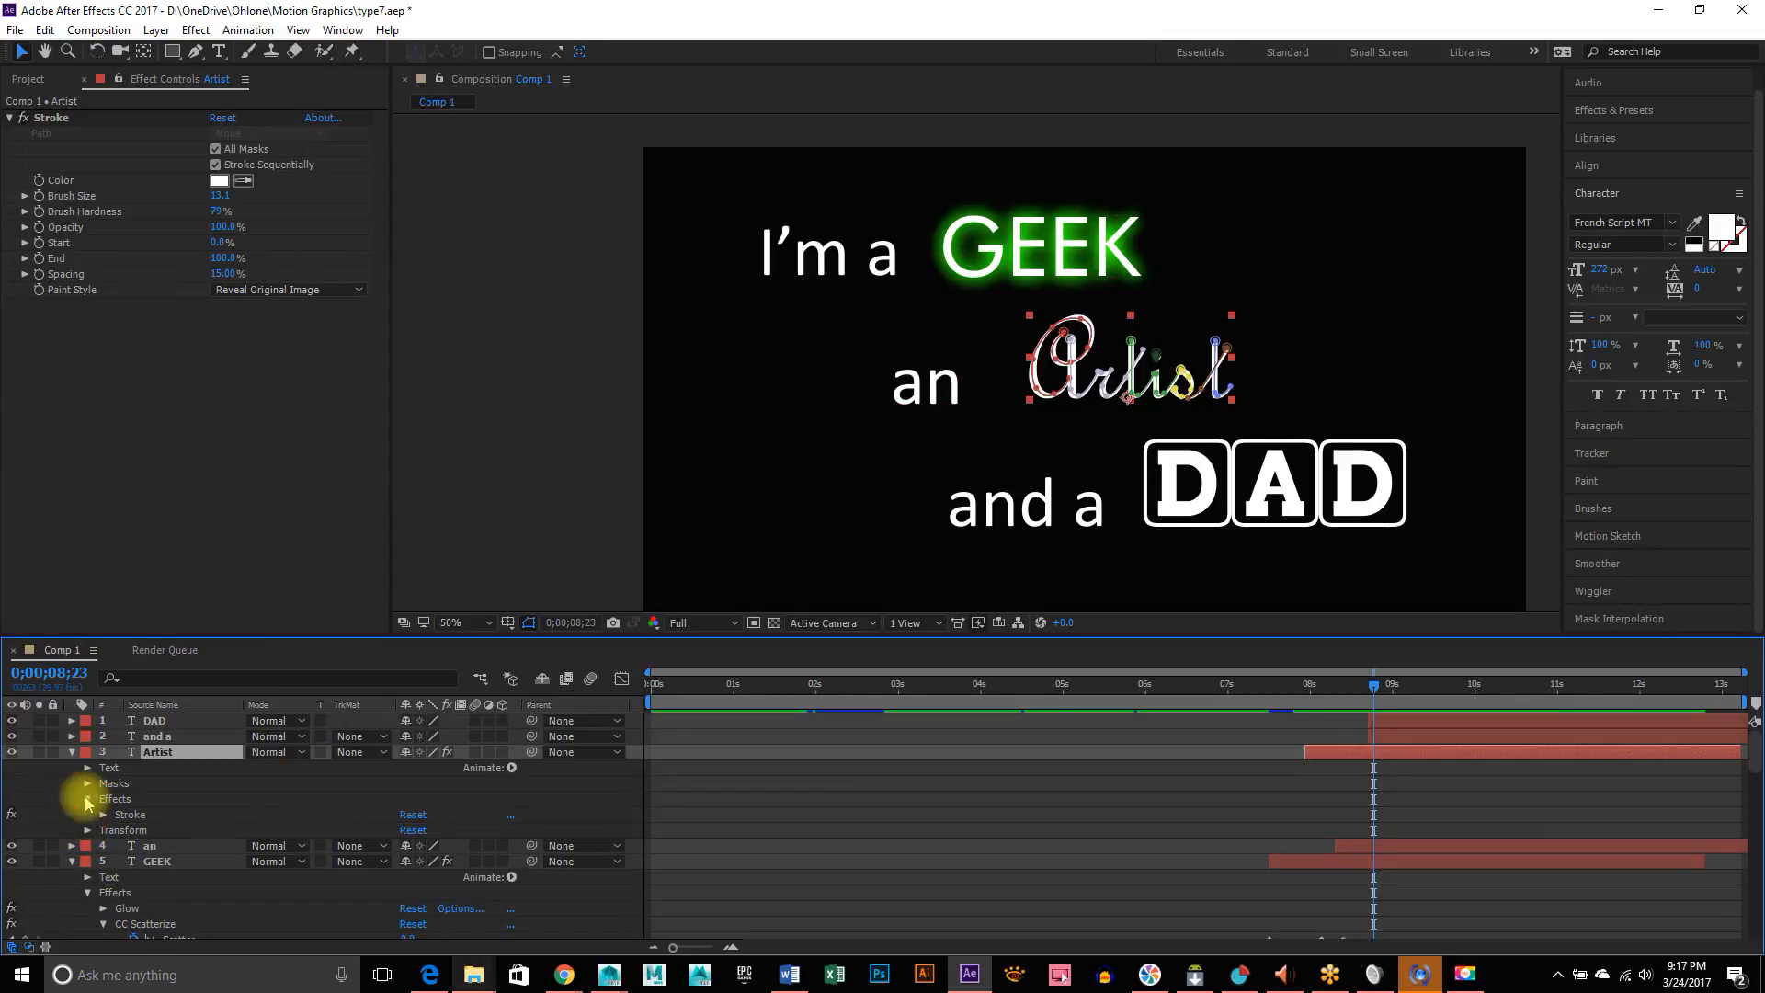
click(104, 814)
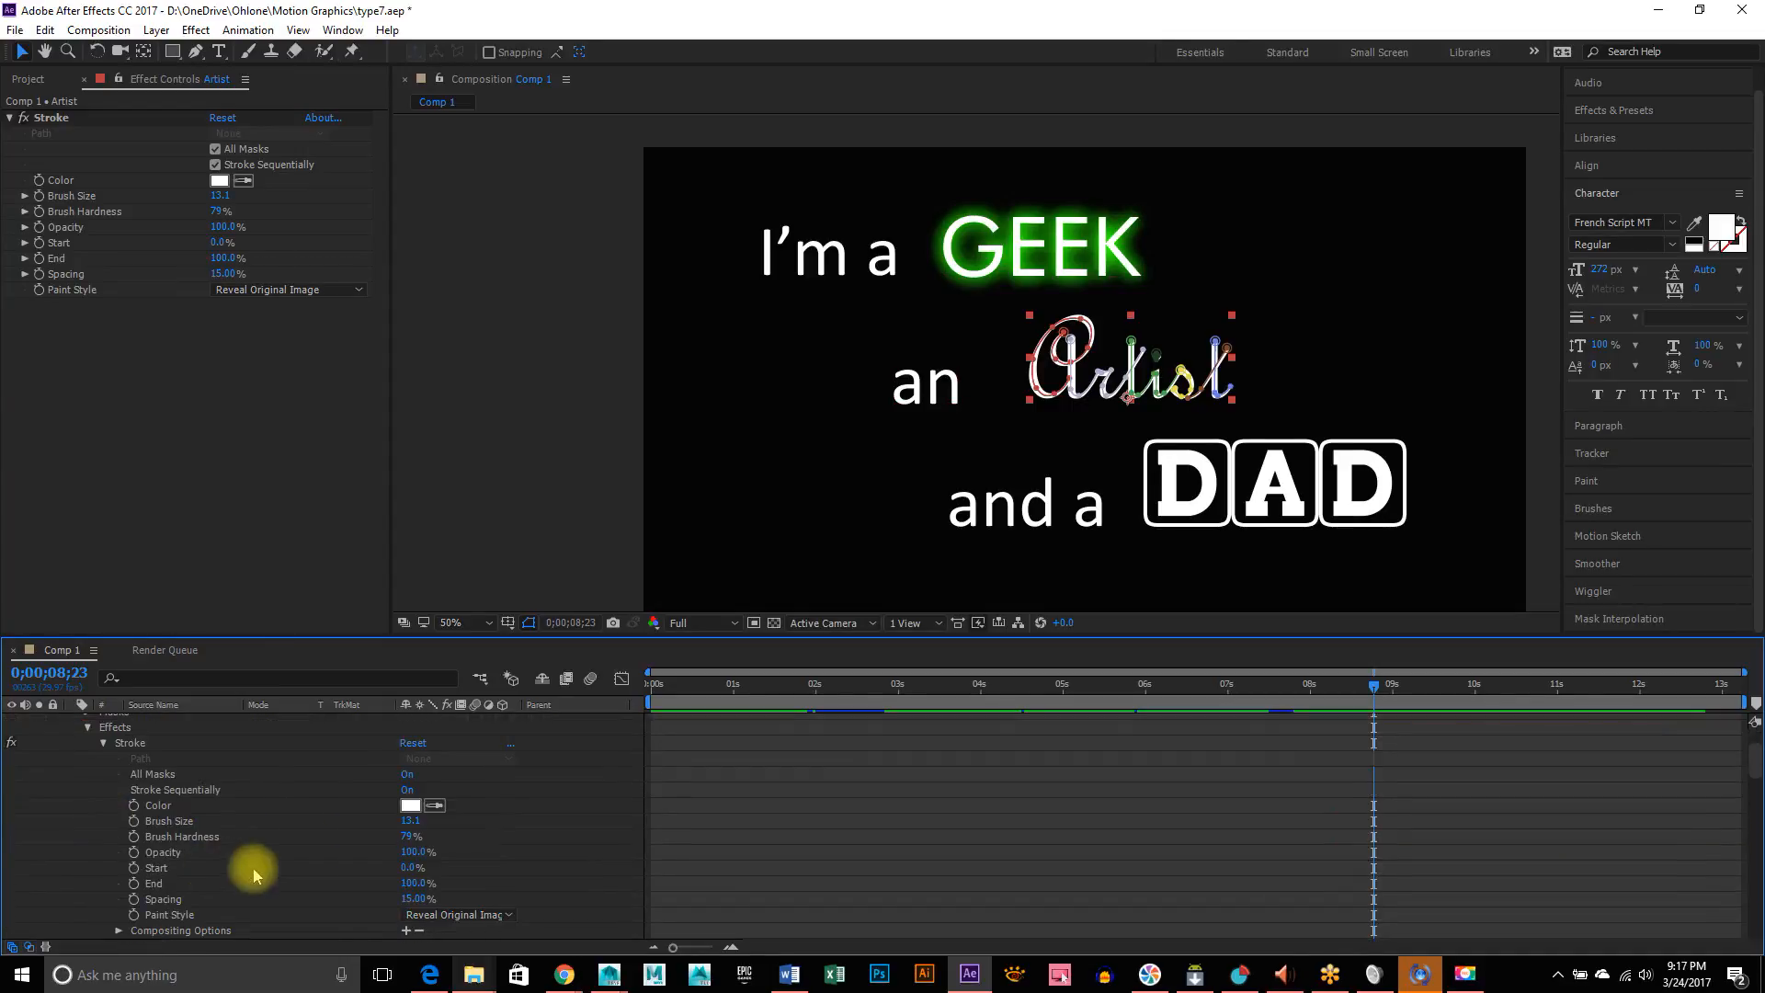
click(134, 884)
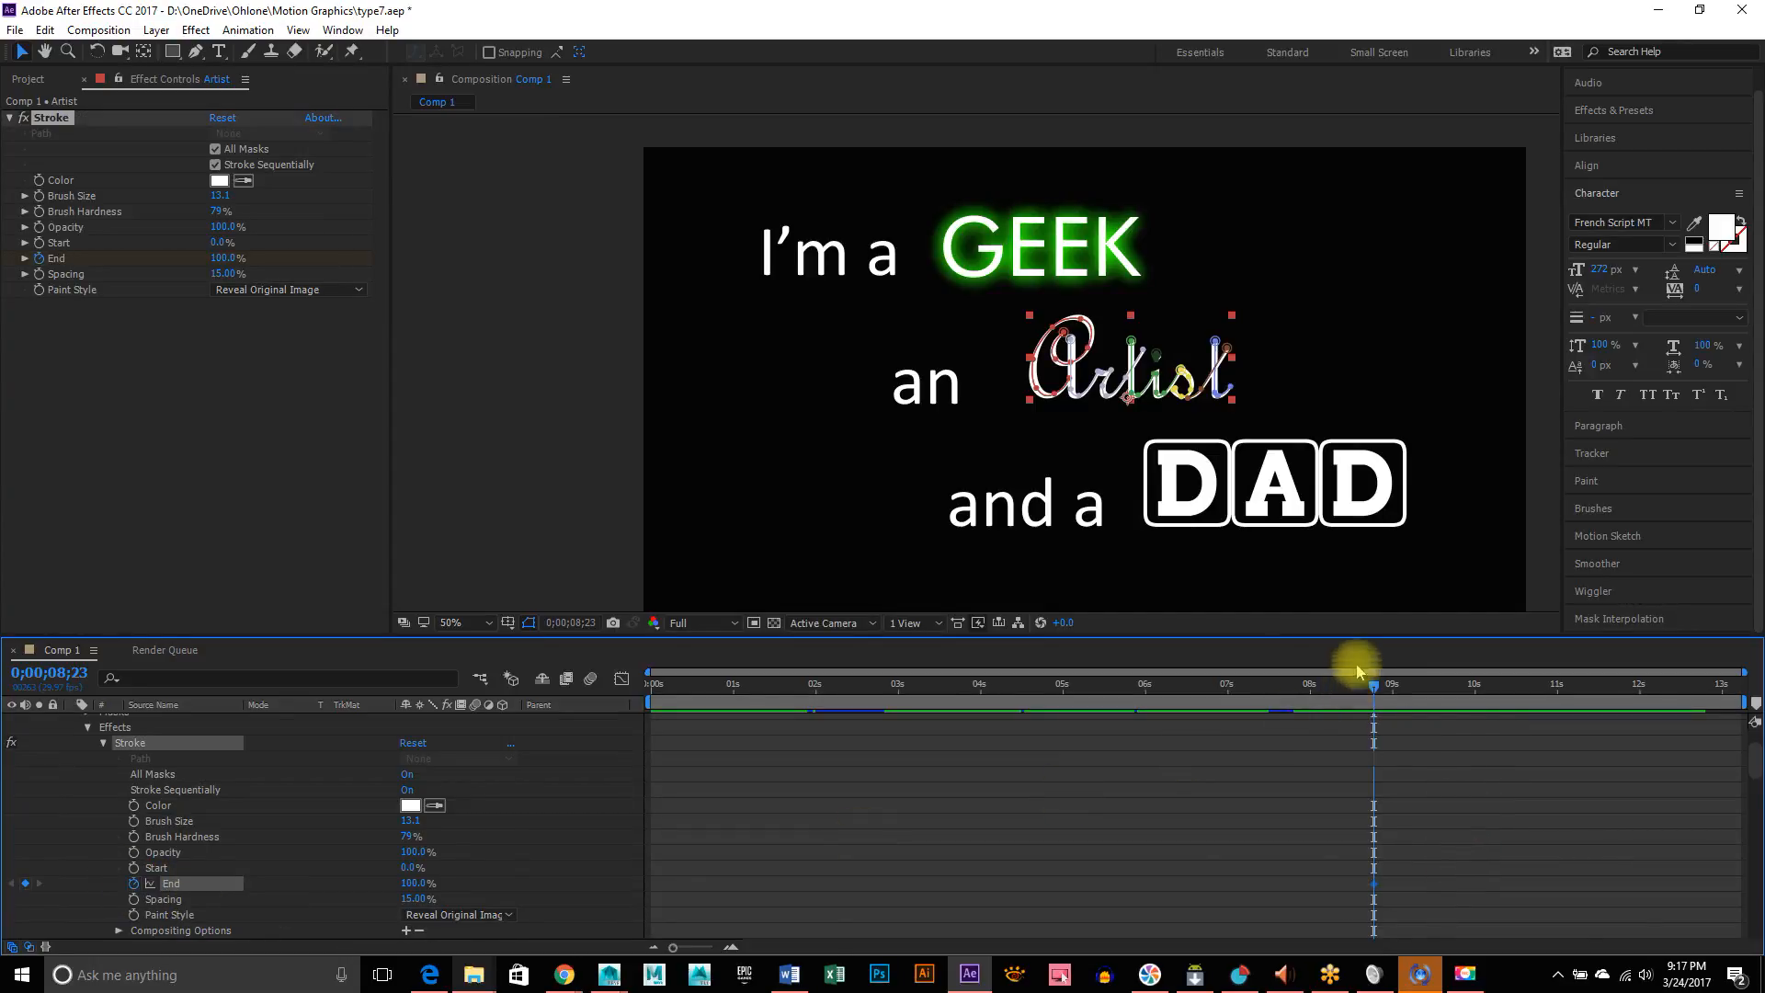
Keyframe the Artist layer's Stroke End at 0% at 0;00;08;02
drag(1376, 687, 1341, 686)
scroll(1544, 827, up, 1)
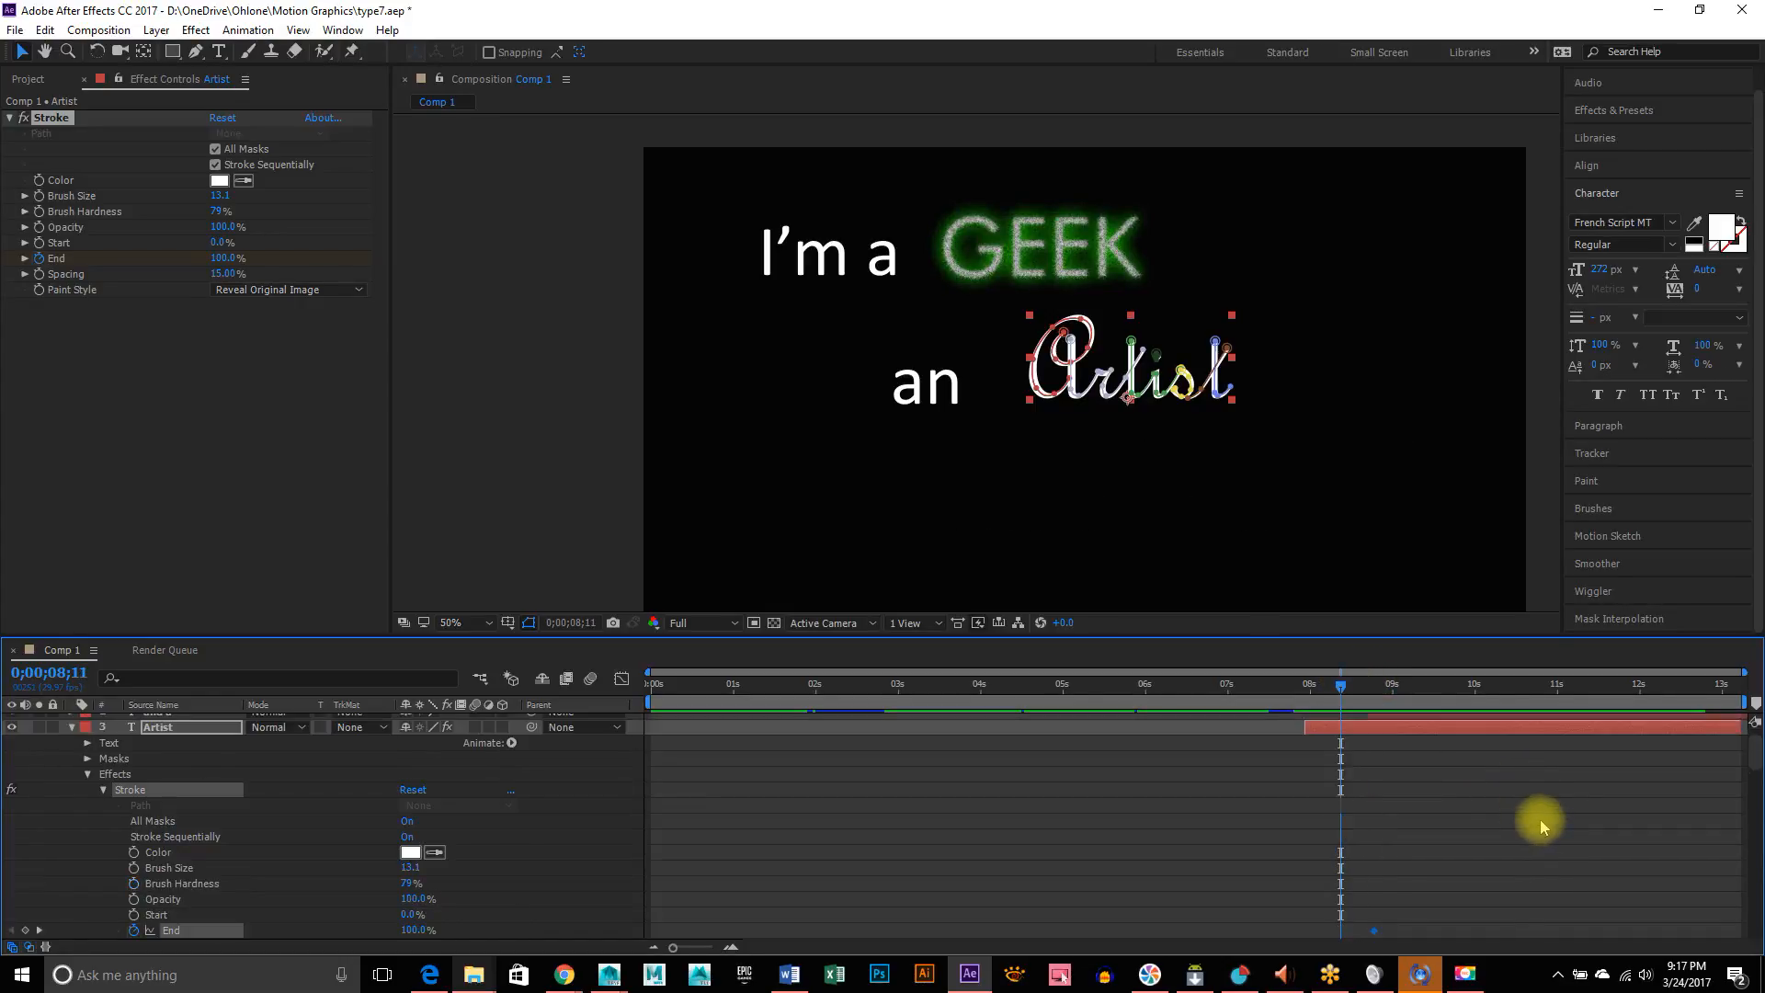
scroll(1543, 826, up, 1)
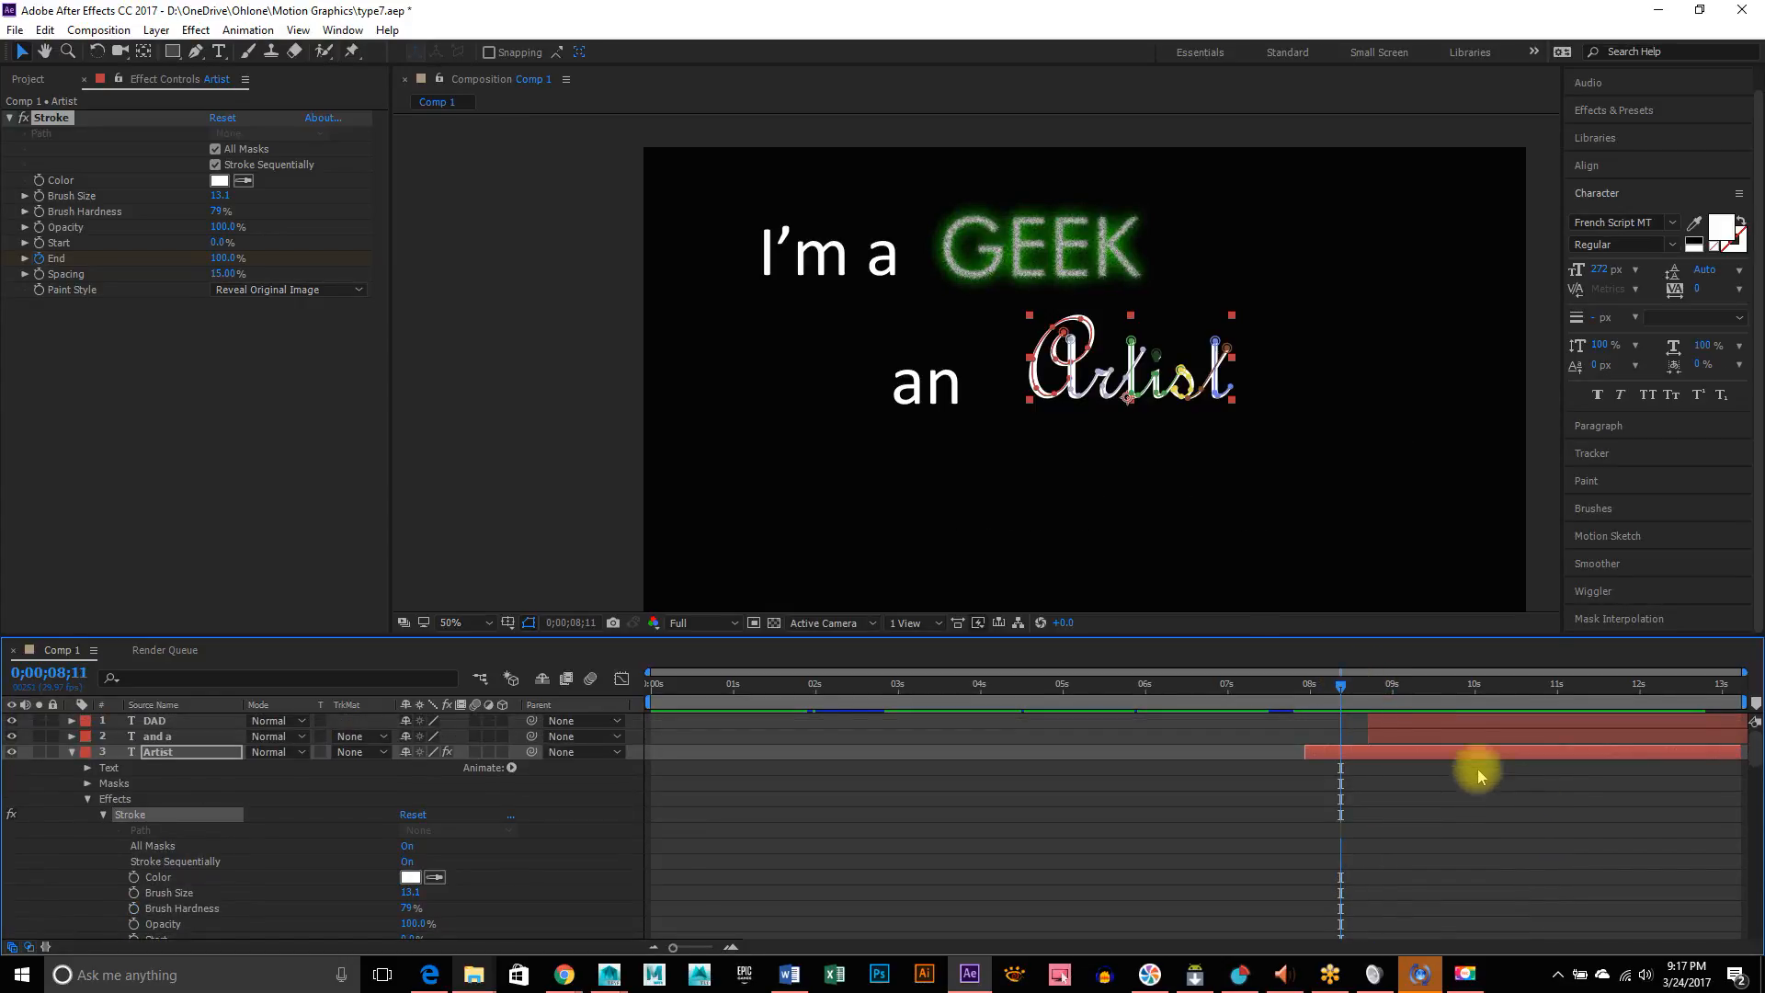
drag(1343, 691, 1318, 704)
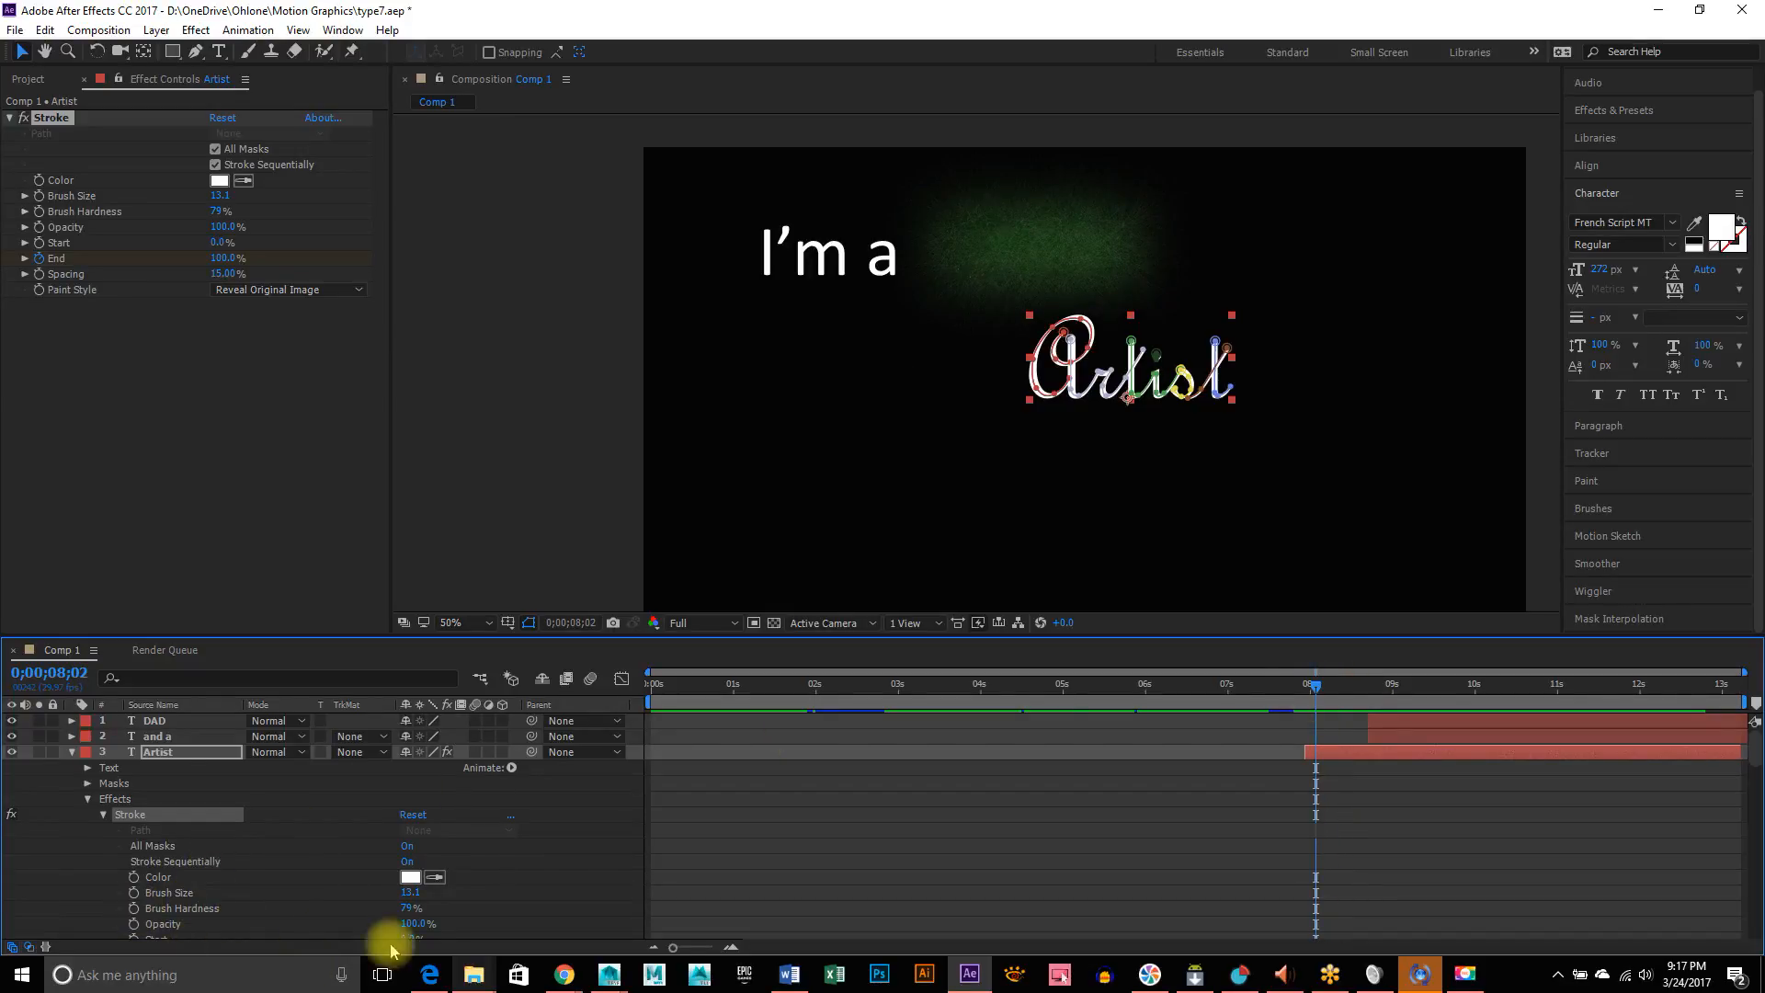
scroll(469, 904, down, 2)
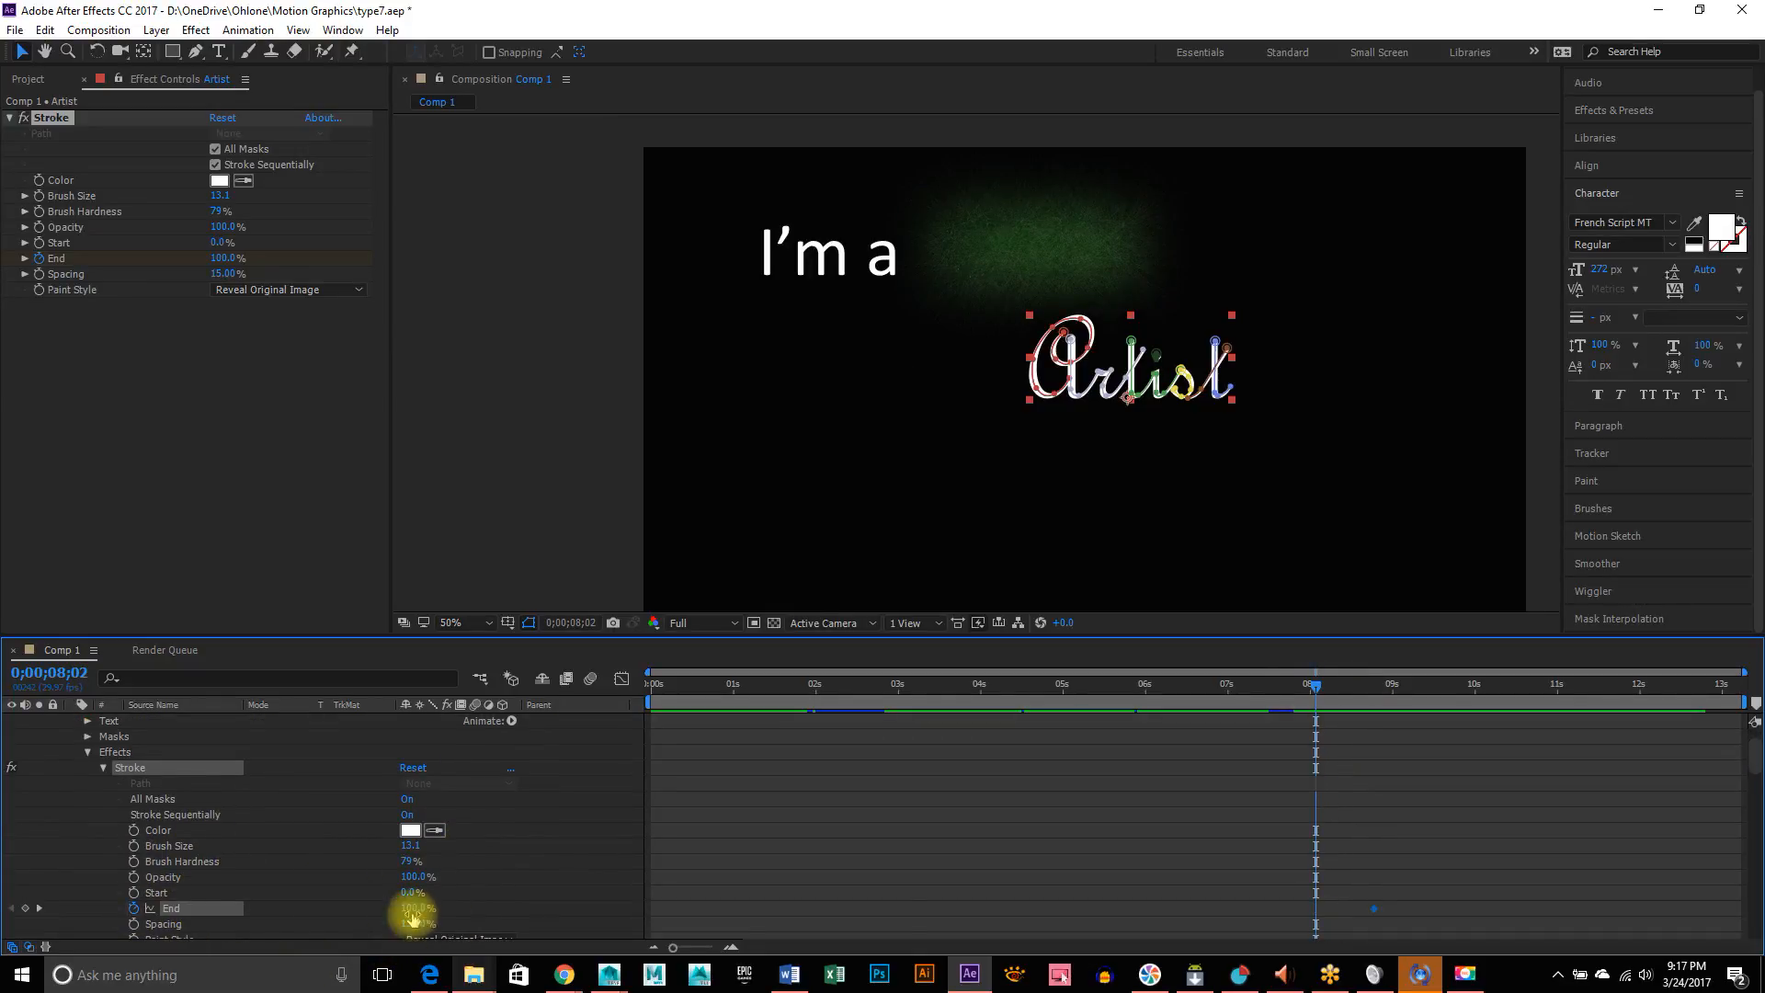
drag(418, 909, 272, 908)
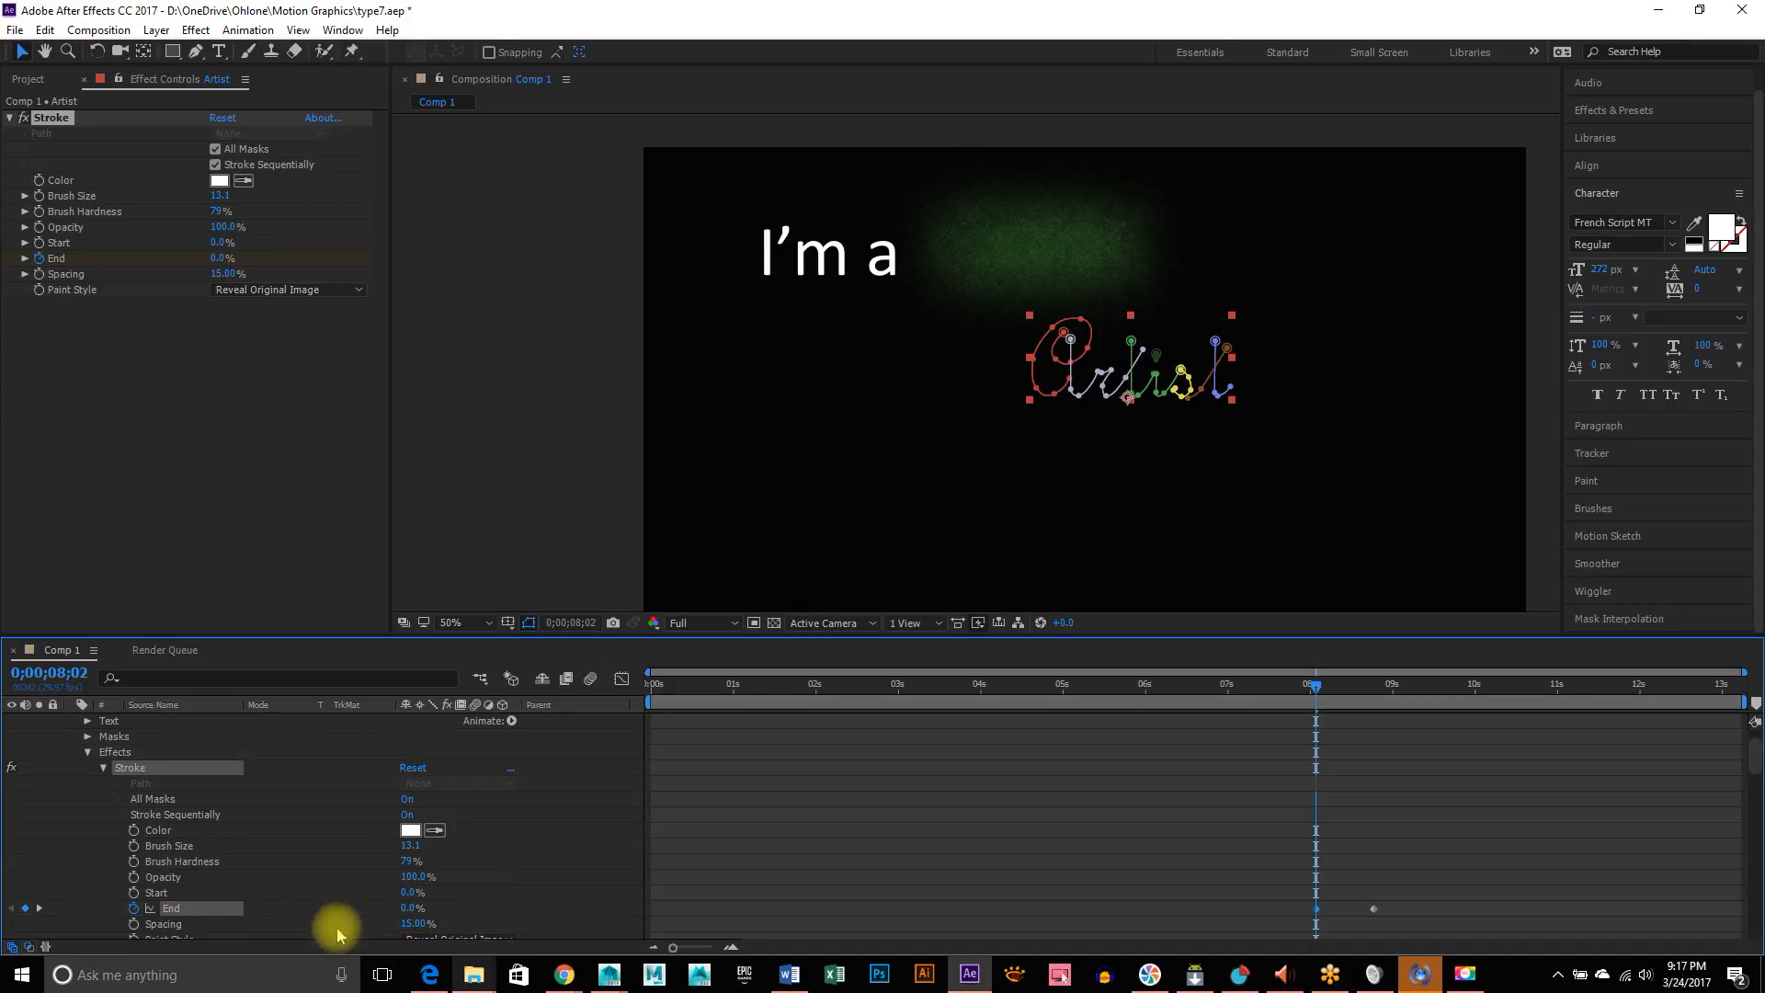
Scrub through the Artist handwriting reveal, deselect the layer, and play the composition from 0;00;04;08 and again from 0;00;05;17
click(1322, 690)
drag(1322, 690, 1366, 689)
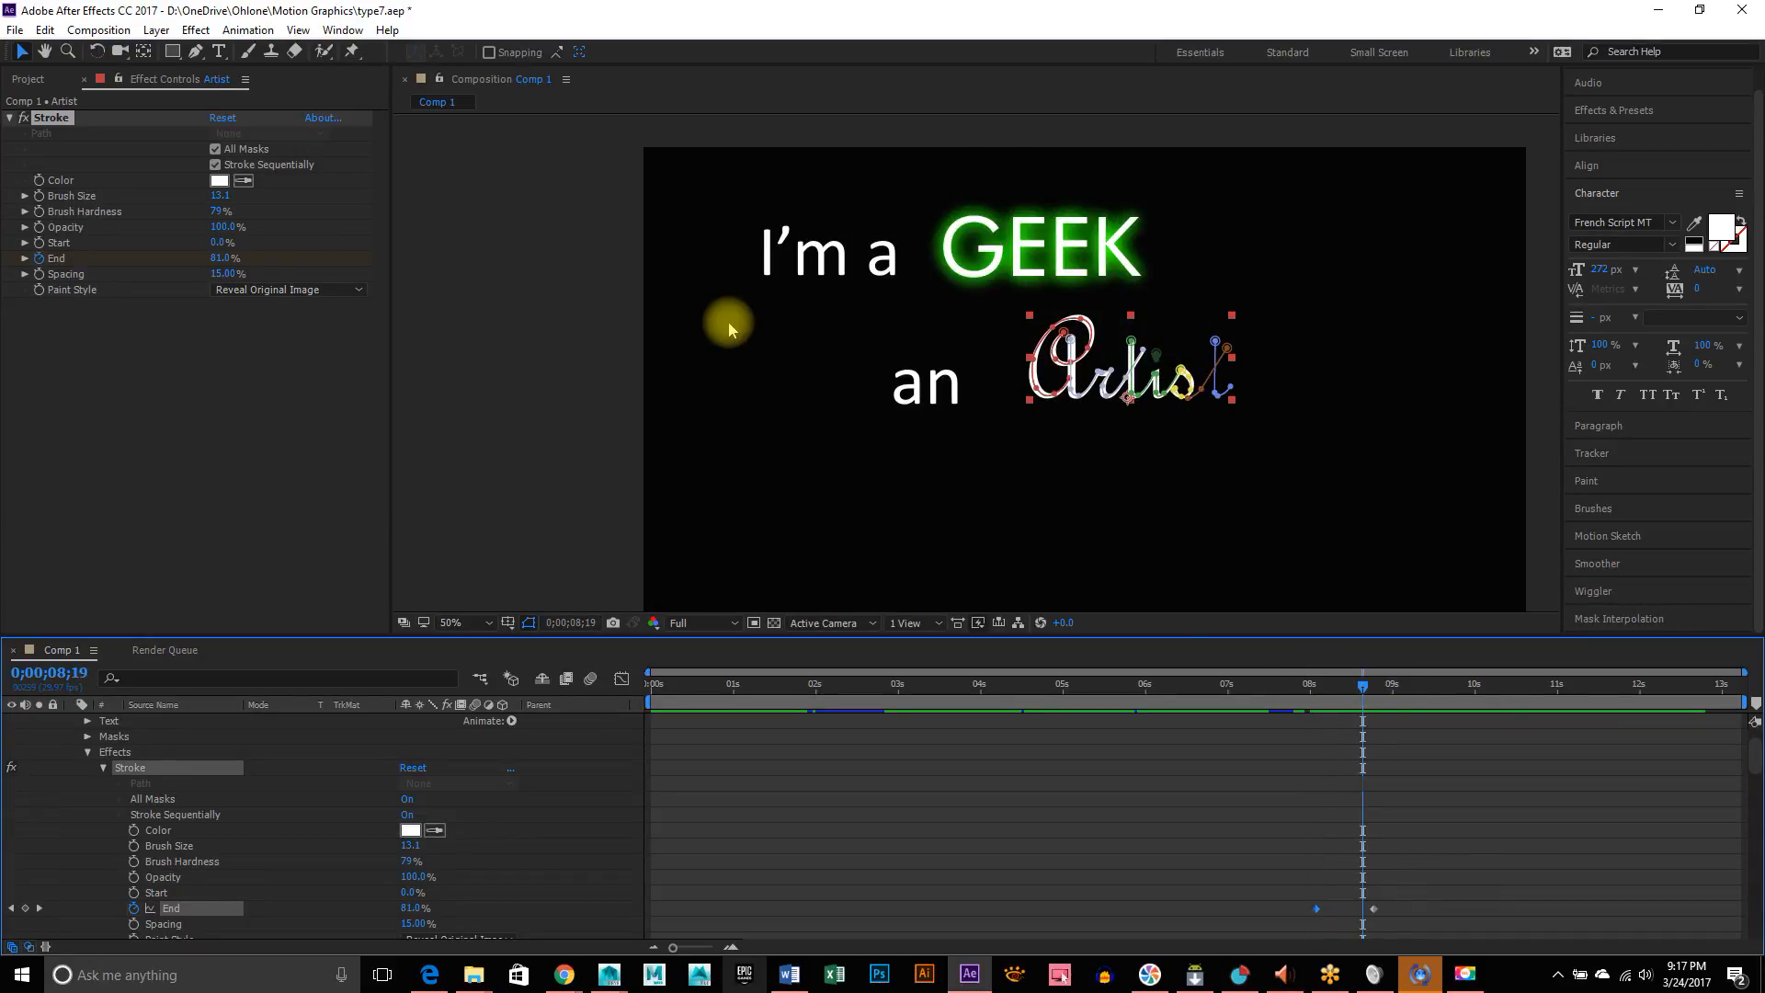
click(707, 334)
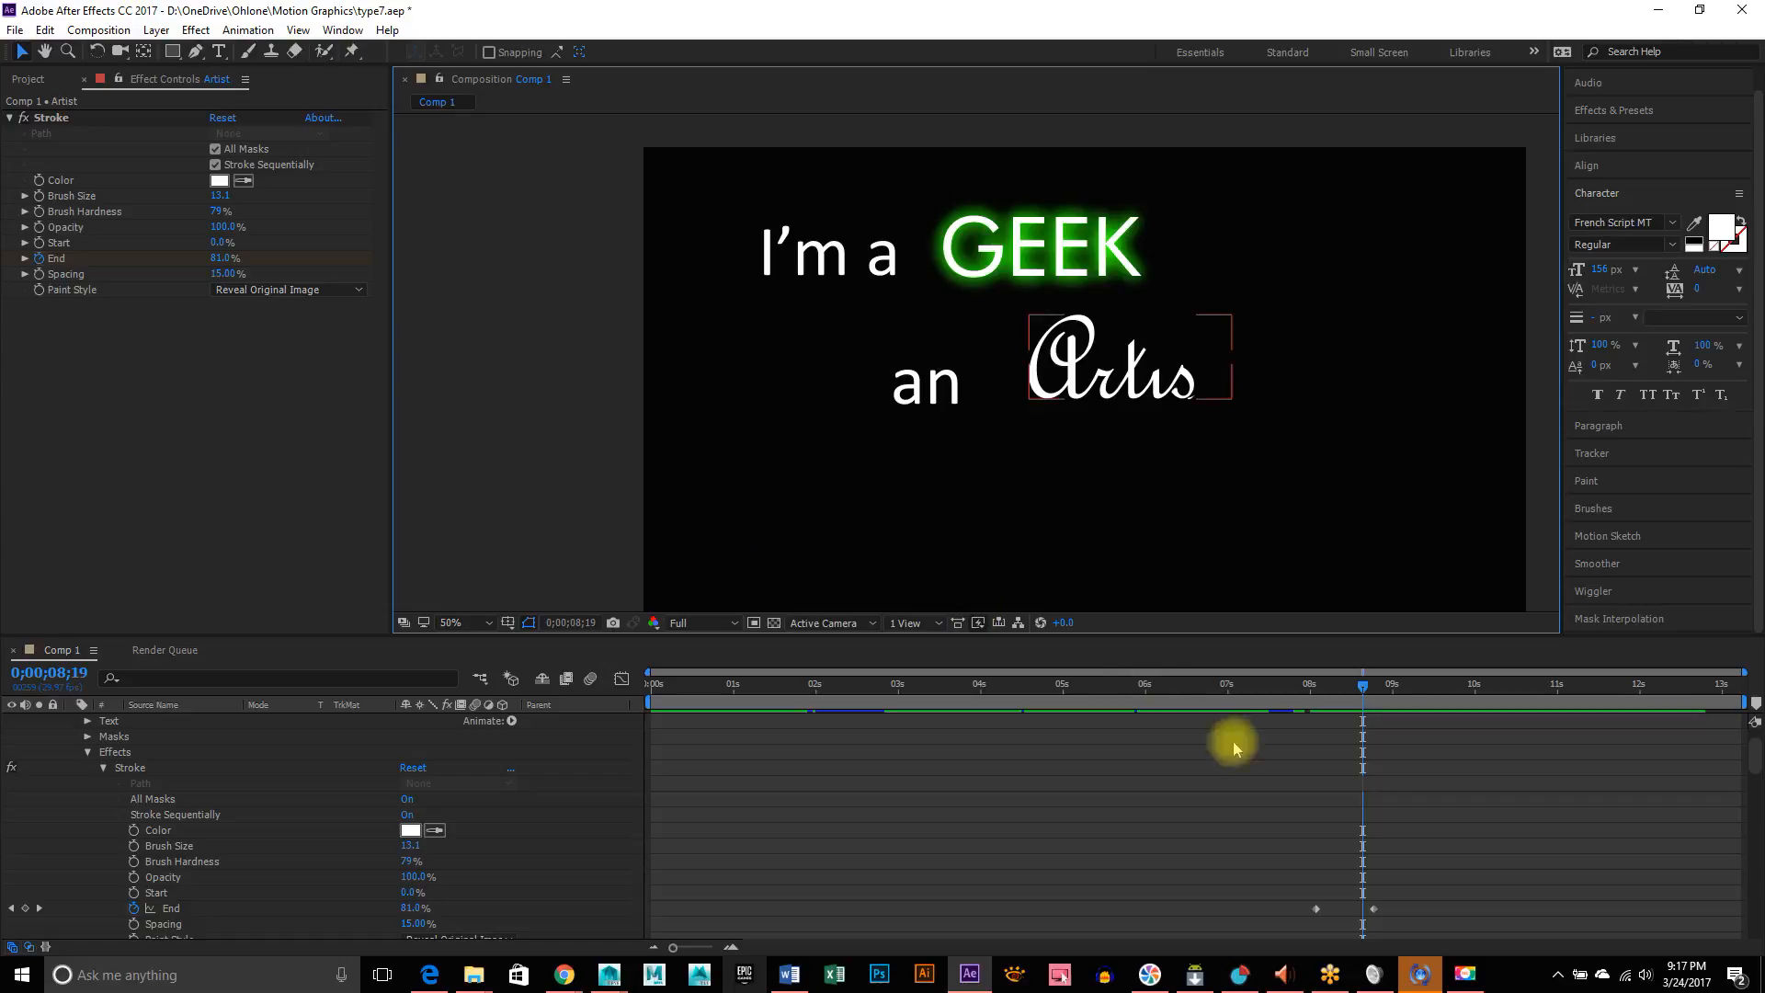
drag(1372, 691, 1001, 688)
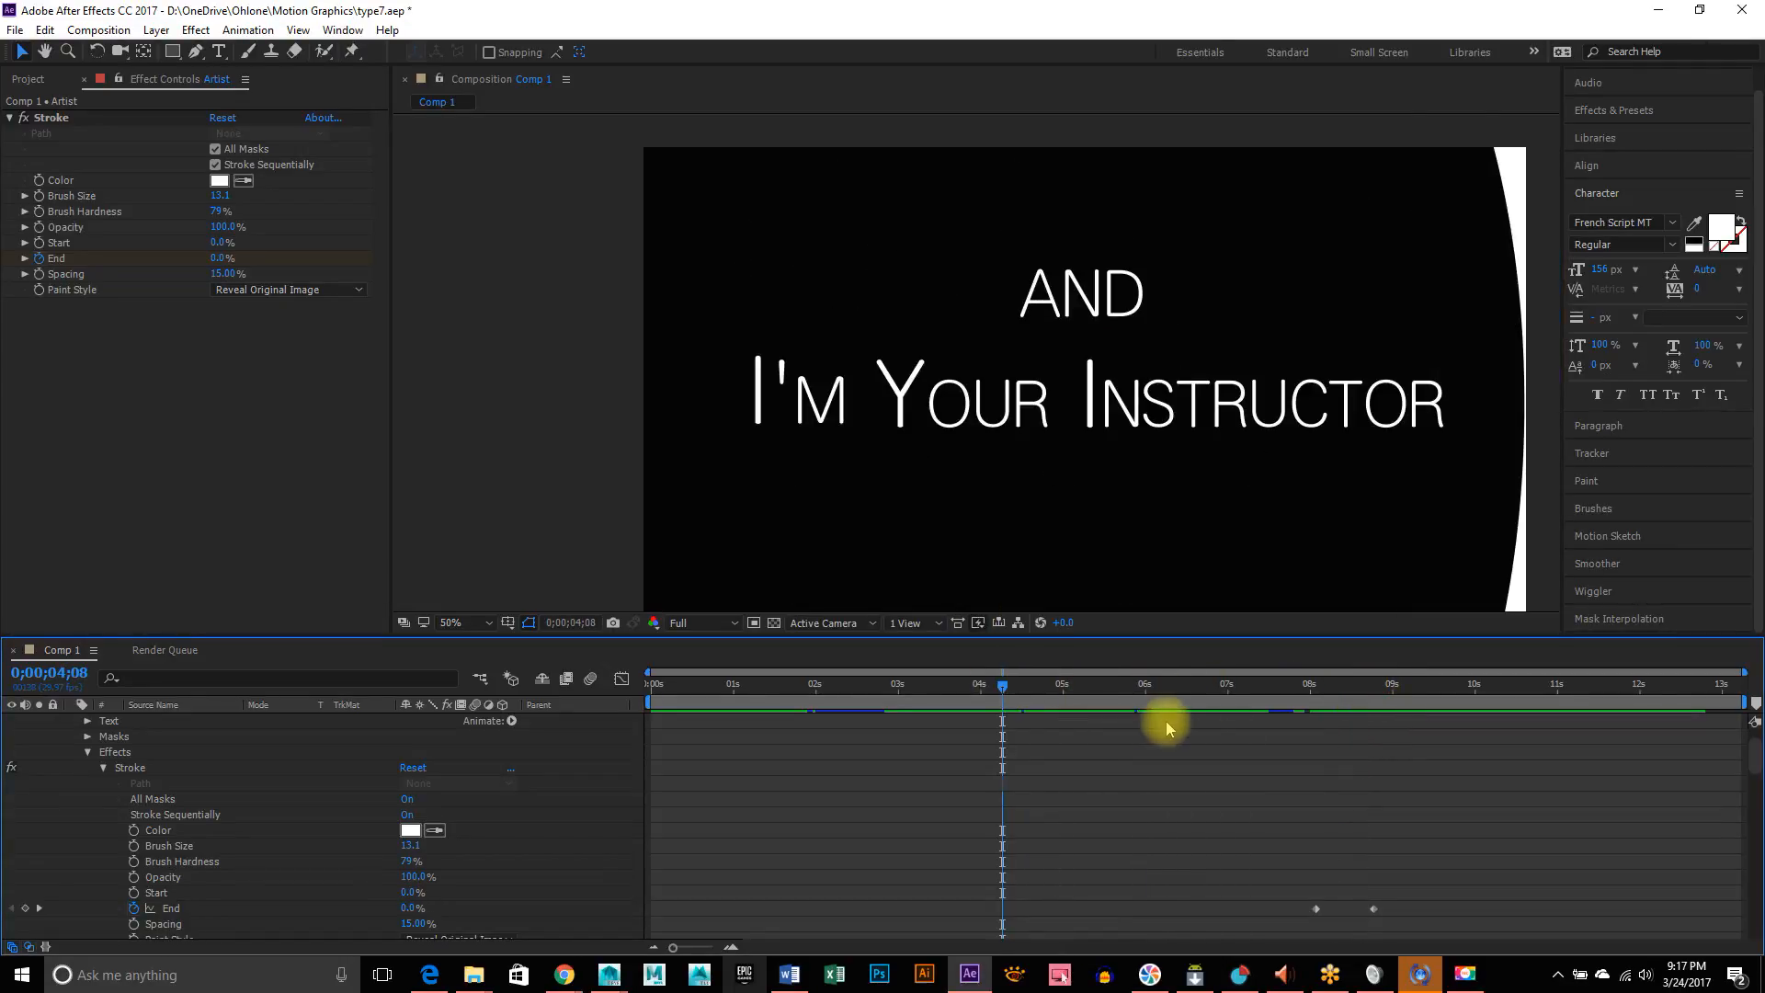
key(space)
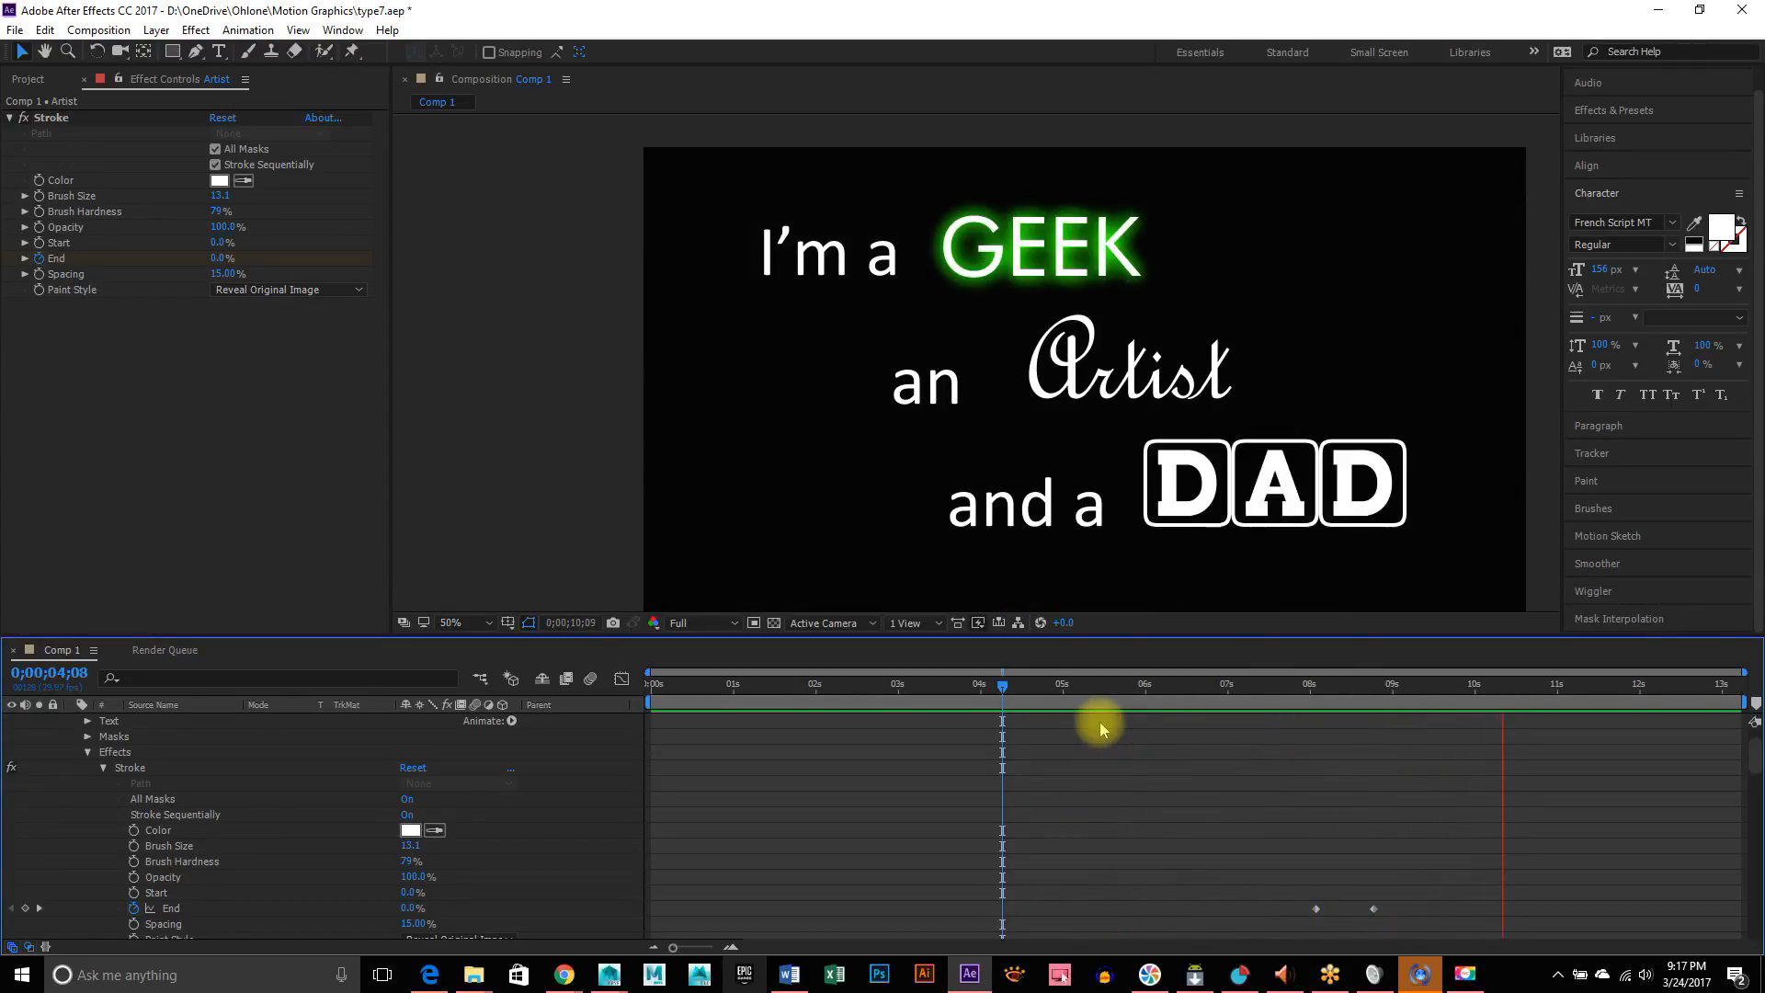
key(space)
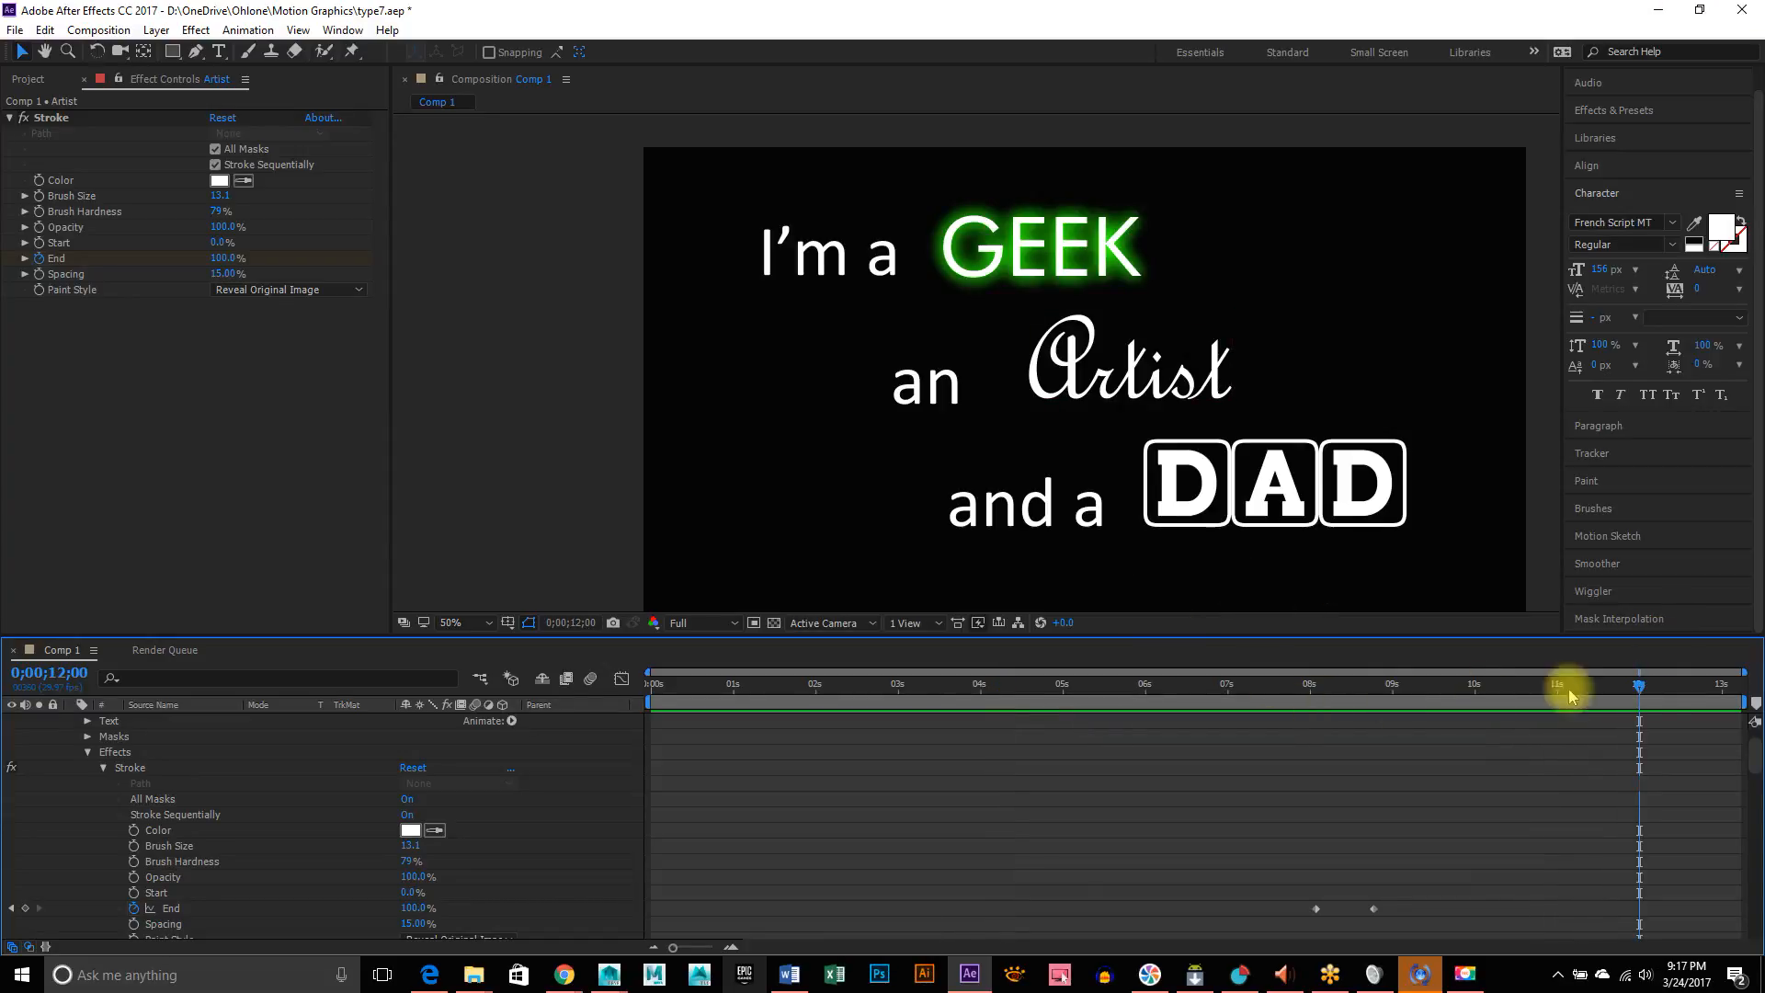
drag(1631, 689, 1110, 681)
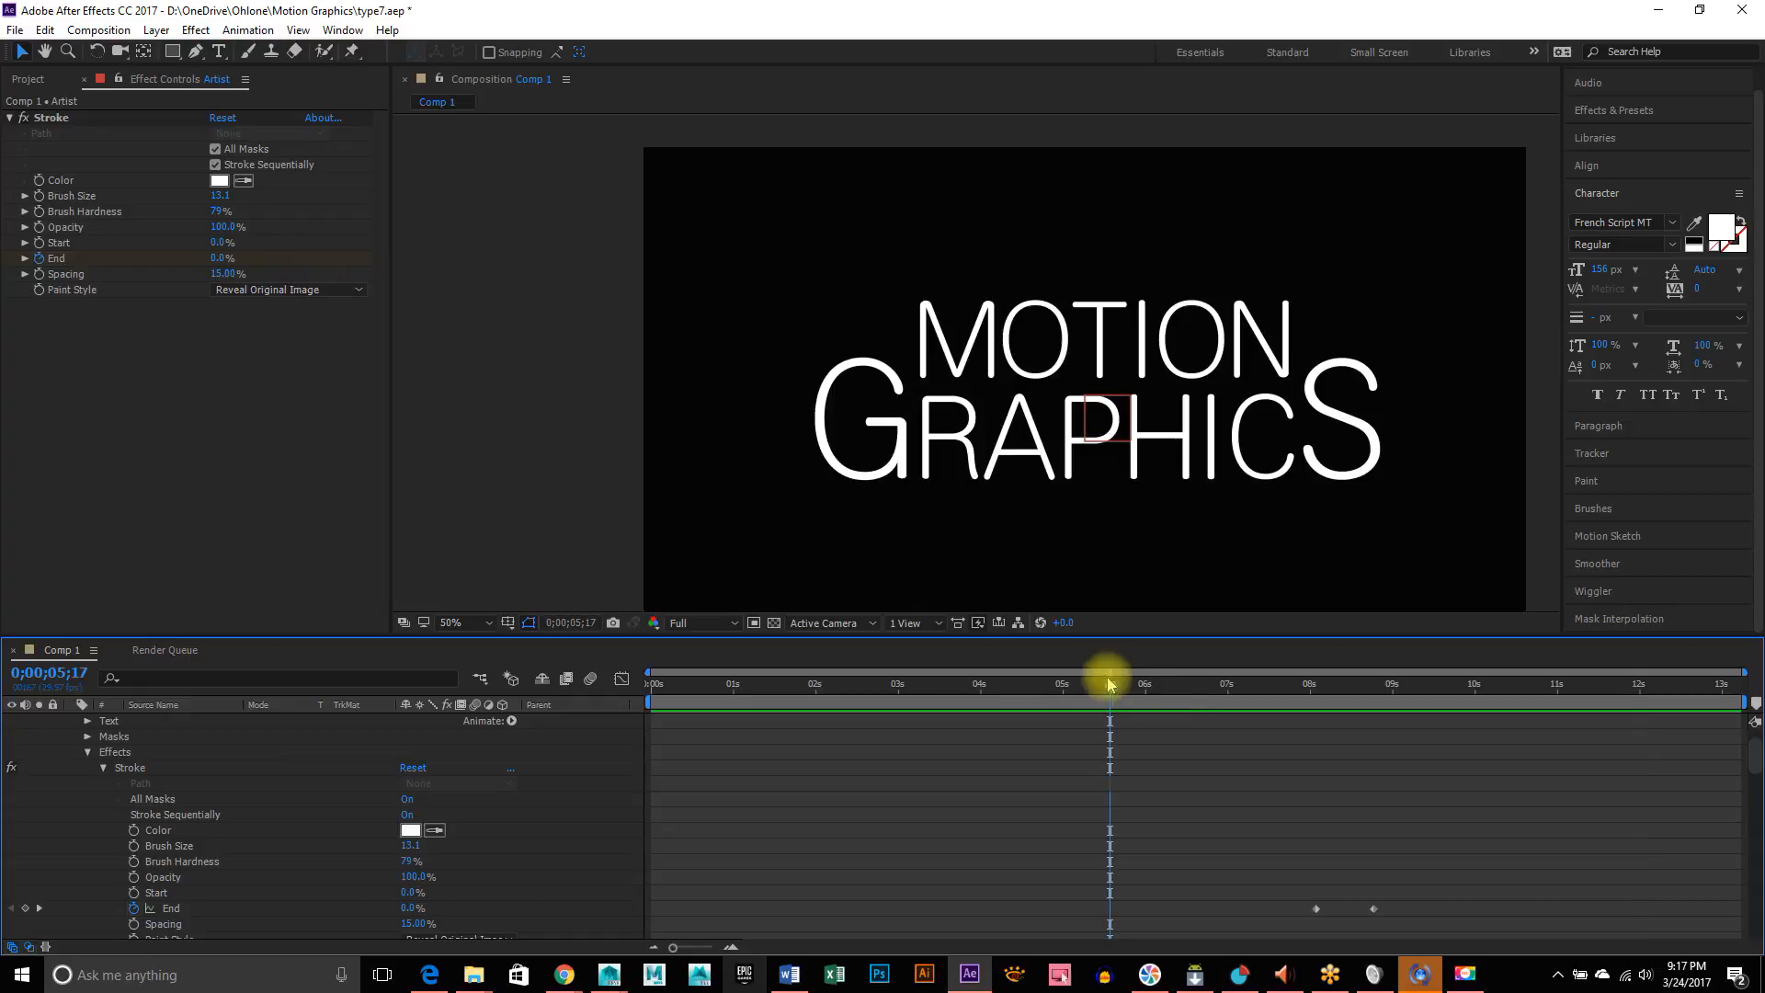
key(space)
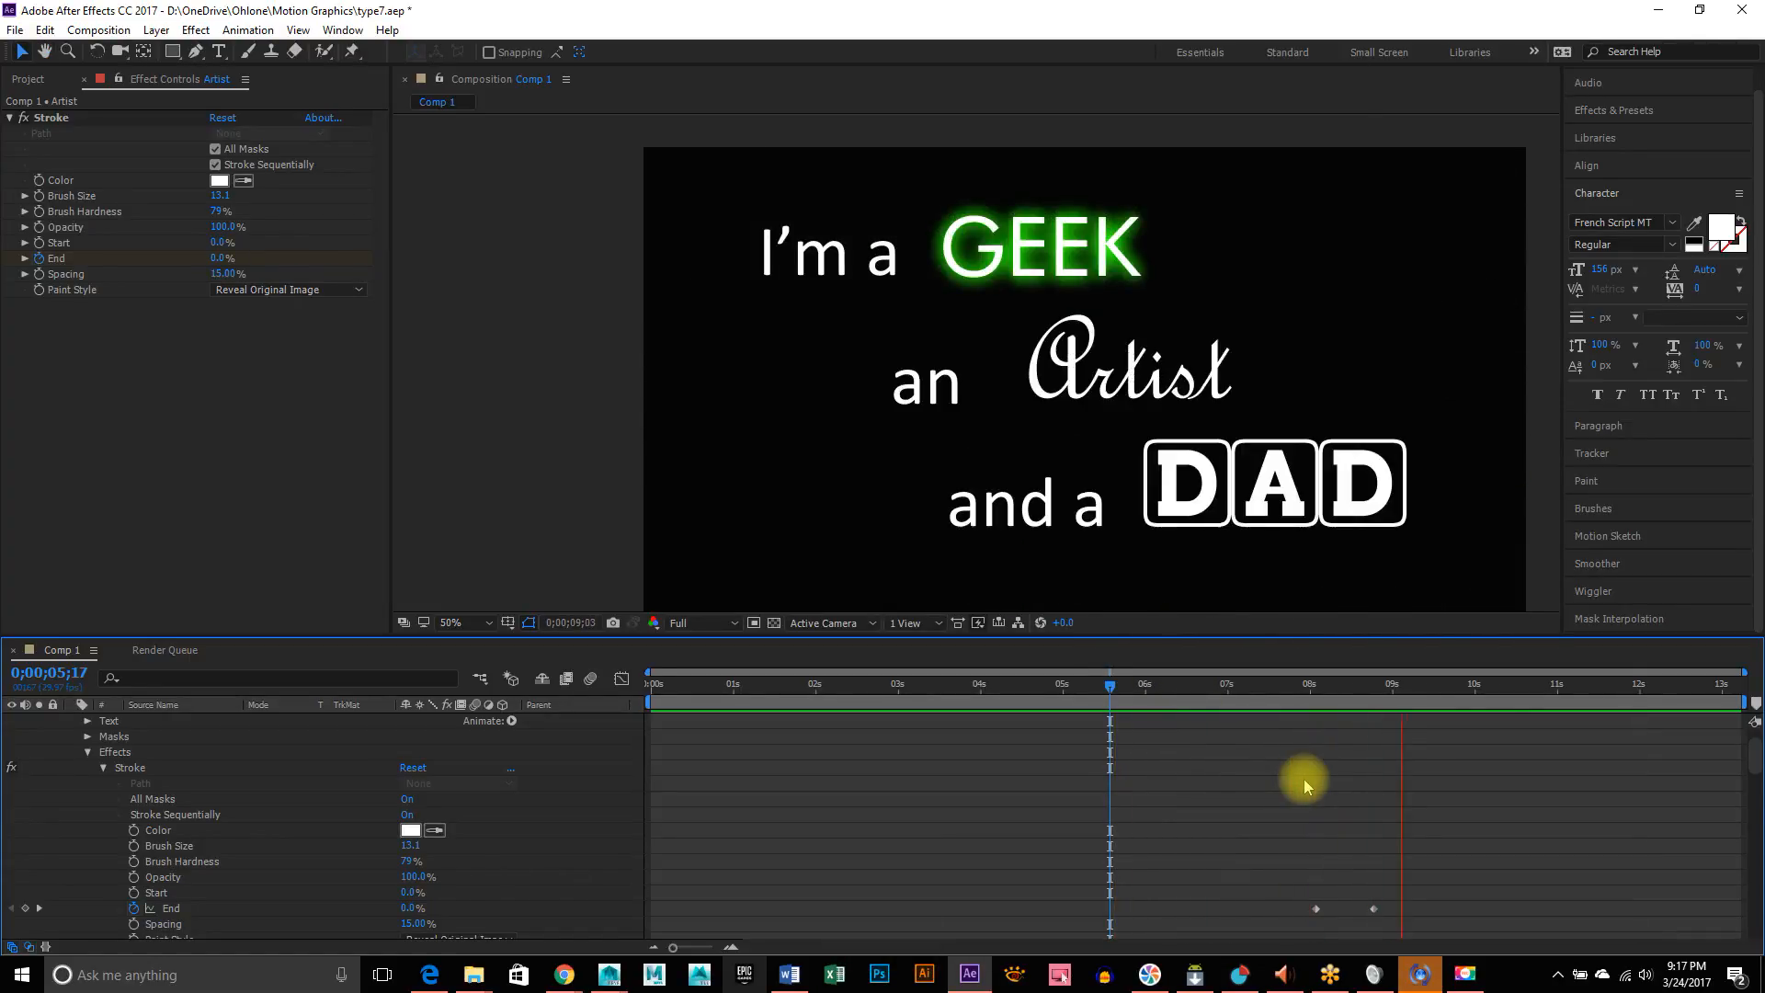
key(space)
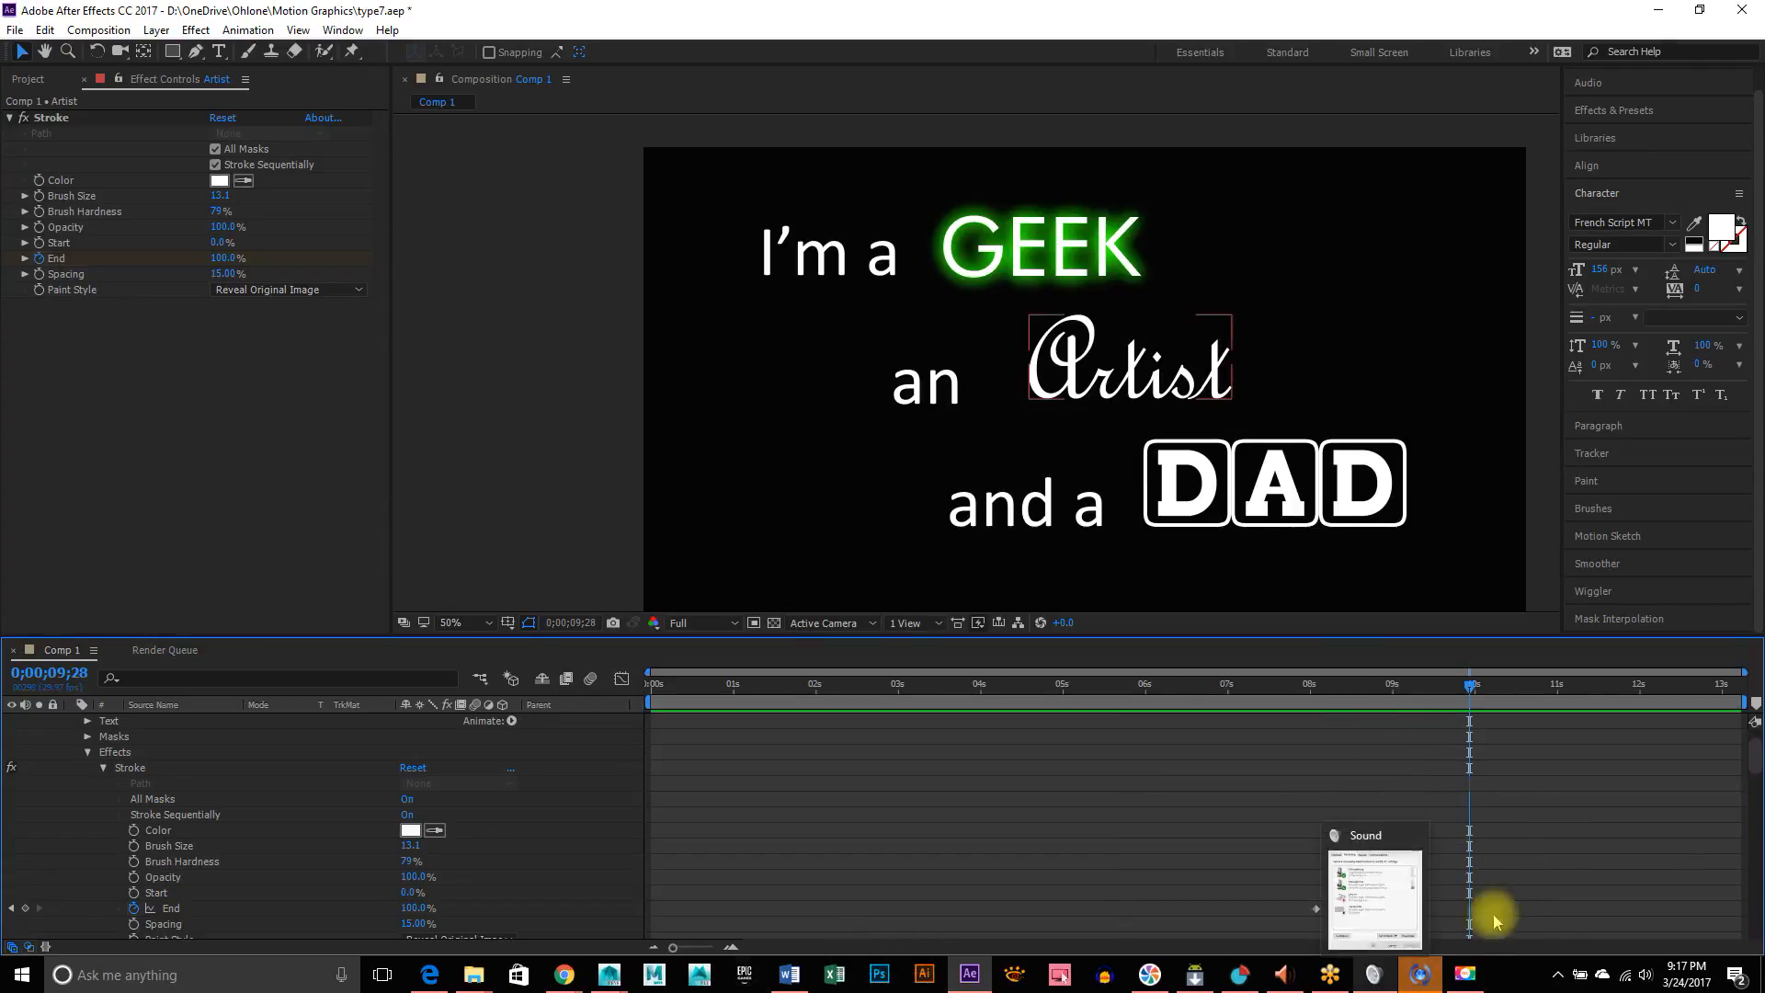
Shift the Artist and "an" layers later in the timeline so both start at about 9 seconds
scroll(1521, 807, up, 1)
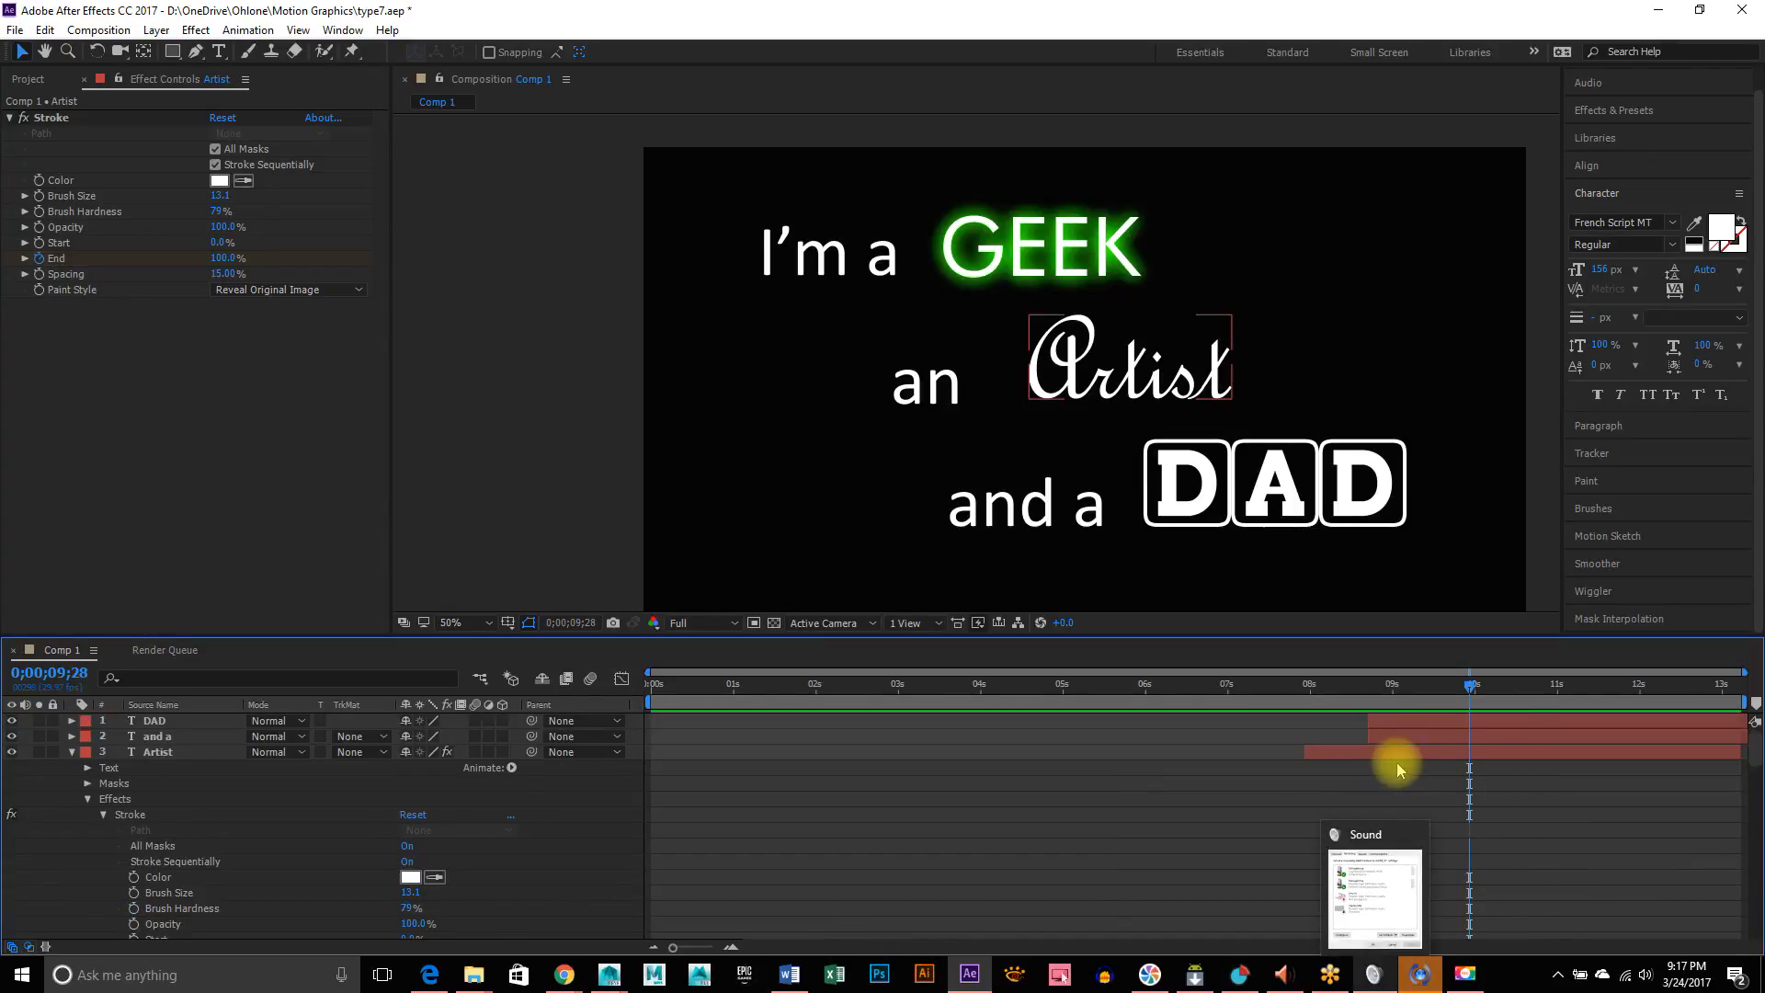
drag(1399, 758, 1485, 758)
mouse_move(1470, 691)
mouse_down()
mouse_move(1382, 696)
mouse_move(1423, 702)
mouse_up()
scroll(1457, 790, down, 4)
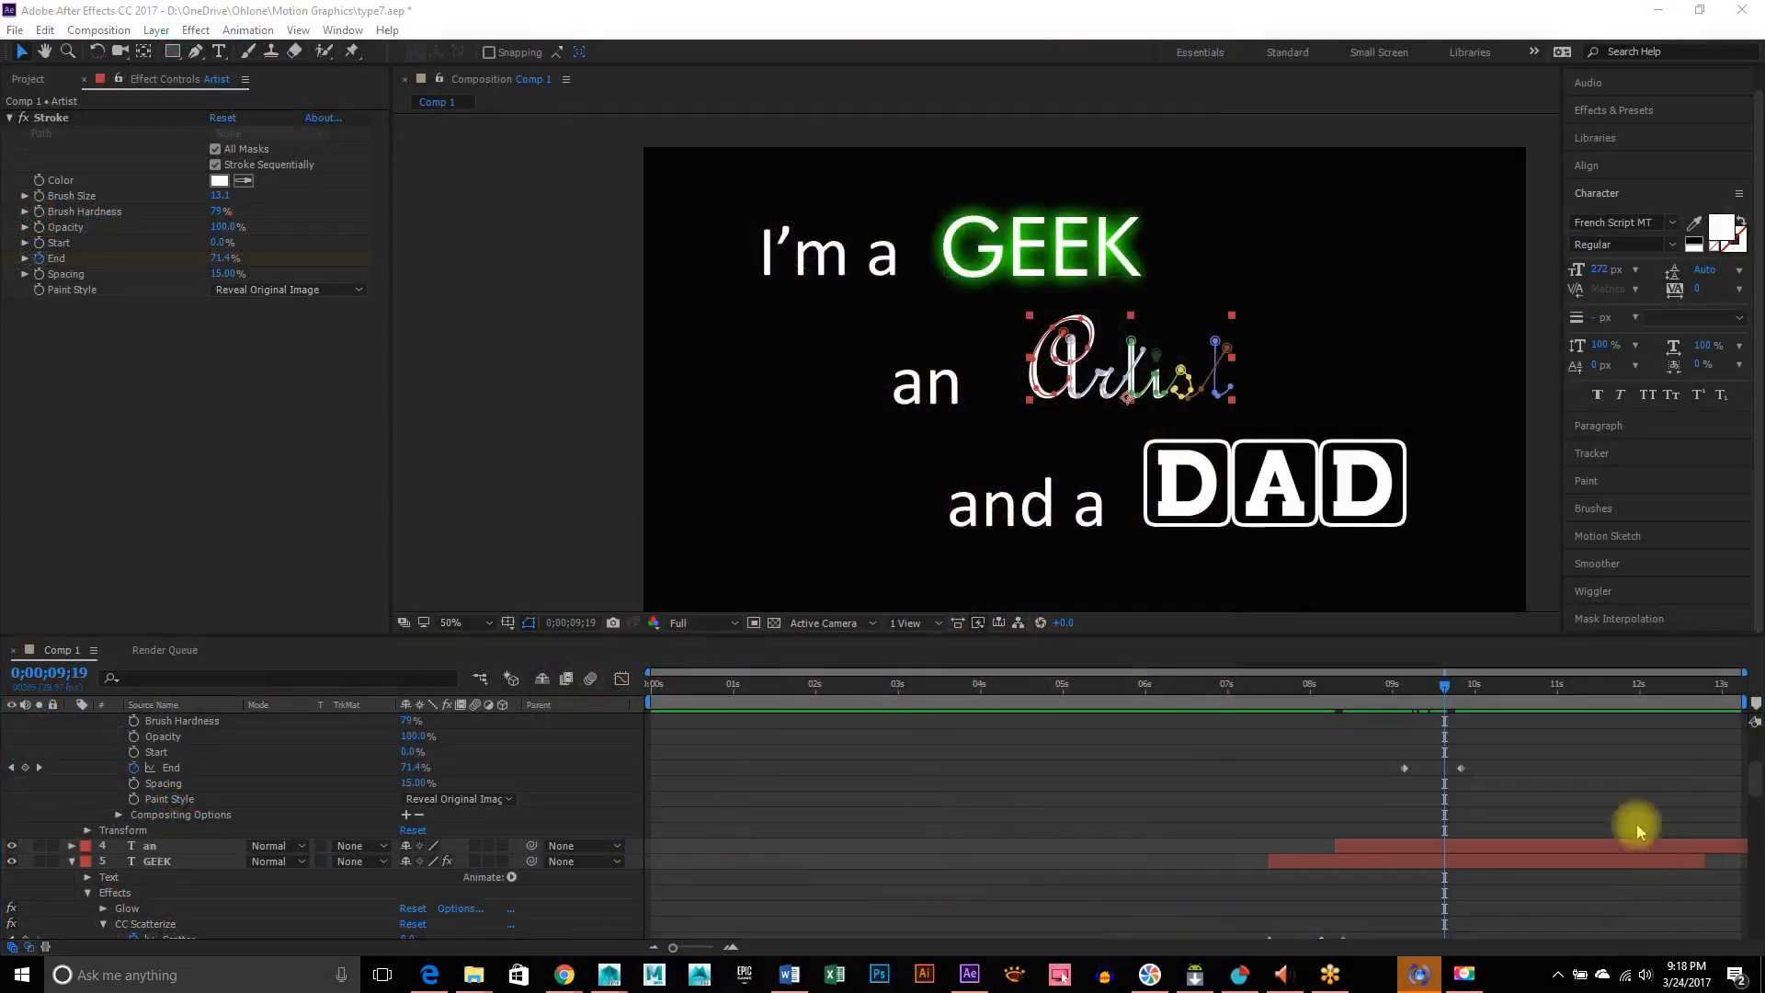
click(1396, 848)
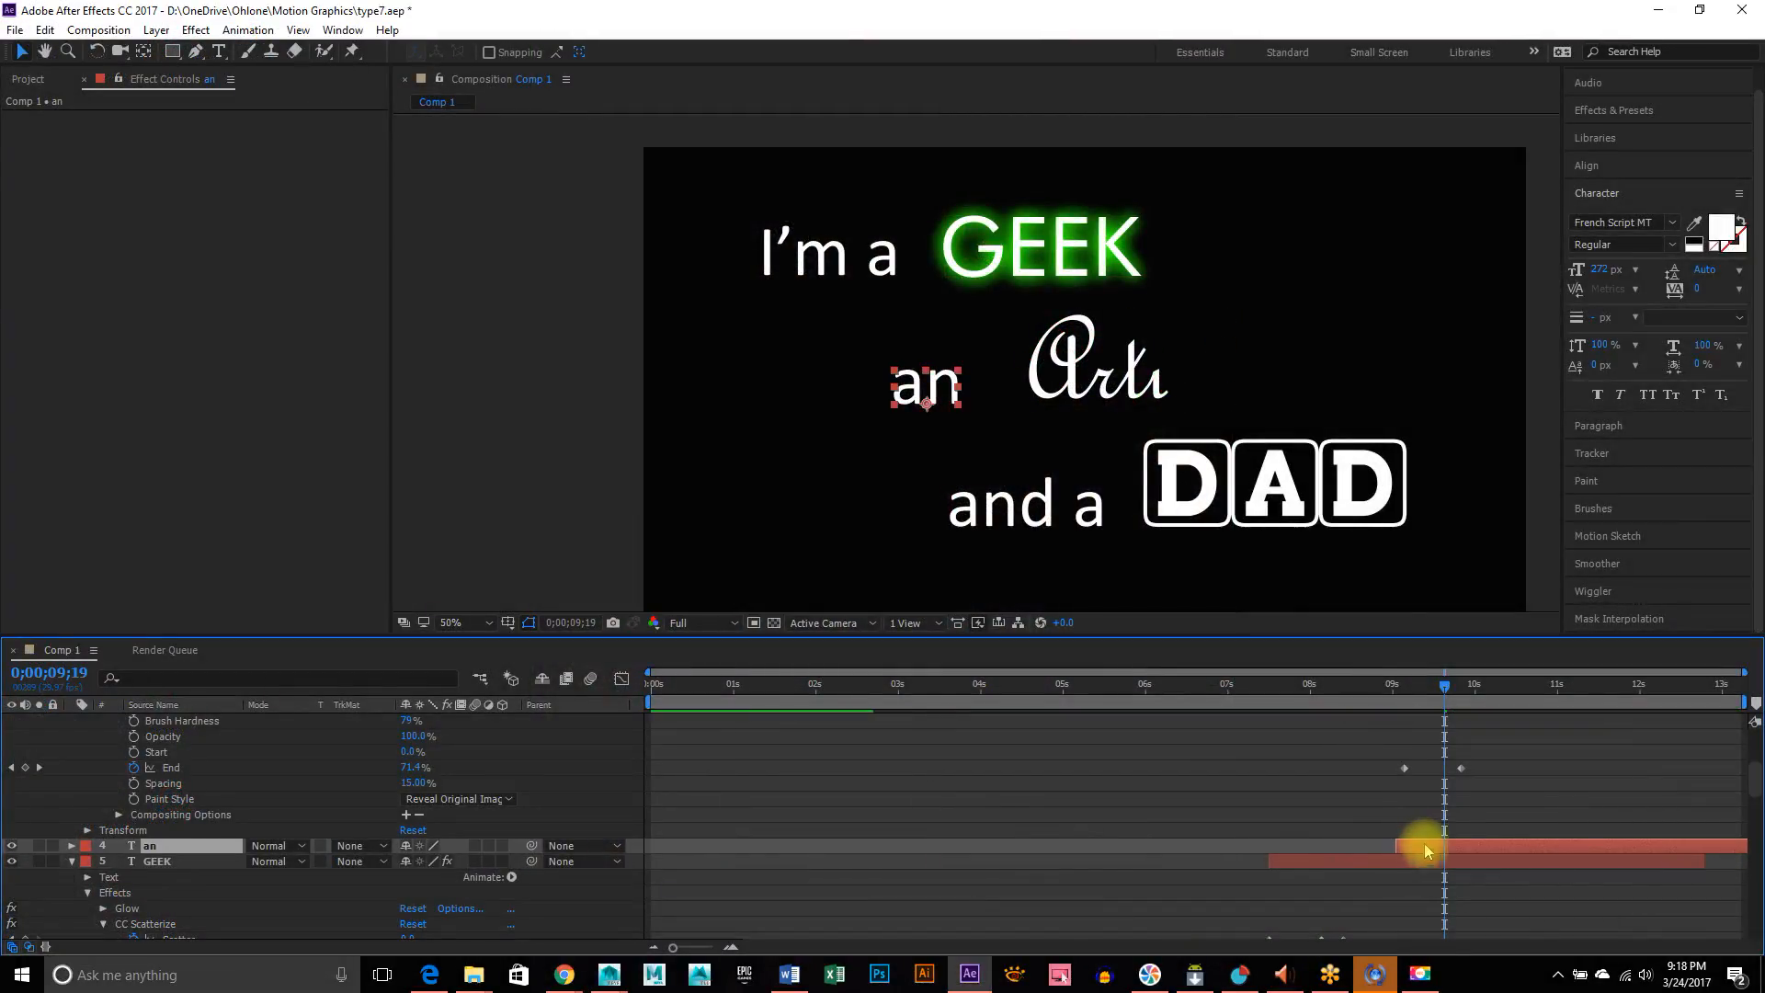
Check the starts of the Artist and "an" layers around 0;00;09;00, and play the composition from 0;00;05;15
scroll(1458, 773, up, 4)
scroll(1458, 773, down, 2)
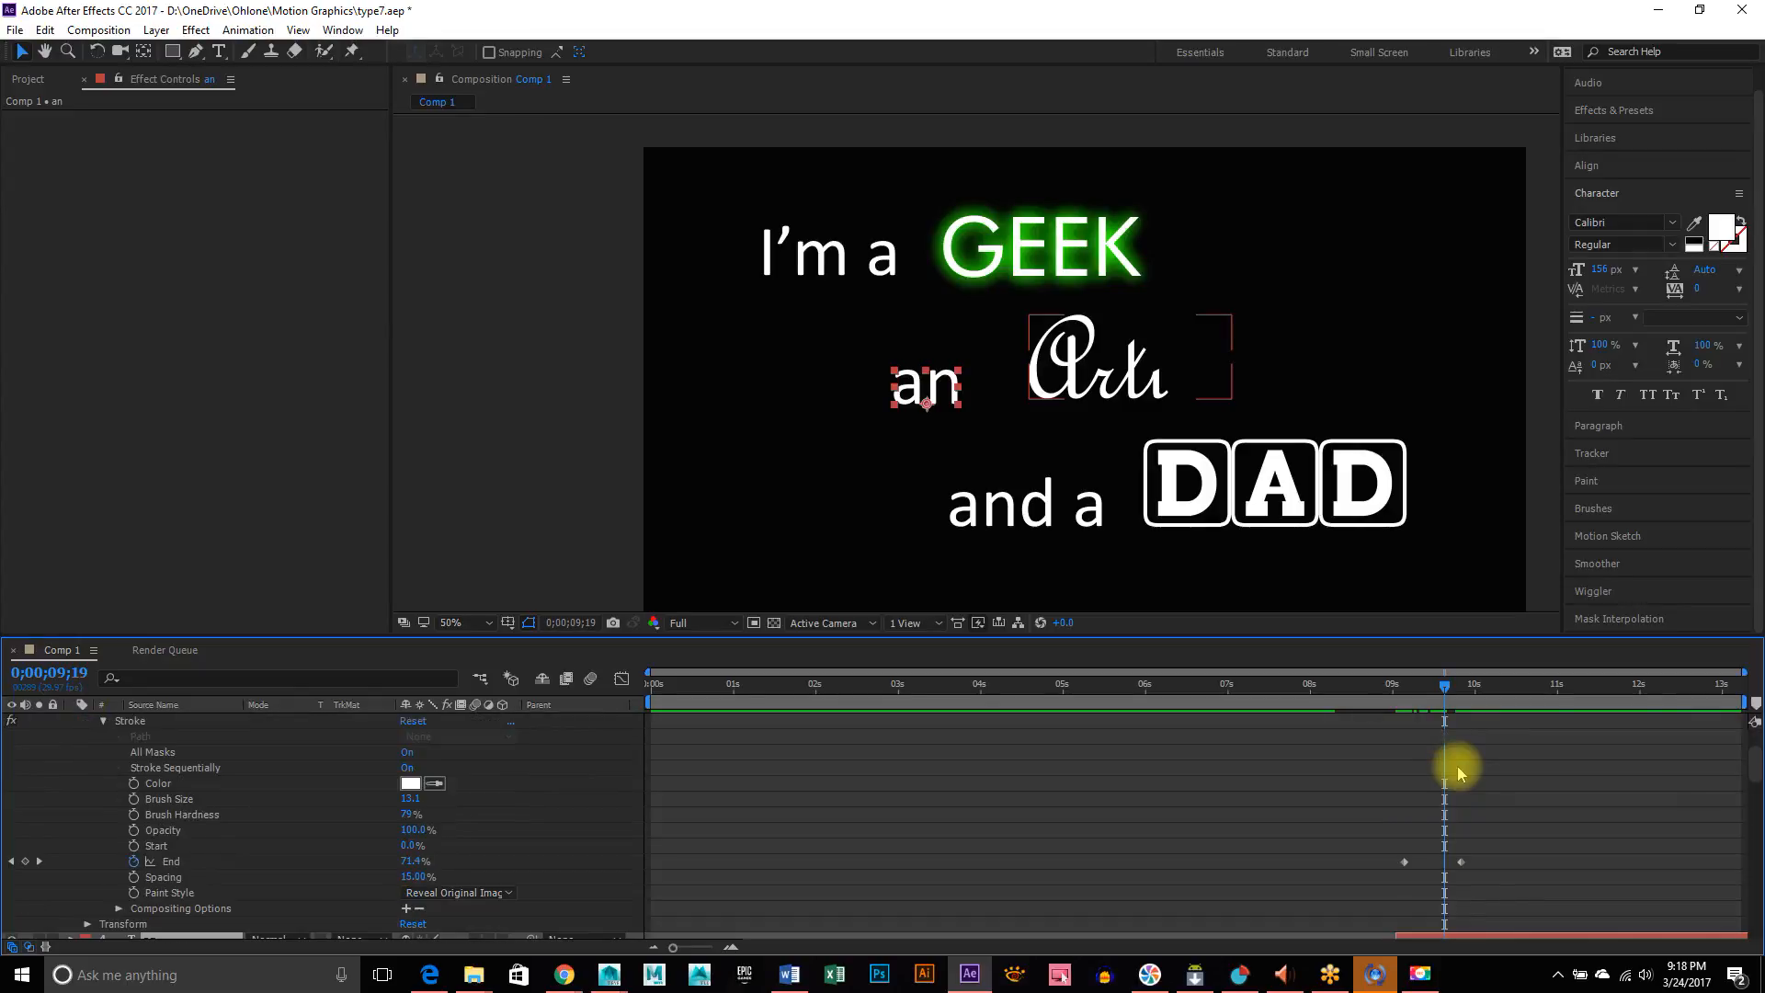
drag(1448, 690, 1385, 690)
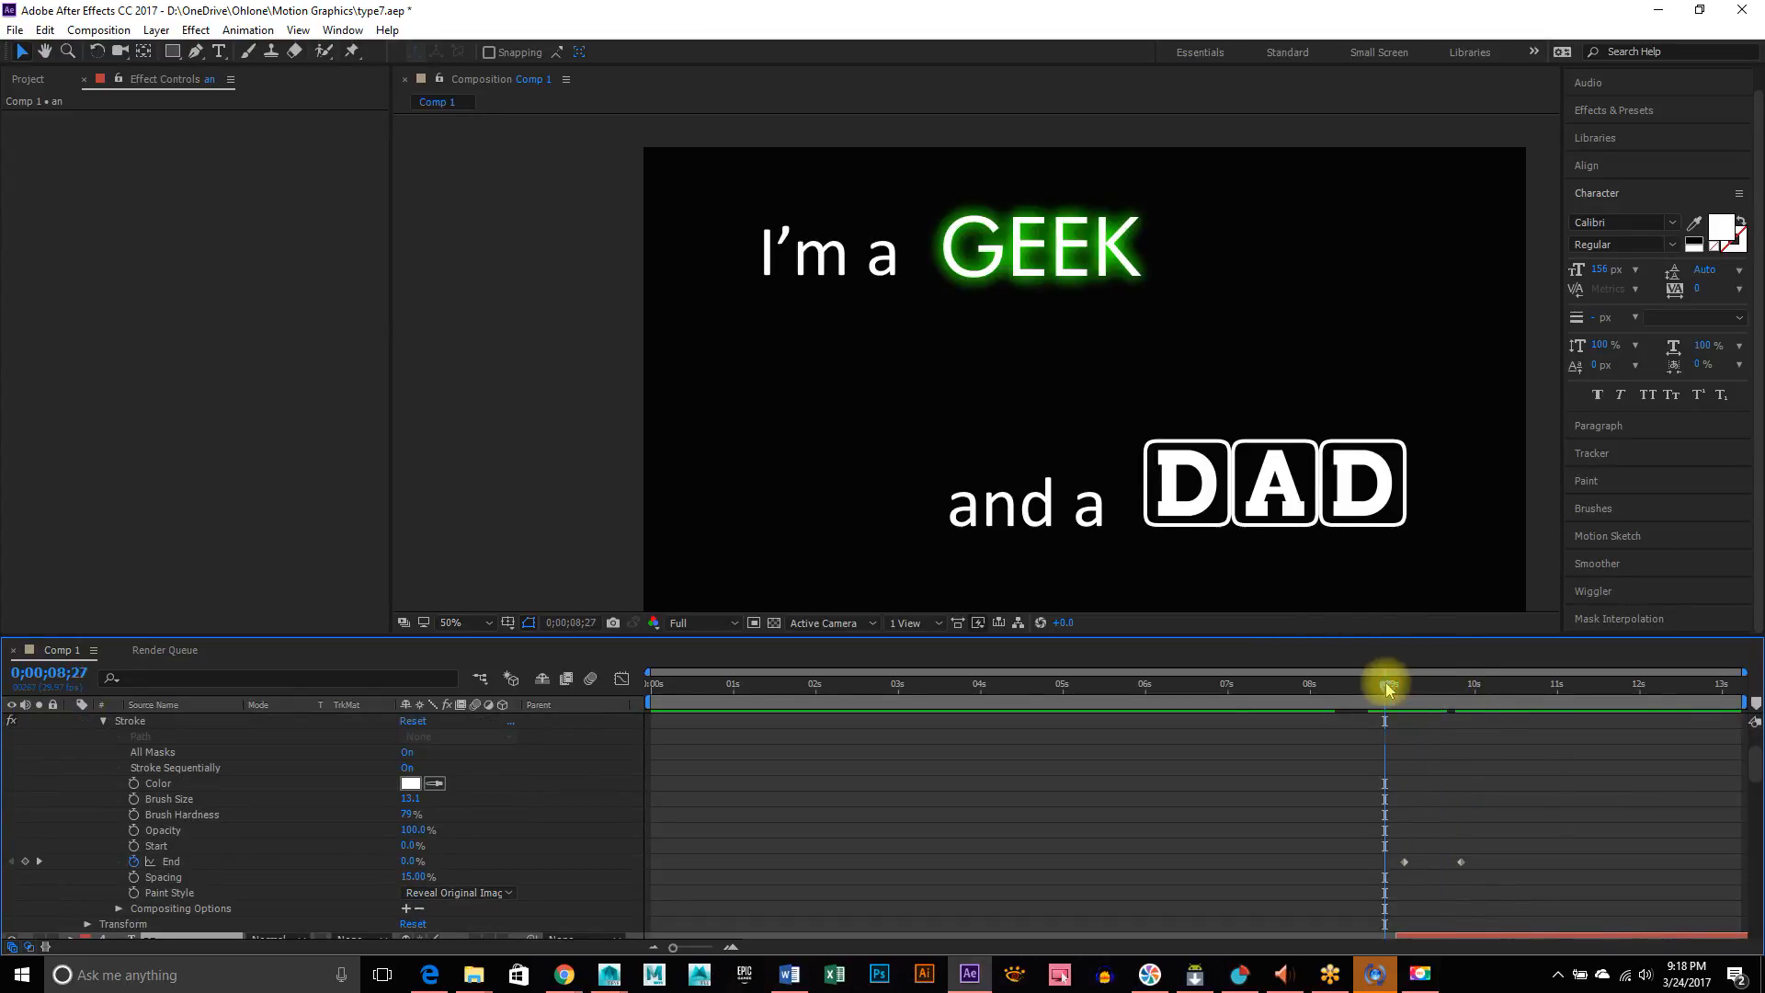
scroll(1515, 778, up, 2)
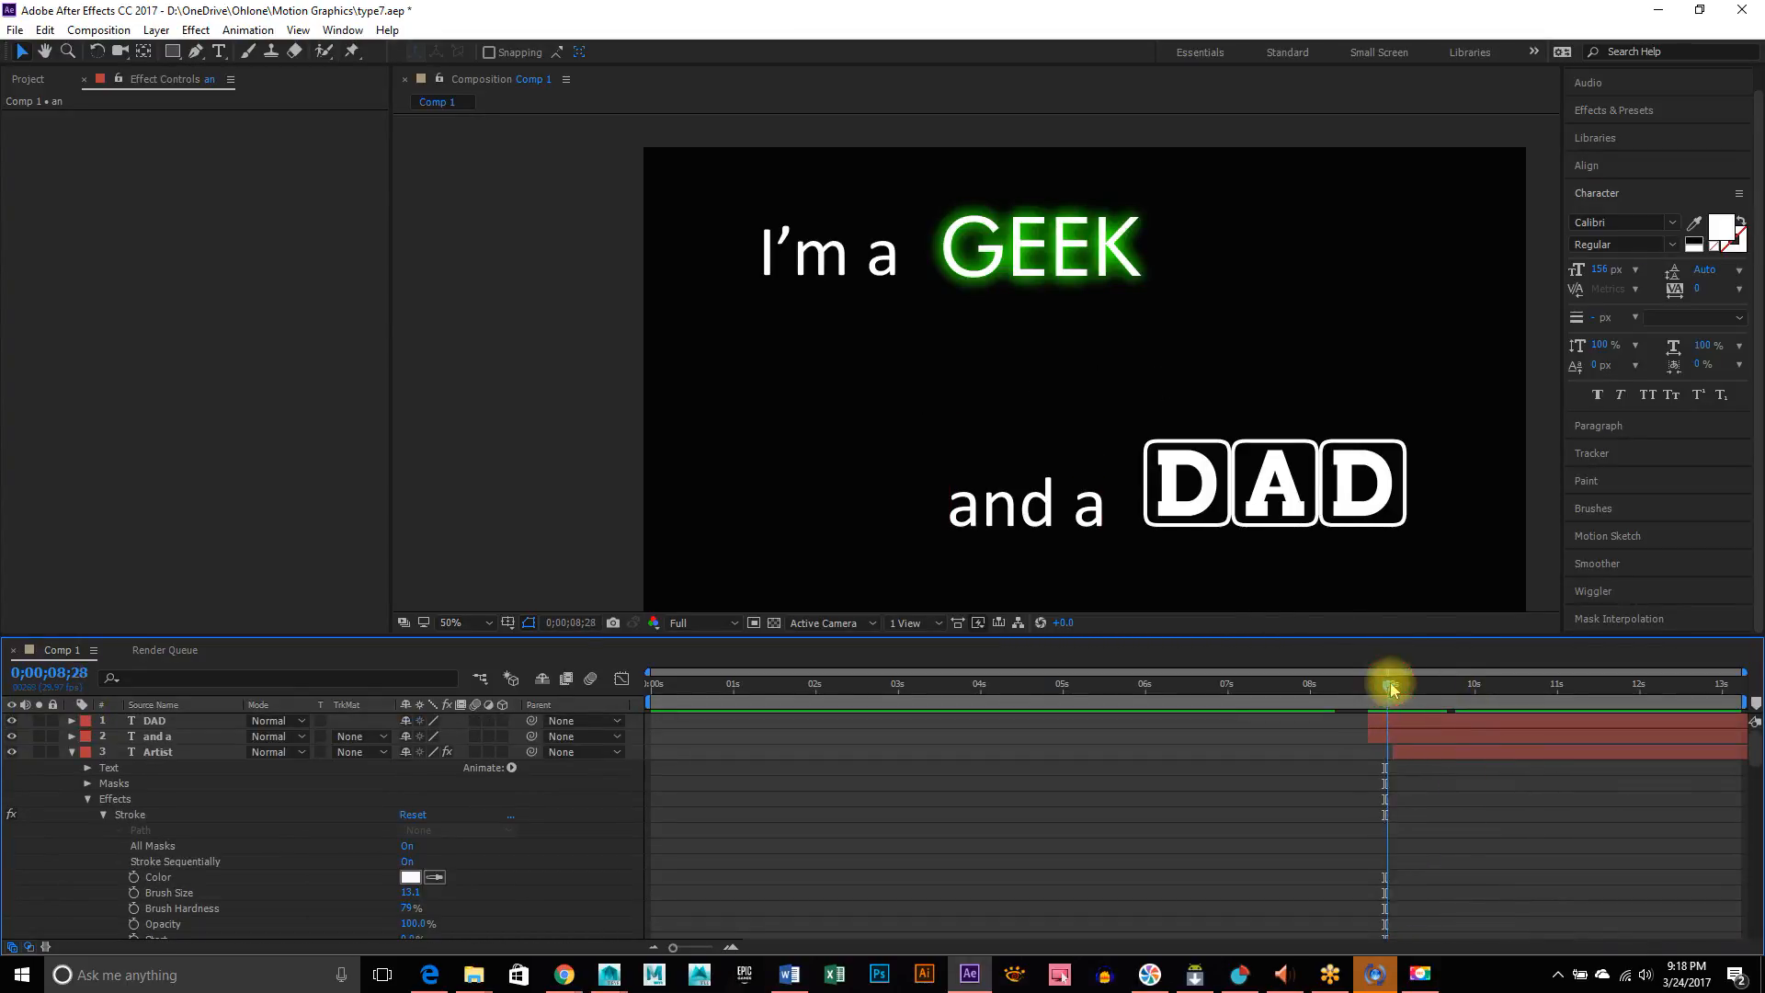
scroll(1503, 792, down, 2)
scroll(1438, 874, down, 2)
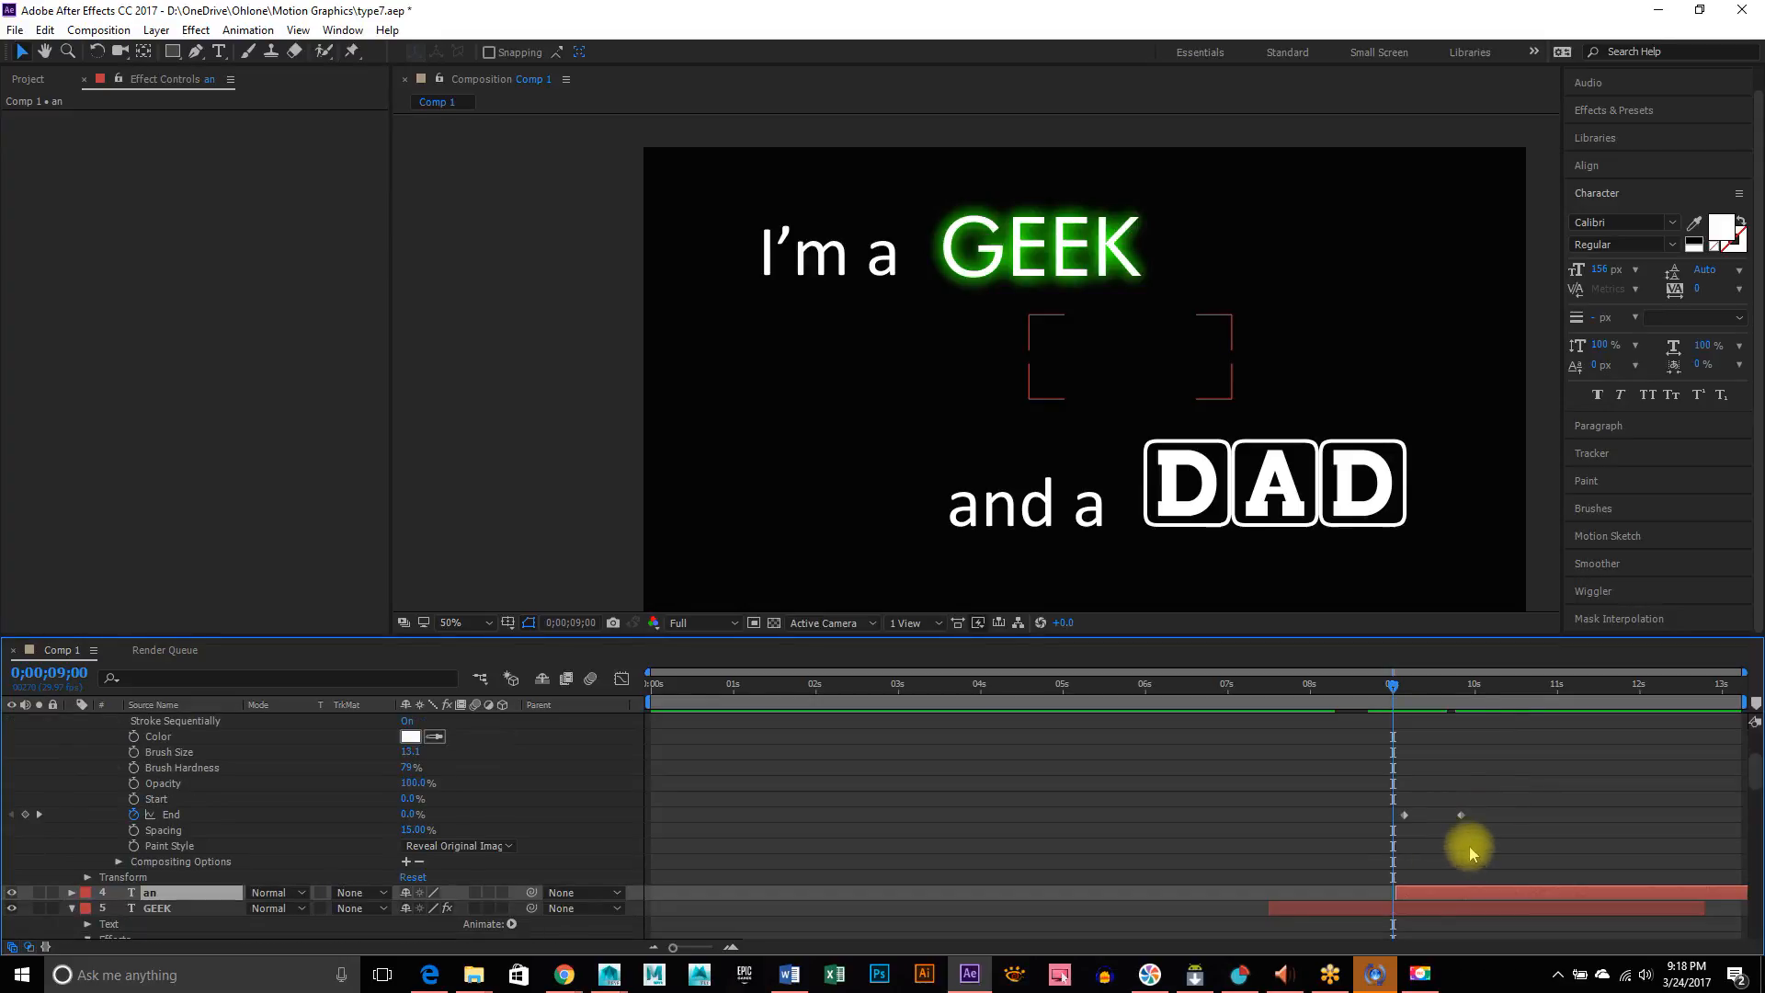
drag(1399, 692, 1106, 656)
key(space)
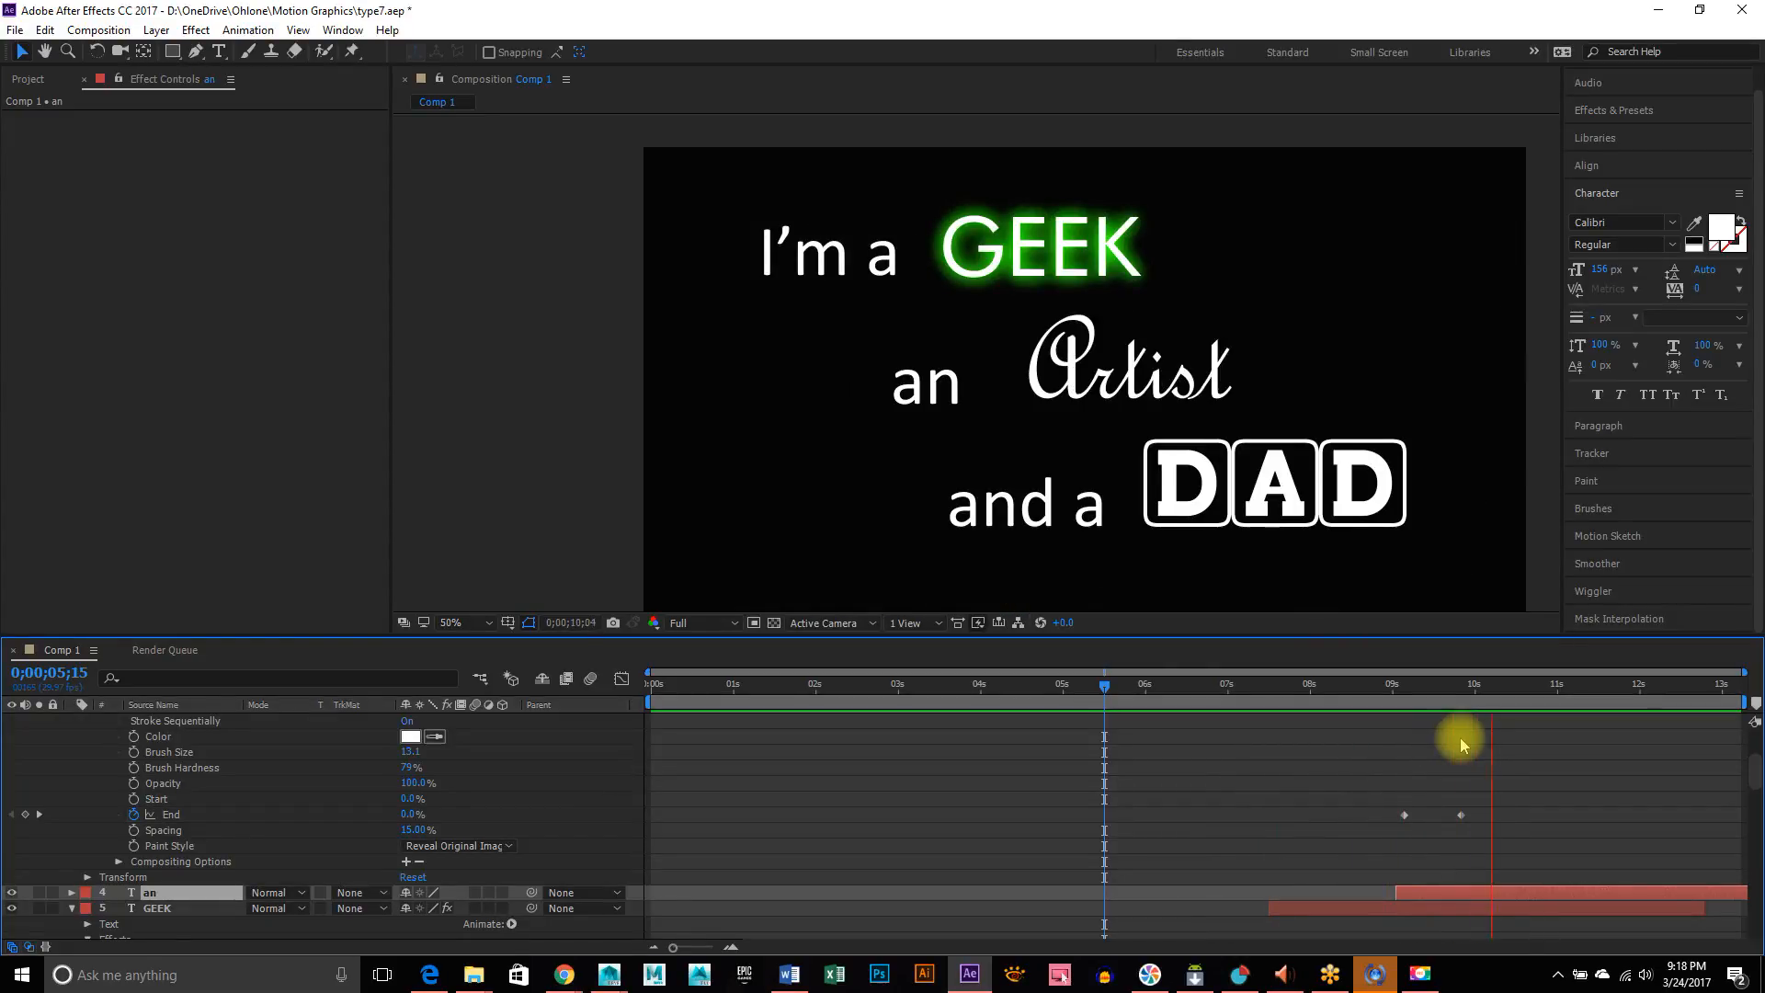
key(space)
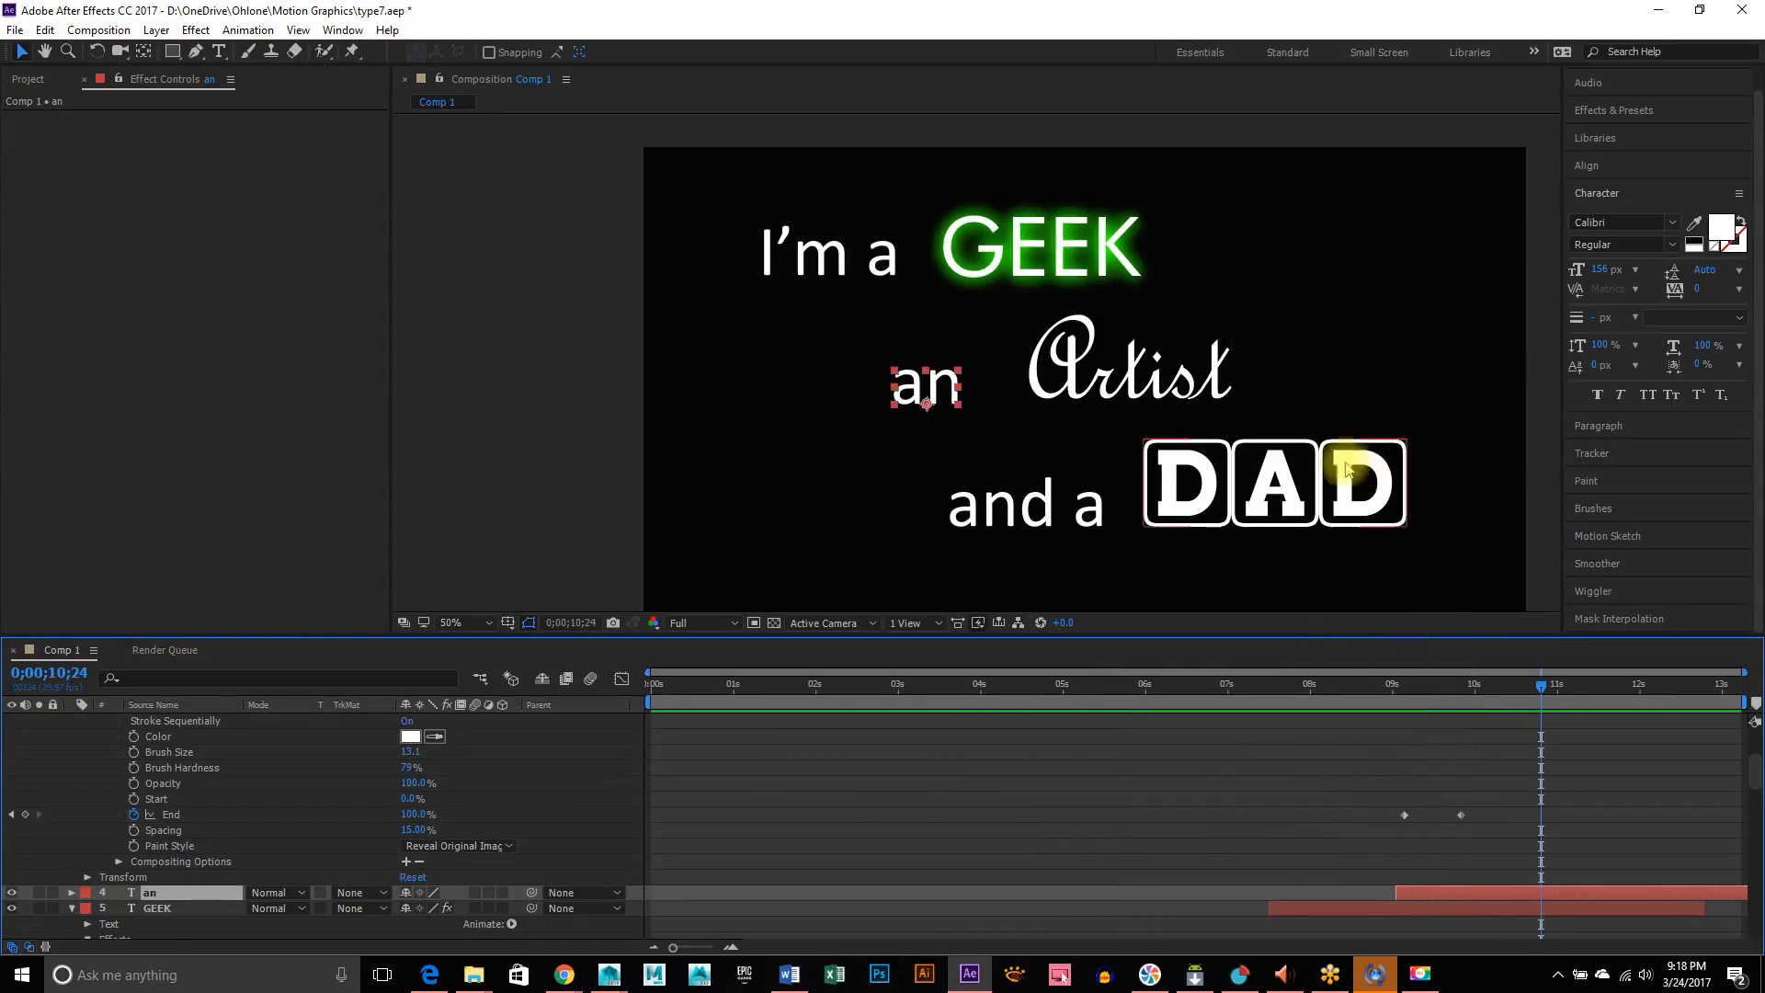
Nudge the Artist text slightly left and down in the composition, and move its second Stroke End keyframe to about 10 seconds
click(1100, 391)
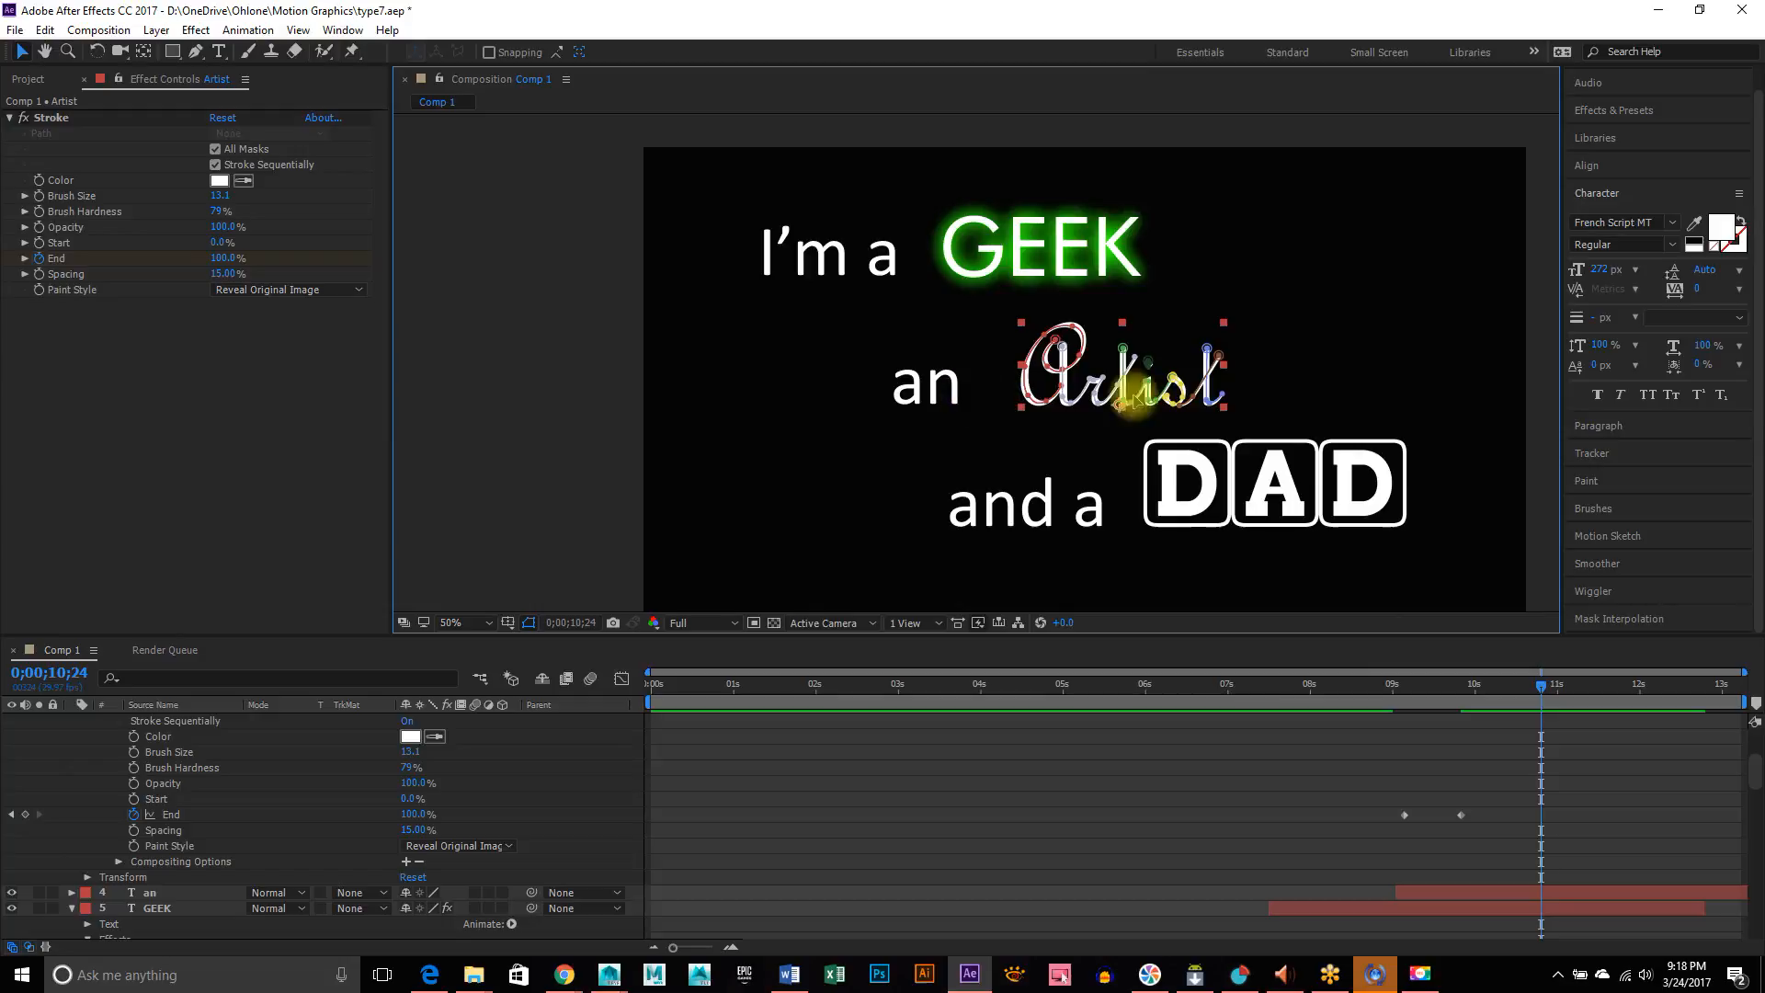
drag(1542, 686, 1477, 709)
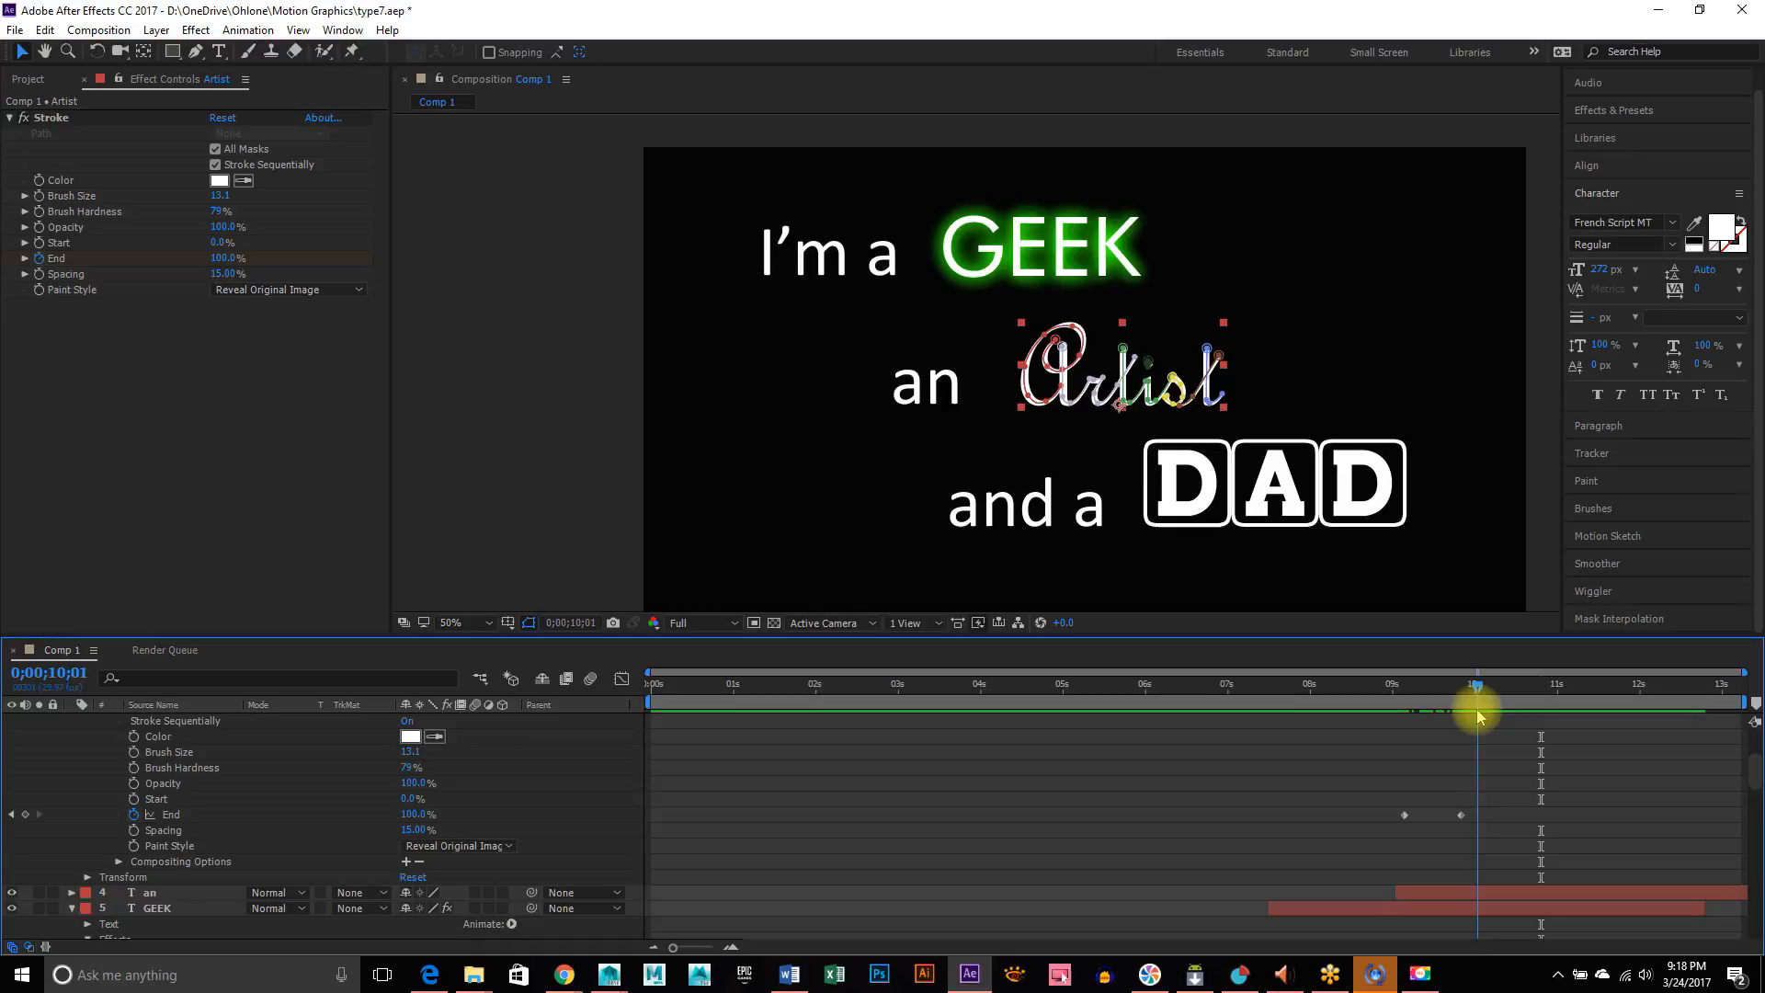
click(1461, 816)
drag(1462, 817, 1475, 817)
Play back the revised Artist reveal from 0;00;07;22, deselect the layer, and move the current time to 0;00;10;11
drag(1471, 689, 1291, 671)
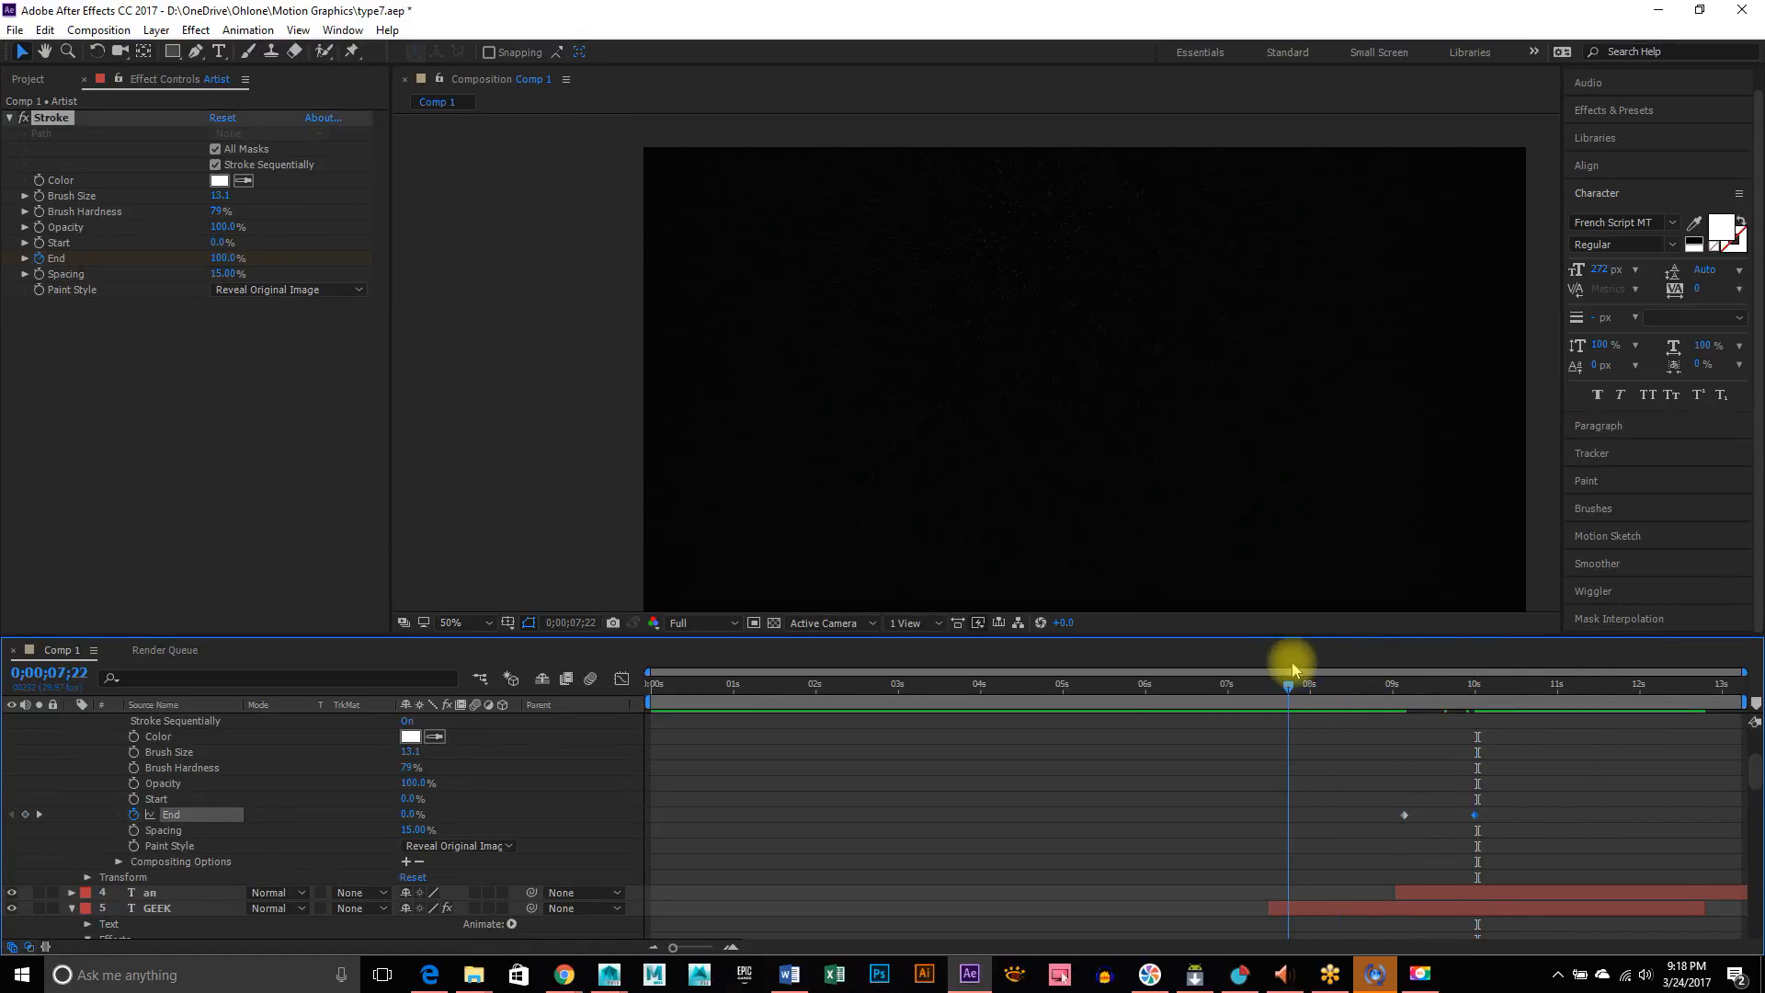
key(space)
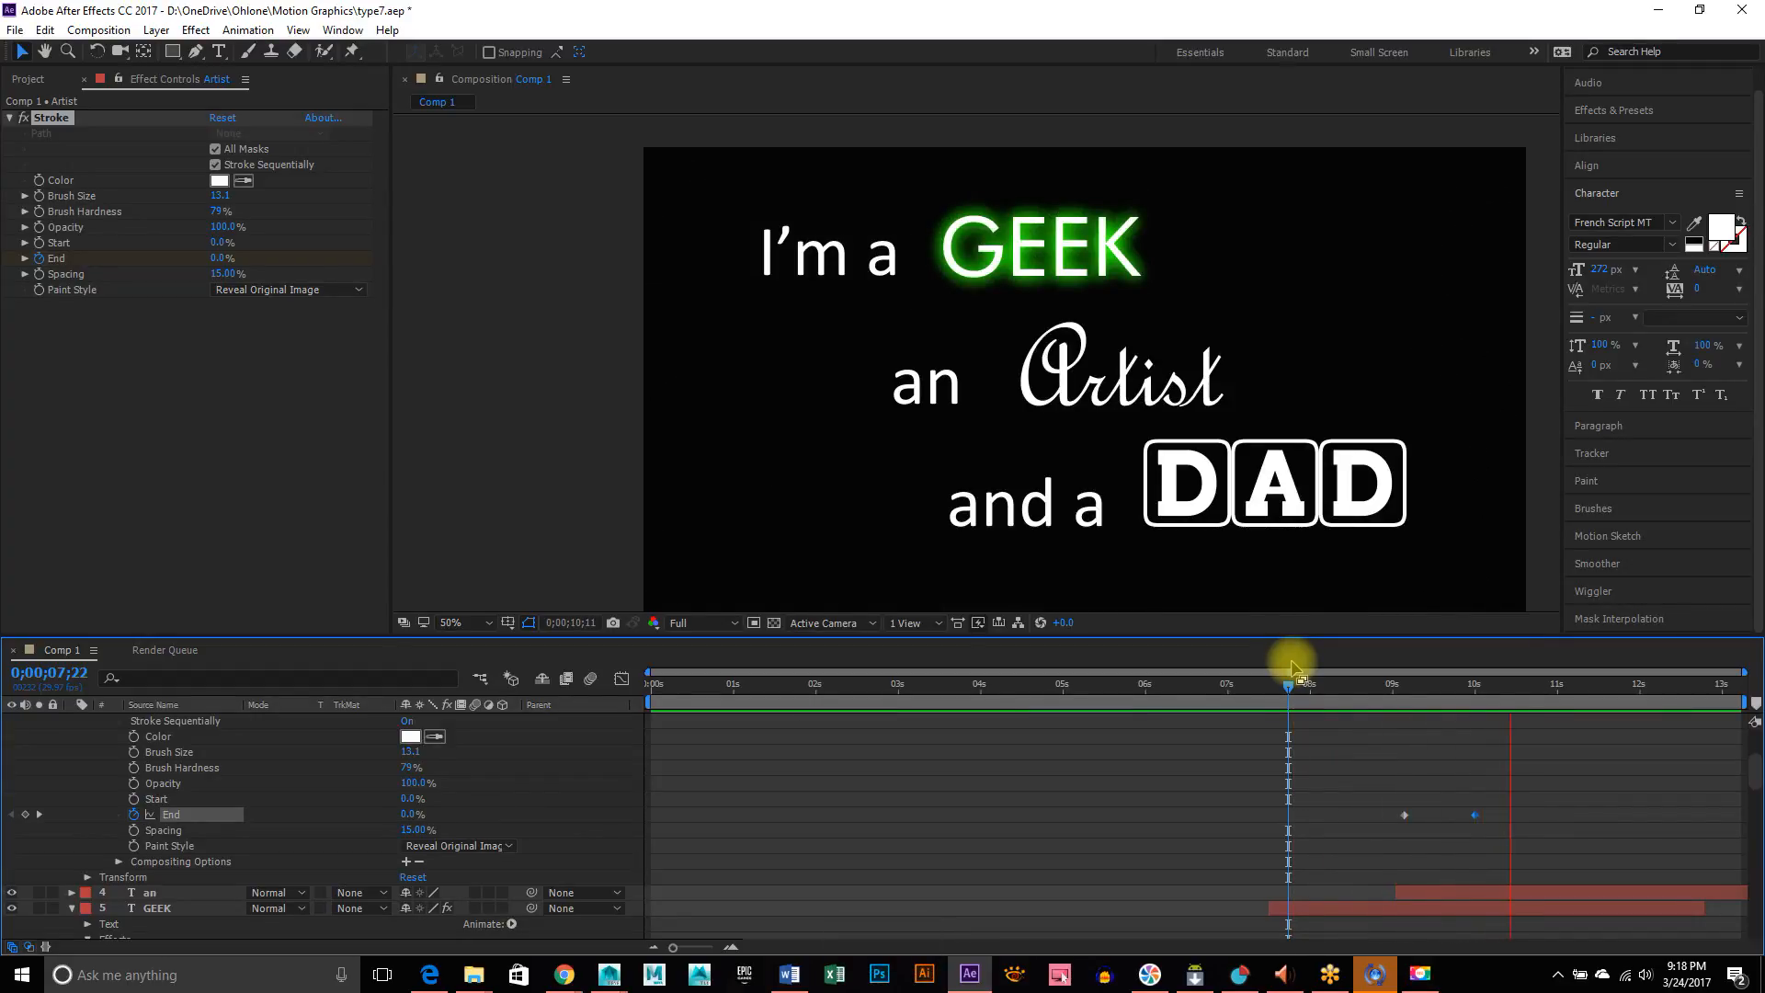
key(space)
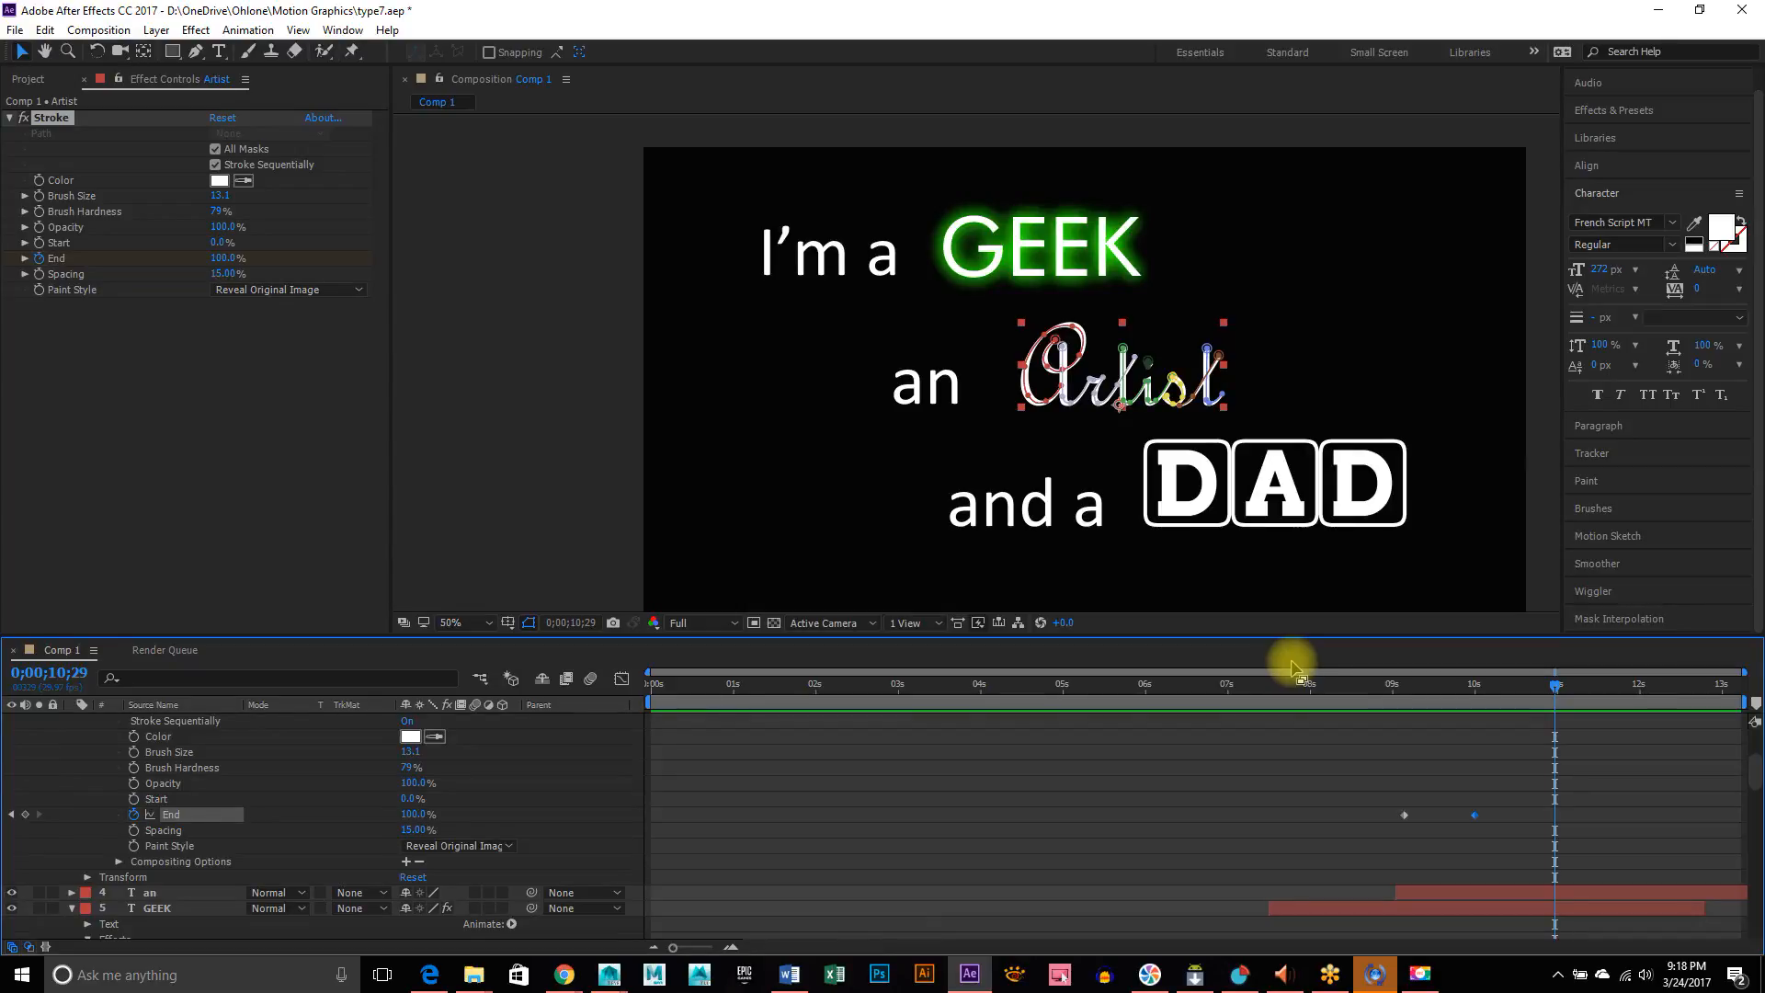
click(735, 373)
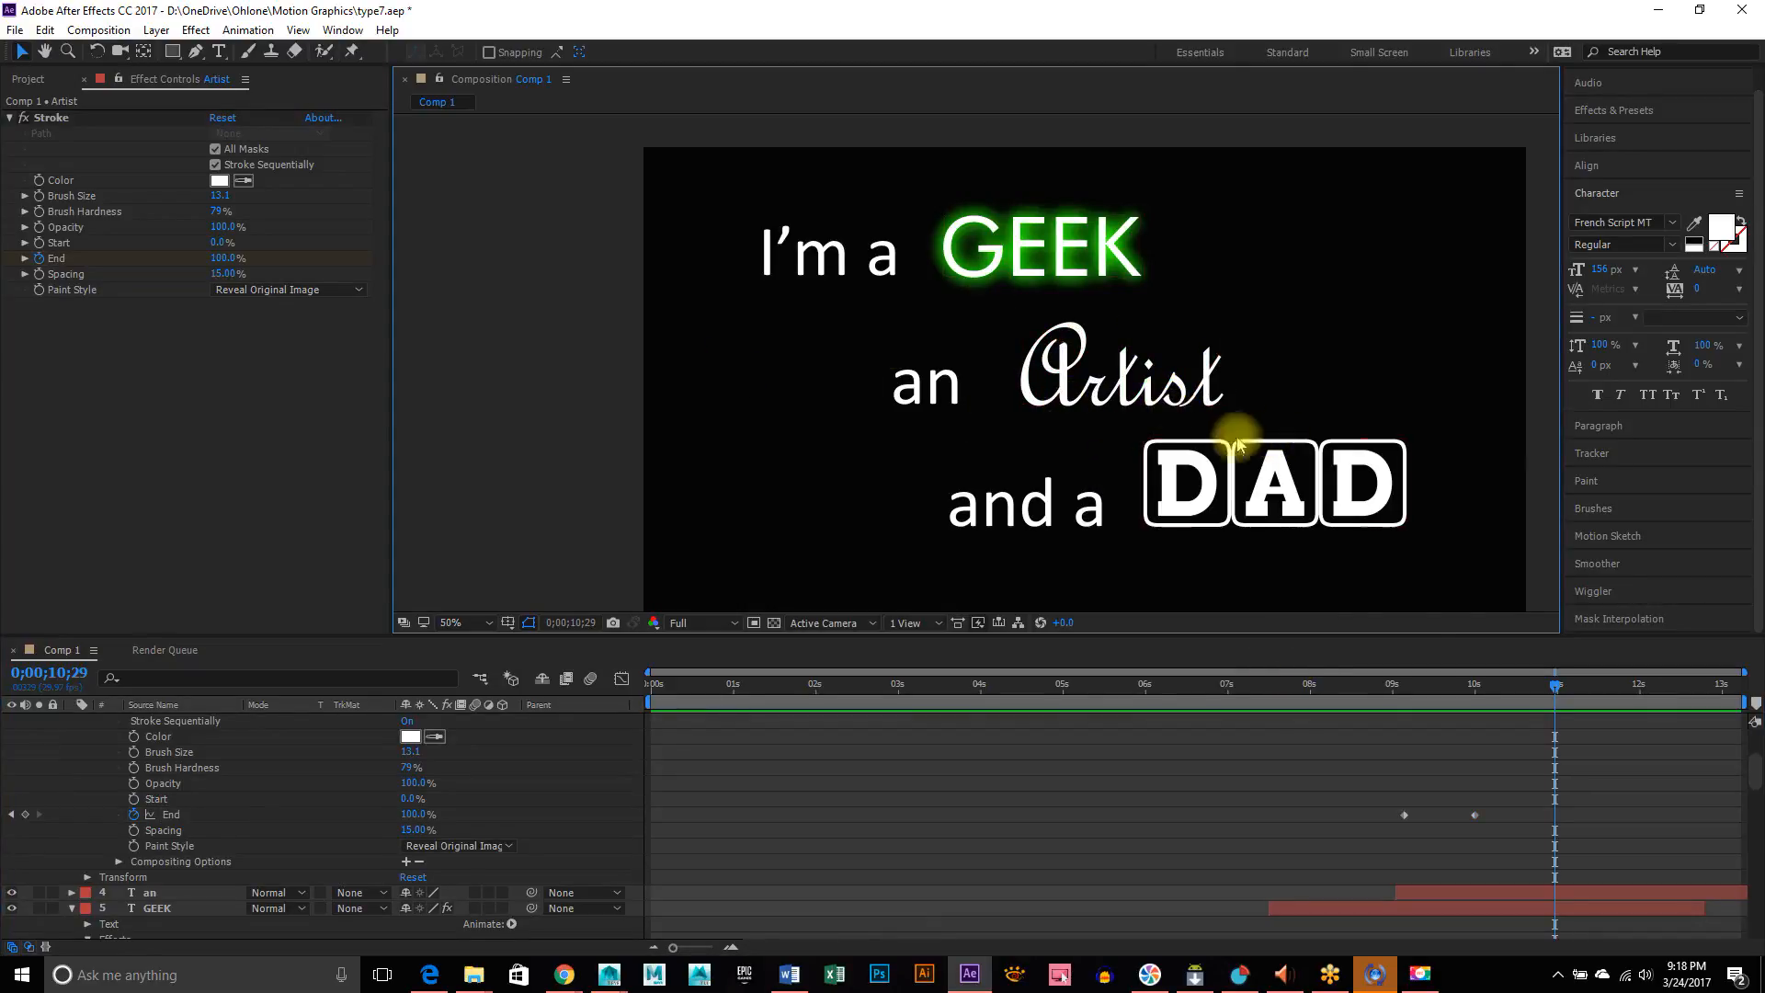
mouse_move(1500, 688)
mouse_down()
mouse_move(1299, 678)
mouse_move(1414, 706)
mouse_move(1483, 704)
mouse_move(1312, 677)
mouse_move(1506, 700)
mouse_up()
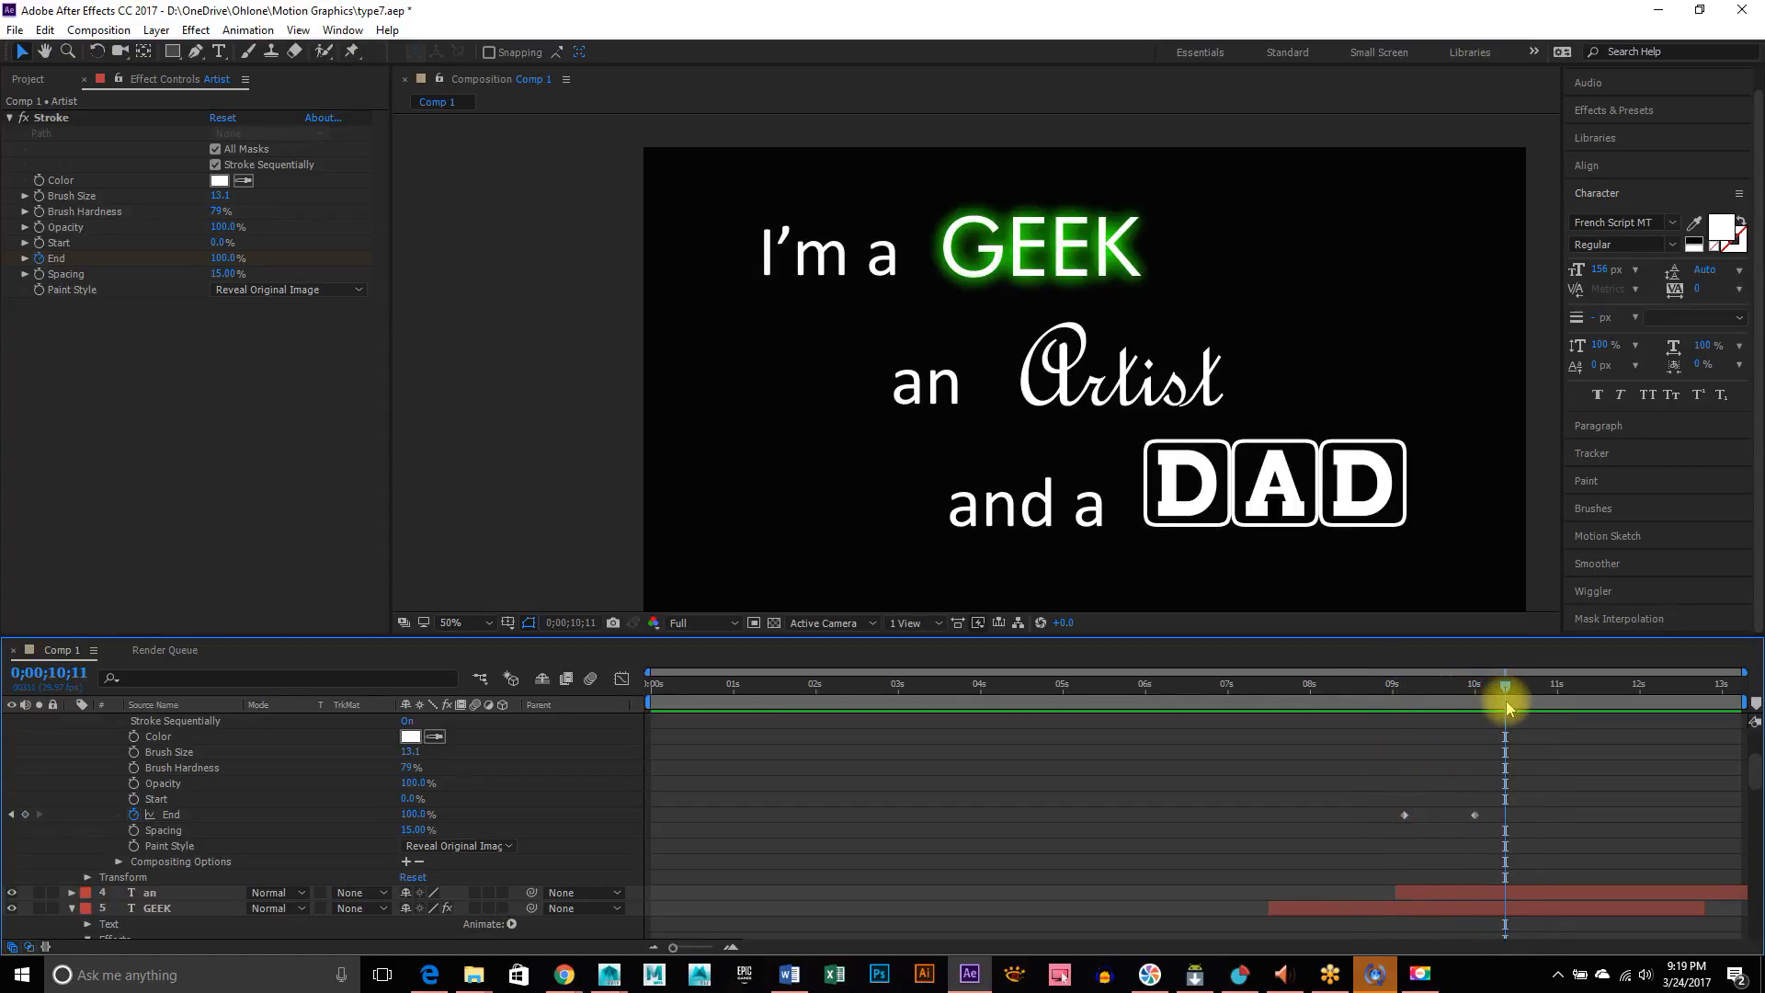